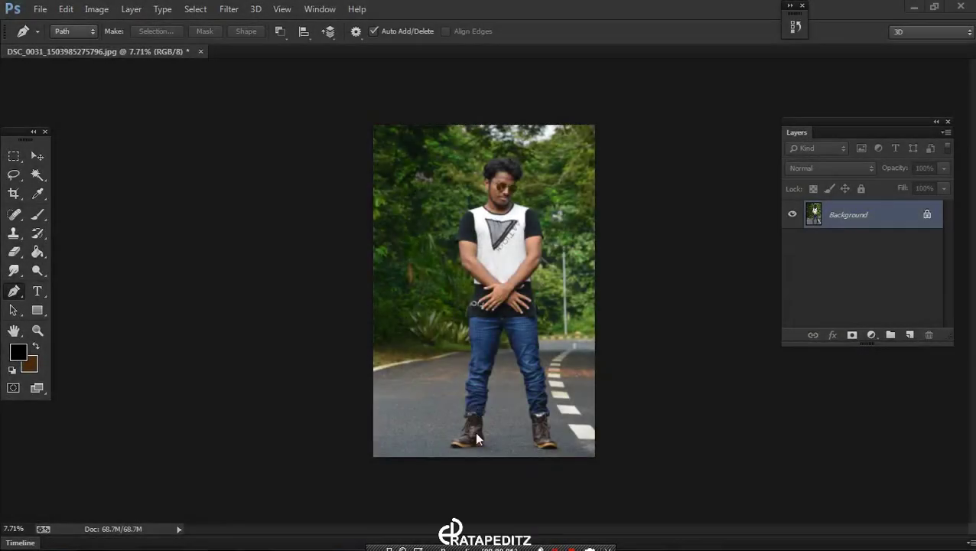
Start a pen path at the back of the boot sole and trace along it to the toe
scroll(474, 428, up, 2)
scroll(468, 397, up, 2)
scroll(462, 367, up, 2)
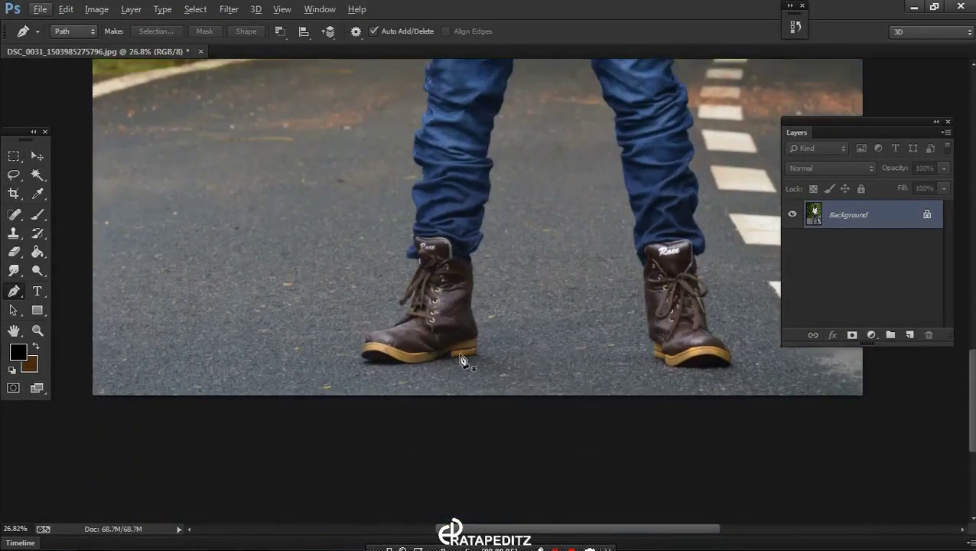
scroll(459, 360, up, 5)
scroll(470, 352, left, 1)
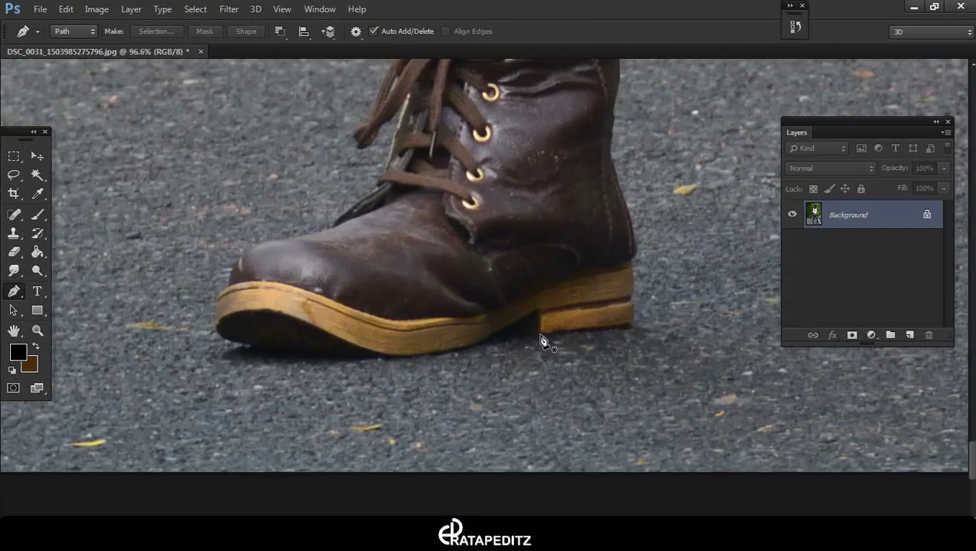
click(479, 343)
drag(370, 356, 318, 355)
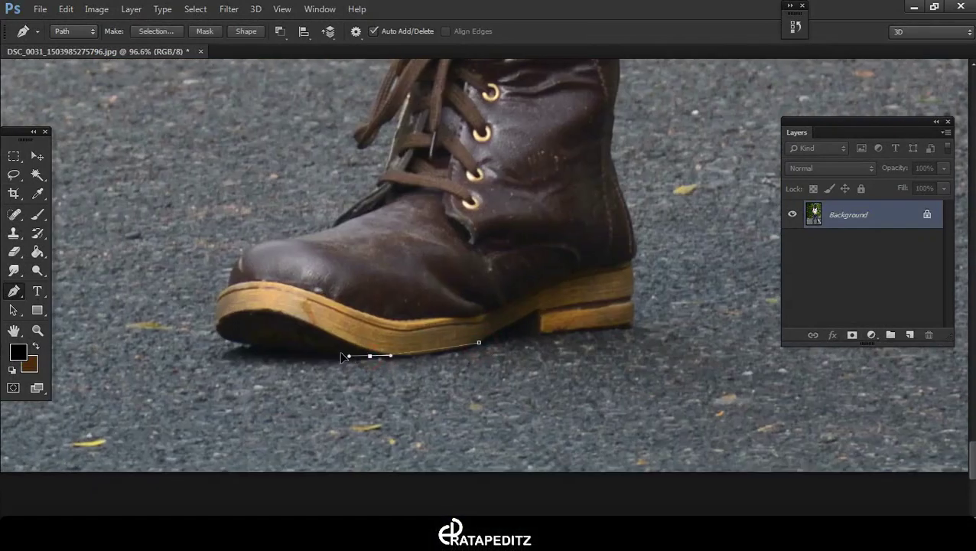
scroll(396, 356, left, 3)
drag(394, 348, 368, 345)
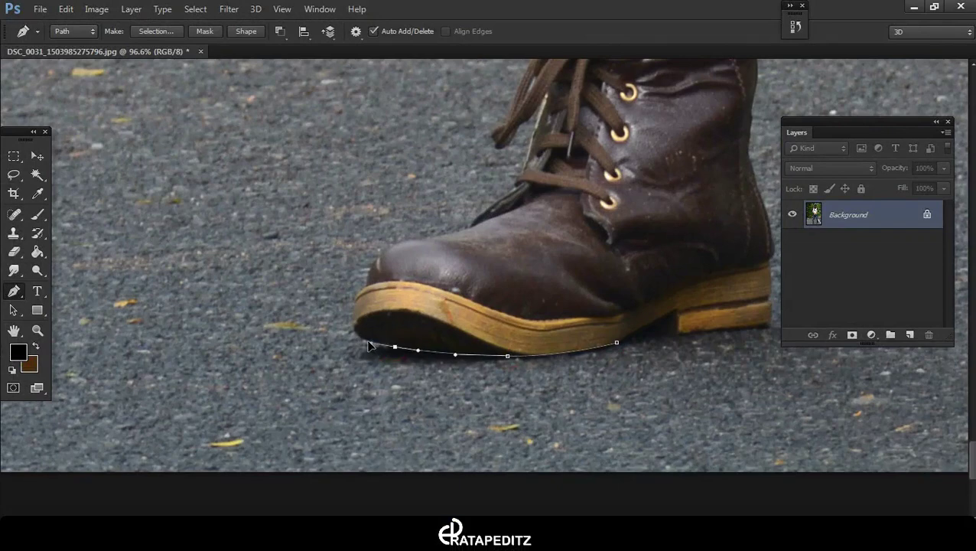
click(357, 335)
Extend the path up the boot front past the laces, then load it as a selection
scroll(355, 339, up, 2)
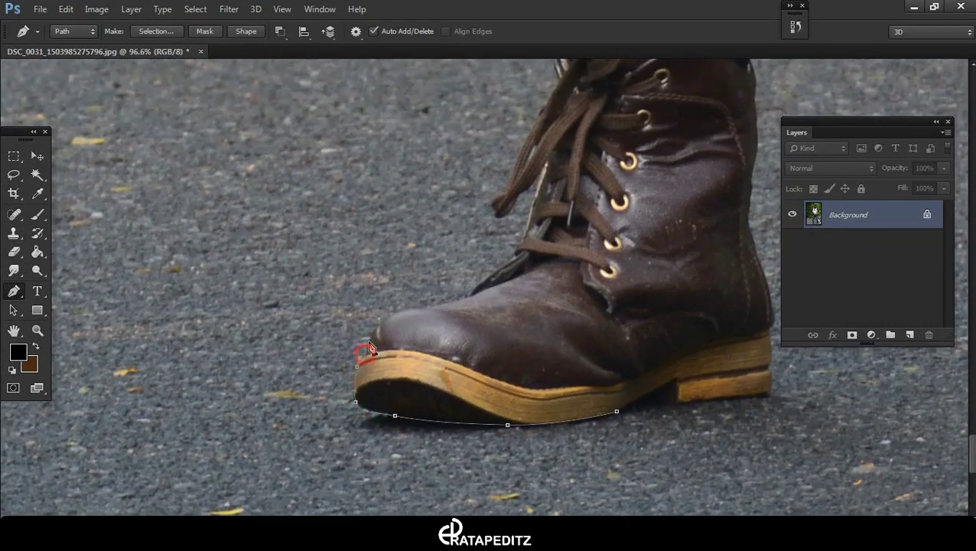
scroll(421, 314, up, 1)
scroll(413, 326, right, 2)
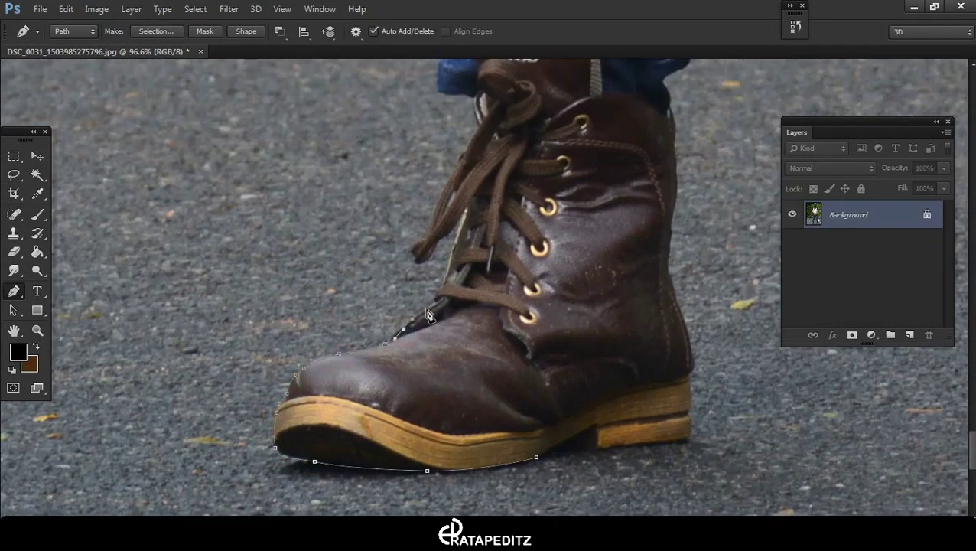
click(444, 295)
scroll(459, 260, up, 2)
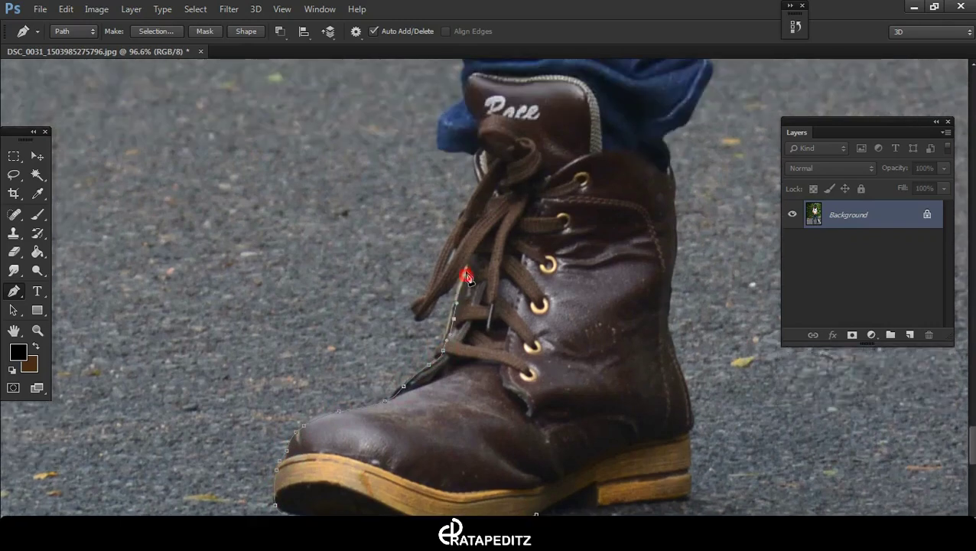
drag(460, 279, 459, 274)
scroll(490, 325, down, 3)
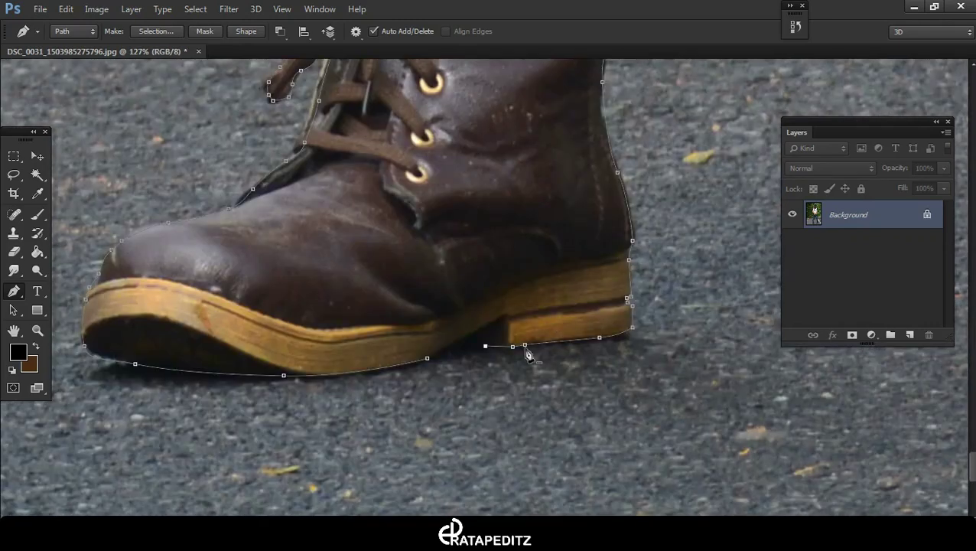
key(ctrl+Return)
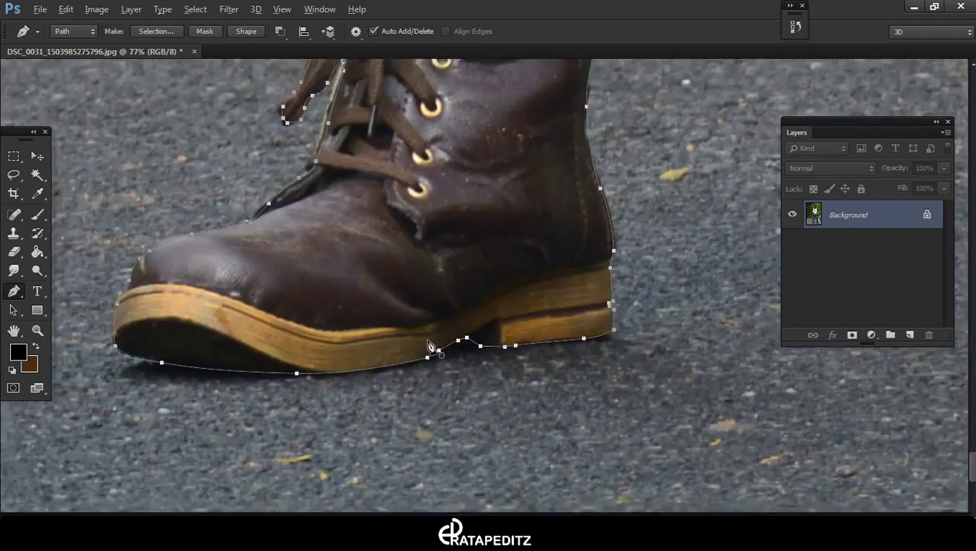
scroll(459, 349, down, 10)
scroll(480, 344, up, 2)
Make a selection from the traced path and invert it to isolate the person
scroll(481, 344, down, 1)
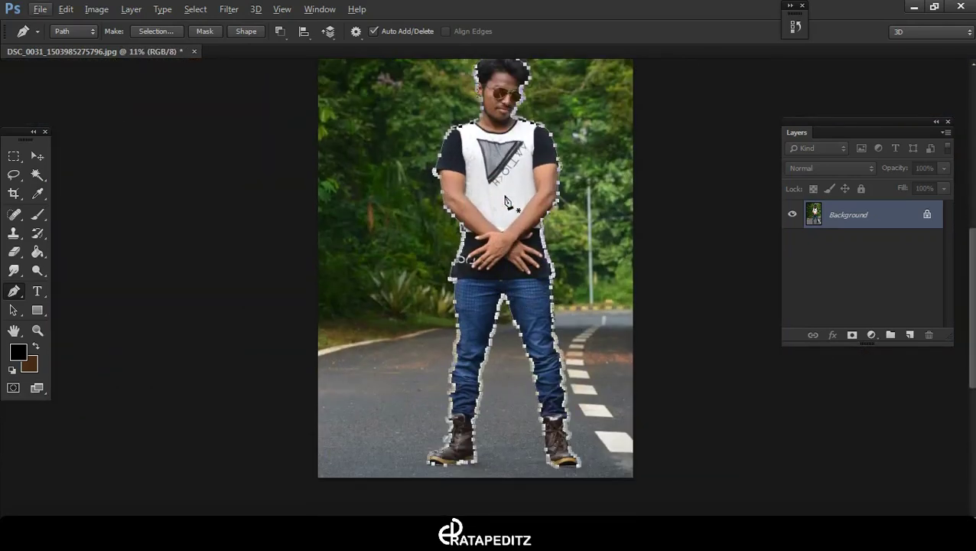
right_click(489, 148)
click(539, 228)
click(570, 153)
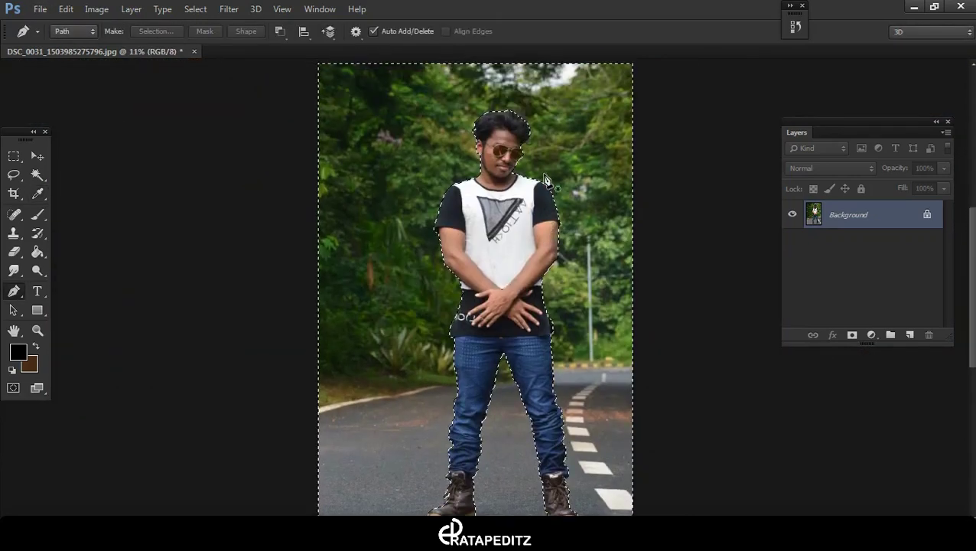
right_click(35, 175)
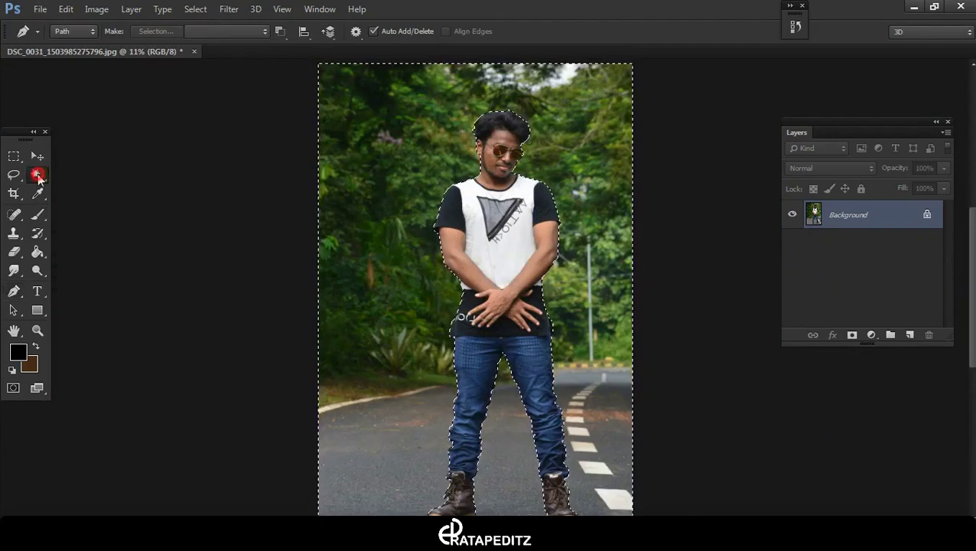
click(72, 174)
right_click(539, 140)
click(588, 163)
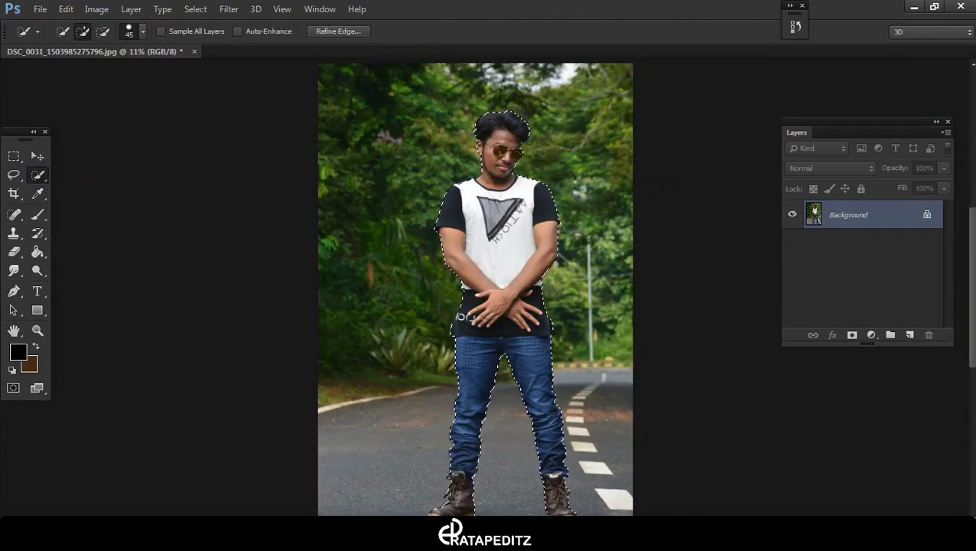
scroll(474, 306, down, 2)
Duplicate the photo to a new layer, unlock Background, and mask the copy to the person
drag(882, 229, 909, 335)
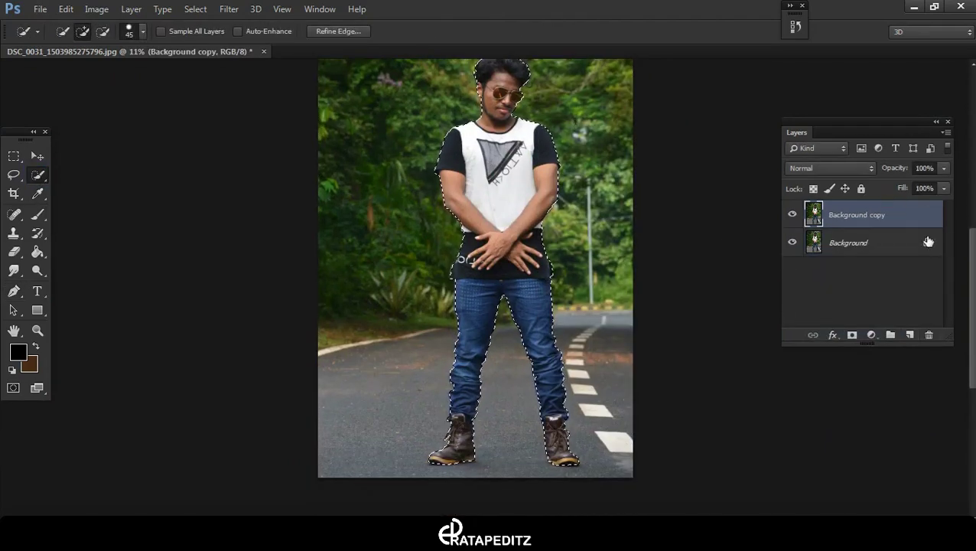
double_click(849, 243)
click(853, 333)
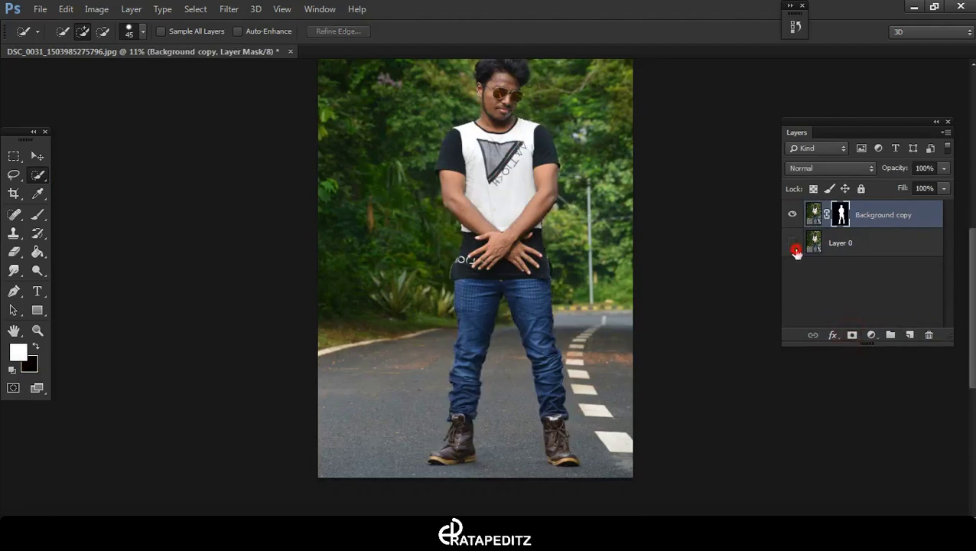
Hide Layer 0 and permanently apply the layer mask on Background copy
click(792, 243)
scroll(552, 136, up, 5)
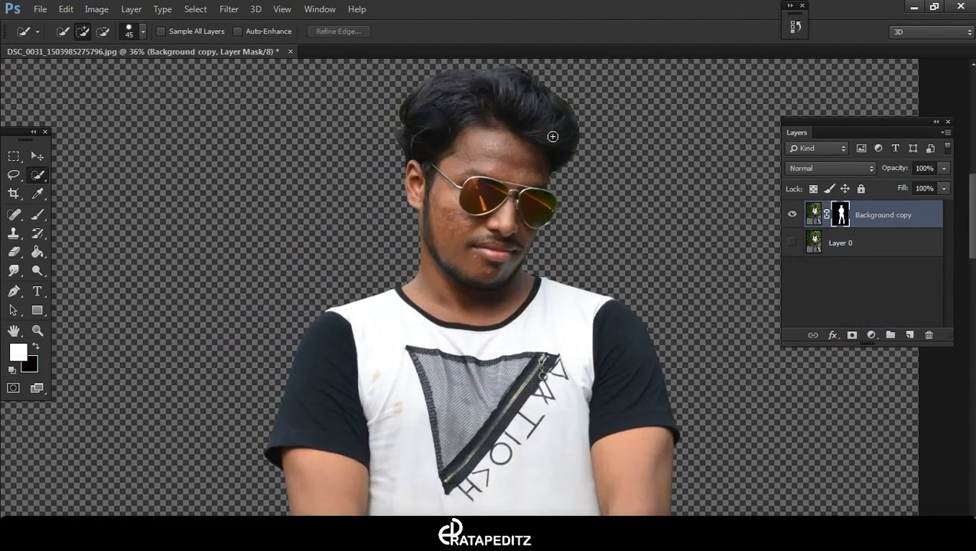
scroll(552, 136, down, 5)
scroll(536, 146, up, 5)
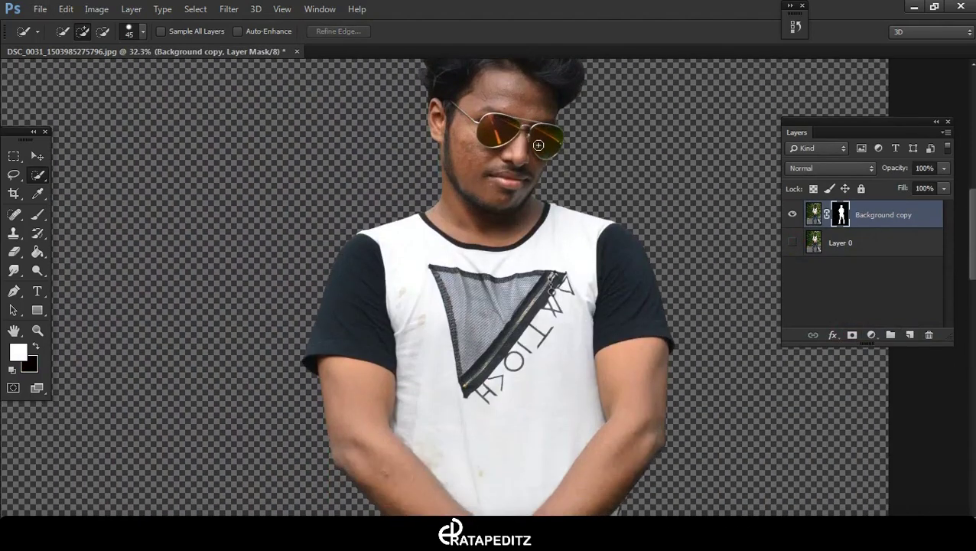
scroll(538, 145, down, 2)
right_click(841, 215)
click(869, 265)
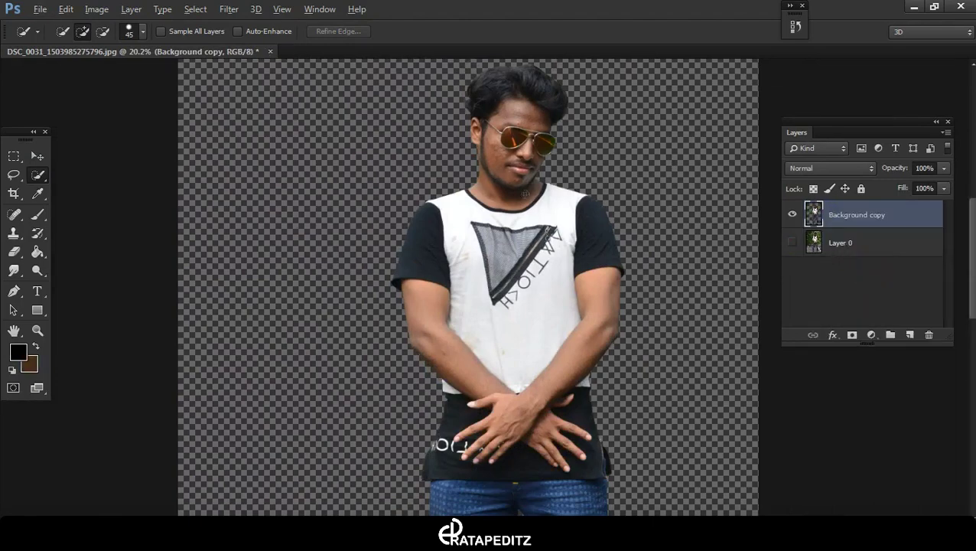
scroll(525, 194, down, 4)
scroll(499, 220, up, 1)
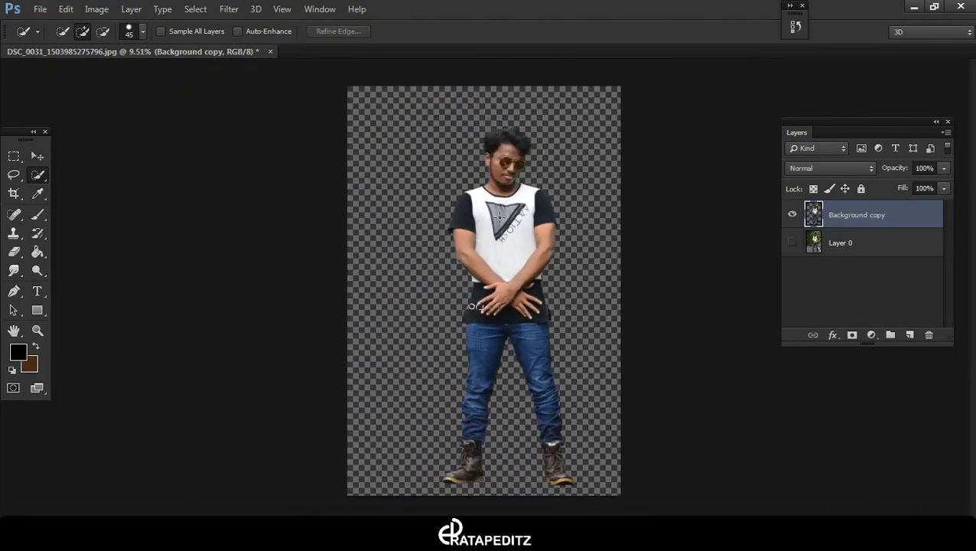
Duplicate the cut-out layer, rename it 'model', and hide Background copy
drag(864, 221, 910, 335)
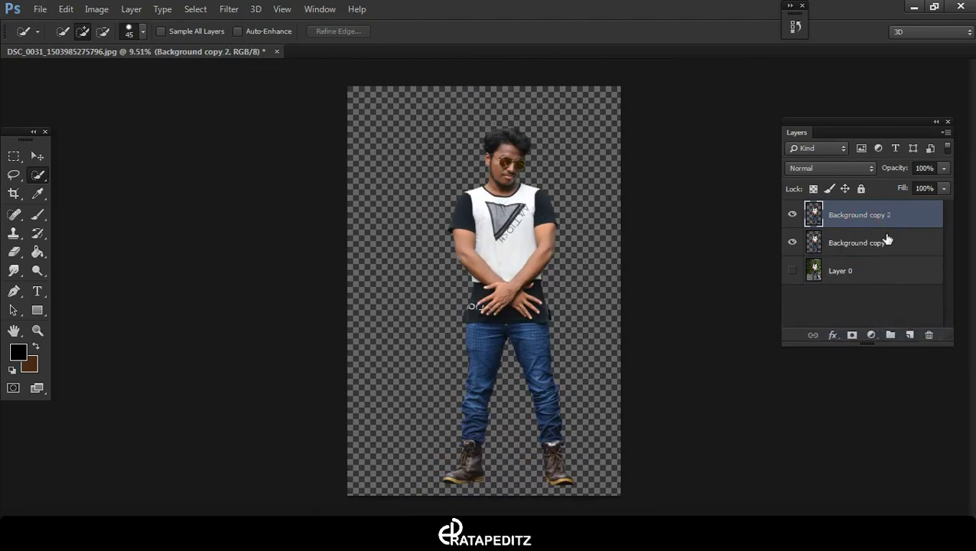
double_click(879, 218)
text(model)
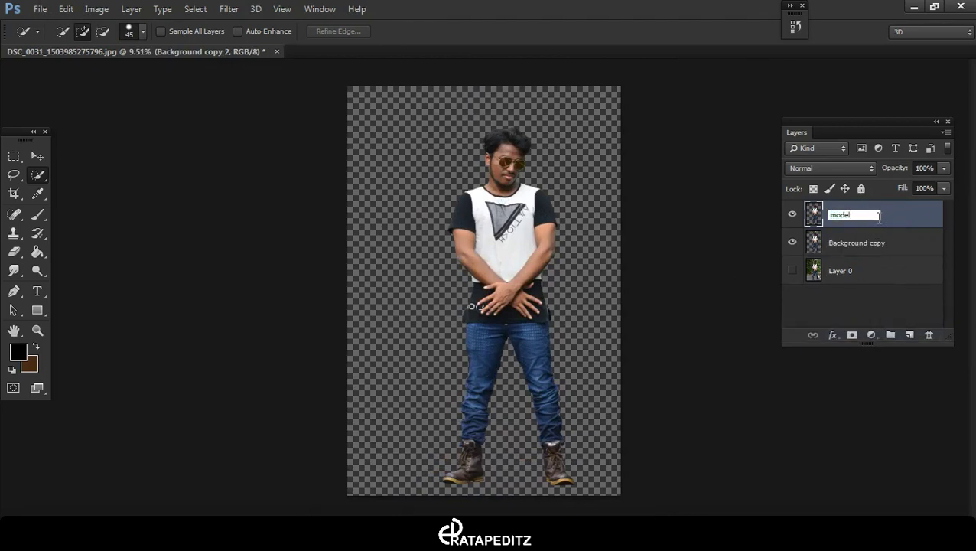
key(Return)
click(846, 242)
click(793, 242)
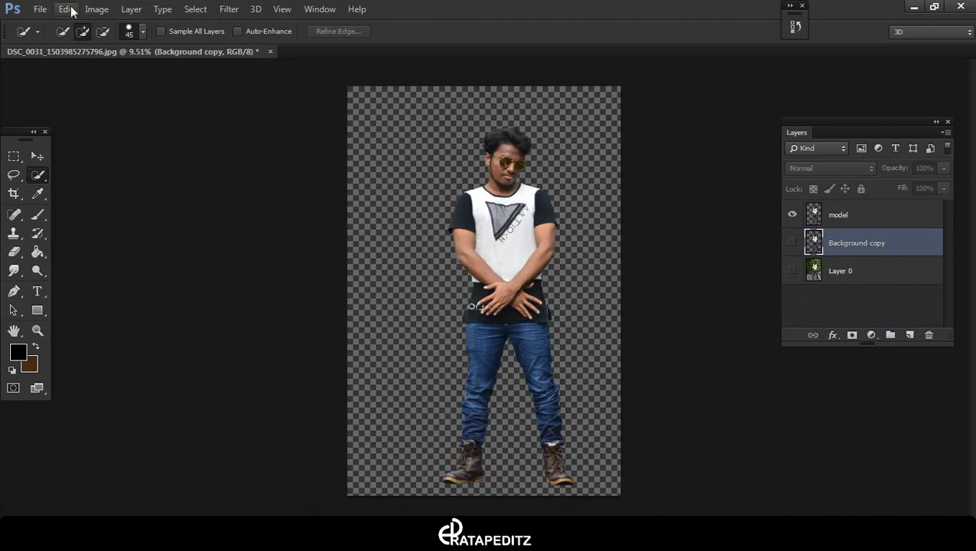
Run Imagenomic Noiseware Professional on the model layer with default settings, previewing the face
scroll(507, 161, up, 2)
click(229, 8)
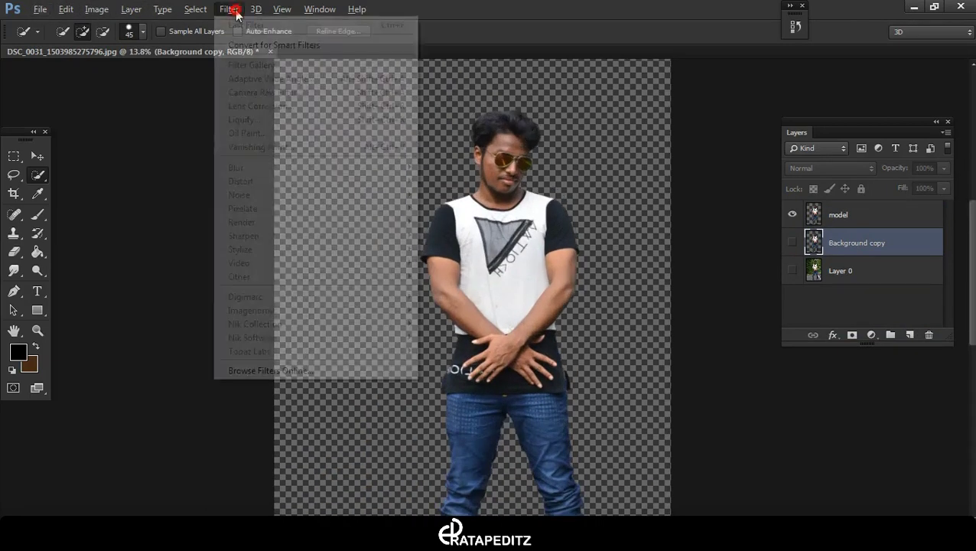
click(863, 216)
click(229, 9)
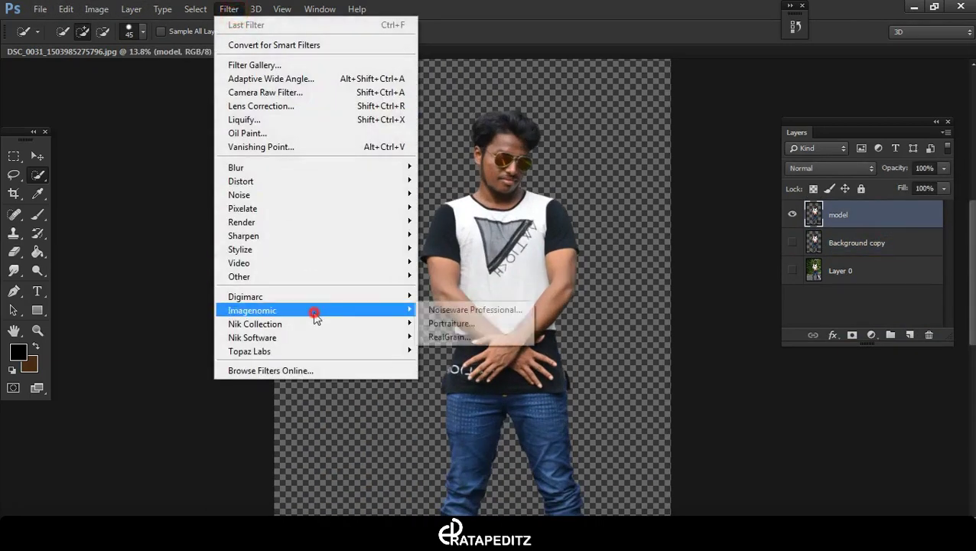
click(482, 307)
mouse_move(610, 142)
mouse_down()
mouse_move(604, 189)
mouse_move(529, 394)
mouse_move(501, 298)
mouse_up()
click(761, 50)
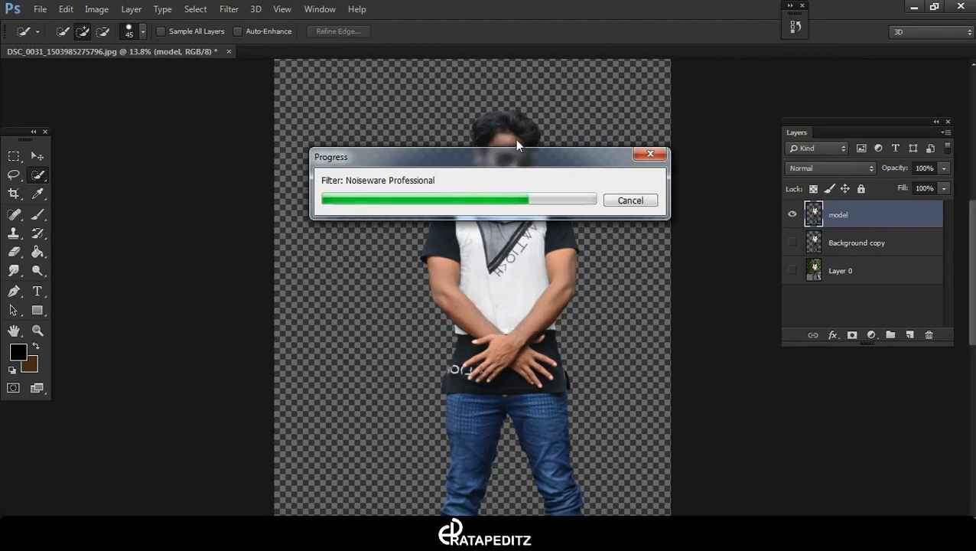
scroll(505, 138, up, 2)
scroll(505, 137, up, 4)
Switch to the Spot Healing Brush and heal four forehead blemishes
key(r)
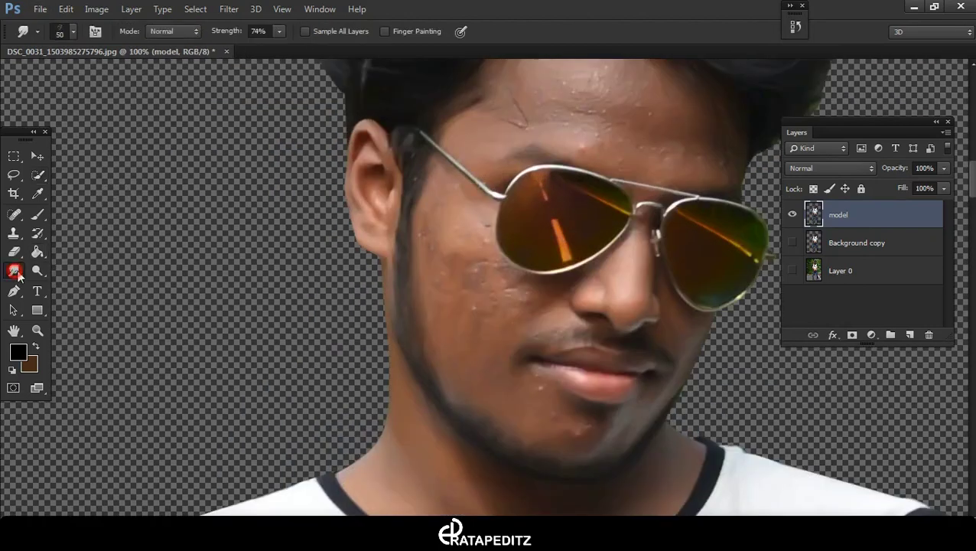
key(j)
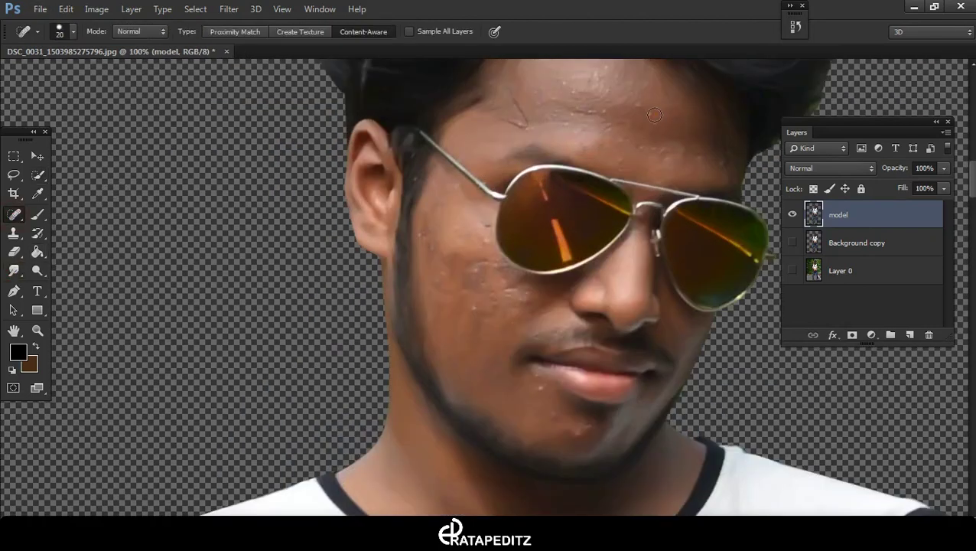
click(574, 113)
click(521, 124)
click(612, 137)
click(587, 115)
Heal the cheek spots below the glasses and two more forehead blemishes
click(480, 230)
click(480, 273)
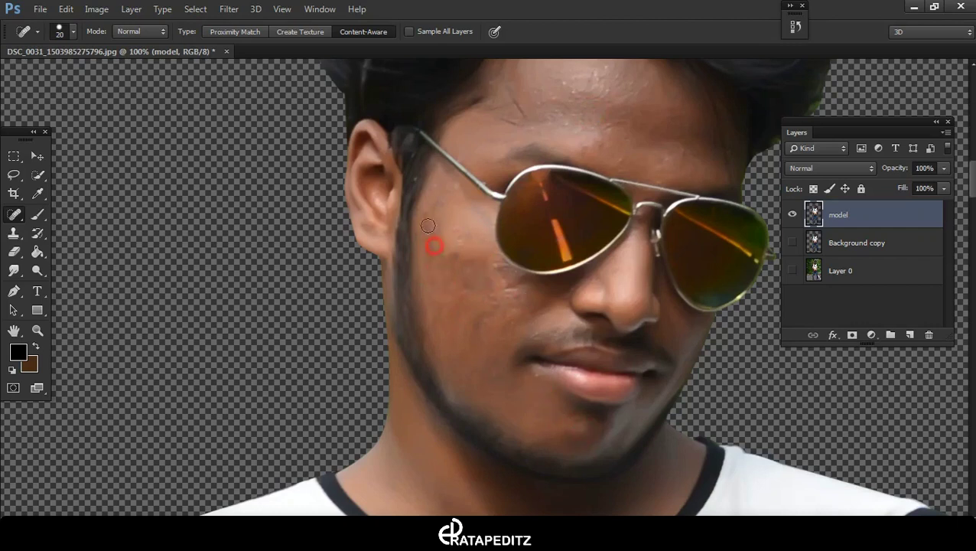
click(461, 242)
click(512, 299)
click(550, 102)
click(570, 113)
scroll(569, 108, down, 3)
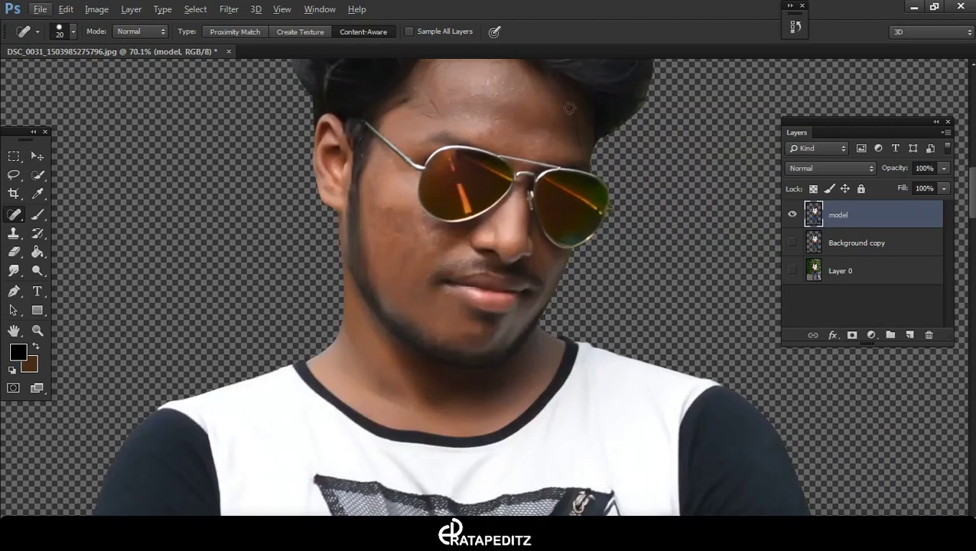
scroll(570, 108, up, 1)
Select the Smudge tool, pick a brush tip, and lower its strength
alt+click(16, 272)
right_click(439, 147)
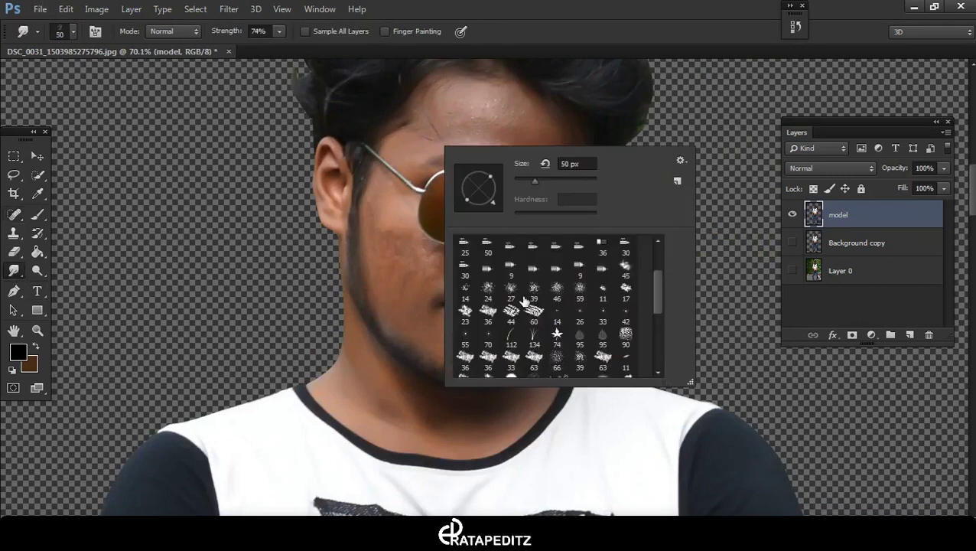
scroll(558, 306, down, 2)
click(579, 343)
key(Return)
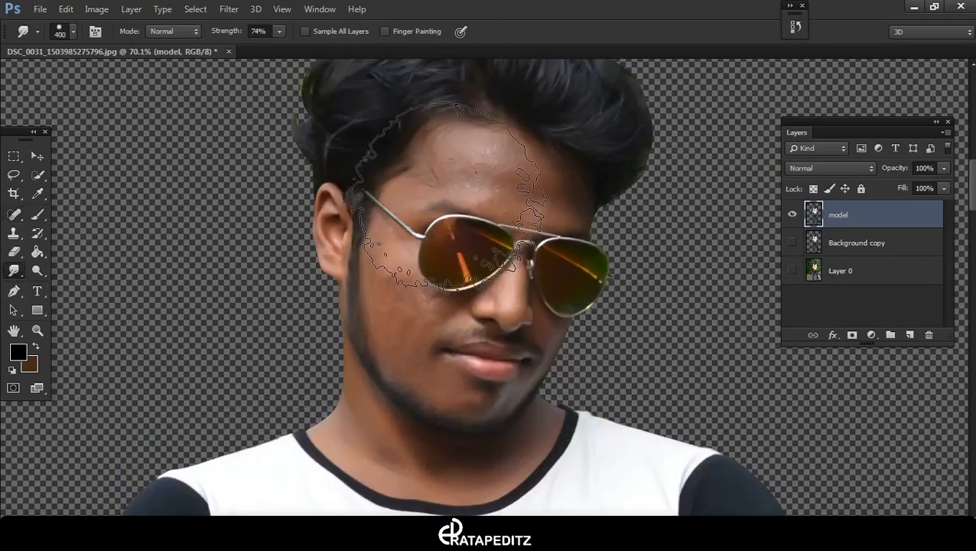
drag(233, 35, 202, 44)
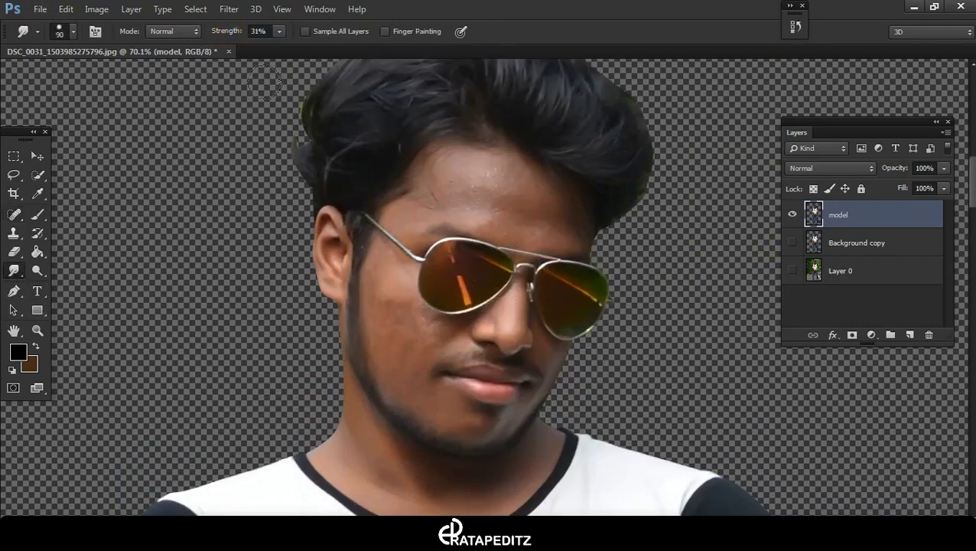
key(ctrl+j)
Duplicate the model layer as model copy, hide the original, and set smudge strength 19%, brush 70
drag(818, 269, 932, 334)
click(792, 242)
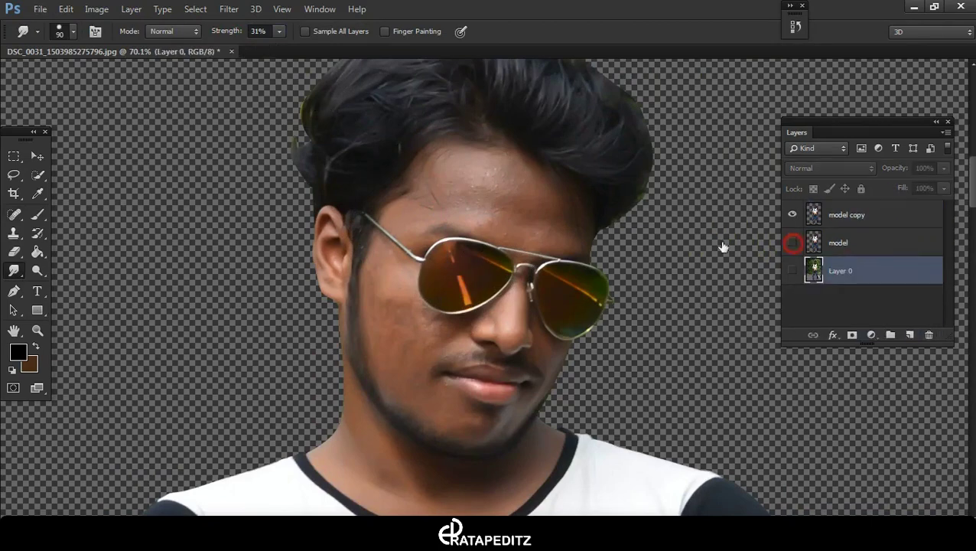
click(847, 215)
key(1)
key(9)
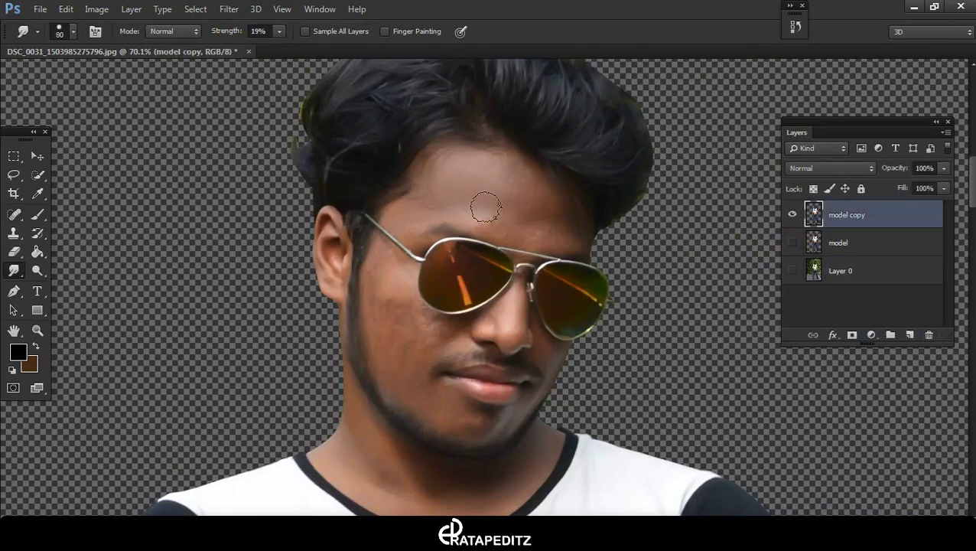
key(bracketleft)
key(bracketleft)
Smudge the forehead, upper hairline and cheek down toward the jaw
mouse_move(544, 211)
mouse_down()
mouse_move(562, 225)
mouse_move(465, 212)
mouse_move(409, 220)
mouse_up()
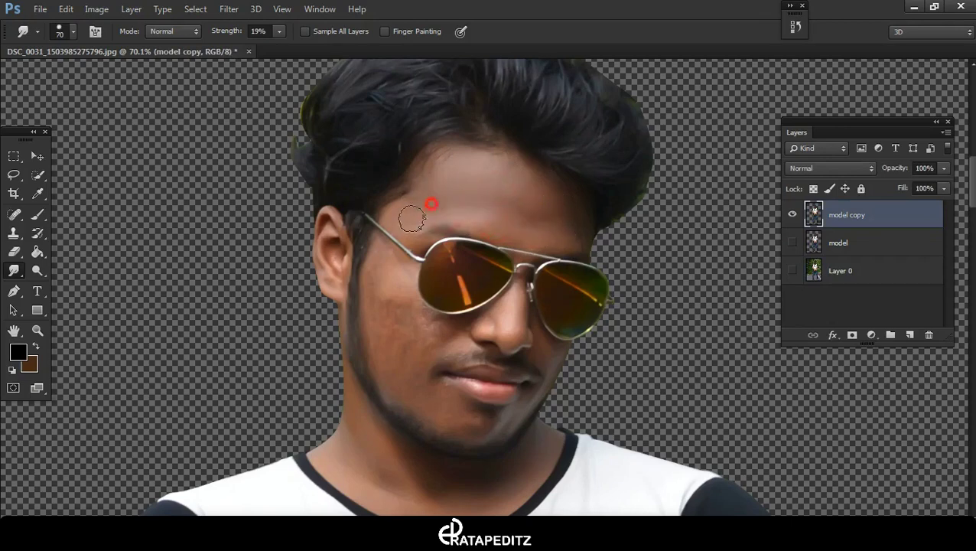
mouse_move(433, 170)
mouse_down()
mouse_move(534, 185)
mouse_move(510, 180)
mouse_move(501, 190)
mouse_up()
scroll(393, 218, down, 2)
scroll(392, 217, up, 3)
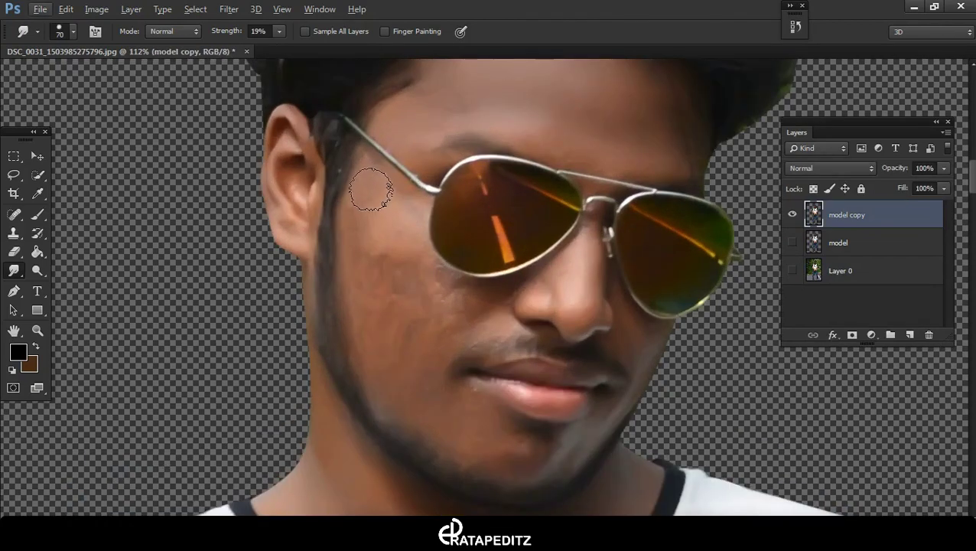
drag(393, 316, 410, 254)
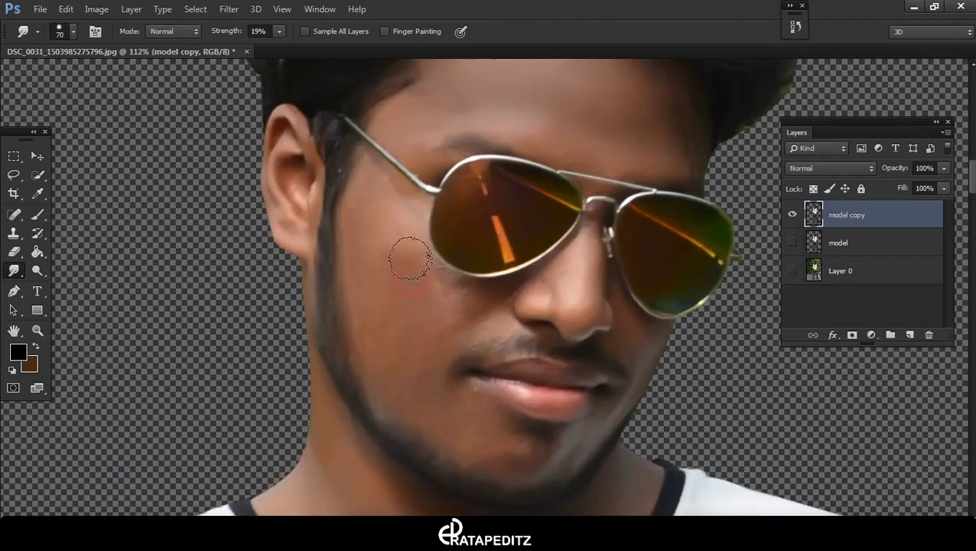
click(398, 377)
scroll(447, 345, down, 1)
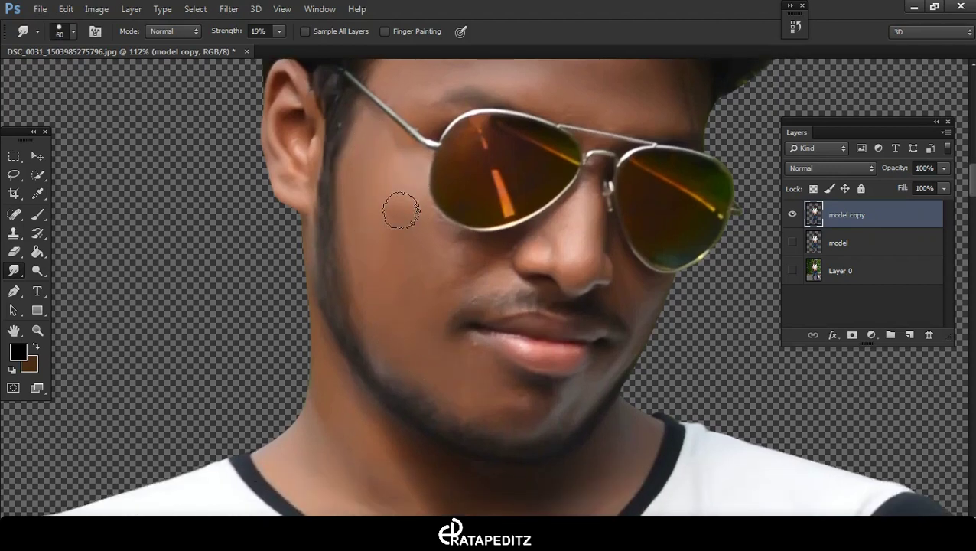
With brush sizes 40 then 30 and 27% strength, smooth the cheek and nose bridge
key(bracketleft)
key(bracketleft)
key(bracketleft)
drag(407, 174, 467, 241)
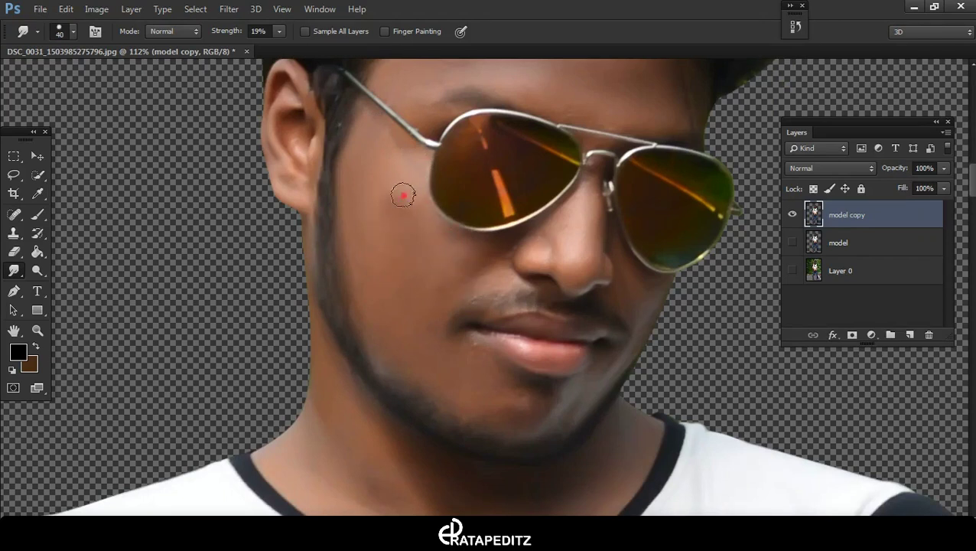
drag(403, 195, 407, 186)
drag(226, 31, 233, 32)
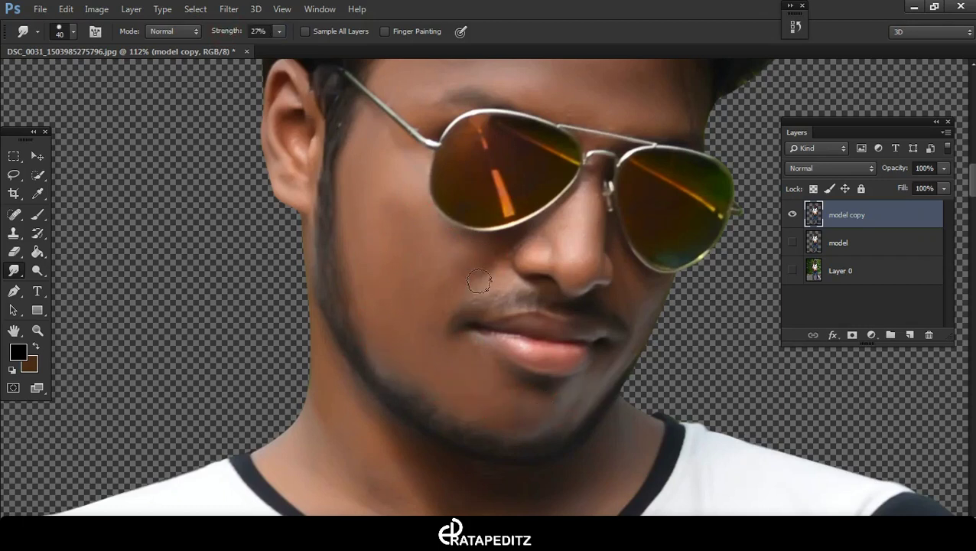
key(bracketleft)
mouse_move(592, 192)
mouse_down()
mouse_move(597, 202)
mouse_move(539, 228)
mouse_up()
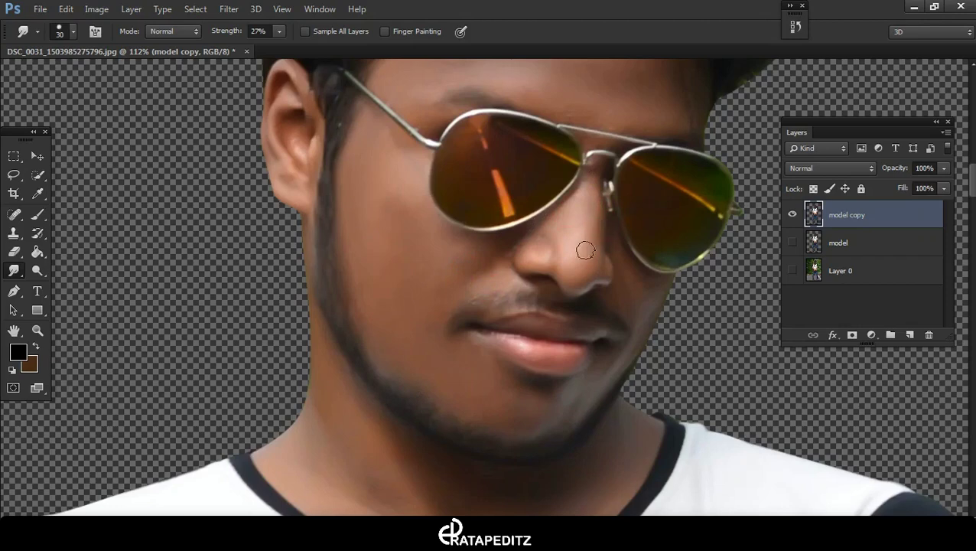
Smooth the cheek and nose tip at 12% strength, brush sized 90 down to 70
scroll(606, 175, up, 2)
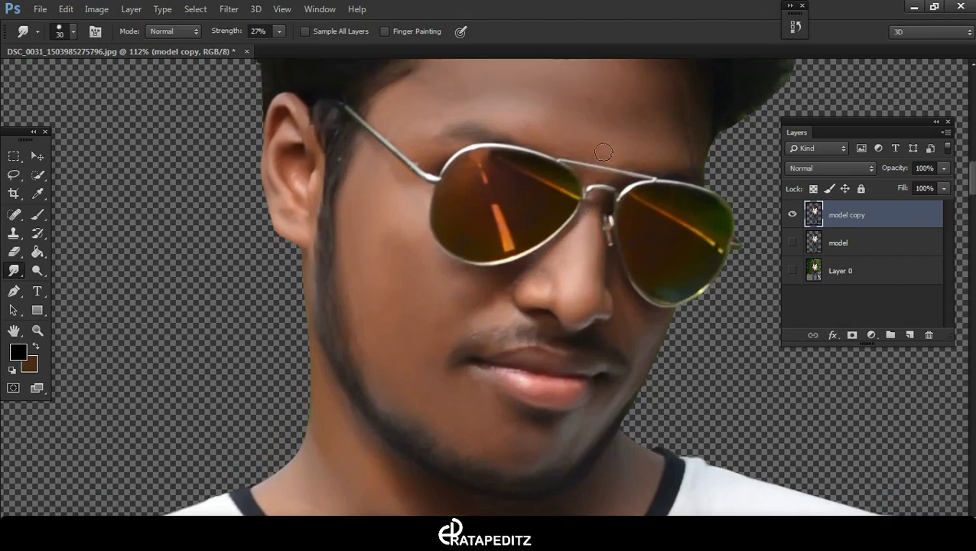
scroll(565, 159, up, 3)
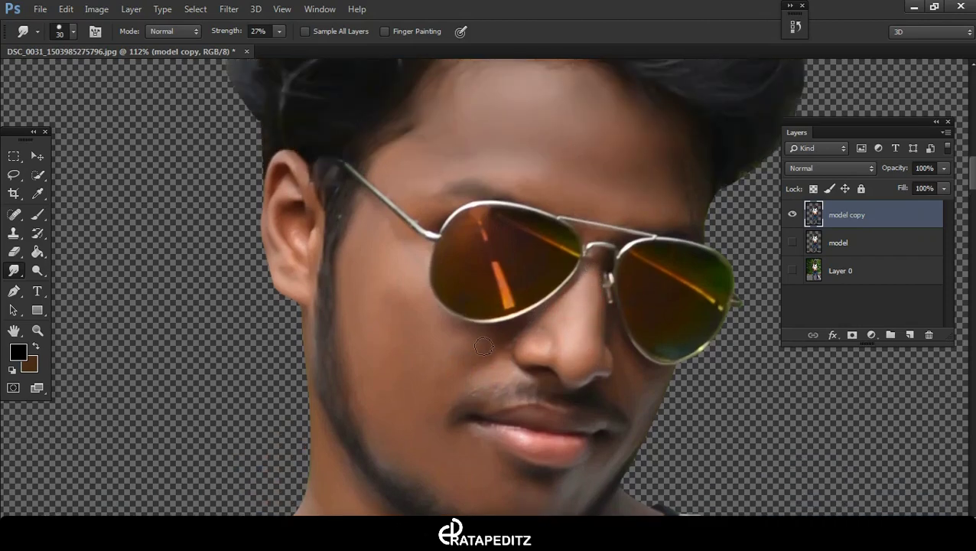
drag(404, 337, 393, 342)
key(bracketright)
key(bracketright)
key(bracketright)
drag(237, 37, 225, 37)
key(bracketleft)
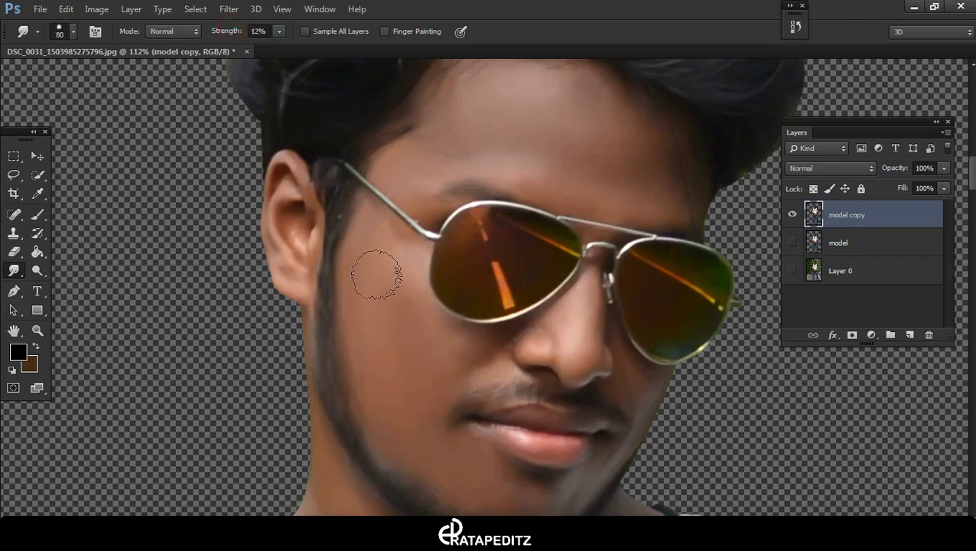
drag(371, 336, 376, 242)
key(bracketleft)
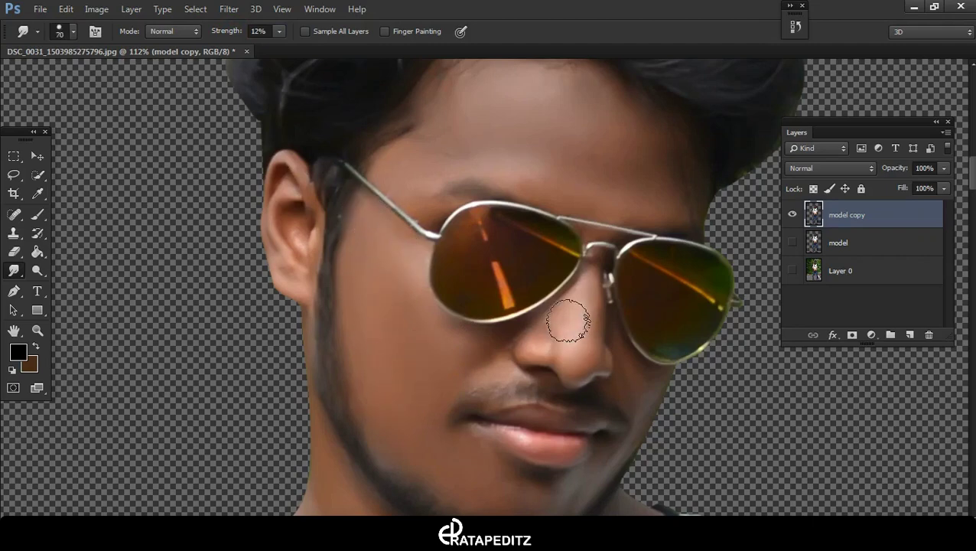
mouse_move(567, 323)
mouse_down()
mouse_move(570, 359)
mouse_move(581, 354)
mouse_up()
At 16% strength and a 70 px brush, smooth the hairline, lower lip and chin
scroll(588, 401, down, 3)
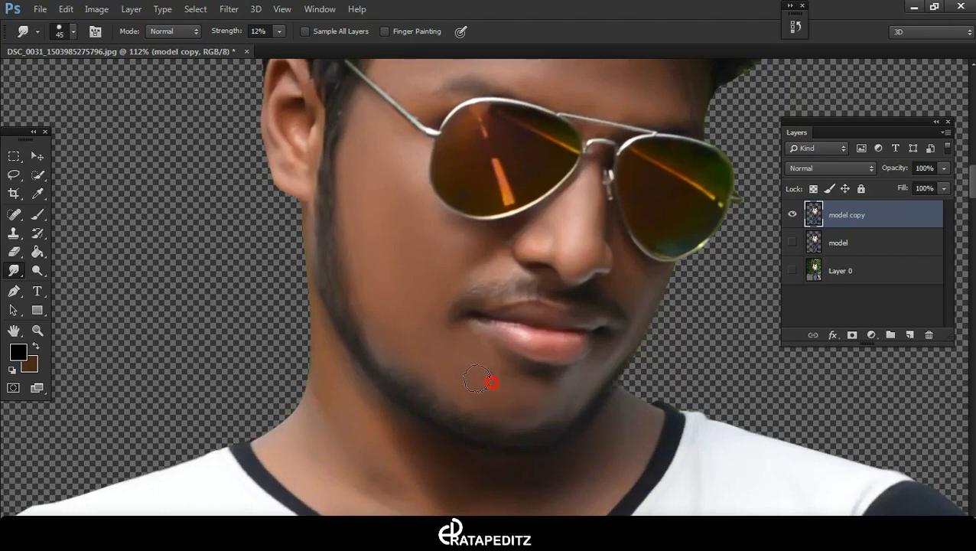
scroll(479, 380, down, 3)
click(230, 32)
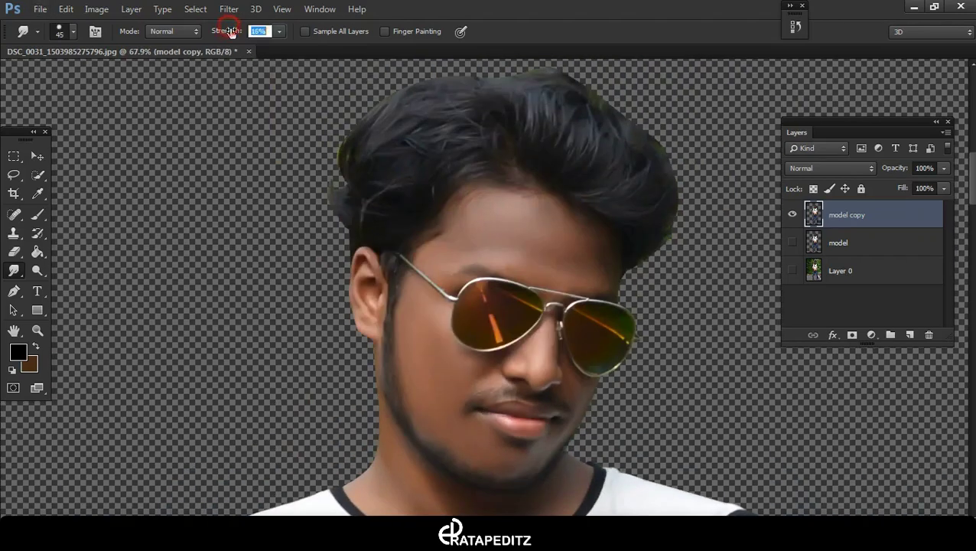
drag(491, 205, 460, 209)
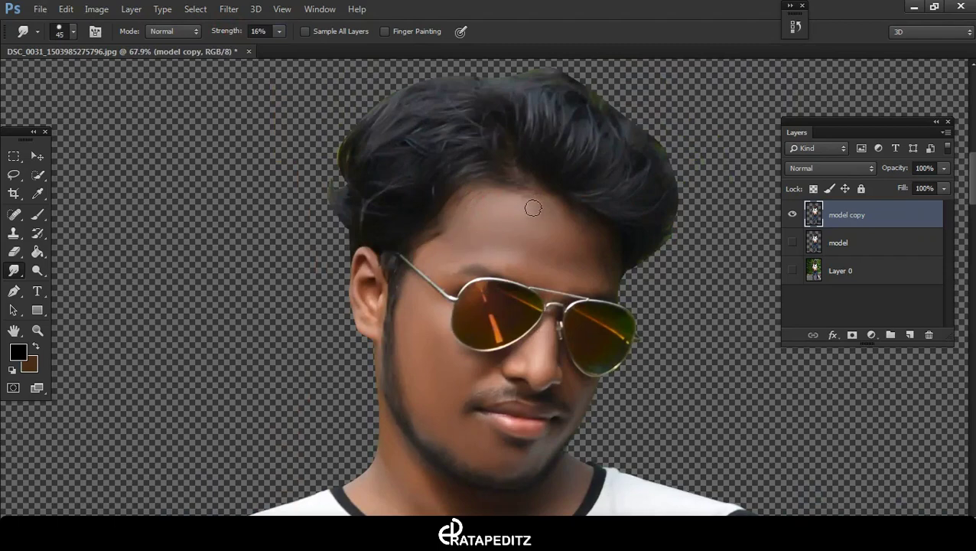
scroll(560, 260, up, 3)
scroll(459, 379, down, 5)
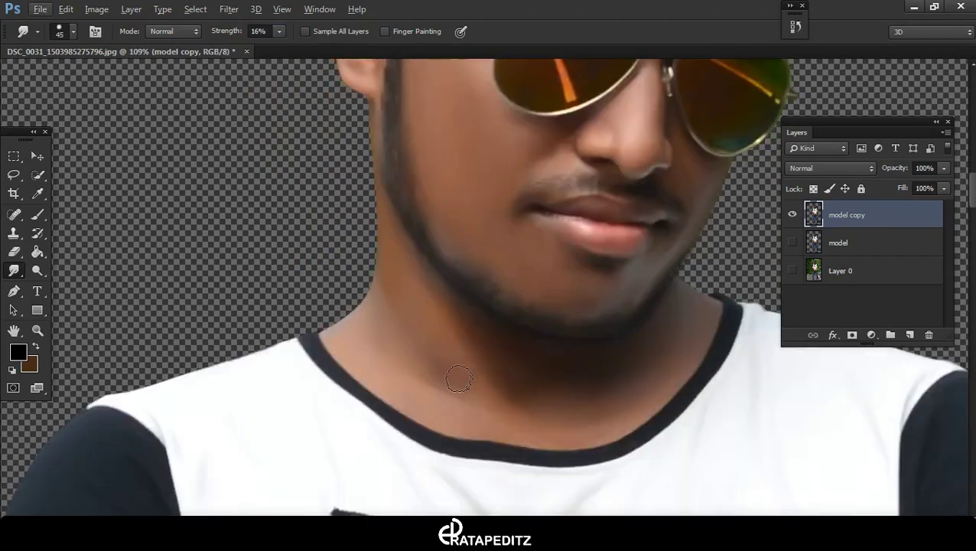
key(bracketright)
key(bracketright)
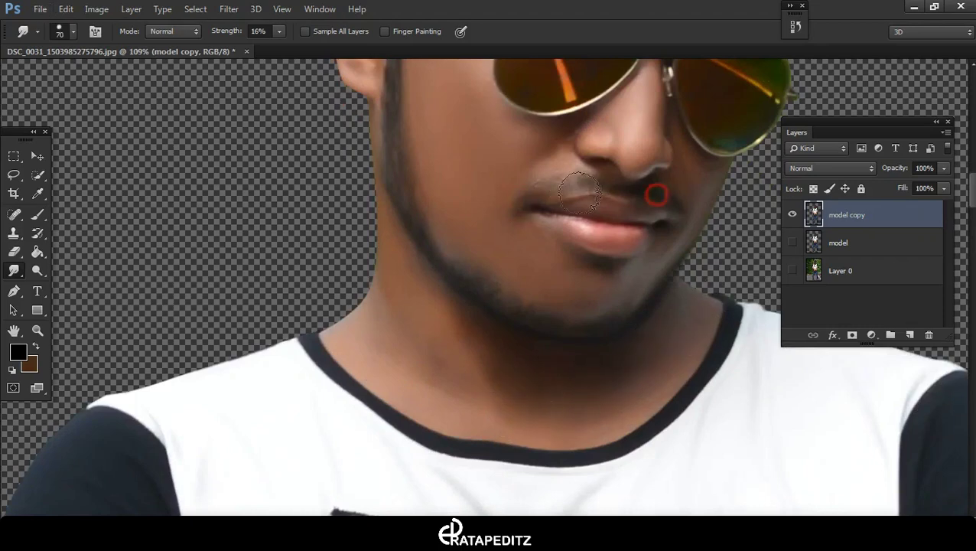
drag(655, 241, 607, 265)
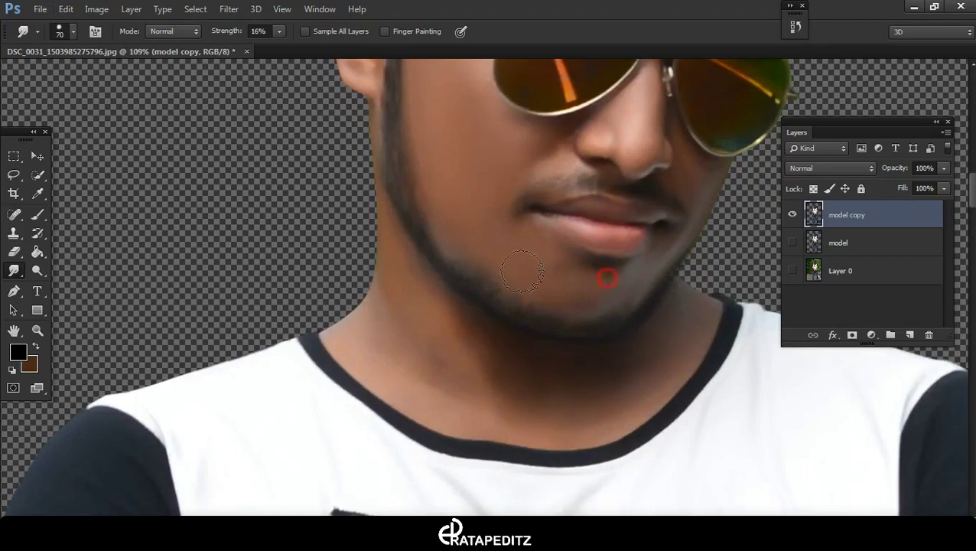
Fit the view, briefly try spot healing, then return to Smudge and smooth the right wrist
key(ctrl+0)
scroll(423, 375, up, 2)
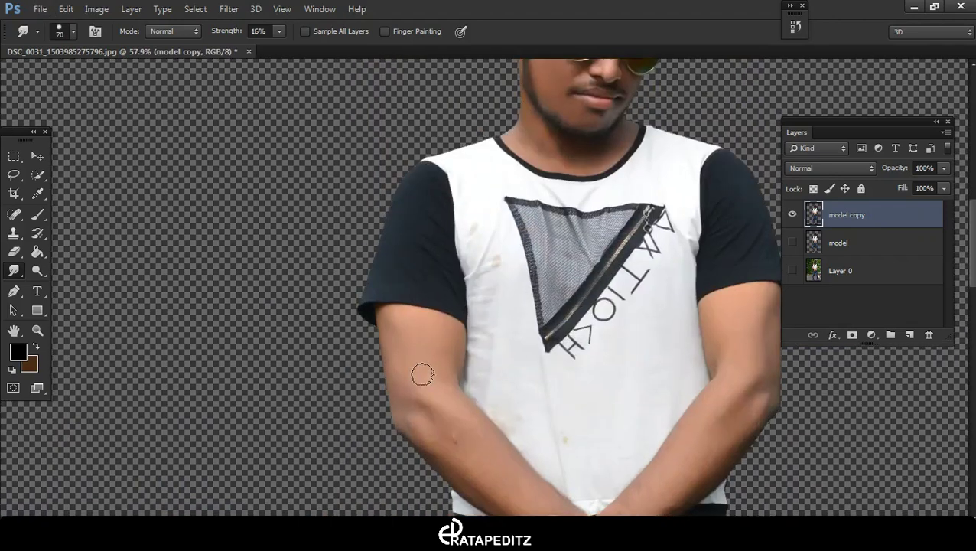
scroll(422, 375, up, 3)
key(j)
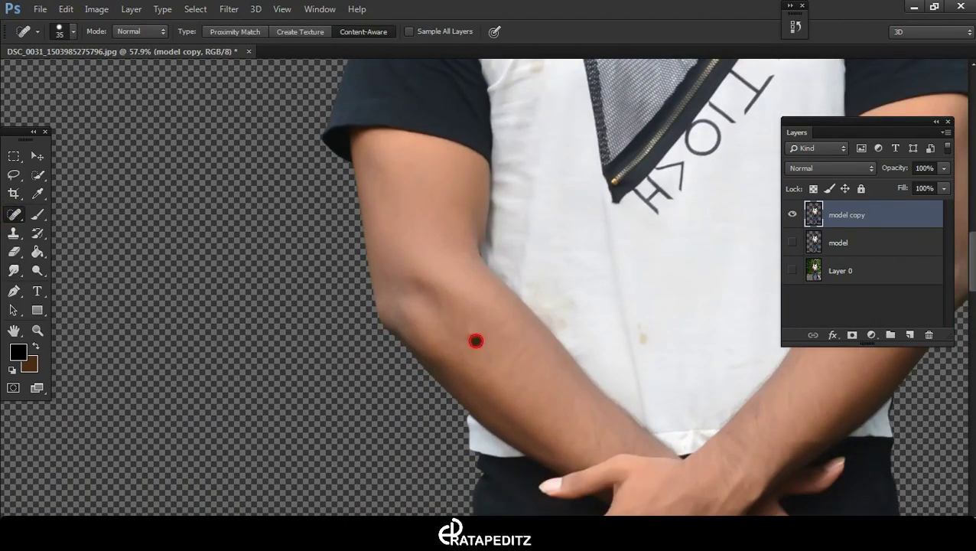
scroll(533, 376, down, 2)
scroll(531, 374, down, 2)
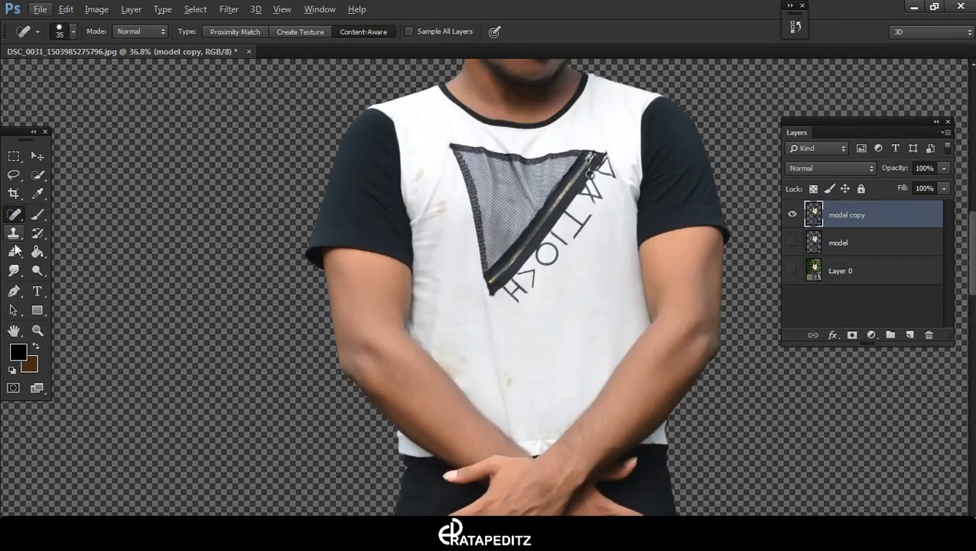
click(13, 271)
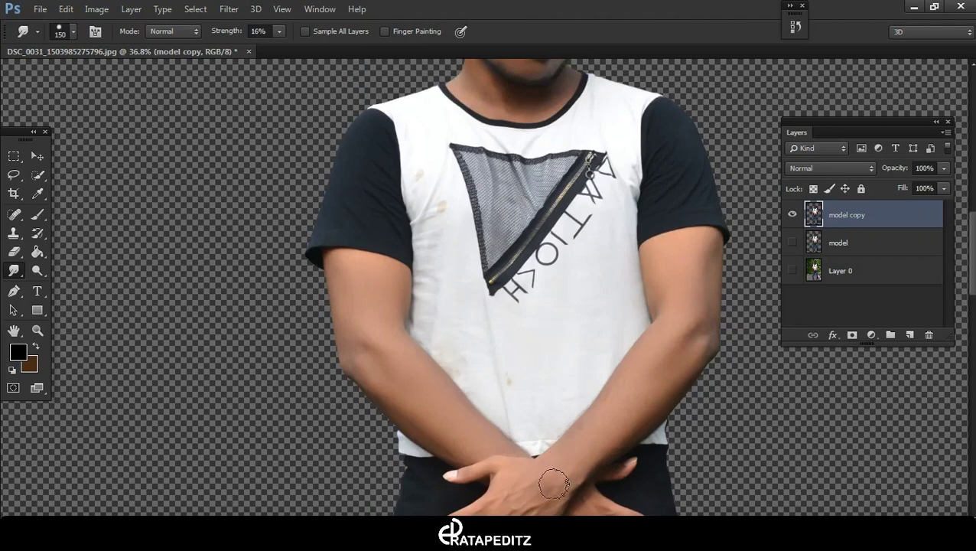
scroll(557, 471, down, 3)
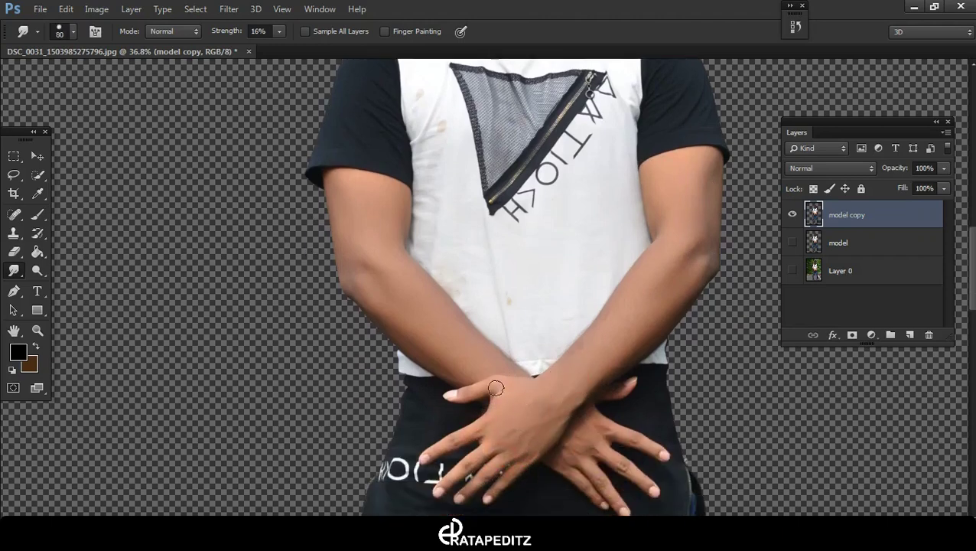
click(583, 403)
Zoom out, then smooth the skin around the moustache and along the jawline
key(ctrl+minus)
scroll(489, 306, down, 5)
key(ctrl+0)
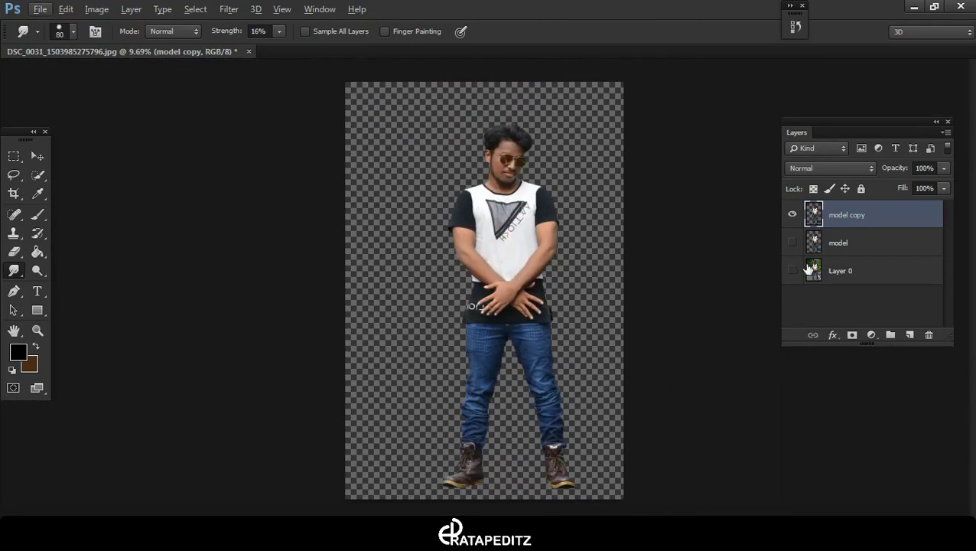
scroll(501, 142, up, 2)
scroll(502, 142, up, 2)
scroll(502, 142, up, 2)
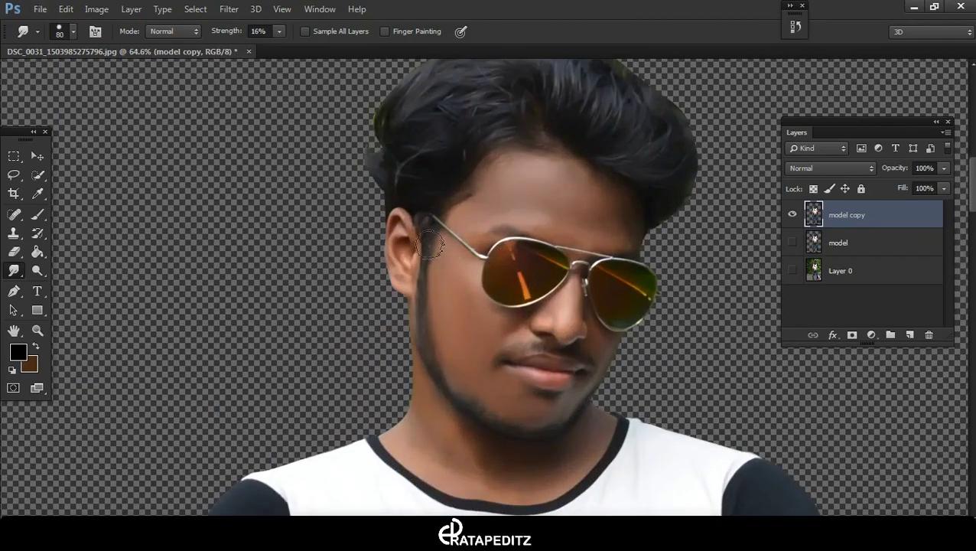
drag(498, 335, 501, 345)
drag(450, 381, 522, 427)
scroll(490, 428, down, 2)
Open the Camera Raw Filter and zoom the preview in on the model
click(230, 10)
click(262, 92)
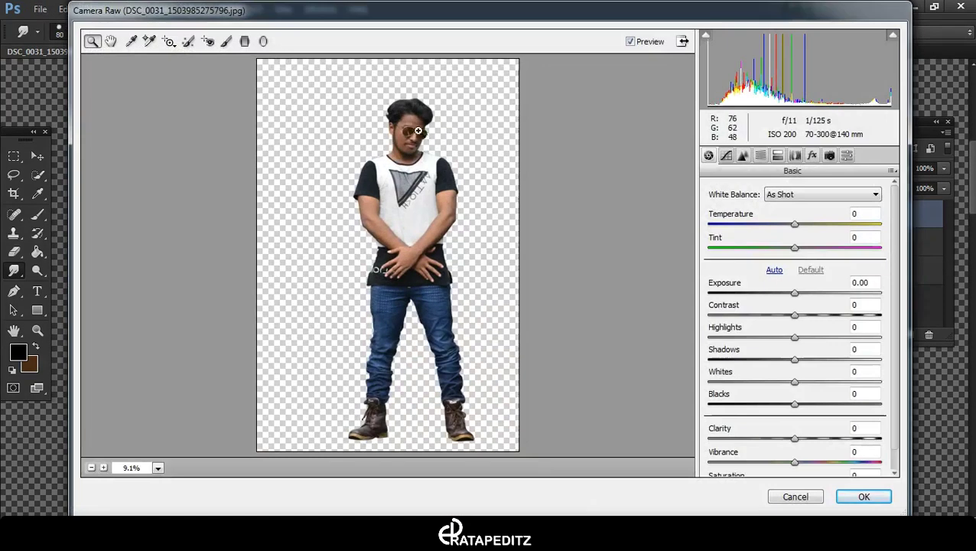
click(418, 130)
click(428, 90)
Reset the Adjustment Brush sliders, then set Exposure +0.90 and Shadows +23
key(k)
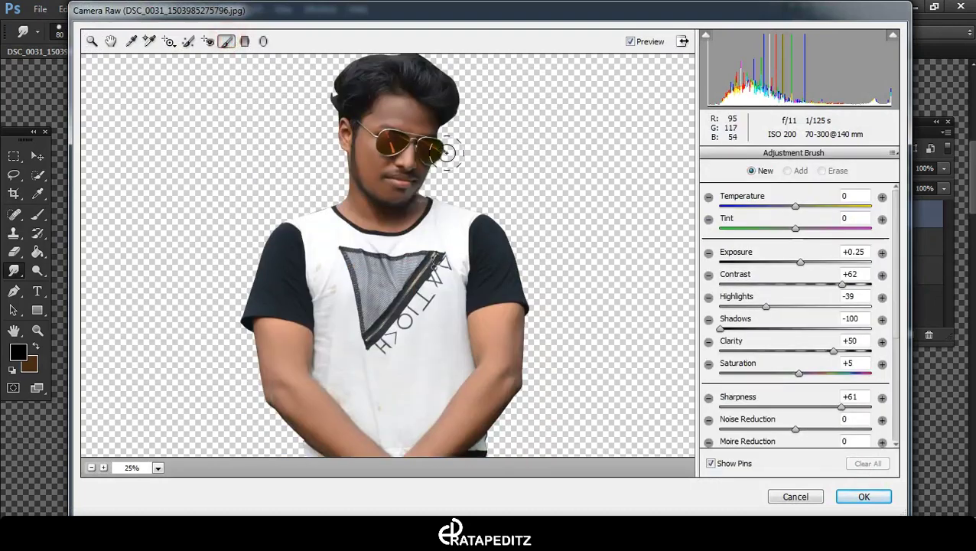
click(859, 252)
click(849, 297)
text(0)
click(849, 318)
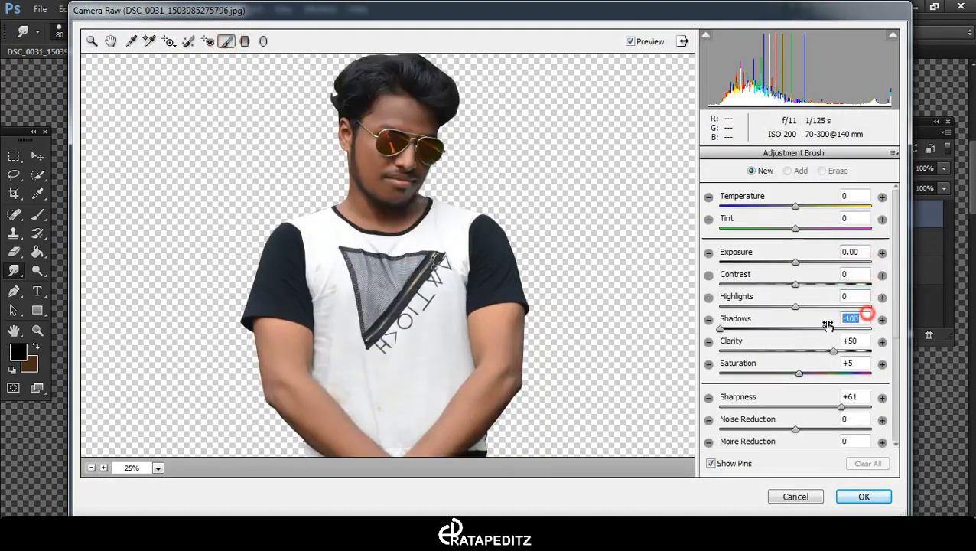
text(0)
click(849, 340)
text(0)
text(0)
drag(796, 261, 817, 263)
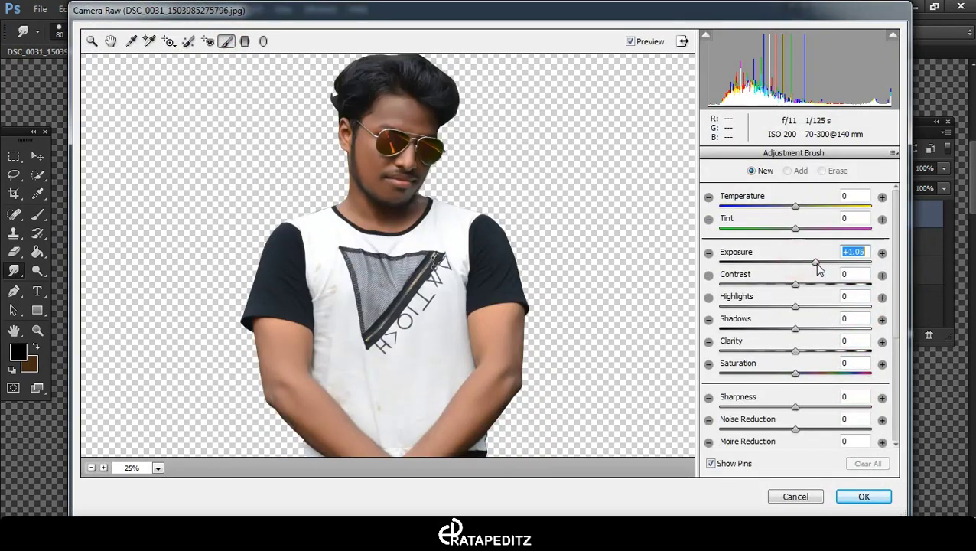
drag(796, 330, 813, 332)
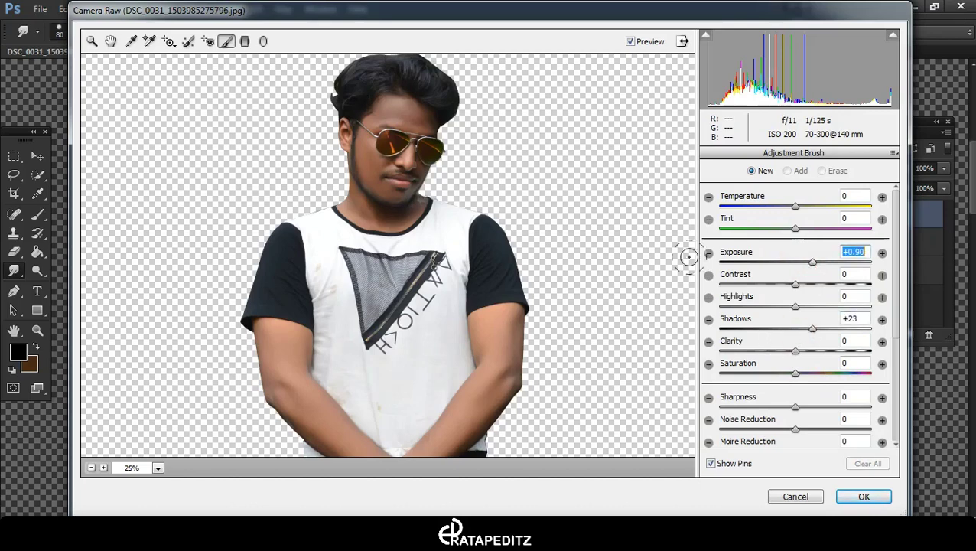
Paint the brightening over the face and arms, apply it, and dismiss the out-of-memory error
mouse_move(393, 115)
mouse_down()
mouse_move(360, 167)
mouse_move(416, 170)
mouse_up()
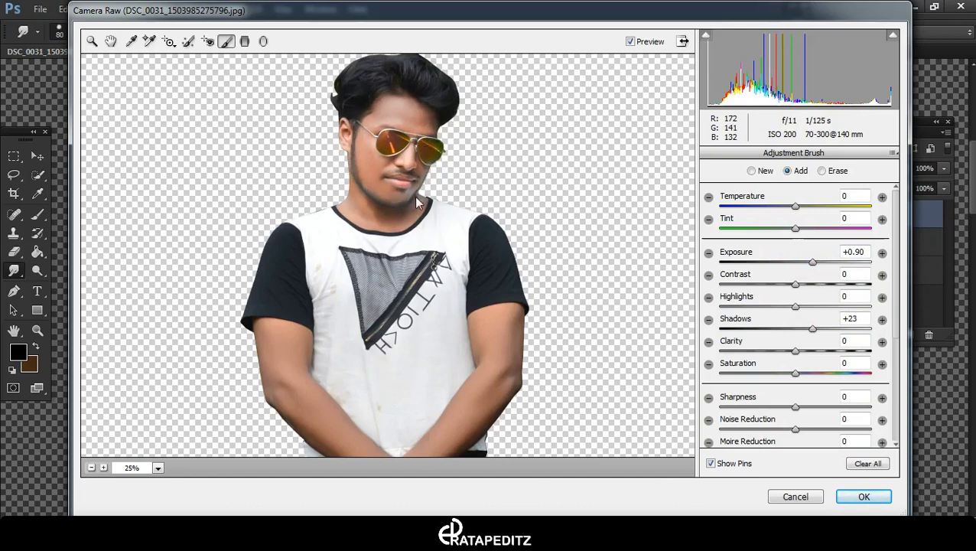
scroll(399, 77, down, 4)
mouse_move(497, 191)
mouse_down()
mouse_move(490, 185)
mouse_move(503, 232)
mouse_move(436, 309)
mouse_move(352, 368)
mouse_move(383, 353)
mouse_move(455, 376)
mouse_move(305, 273)
mouse_move(261, 193)
mouse_move(263, 265)
mouse_move(326, 306)
mouse_up()
scroll(414, 349, up, 1)
scroll(420, 343, down, 3)
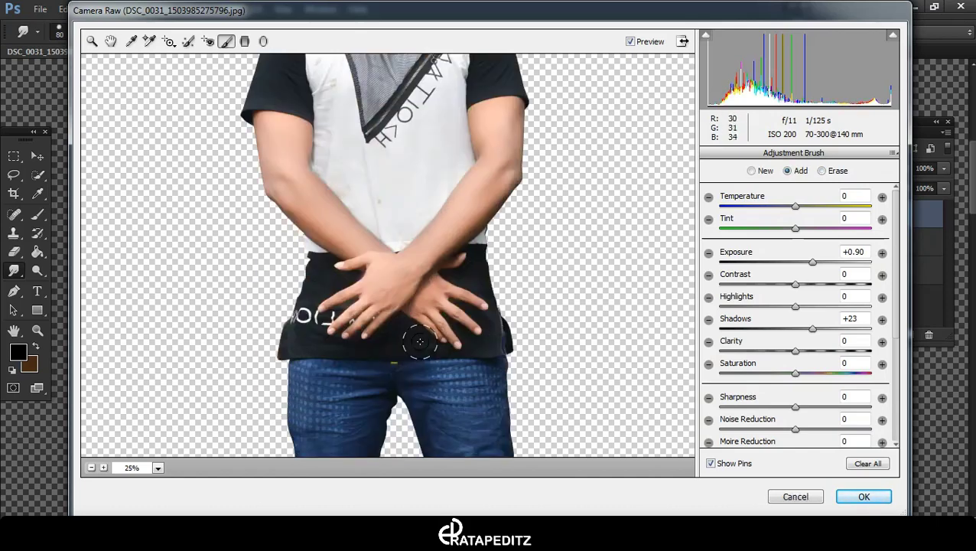
click(864, 497)
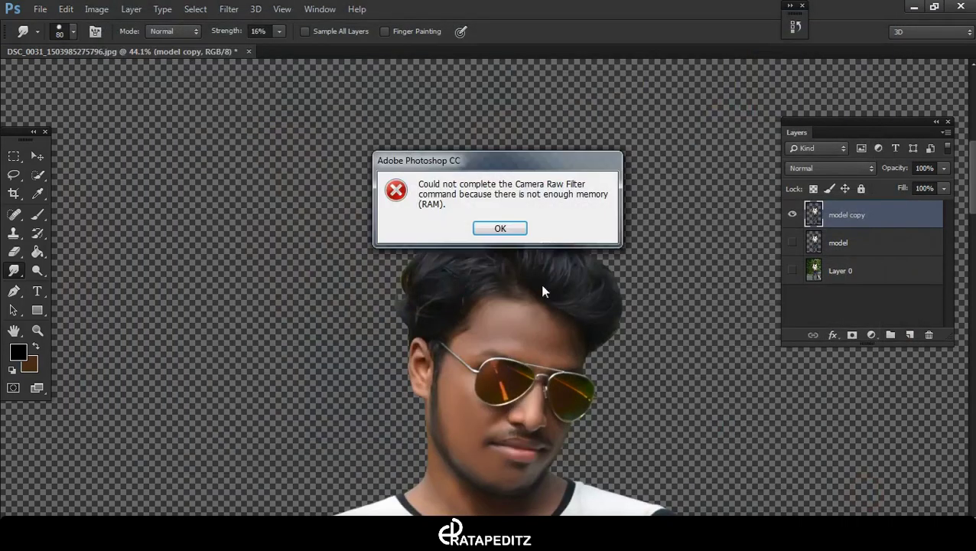
click(501, 227)
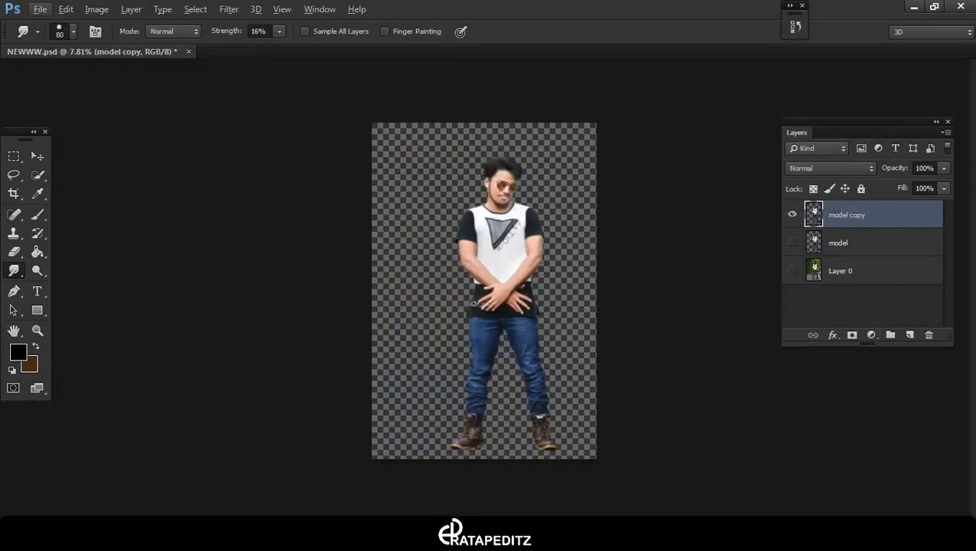
Delete the original model layer and duplicate the model copy layer
scroll(507, 189, up, 3)
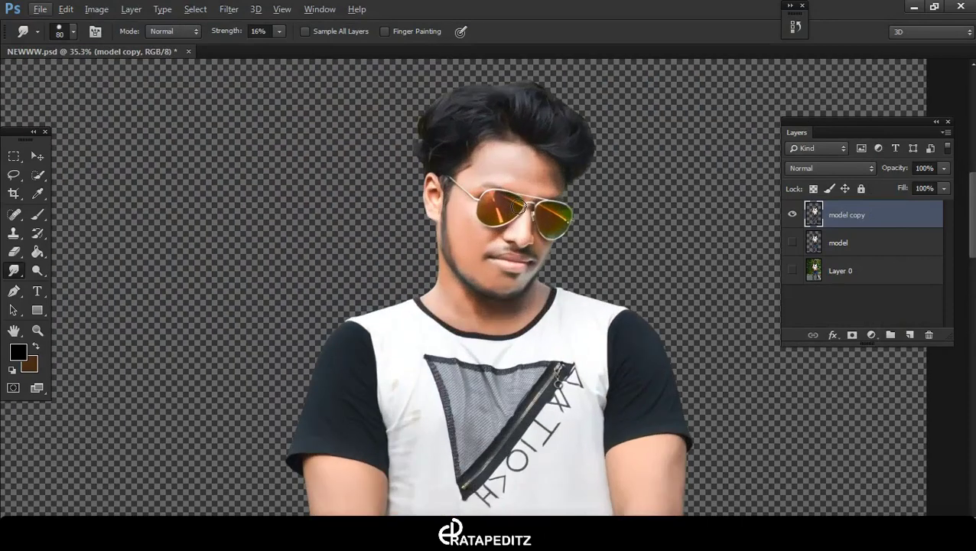
scroll(520, 218, down, 2)
click(232, 14)
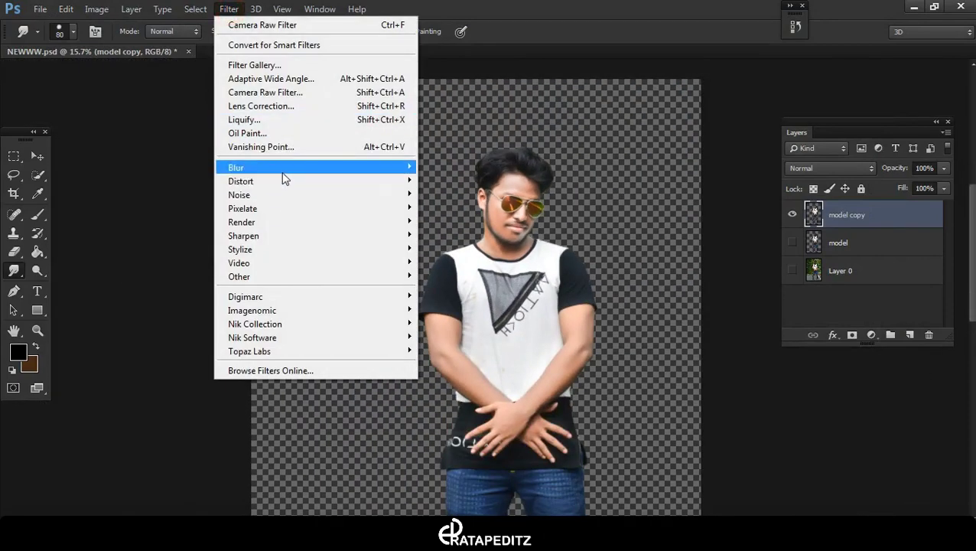
click(872, 237)
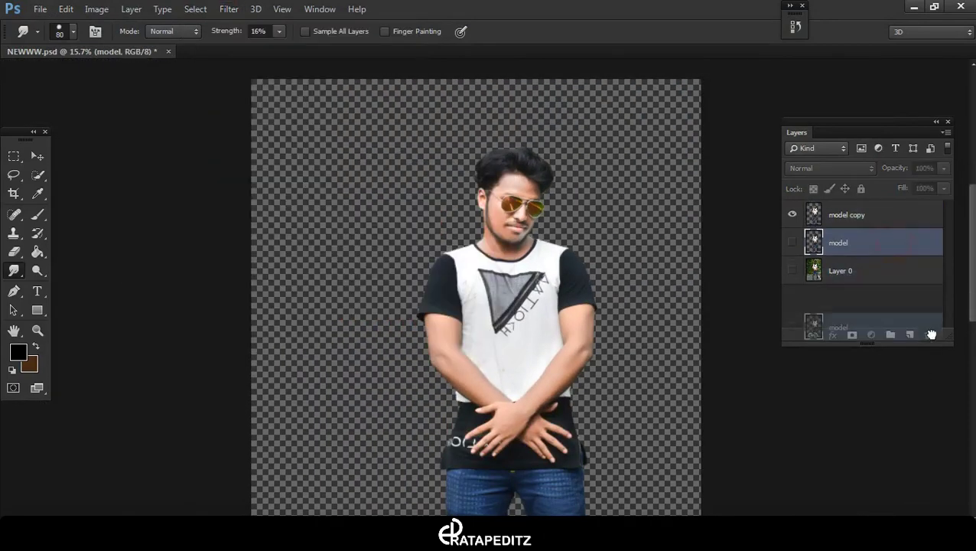
drag(882, 245, 929, 335)
drag(880, 217, 912, 335)
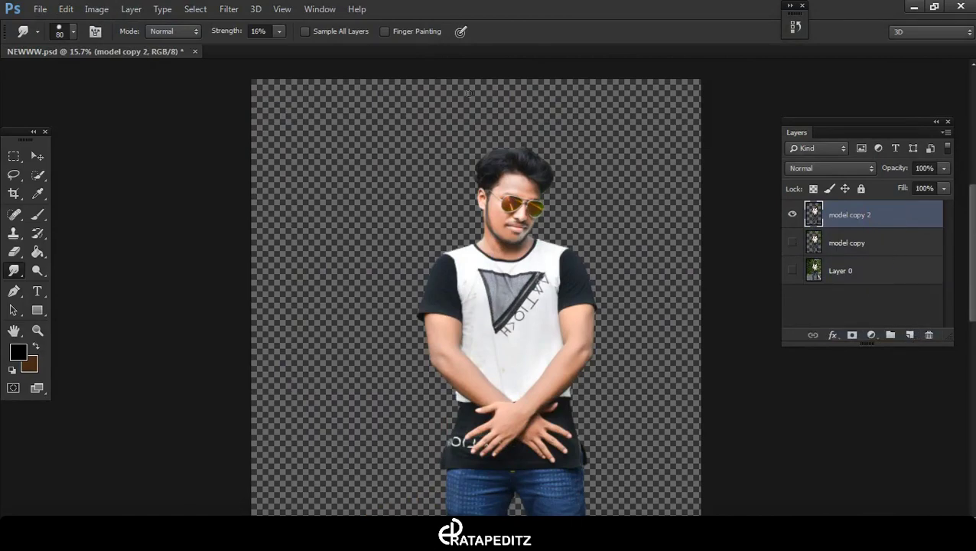
Apply Surface Blur with Radius 2 and Threshold 7 to model copy 2
click(229, 8)
click(482, 339)
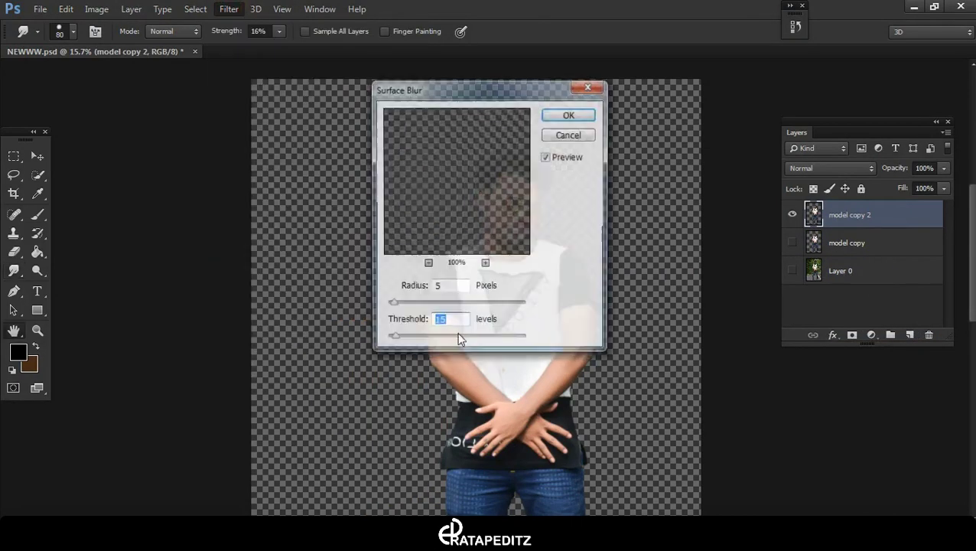
mouse_move(493, 192)
mouse_down()
mouse_move(498, 178)
mouse_move(478, 212)
mouse_move(490, 207)
mouse_move(451, 237)
mouse_up()
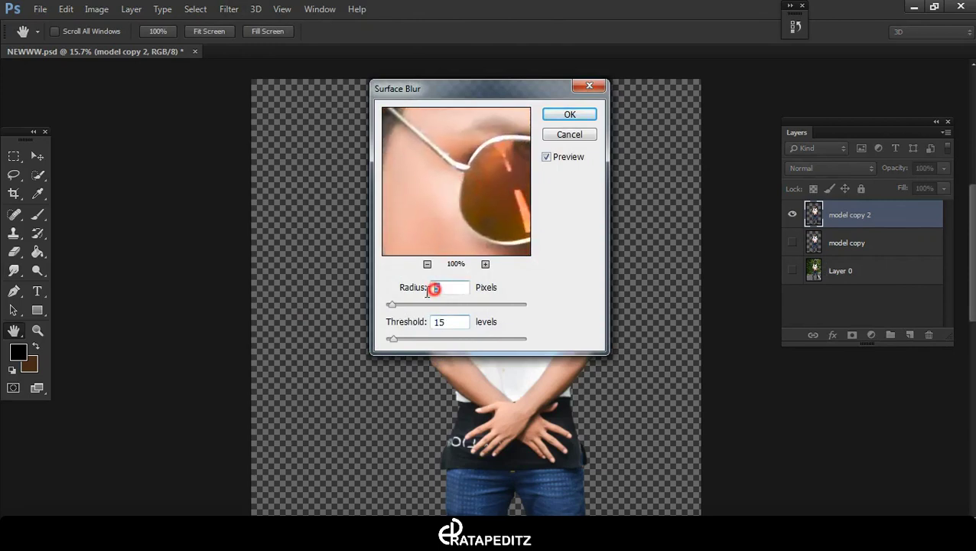
drag(397, 339, 389, 341)
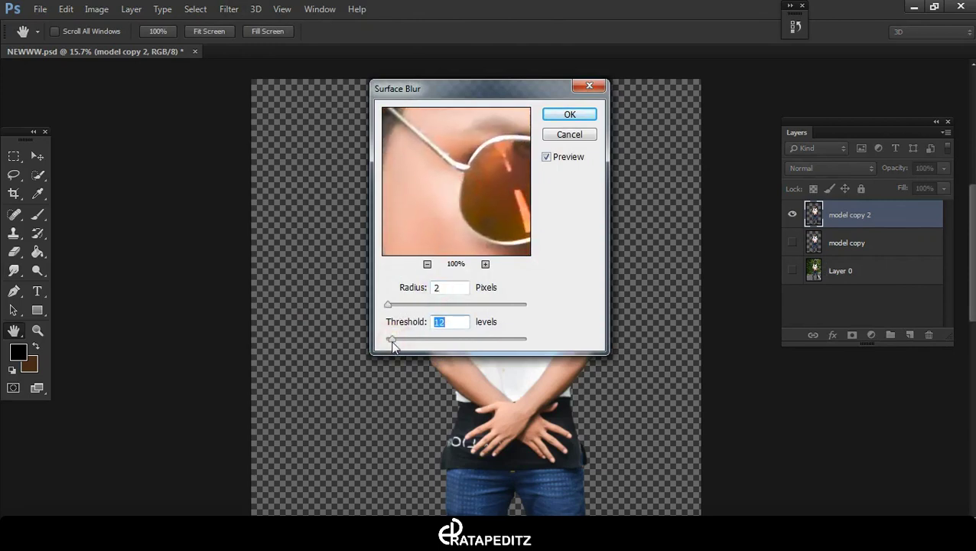
drag(484, 181, 442, 196)
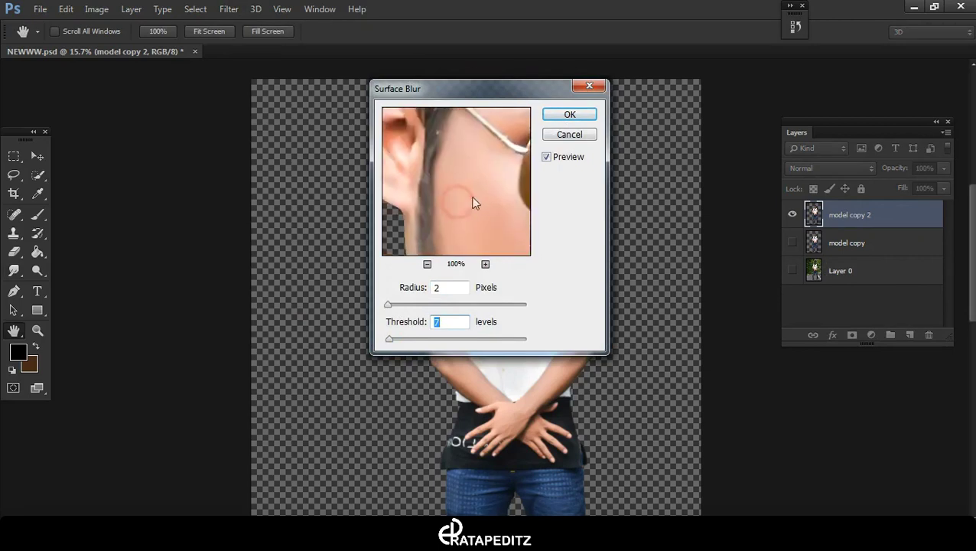
click(567, 115)
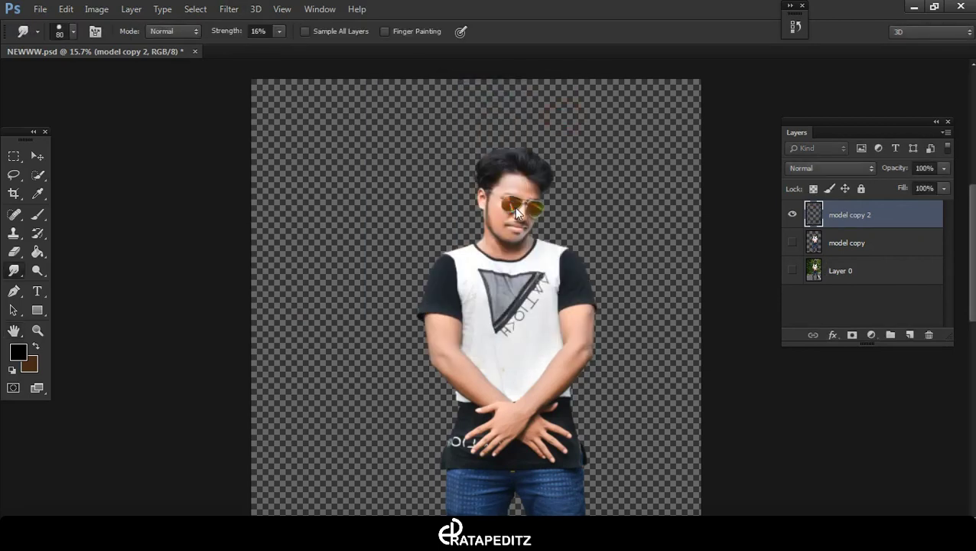
Add a clipped Brightness/Contrast adjustment with brightness -3 and contrast 20
click(870, 335)
click(896, 74)
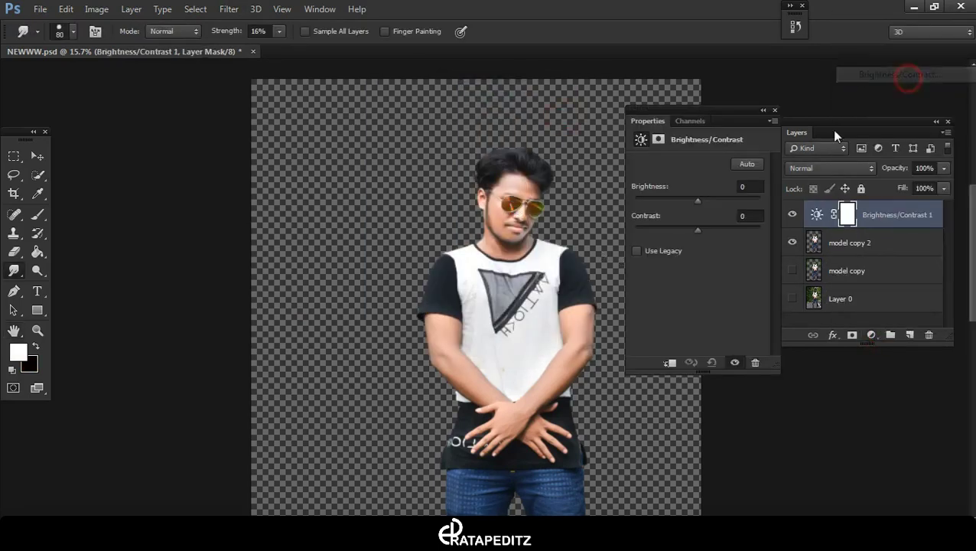
click(671, 362)
mouse_move(698, 200)
mouse_down()
mouse_move(704, 228)
mouse_move(711, 201)
mouse_move(694, 201)
mouse_move(701, 228)
mouse_move(723, 230)
mouse_up()
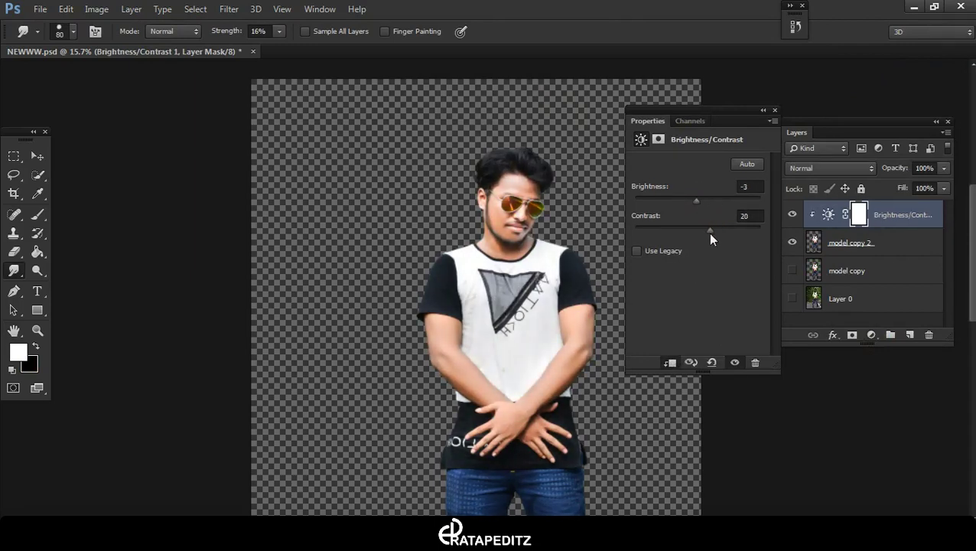
click(763, 111)
Add a Levels adjustment with input 15, 1.16, 255 and output white 243
click(880, 246)
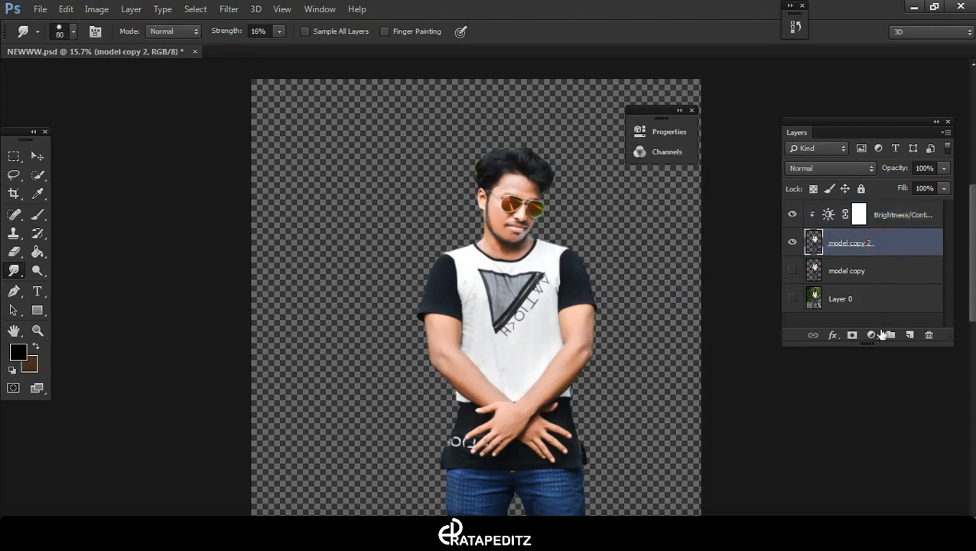
click(882, 334)
click(888, 88)
mouse_move(573, 122)
mouse_down()
mouse_move(690, 113)
mouse_move(723, 89)
mouse_up()
drag(750, 281, 747, 282)
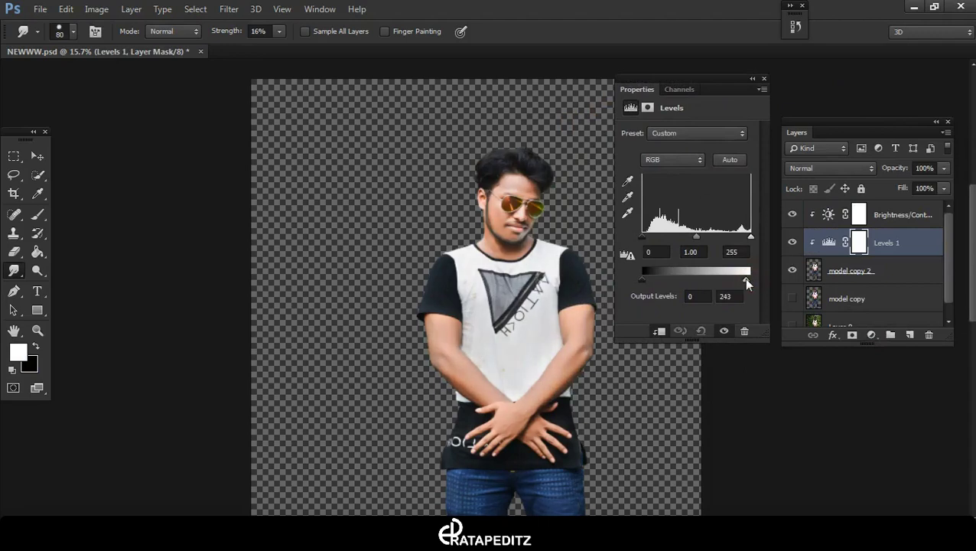
drag(642, 236, 695, 240)
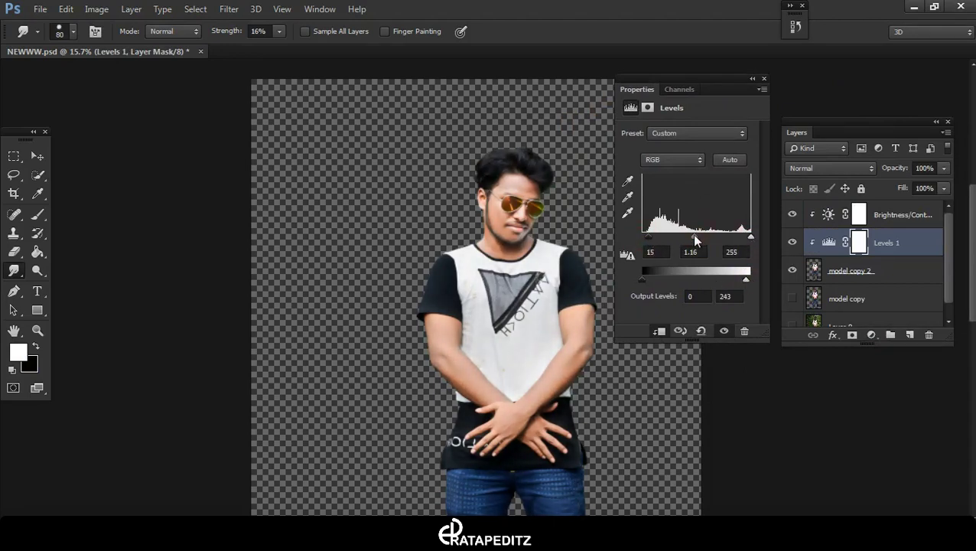
click(752, 78)
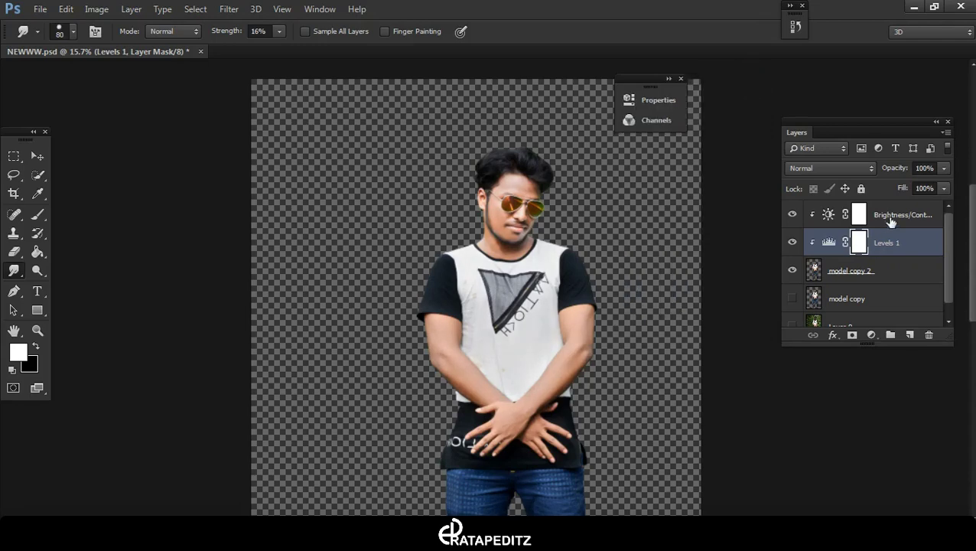
Merge model copy 2, Levels and Brightness/Contrast into one layer
shift+click(892, 215)
shift+click(892, 264)
right_click(899, 248)
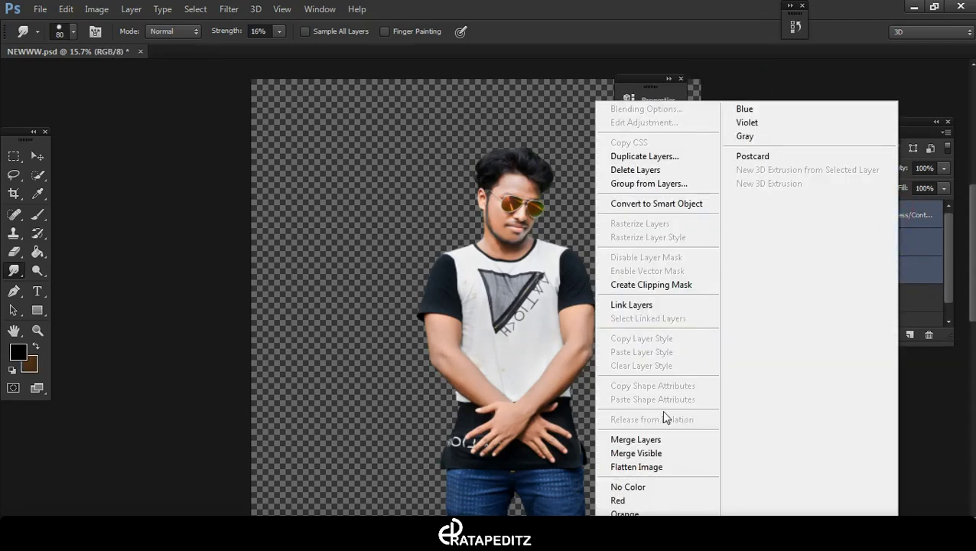
click(665, 438)
scroll(536, 240, up, 3)
scroll(514, 192, down, 2)
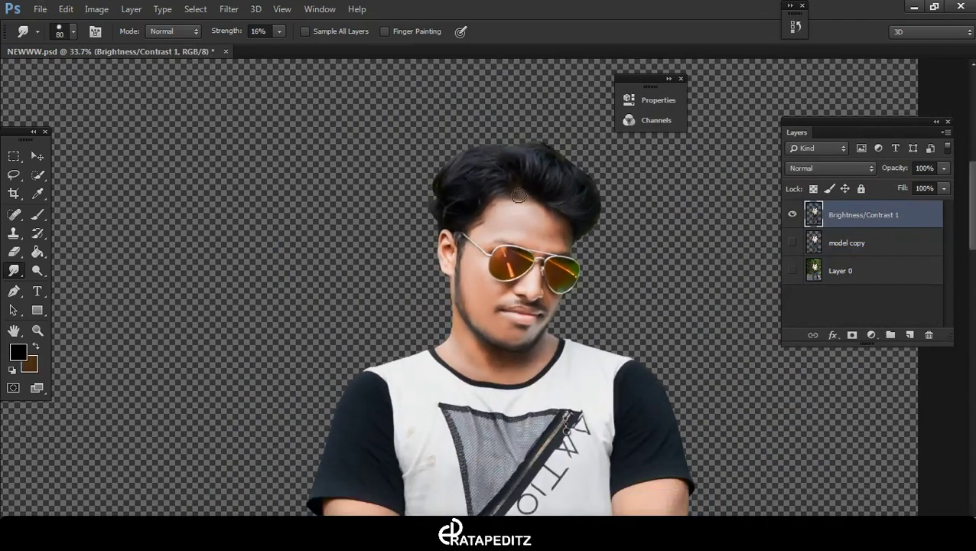
scroll(514, 192, down, 2)
scroll(519, 198, down, 1)
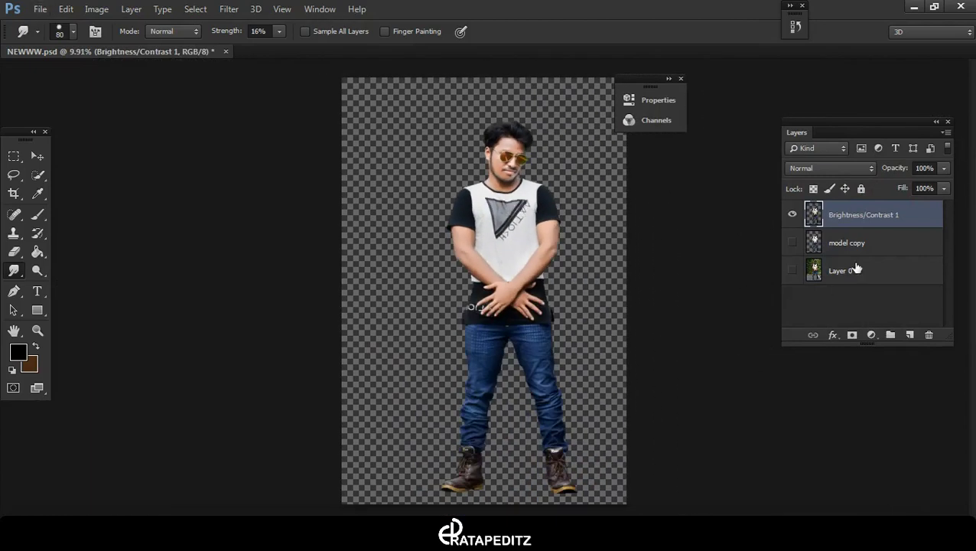
In Camera Raw, raise Clarity to +53 and brighten the whites and shadows
click(681, 78)
click(229, 9)
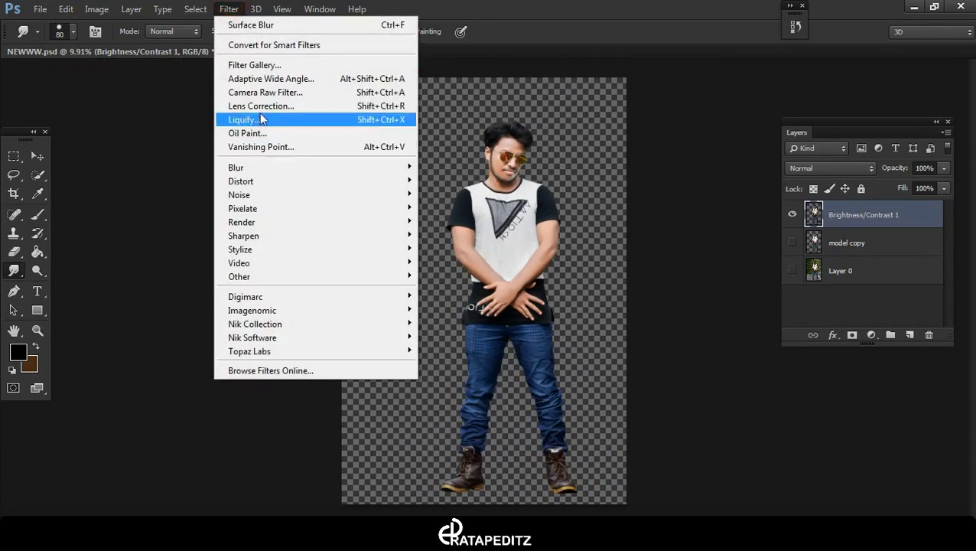
click(337, 124)
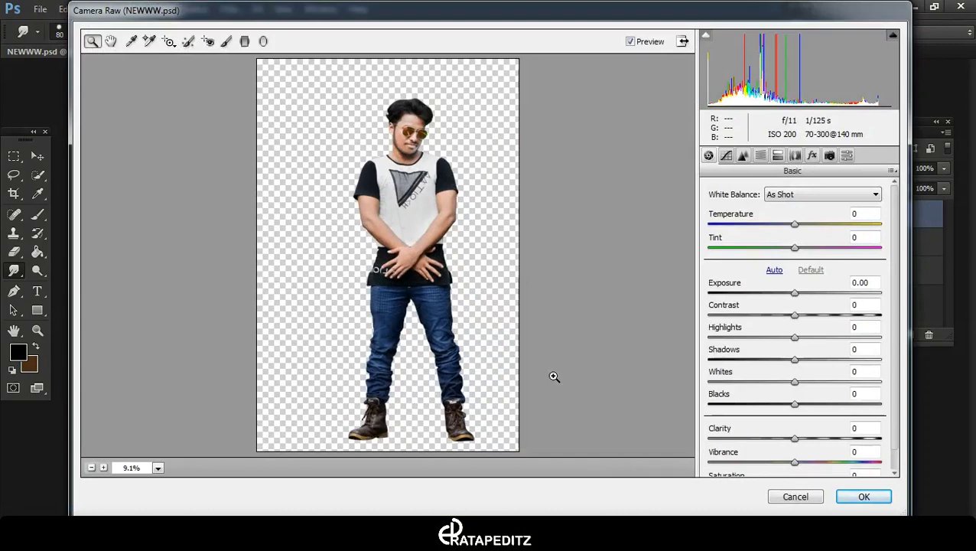
click(452, 281)
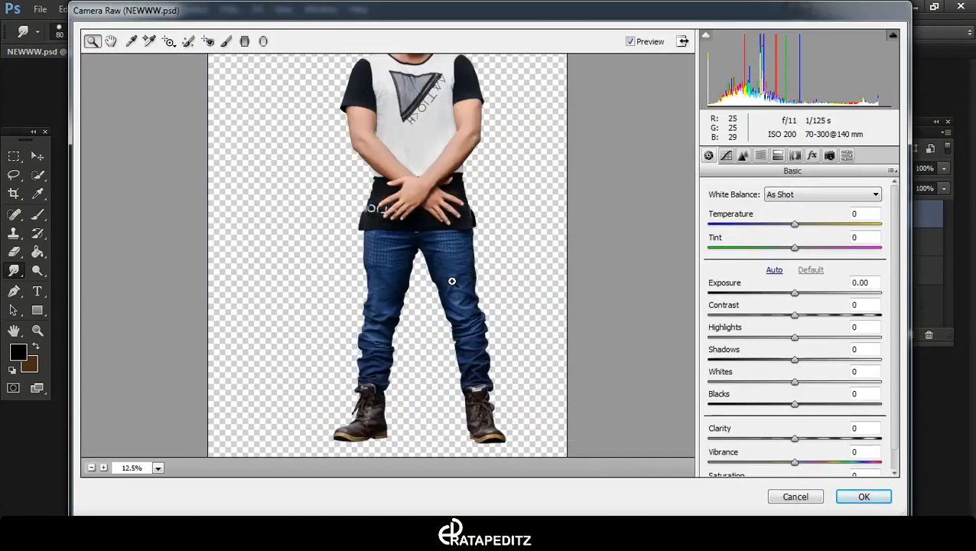
drag(802, 444, 848, 448)
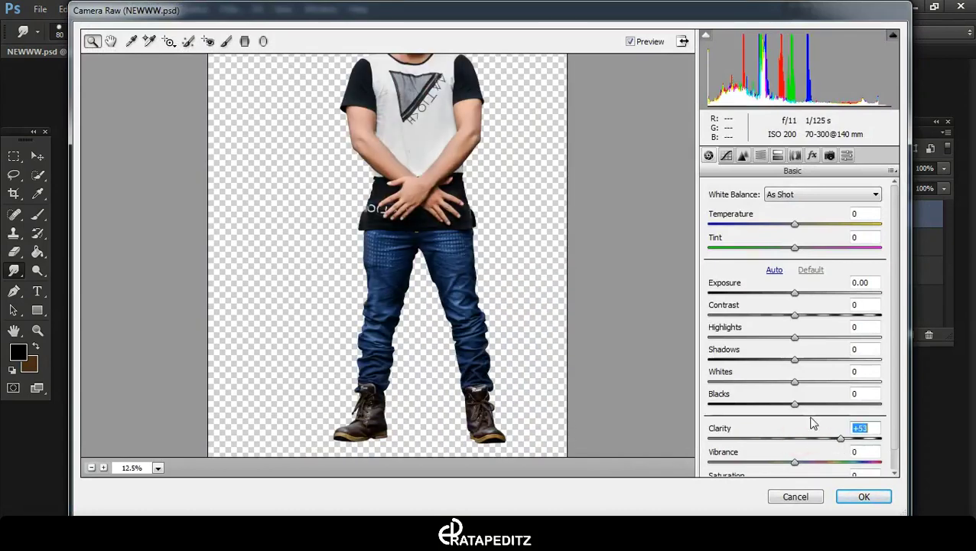
mouse_move(797, 387)
mouse_down()
mouse_move(815, 387)
mouse_move(801, 315)
mouse_up()
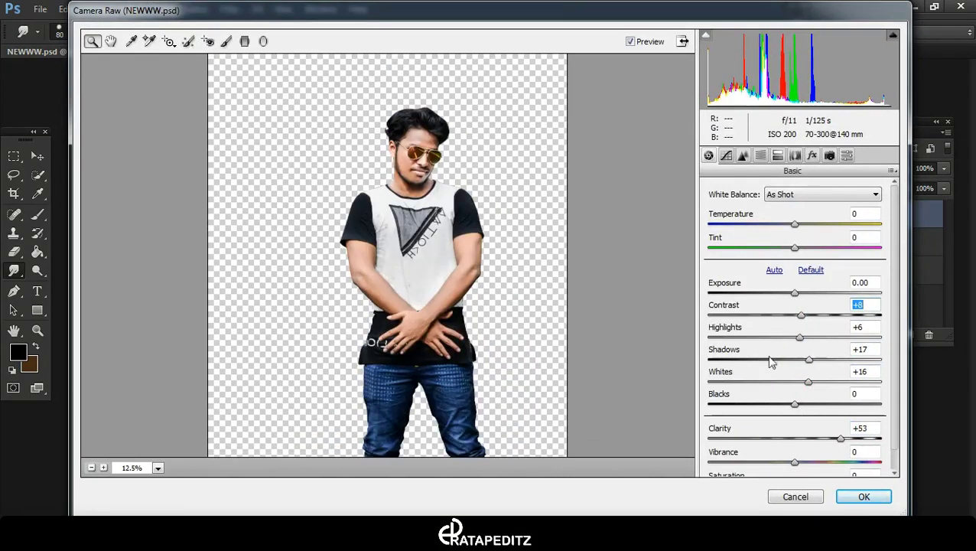
scroll(800, 439, down, 1)
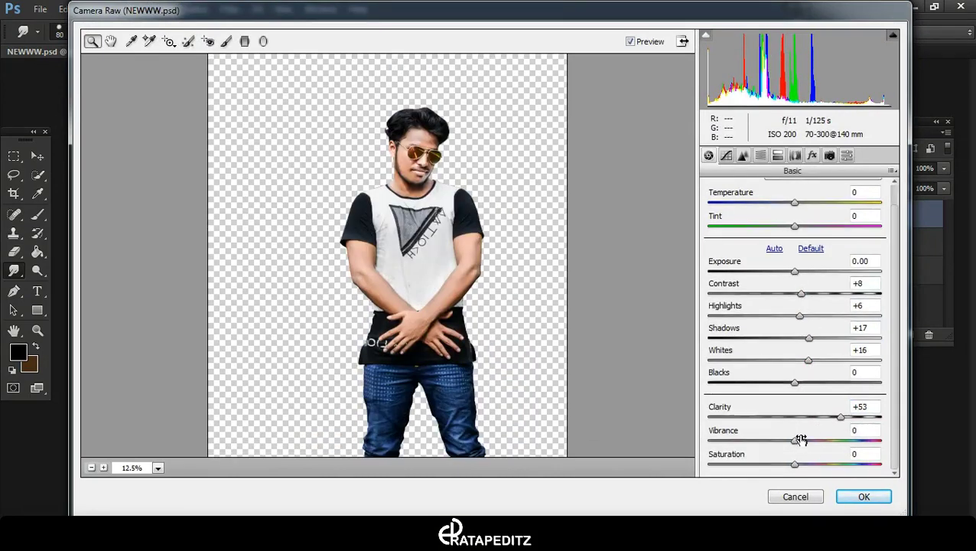
Boost Blues saturation to +41, raise Oranges/Reds luminance, and apply the Camera Raw edit
click(742, 156)
mouse_move(799, 375)
mouse_down()
mouse_move(883, 379)
mouse_move(711, 377)
mouse_move(834, 374)
mouse_up()
click(799, 328)
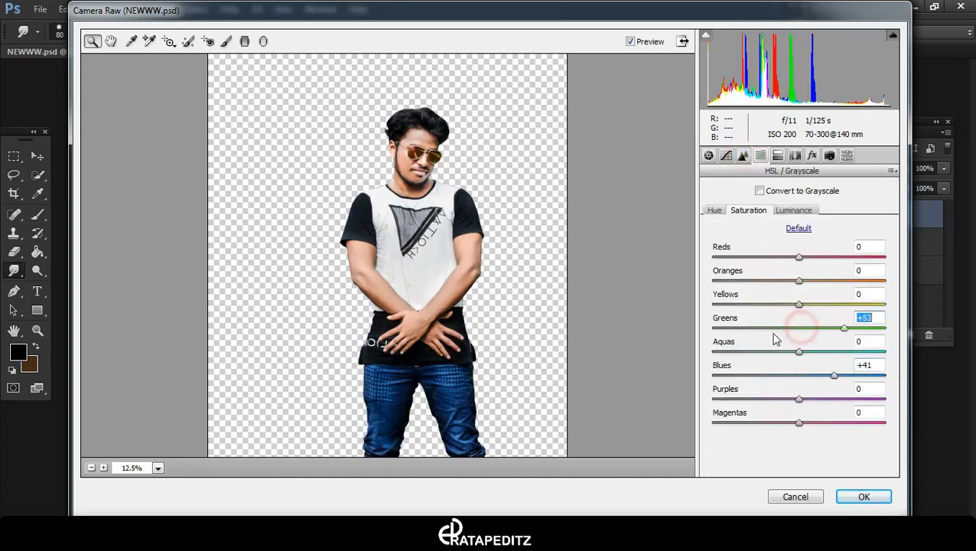
click(799, 305)
click(800, 211)
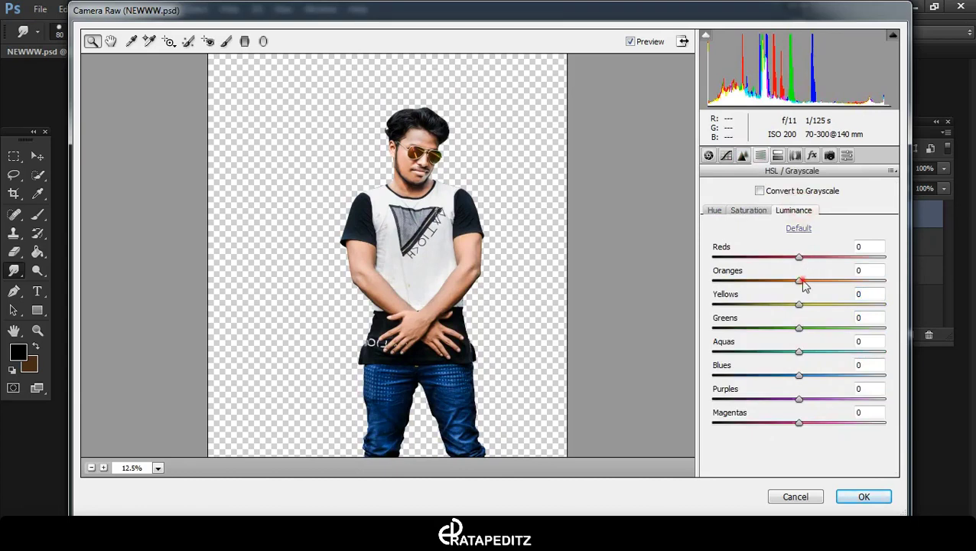
mouse_move(799, 280)
mouse_down()
mouse_move(848, 282)
mouse_move(824, 281)
mouse_move(838, 257)
mouse_move(805, 281)
mouse_up()
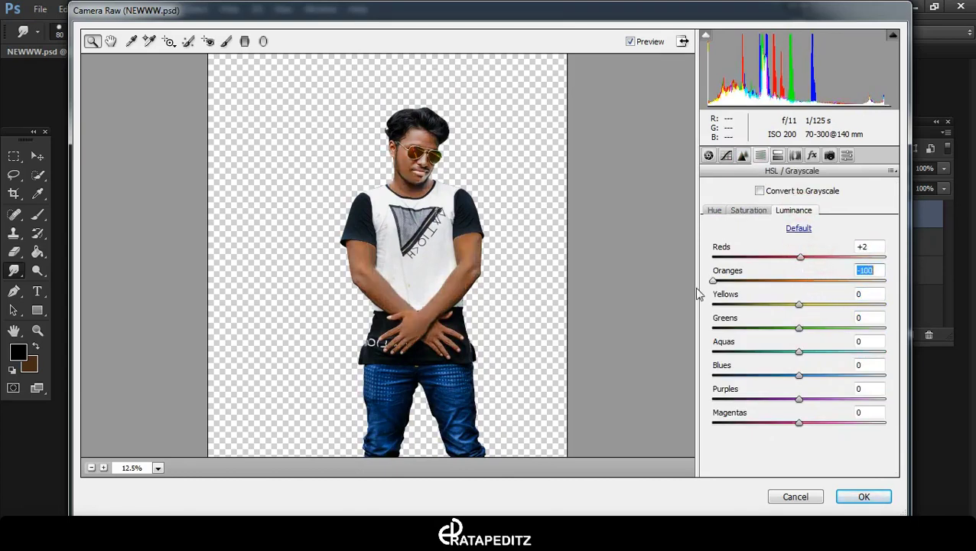
click(864, 496)
Dismiss the memory warning, undo the last smudge, and delete the model copy layer
click(493, 225)
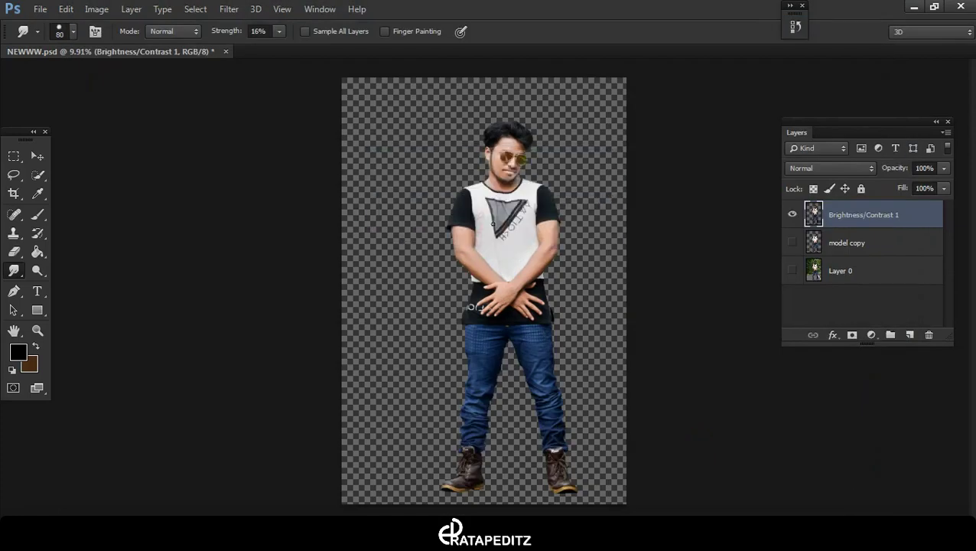
scroll(493, 224, up, 3)
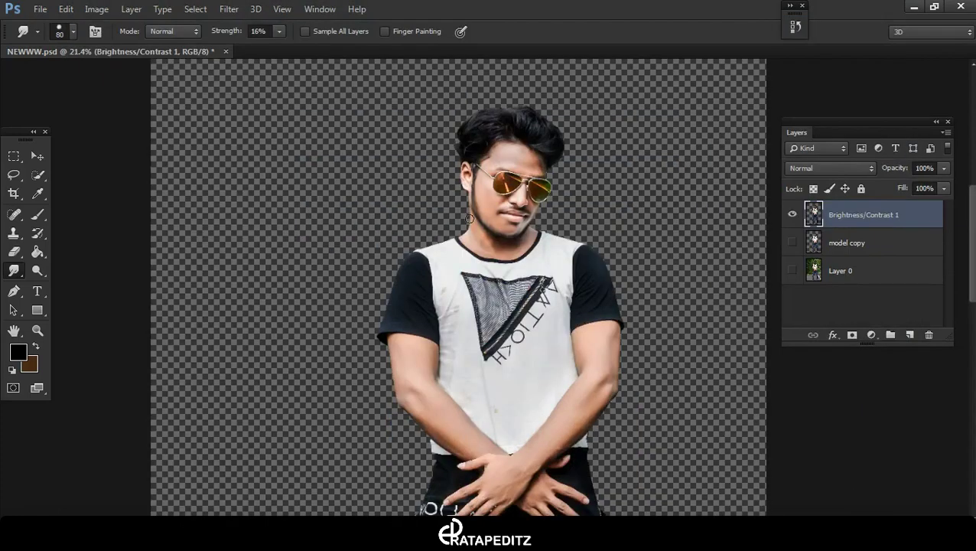
scroll(469, 220, right, 2)
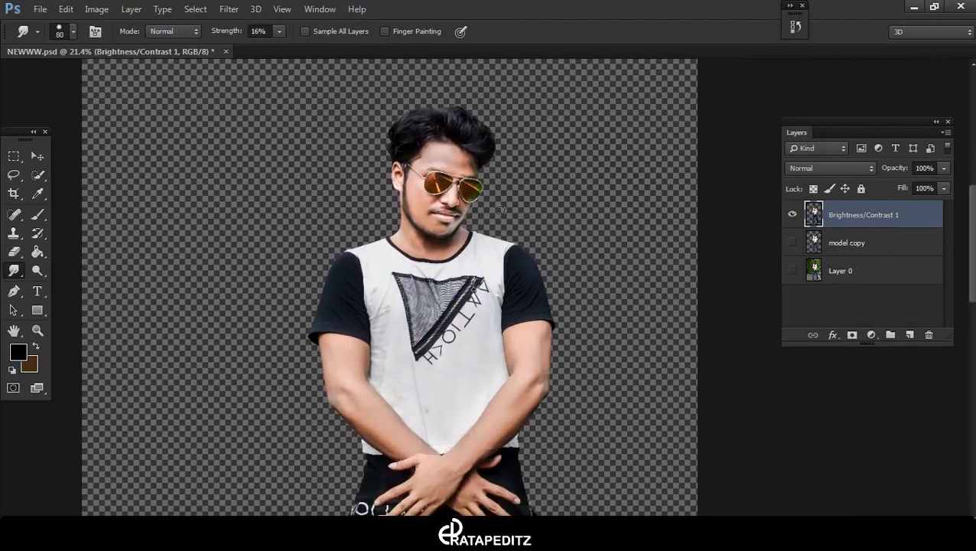
key(ctrl+z)
mouse_move(847, 243)
mouse_down()
mouse_move(911, 283)
mouse_move(929, 334)
mouse_up()
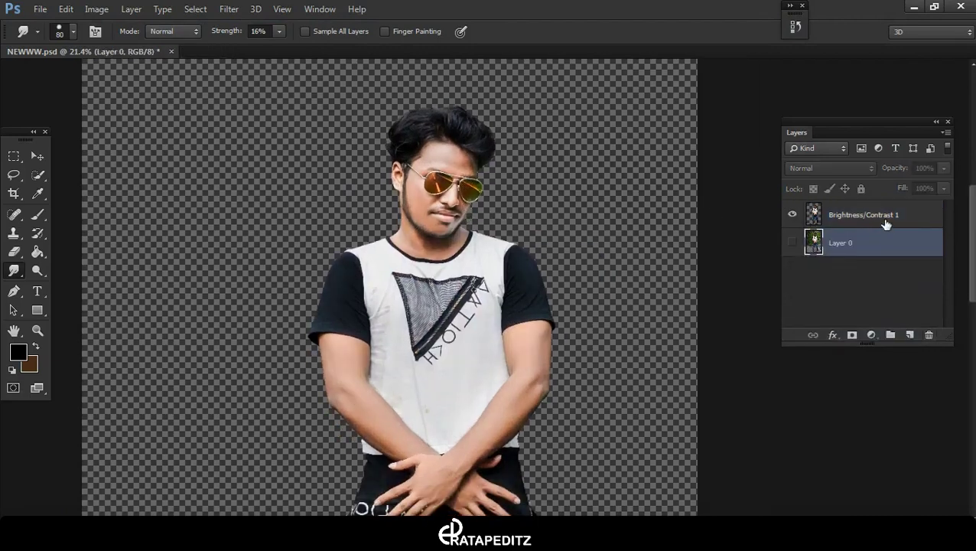
Duplicate Brightness/Contrast 1 so its copy sits on top, then switch to the Eraser
drag(887, 215, 910, 335)
click(854, 246)
click(847, 220)
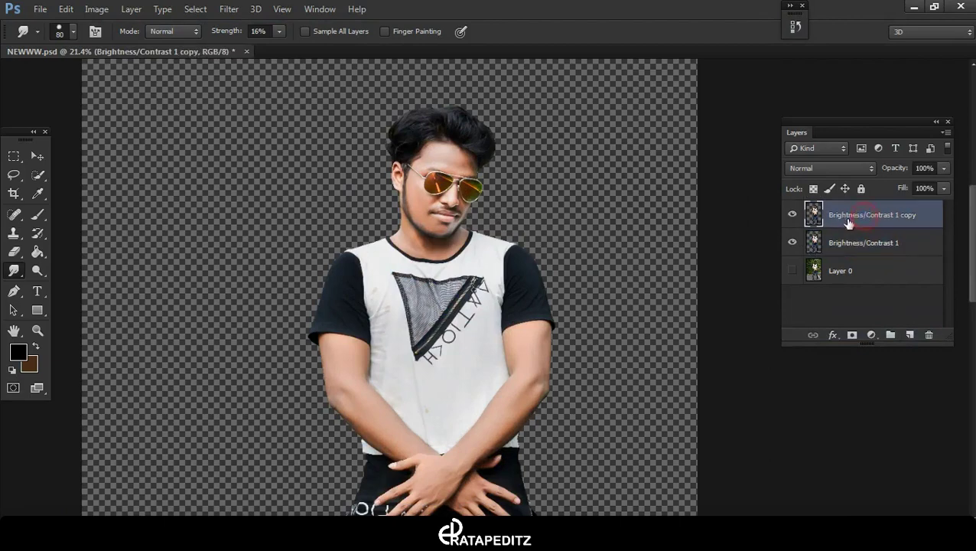
click(229, 8)
click(241, 32)
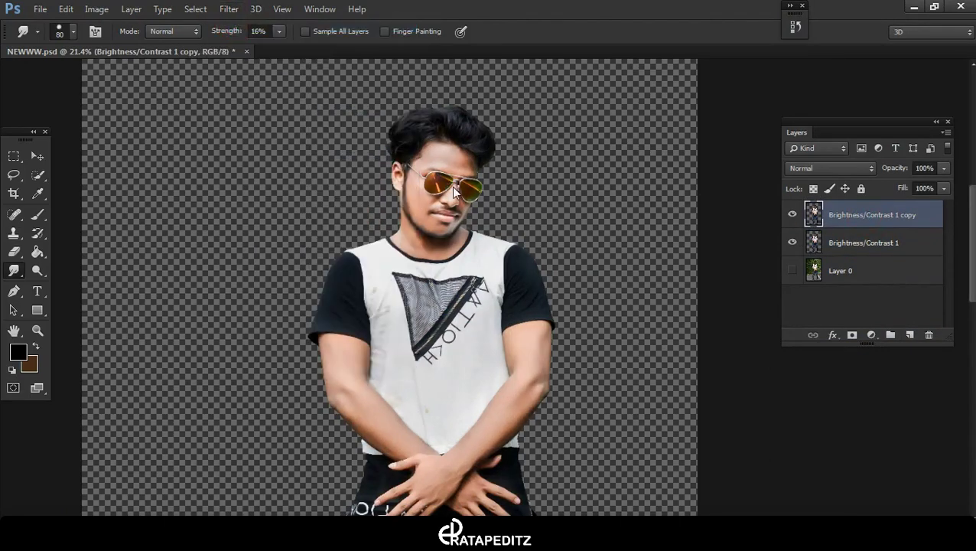
scroll(454, 186, up, 3)
key(e)
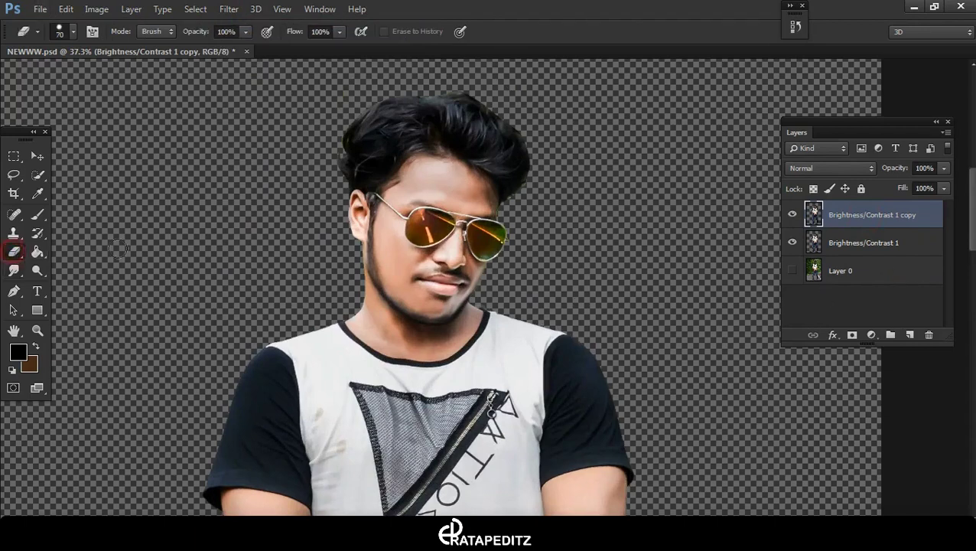
Enlarge the eraser brush and hide Brightness/Contrast 1 to check the erasing
right_click(469, 217)
click(454, 201)
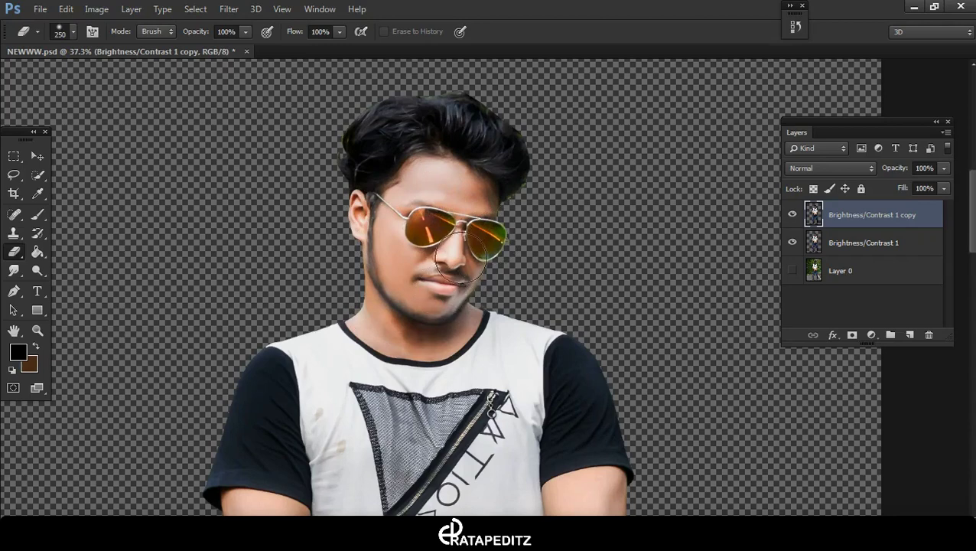
scroll(599, 263, down, 5)
scroll(599, 262, down, 2)
key(bracketleft)
key(bracketleft)
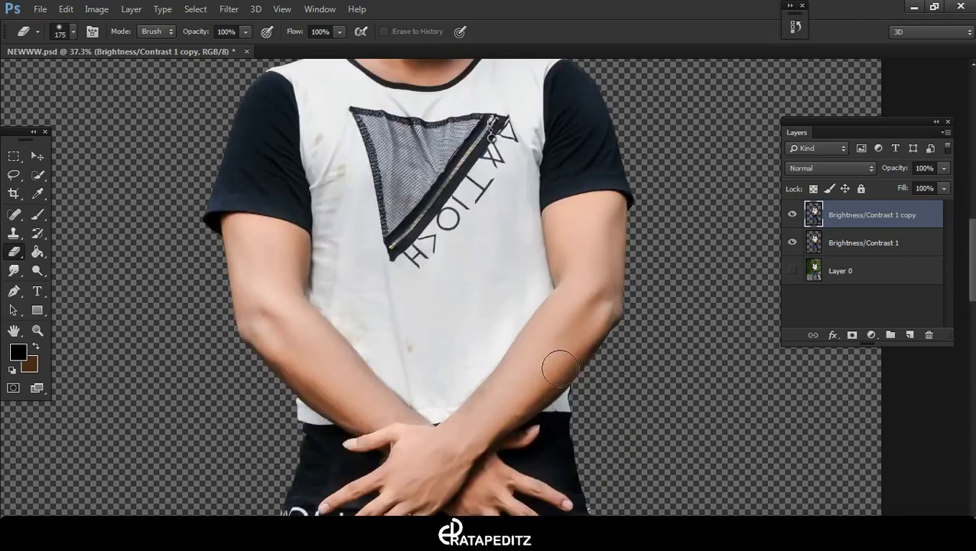
scroll(470, 440, down, 1)
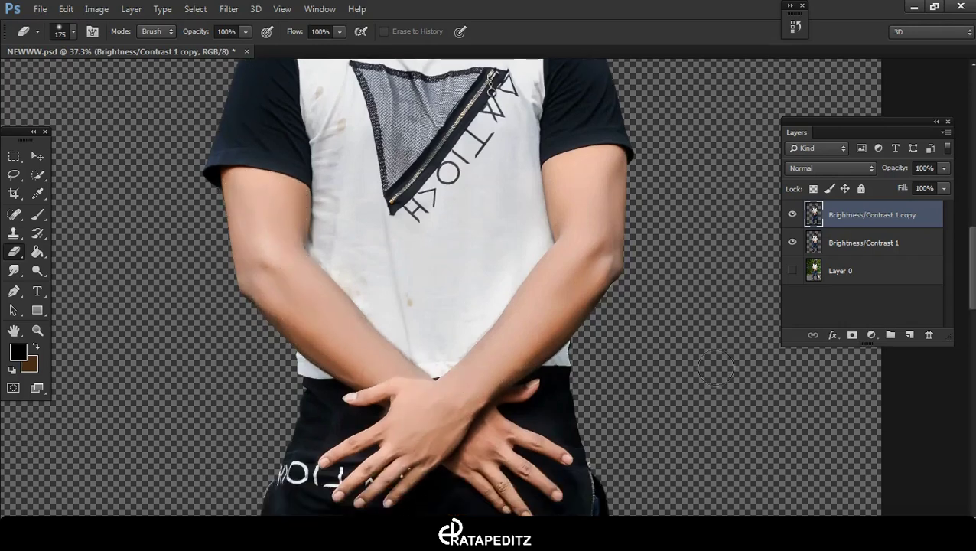
click(792, 243)
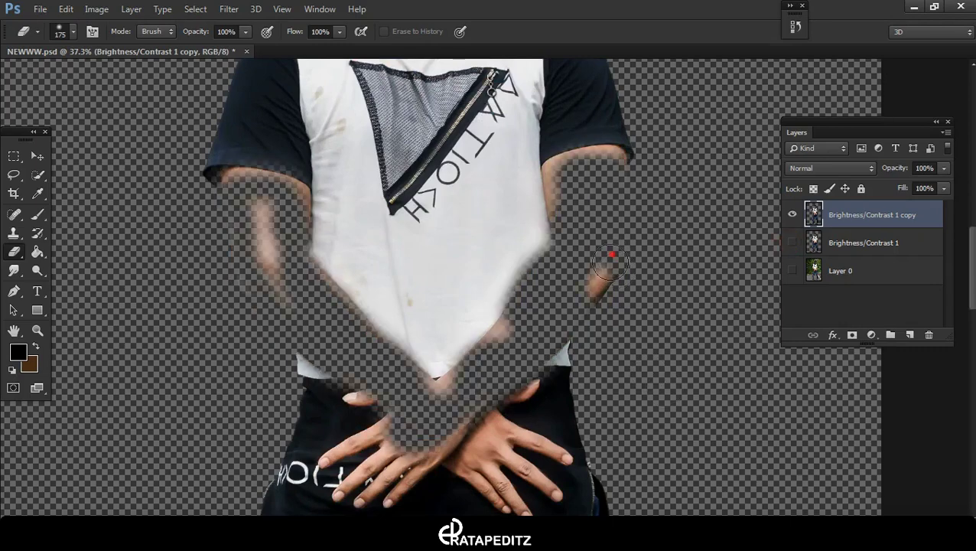
Erase stray skin beside the right arm, its lower edge, and the belly
drag(612, 260, 601, 299)
key(bracketleft)
key(bracketleft)
mouse_move(552, 198)
mouse_down()
mouse_move(578, 170)
mouse_move(561, 164)
mouse_up()
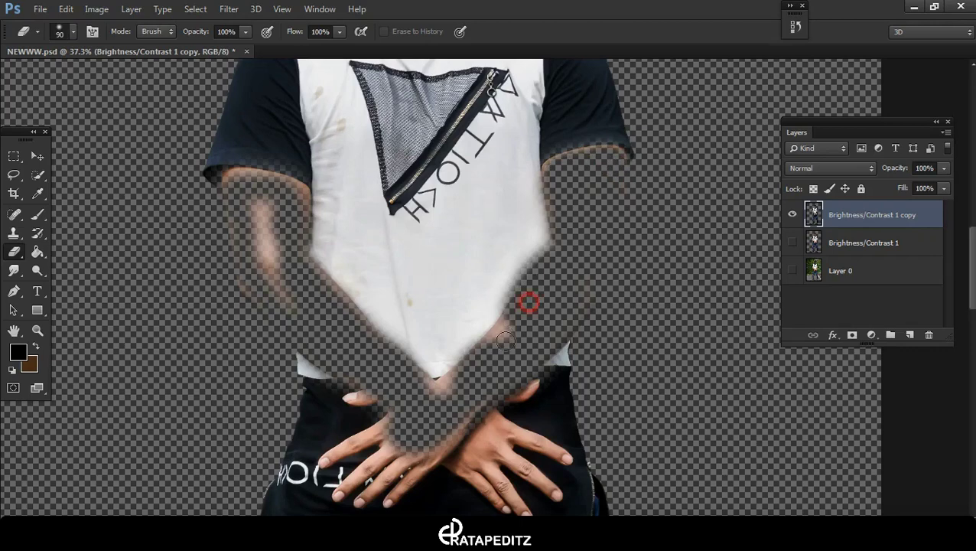
drag(505, 340, 428, 383)
scroll(401, 341, down, 3)
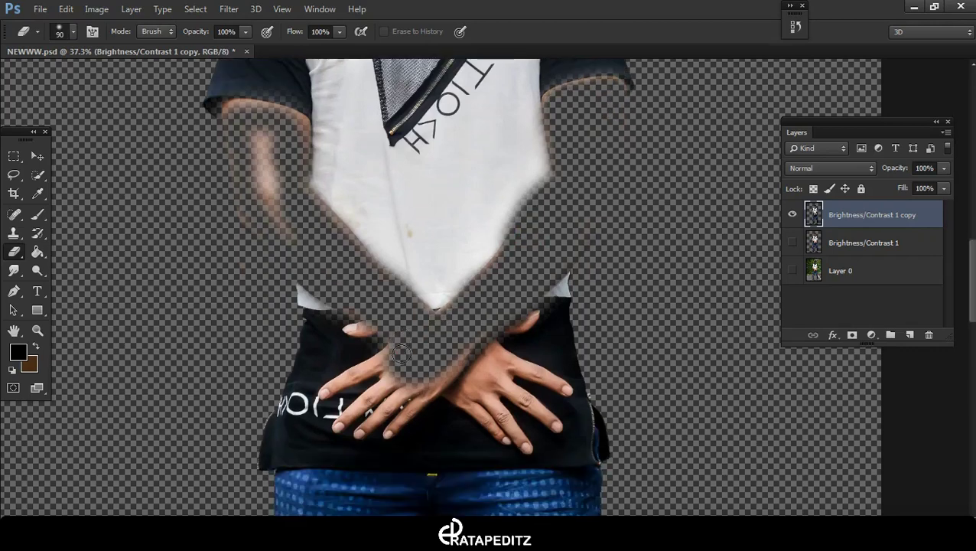
alt+scroll(388, 360, up, 5)
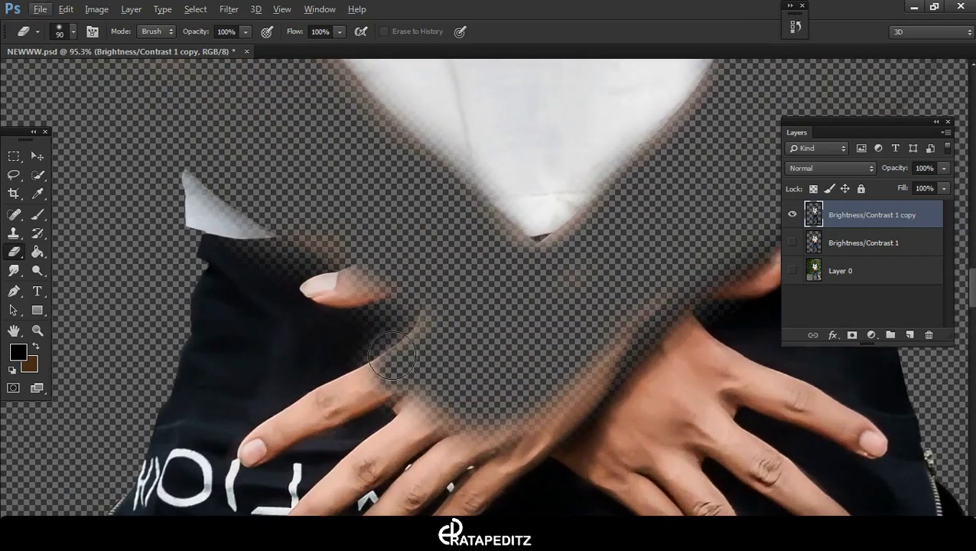
With a smaller eraser, erase the fingers of the left and right hands
key(bracketleft)
key(bracketleft)
key(bracketleft)
mouse_move(404, 372)
mouse_down()
mouse_move(306, 413)
mouse_move(253, 451)
mouse_move(344, 405)
mouse_move(427, 405)
mouse_move(374, 451)
mouse_move(444, 425)
mouse_up()
scroll(444, 424, down, 3)
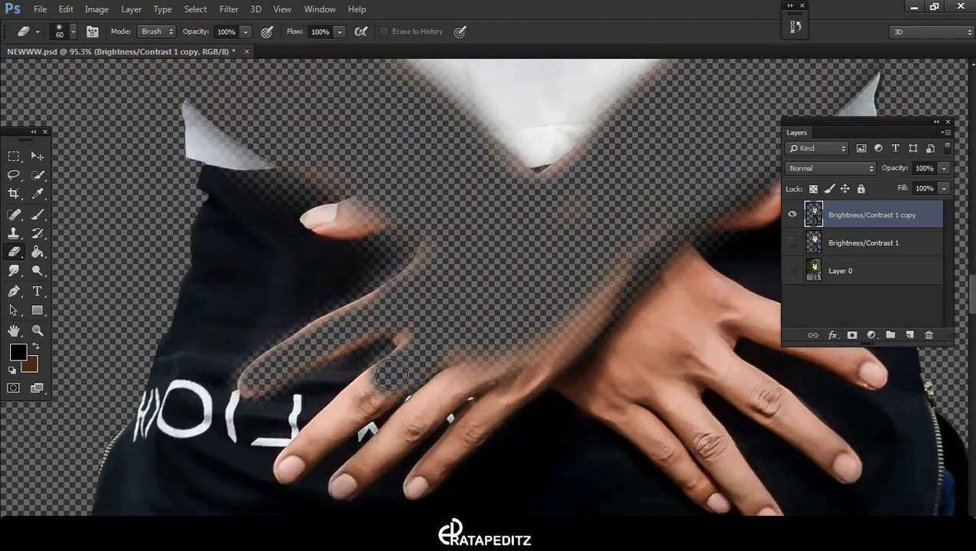
mouse_move(405, 364)
mouse_down()
mouse_move(317, 433)
mouse_move(379, 413)
mouse_move(355, 397)
mouse_up()
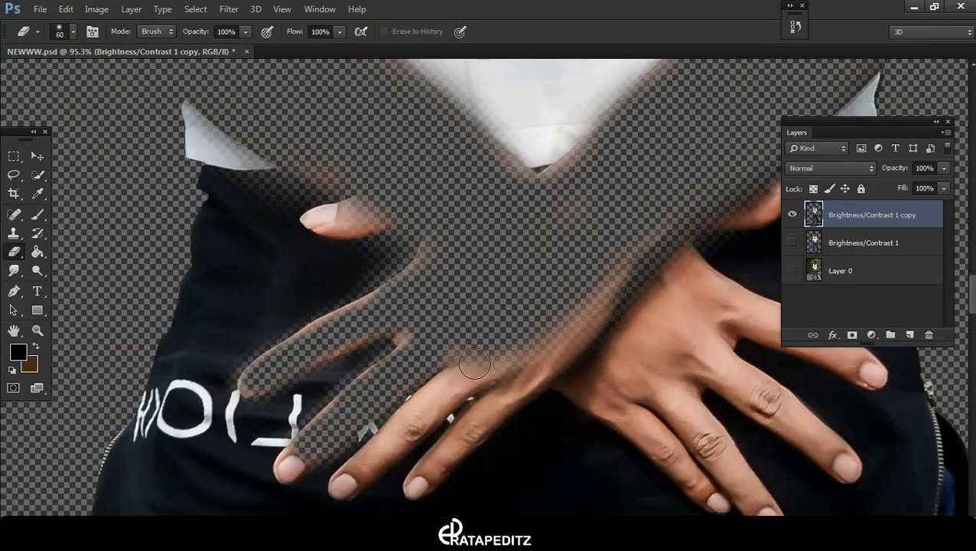
mouse_move(475, 365)
mouse_down()
mouse_move(383, 432)
mouse_move(547, 360)
mouse_move(440, 467)
mouse_move(457, 352)
mouse_up()
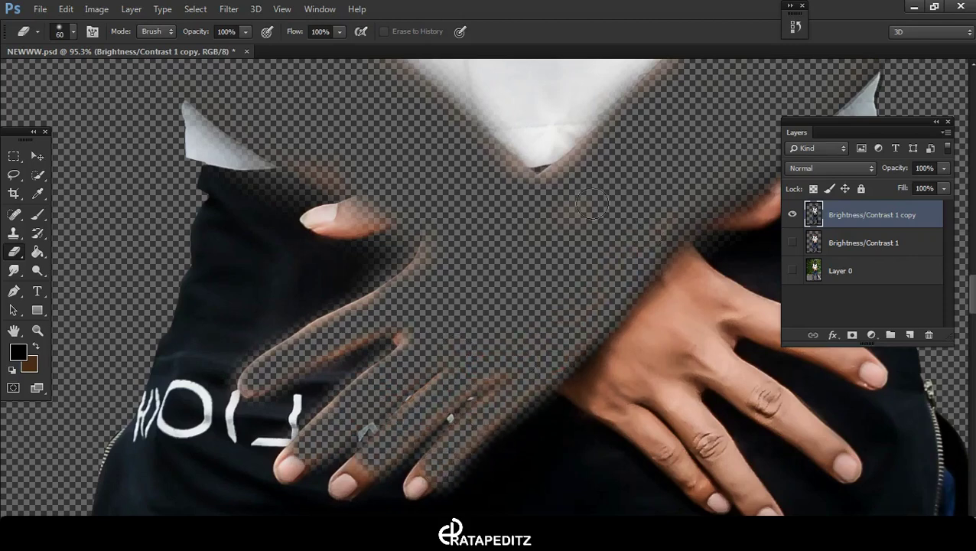
scroll(518, 263, right, 5)
scroll(518, 262, right, 2)
mouse_move(528, 268)
mouse_down()
mouse_move(731, 371)
mouse_move(512, 322)
mouse_move(452, 367)
mouse_move(526, 335)
mouse_move(612, 386)
mouse_move(696, 459)
mouse_move(555, 359)
mouse_move(515, 378)
mouse_move(601, 497)
mouse_up()
scroll(601, 497, down, 2)
mouse_move(582, 382)
mouse_down()
mouse_move(612, 467)
mouse_move(626, 472)
mouse_move(467, 341)
mouse_move(570, 451)
mouse_move(680, 303)
mouse_move(735, 329)
mouse_move(597, 230)
mouse_move(643, 146)
mouse_move(624, 143)
mouse_up()
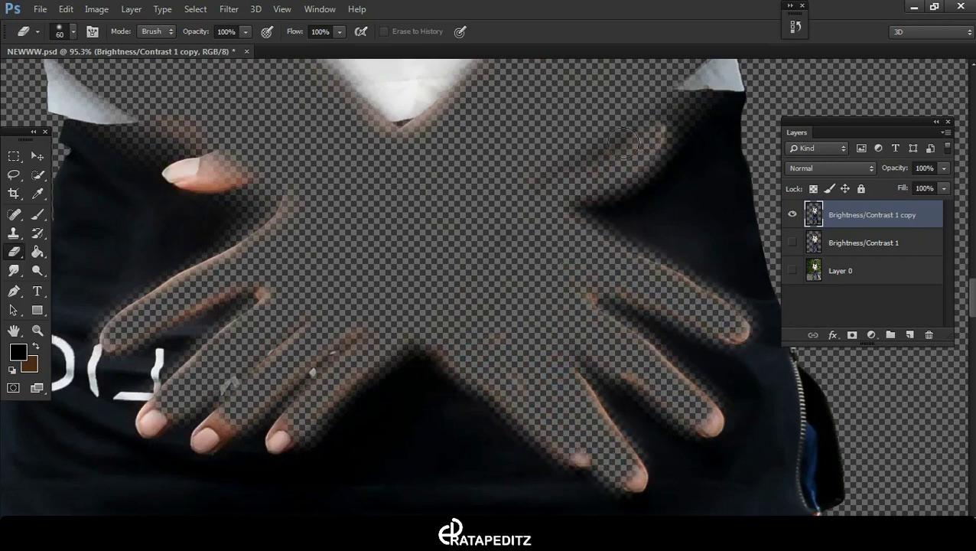
Erase the lit left-hand thumb, fingertips and nails
mouse_move(244, 170)
mouse_down()
mouse_move(172, 180)
mouse_move(210, 172)
mouse_up()
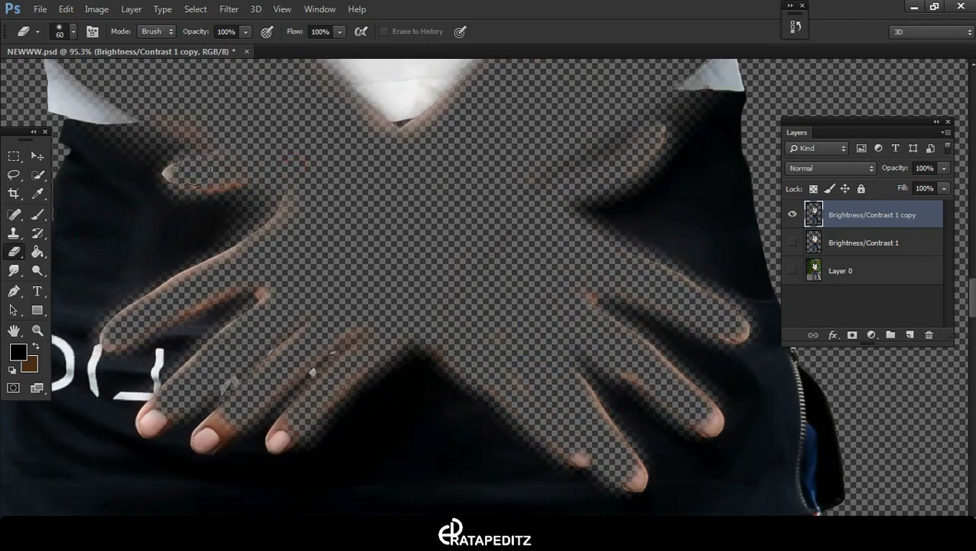
alt+scroll(196, 170, down, 2)
scroll(195, 306, up, 2)
drag(245, 401, 184, 408)
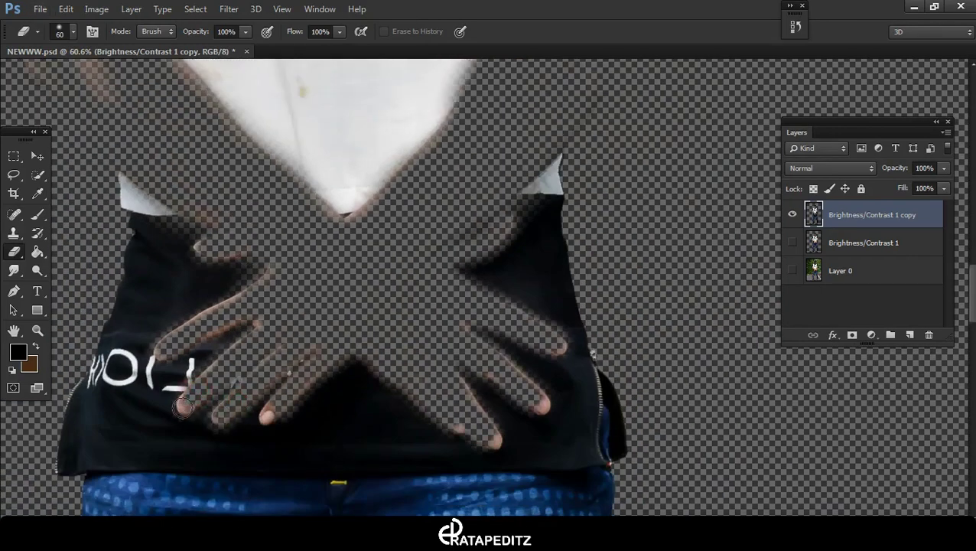
drag(282, 411, 296, 356)
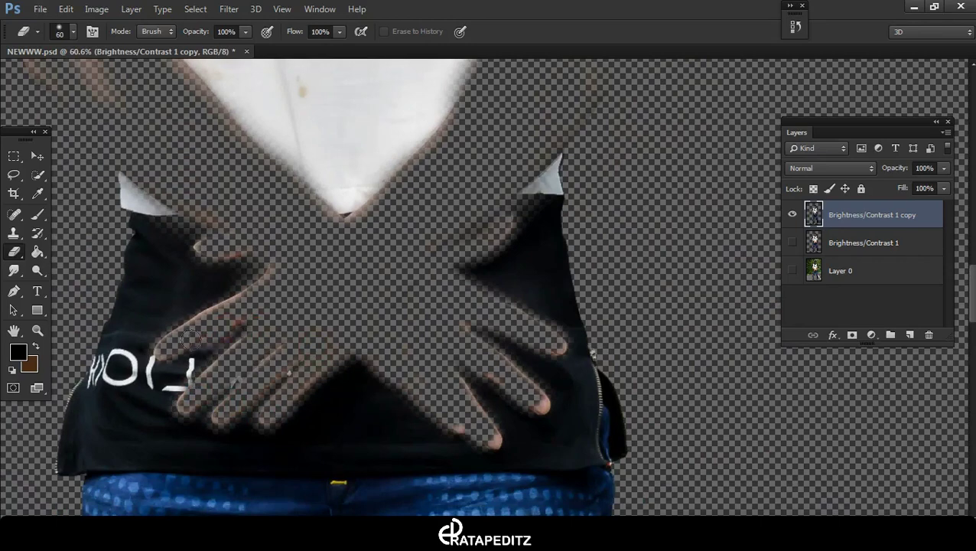
drag(197, 335, 238, 300)
alt+scroll(230, 302, down, 2)
scroll(191, 229, up, 2)
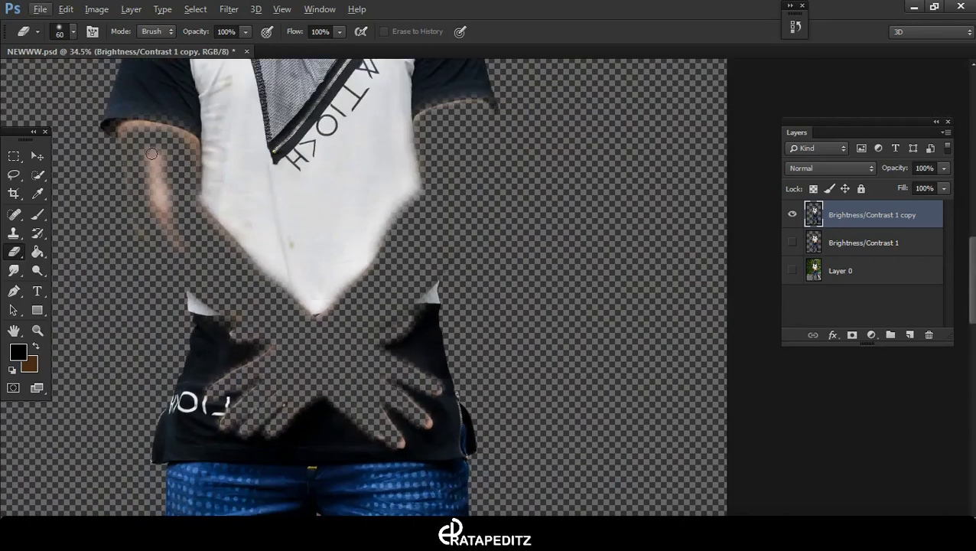
Enlarge the eraser and remove lit skin from the left forearm and along the collar
key(bracketright)
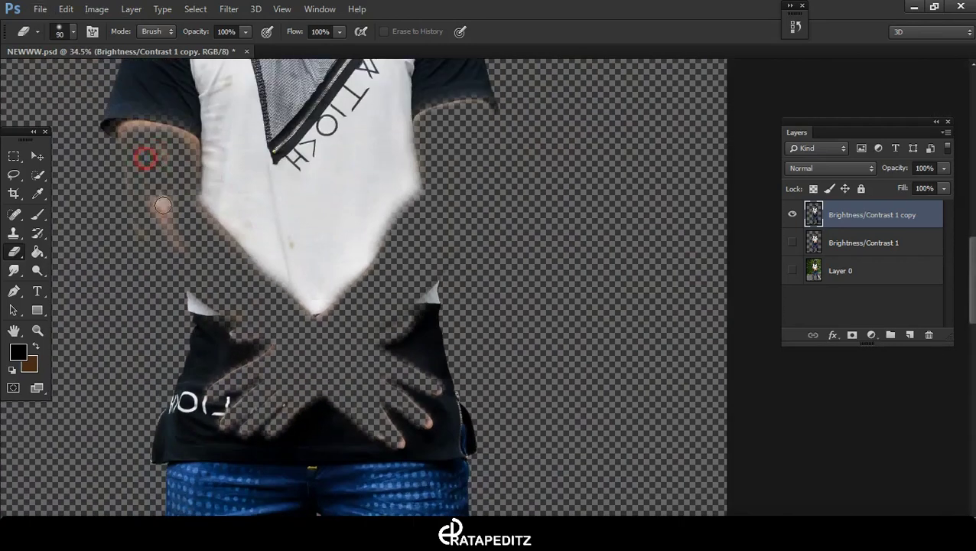
drag(164, 222, 141, 176)
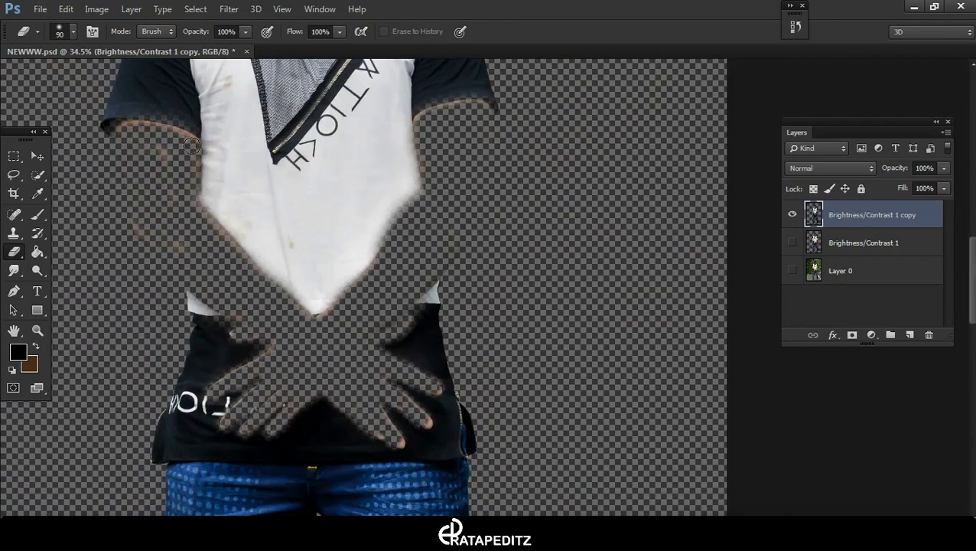
alt+scroll(258, 236, down, 1)
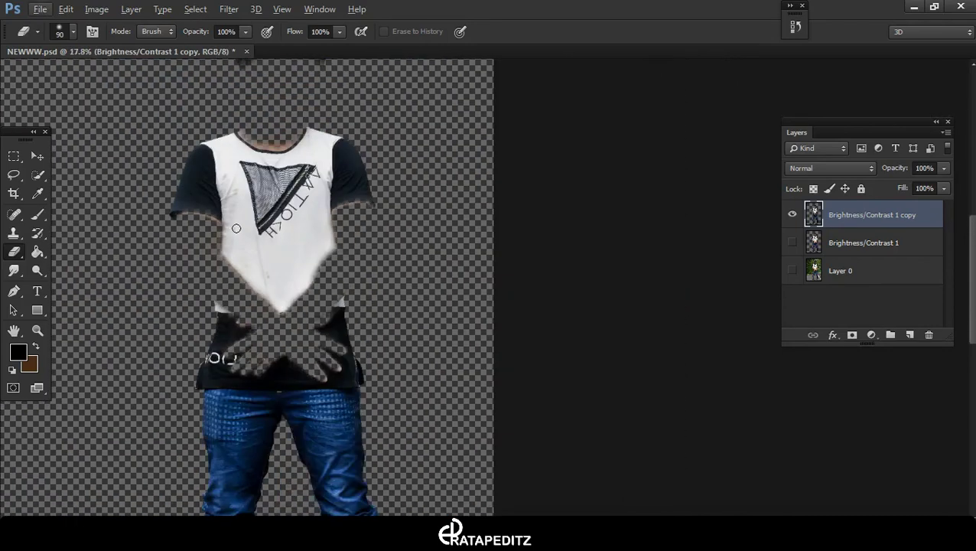
alt+scroll(321, 207, up, 2)
alt+scroll(335, 202, up, 1)
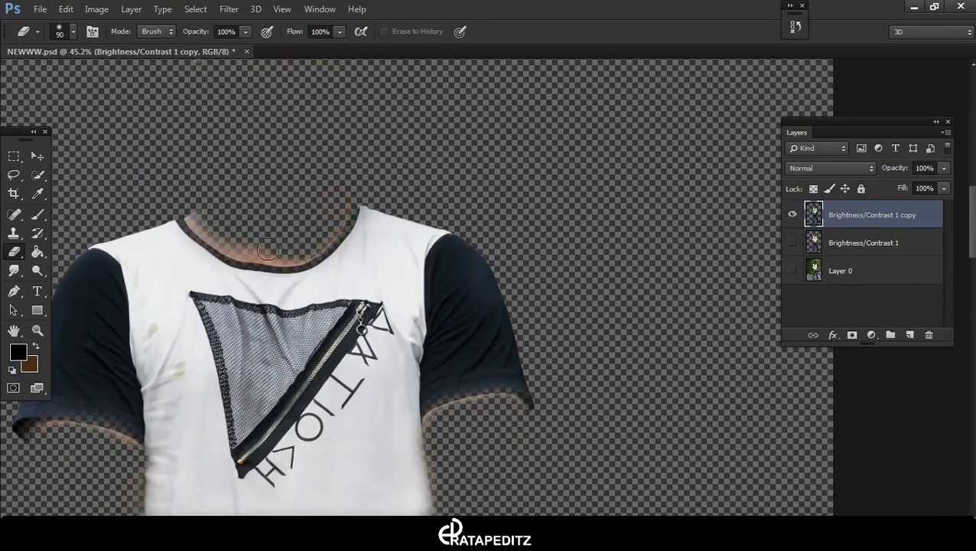
mouse_move(268, 249)
mouse_down()
mouse_move(225, 244)
mouse_move(190, 208)
mouse_up()
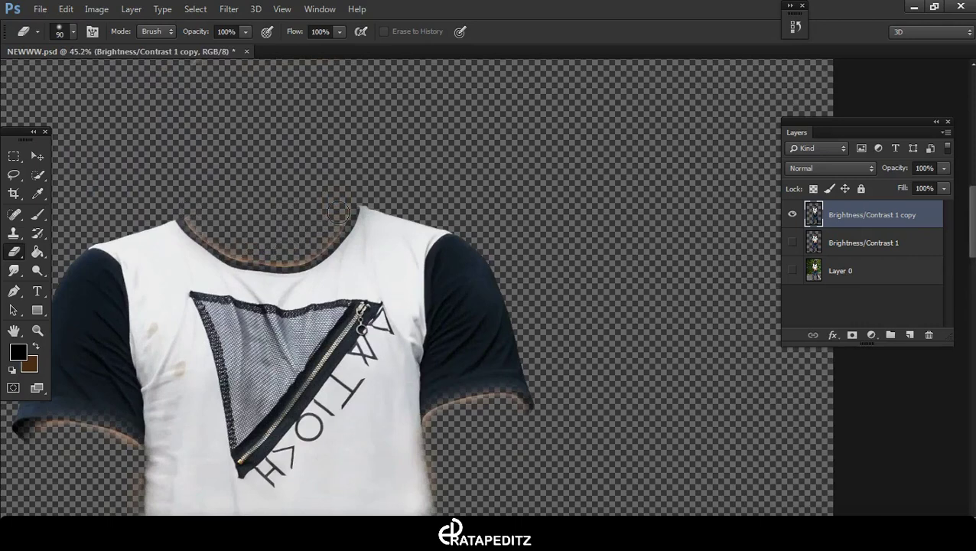
alt+scroll(338, 213, down, 3)
alt+scroll(329, 260, up, 2)
alt+scroll(440, 268, down, 3)
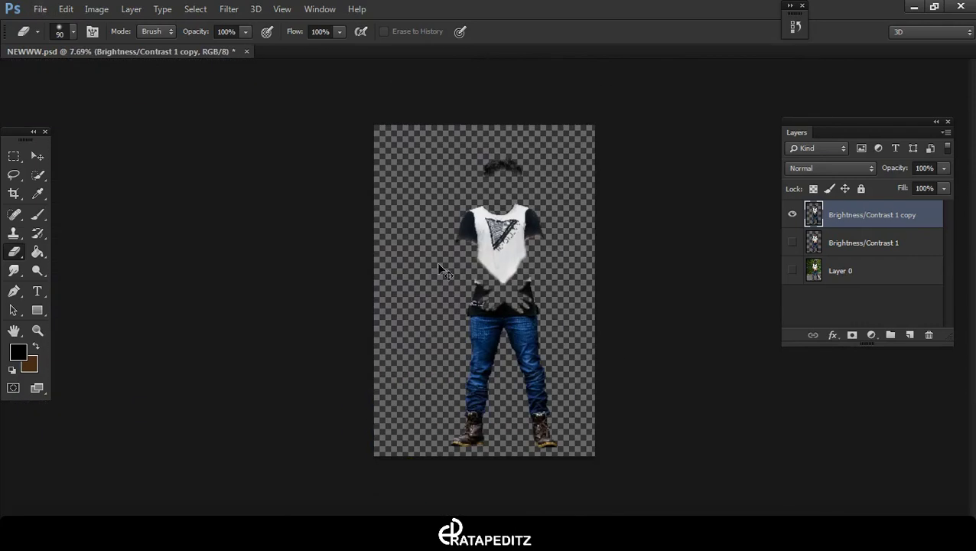
alt+scroll(717, 260, up, 2)
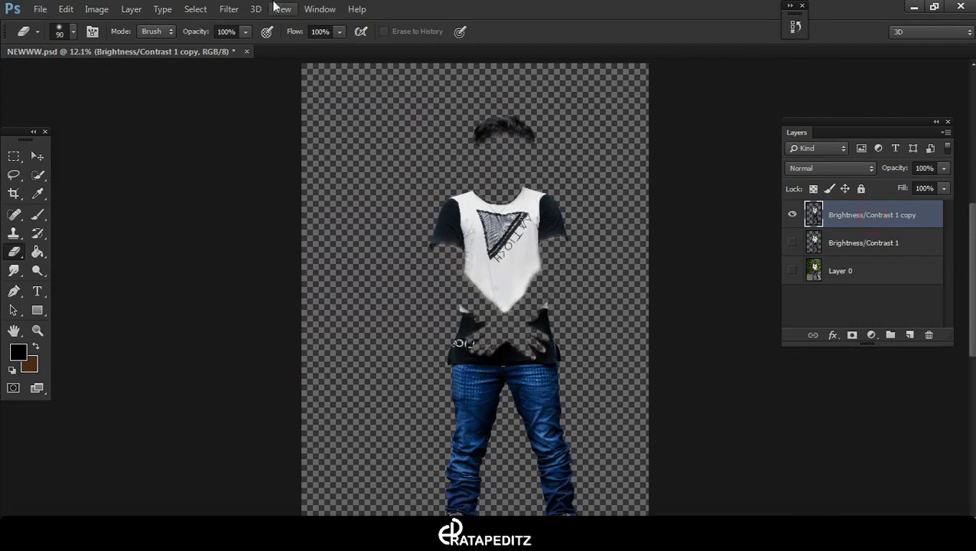
click(229, 8)
Launch Color Efex Pro 4 and raise Detail Extractor contrast to about 61%
click(453, 327)
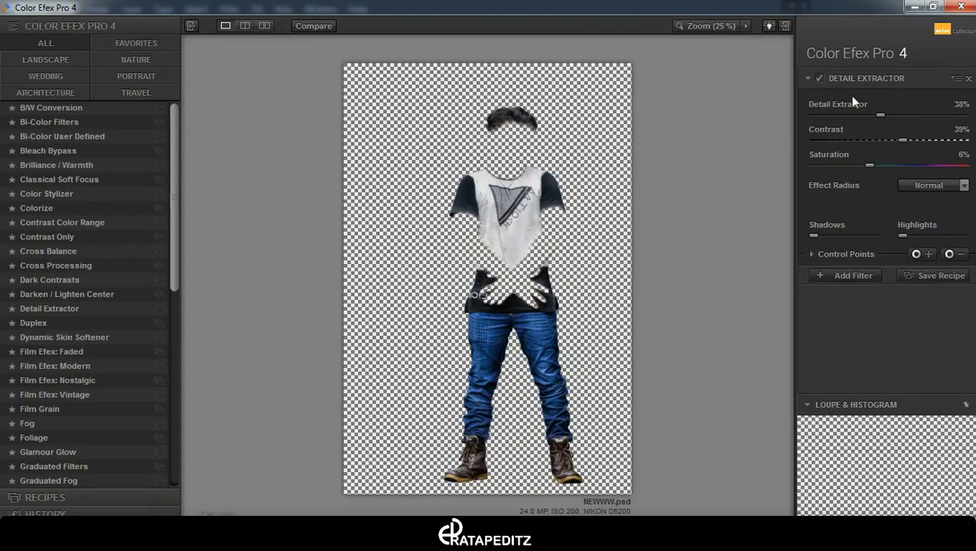
drag(904, 143, 922, 140)
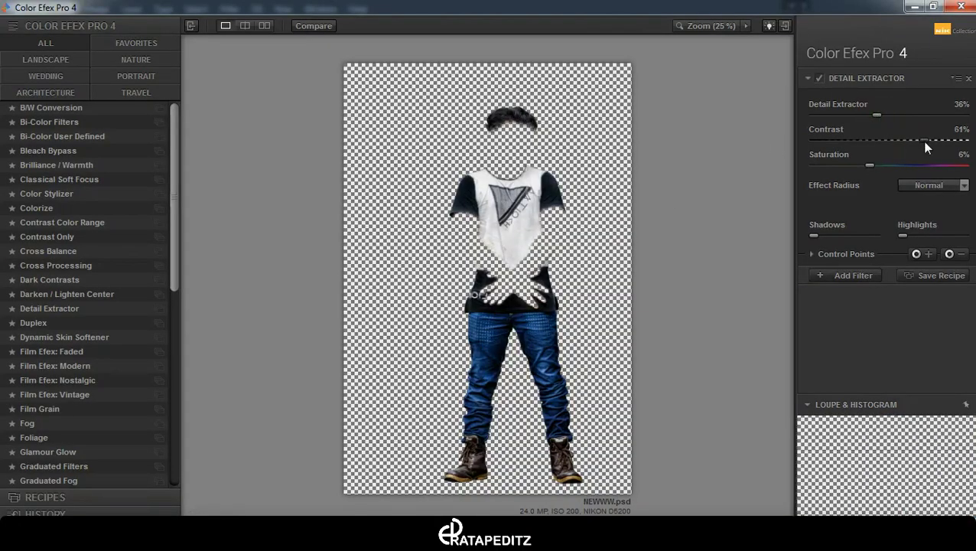
click(849, 276)
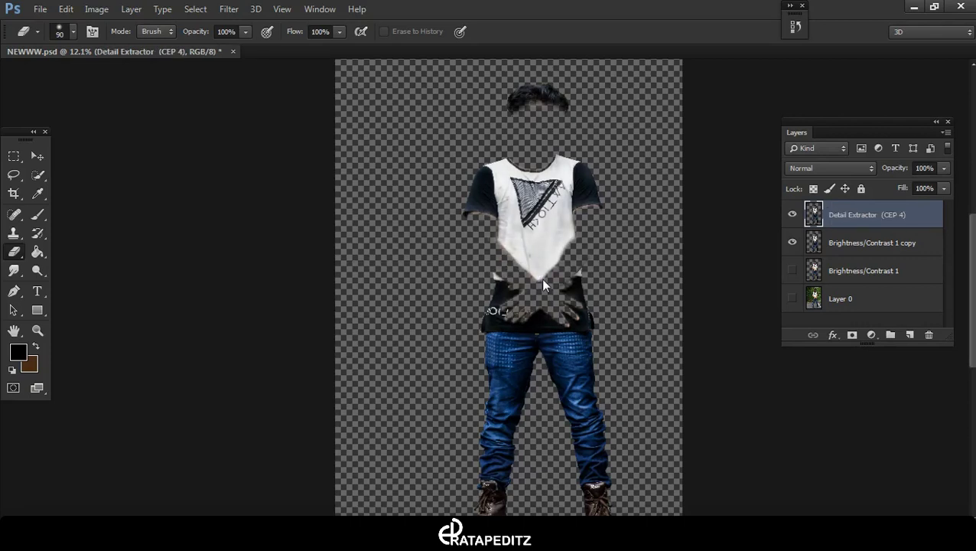
Merge Brightness/Contrast 1 copy into Detail Extractor (CEP 4), then hide Brightness/Contrast 1
alt+scroll(543, 285, down, 2)
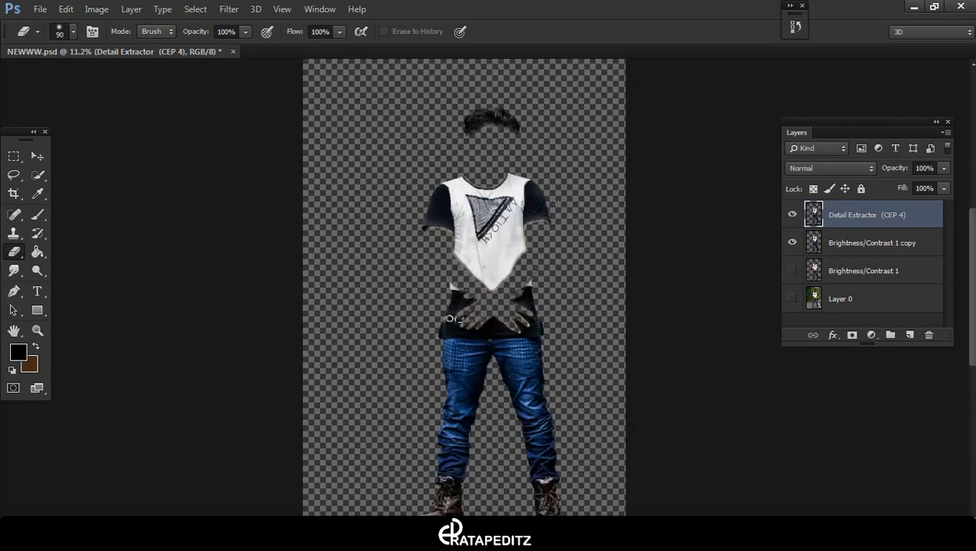
scroll(499, 248, down, 2)
scroll(499, 248, up, 3)
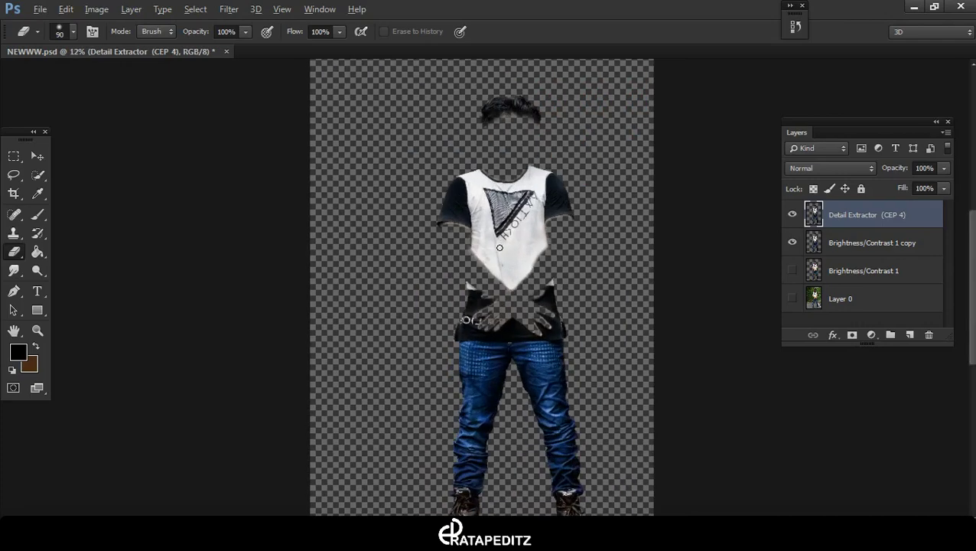
shift+click(878, 243)
right_click(878, 245)
click(628, 436)
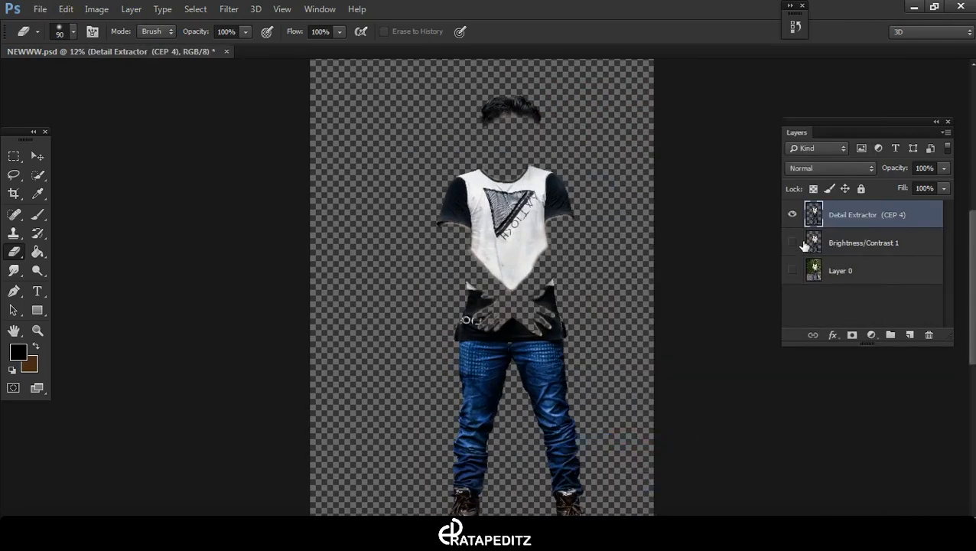
alt+scroll(551, 229, up, 2)
alt+scroll(551, 230, up, 2)
alt+scroll(550, 229, down, 5)
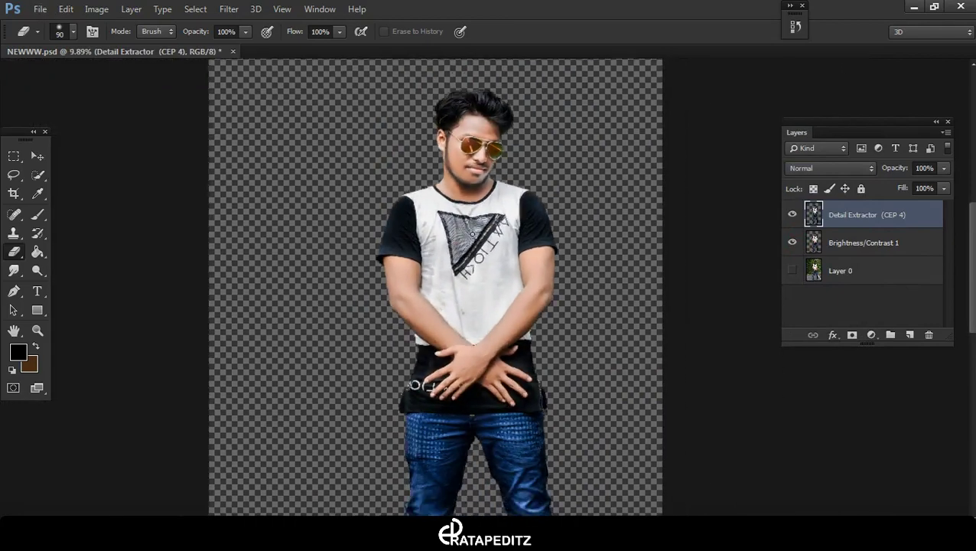
click(792, 243)
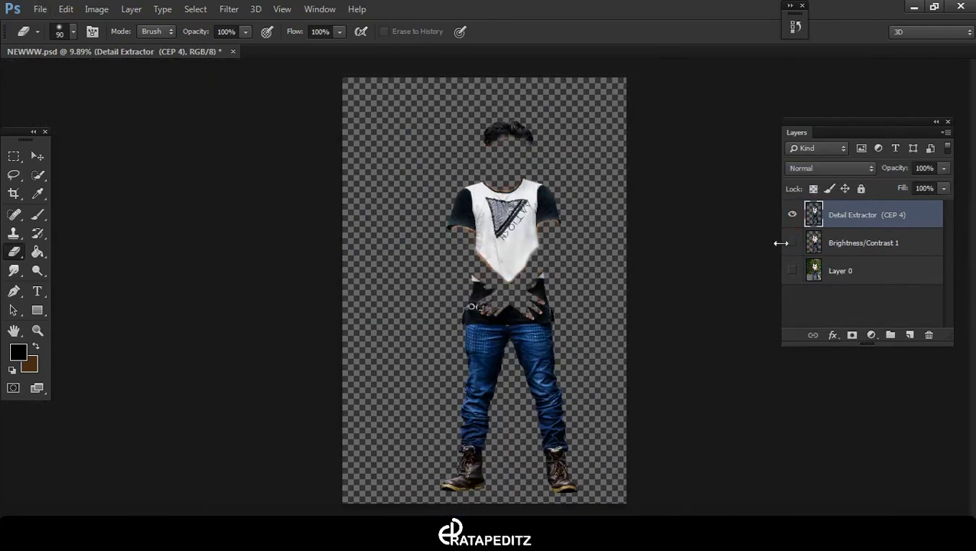
Run Oil Paint on Detail Extractor at Stylization 5.79, Cleanliness 5, Scale 0.8, Shine 0
click(227, 9)
click(245, 131)
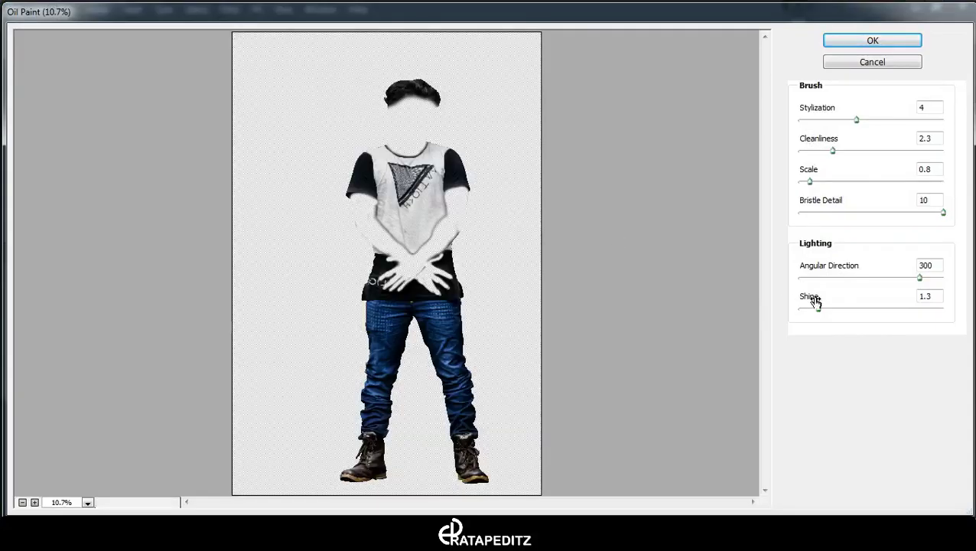
click(856, 120)
click(857, 150)
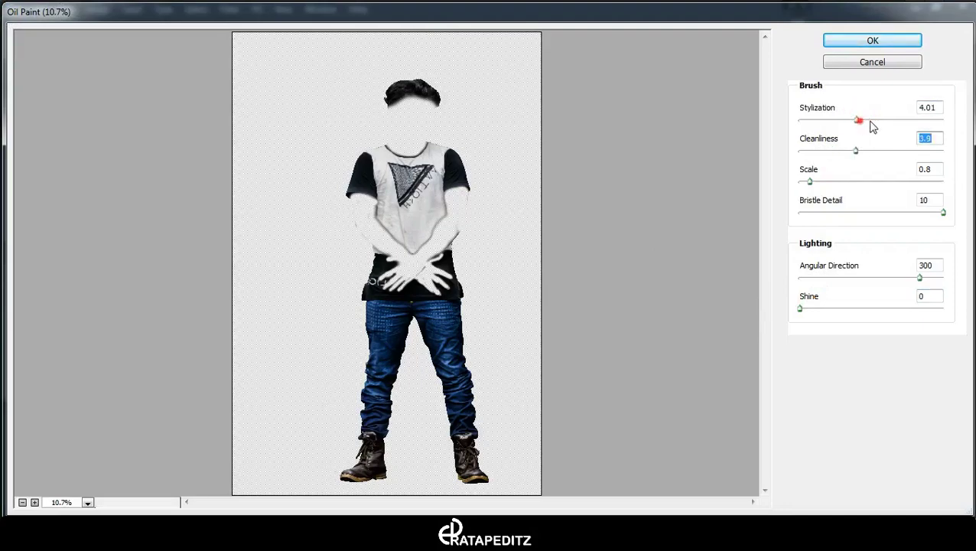
drag(870, 121, 888, 121)
click(882, 121)
click(872, 151)
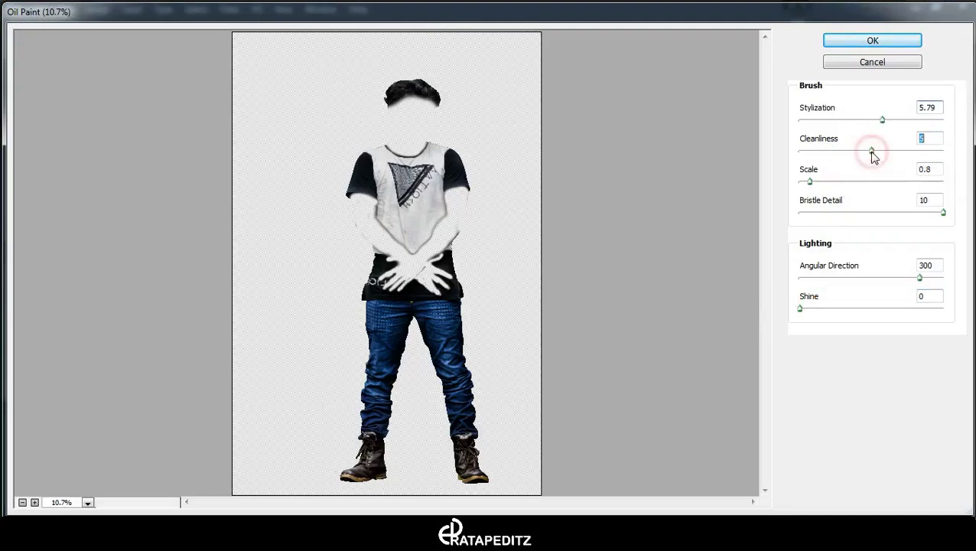
click(876, 42)
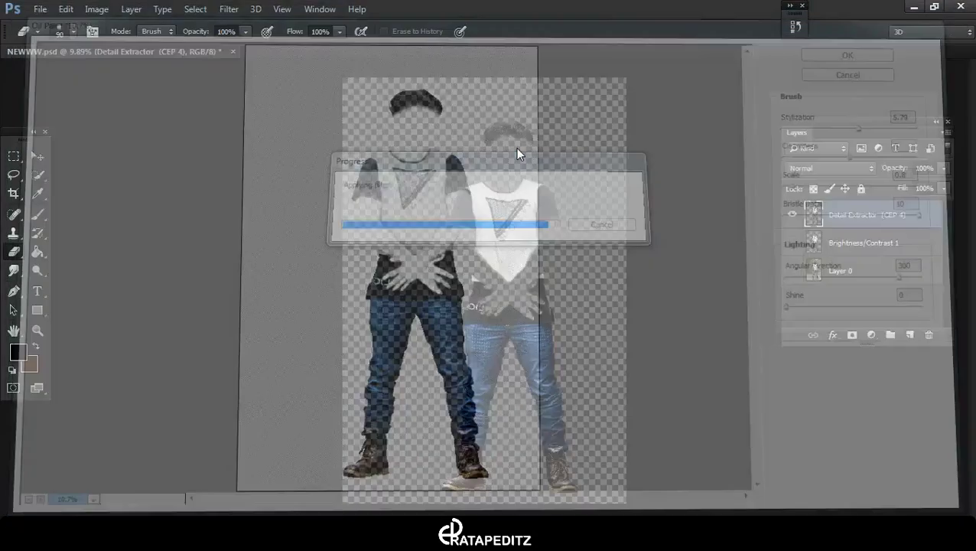
Position the placed X-Men poster and enlarge it to cover the canvas, then commit
scroll(524, 213, up, 2)
scroll(510, 217, up, 2)
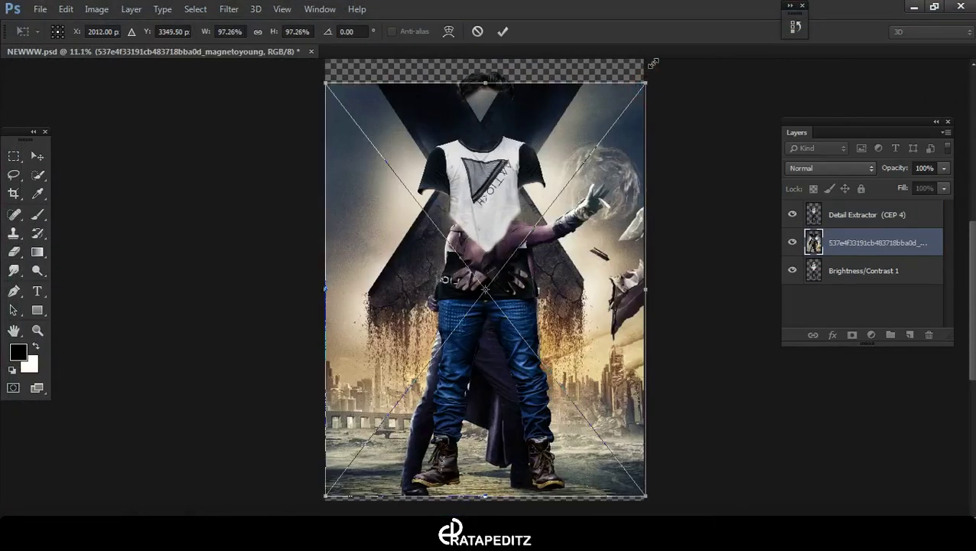
drag(613, 157, 590, 152)
scroll(601, 183, down, 2)
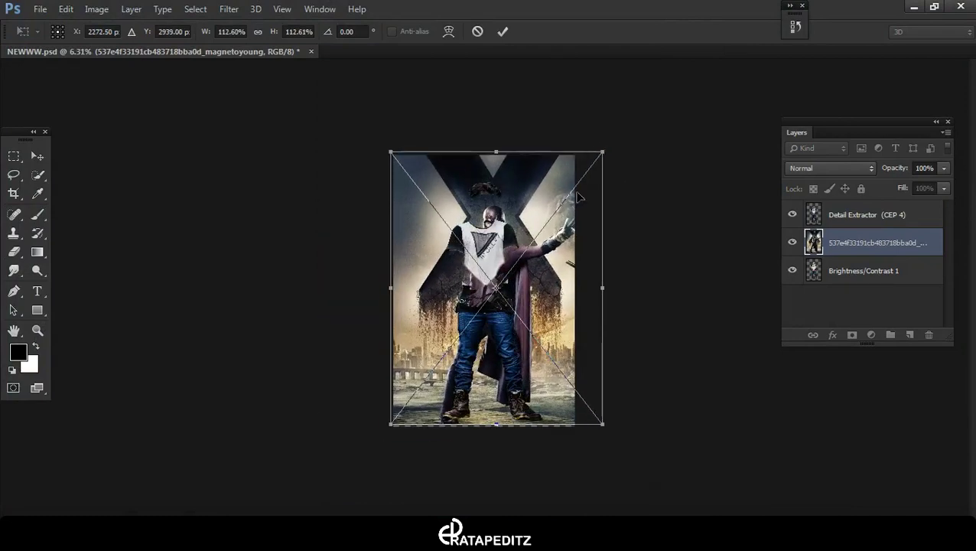
drag(560, 216, 556, 222)
click(503, 31)
After an abandoned gradient attempt, fit the view and hide the Detail Extractor layer
key(g)
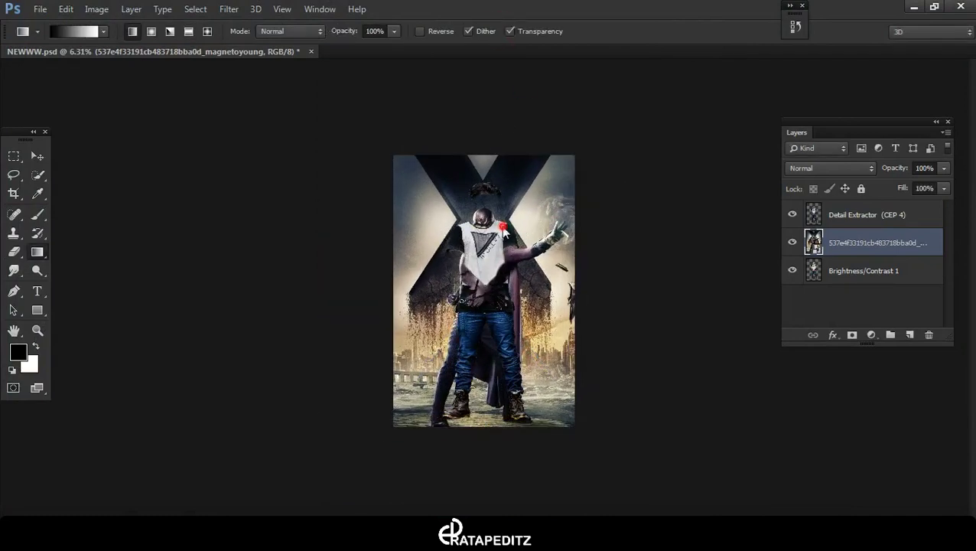
click(501, 230)
click(484, 221)
right_click(854, 243)
click(601, 244)
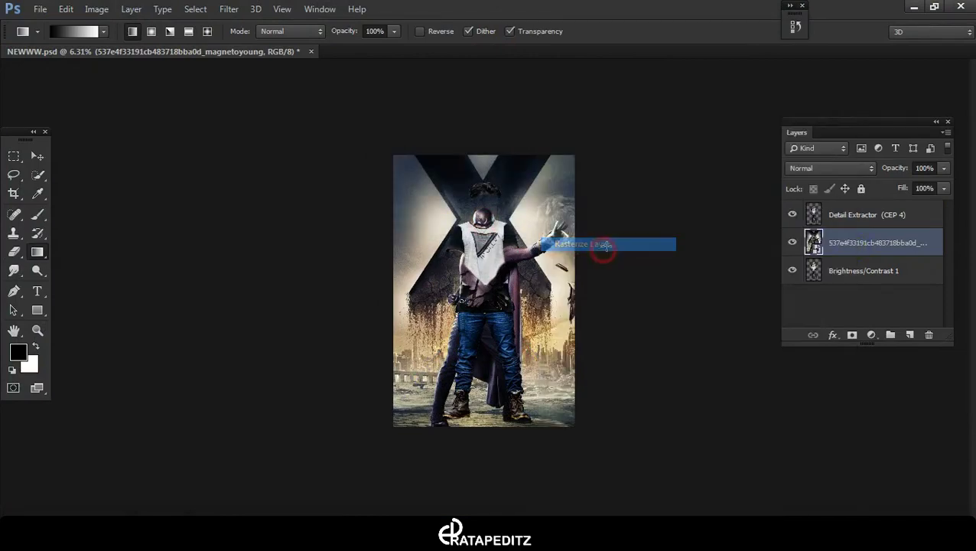
key(ctrl+0)
click(865, 215)
click(792, 214)
Drop the poster below the person, hide the person, and quick-select Magneto's helmet and chest
drag(857, 243, 813, 269)
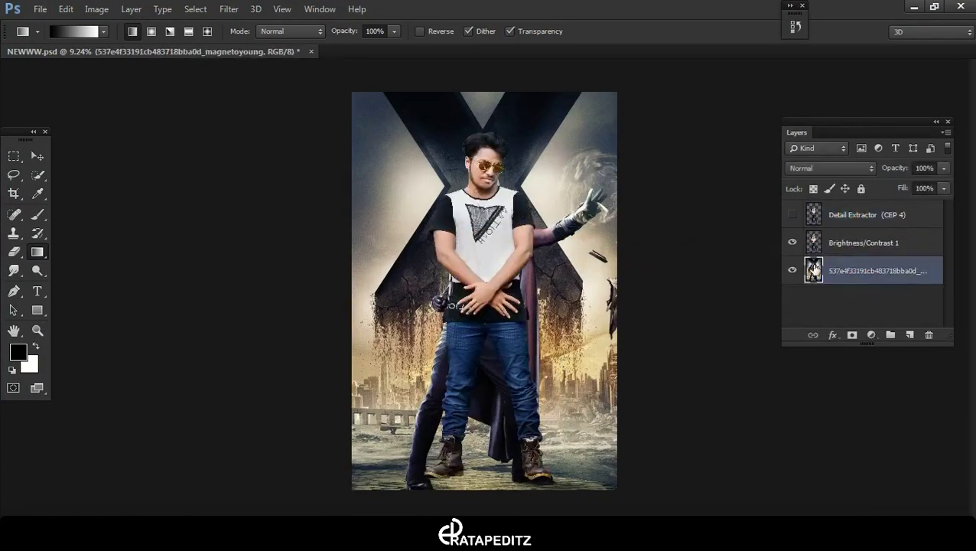
click(793, 243)
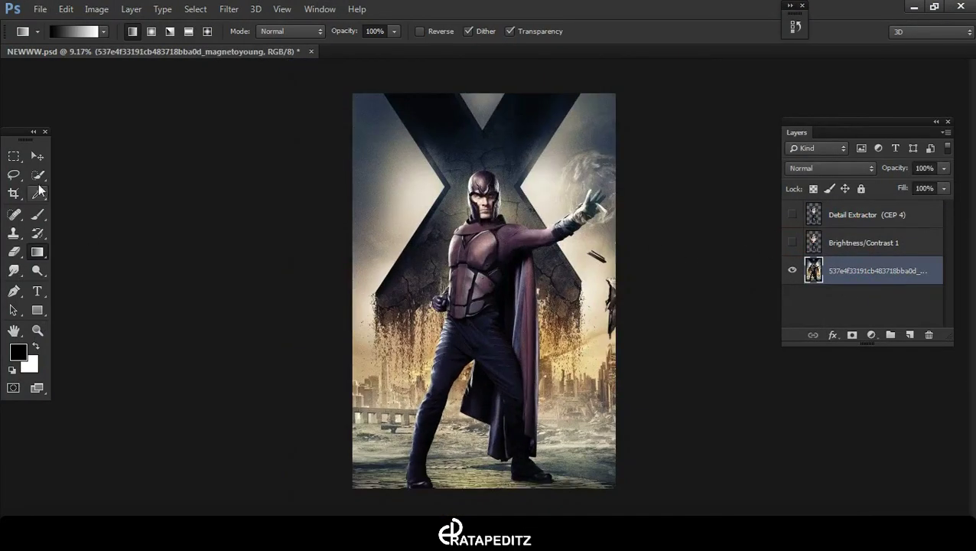
key(w)
scroll(479, 217, up, 1)
key(bracketright)
key(alt)
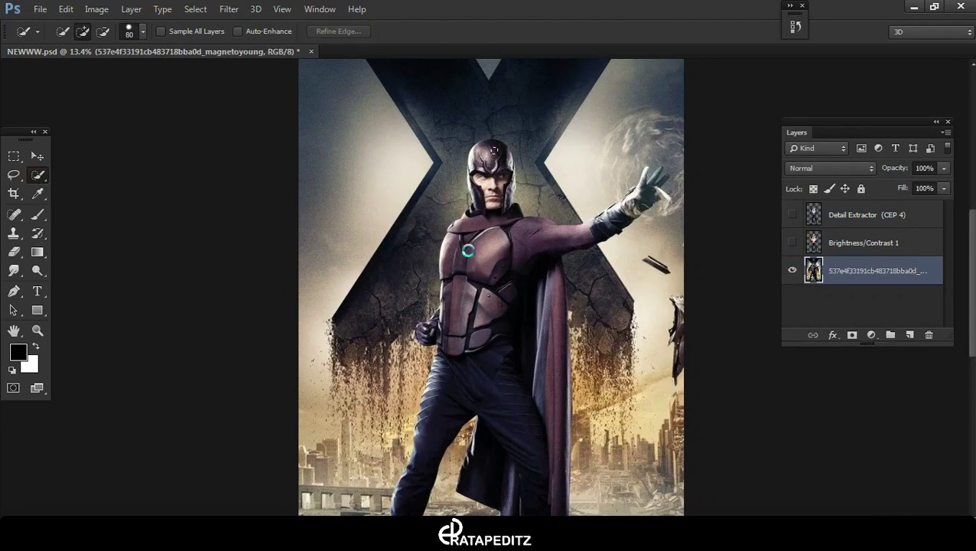
drag(480, 232, 483, 227)
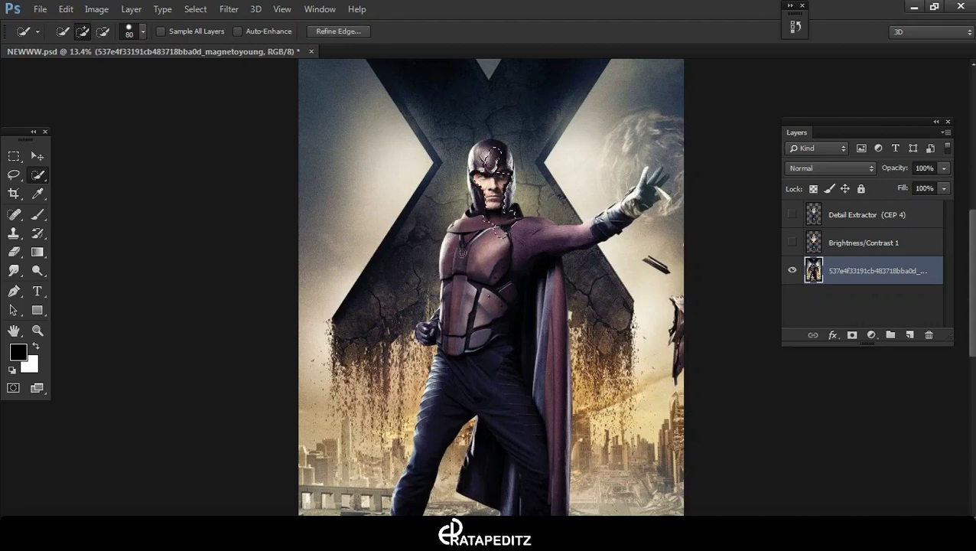
drag(497, 229, 499, 260)
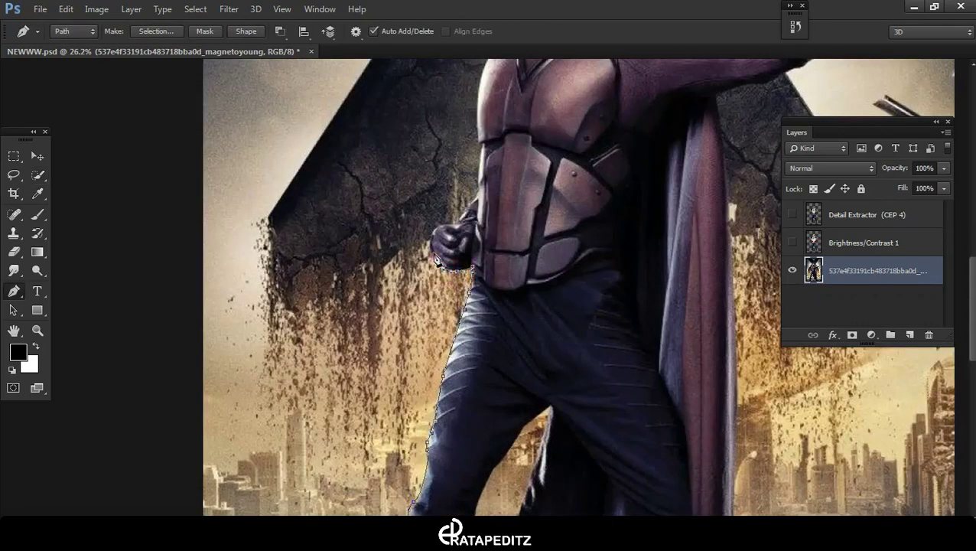
Start the pen outline with anchors at the fist top, shoulder and helmet edge
drag(431, 226, 444, 231)
click(476, 199)
scroll(479, 207, up, 2)
scroll(480, 208, up, 2)
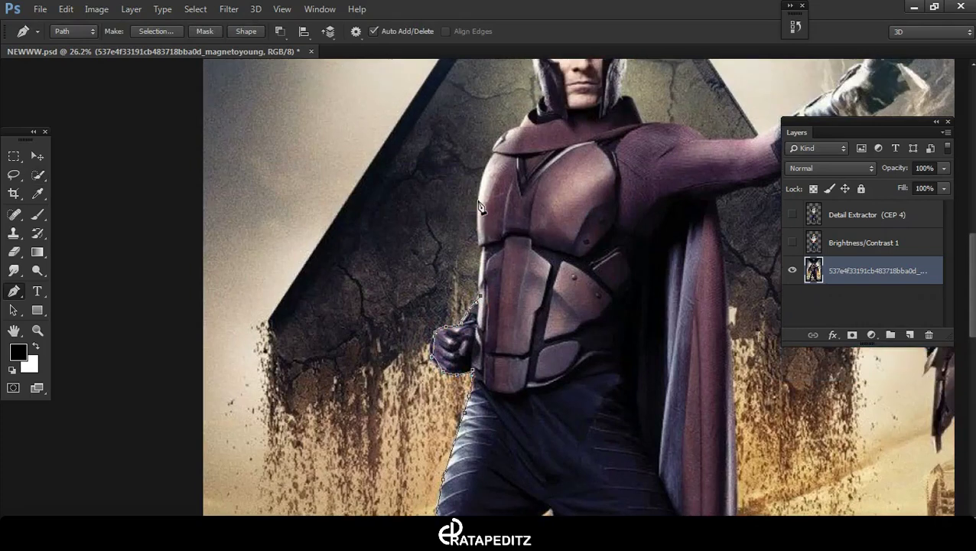
scroll(490, 213, up, 3)
click(506, 211)
click(542, 189)
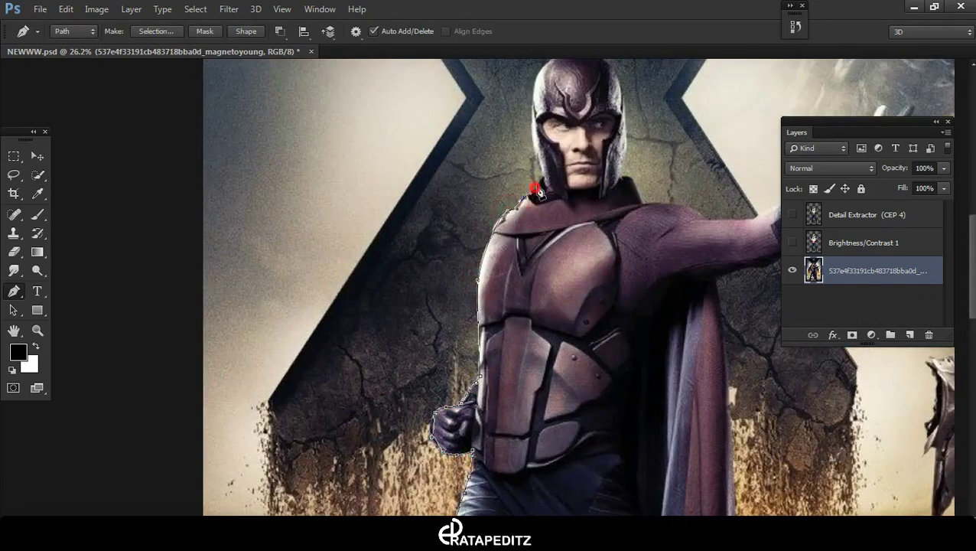
scroll(535, 184, up, 2)
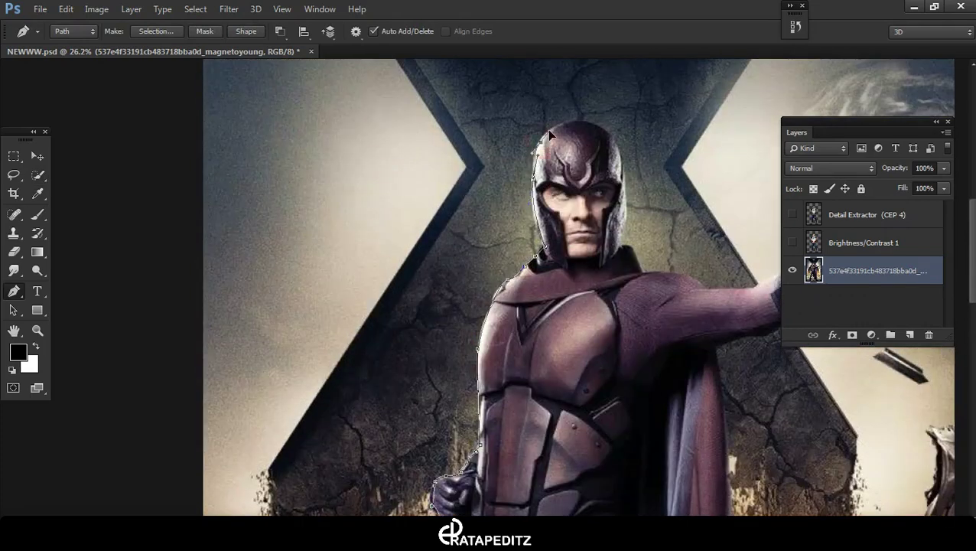
Trace the path over the helmet top, down its right side and along the shoulder
click(573, 123)
click(606, 128)
click(625, 196)
click(621, 239)
click(642, 262)
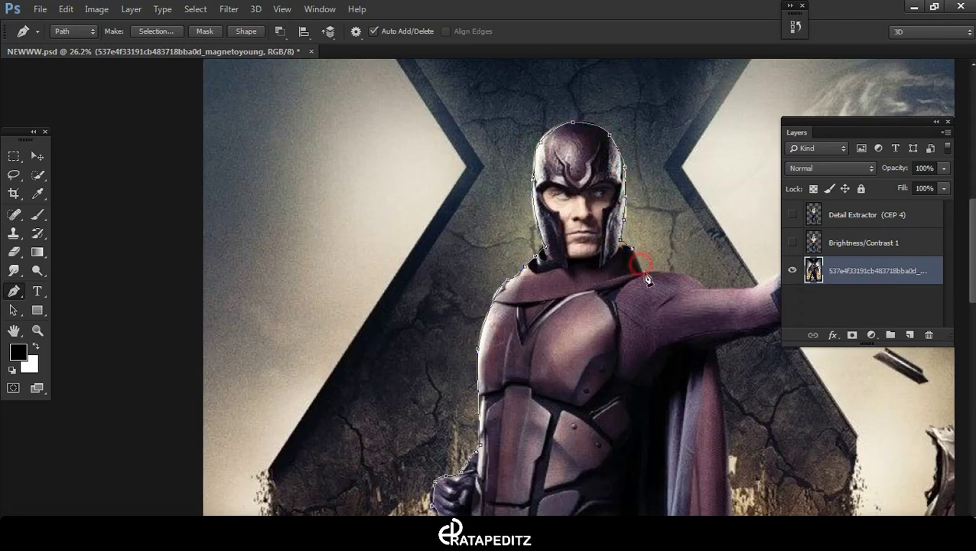
click(688, 277)
click(702, 287)
drag(740, 297, 523, 297)
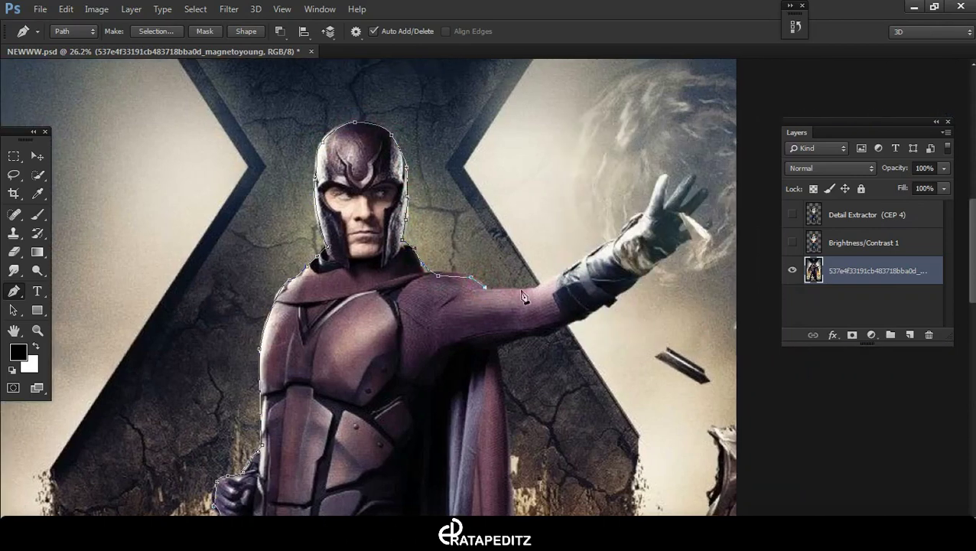
Continue the path along the top of the arm and around the gauntlet fingers
click(550, 283)
click(581, 263)
click(608, 246)
click(635, 220)
click(655, 178)
click(700, 167)
click(723, 216)
click(717, 267)
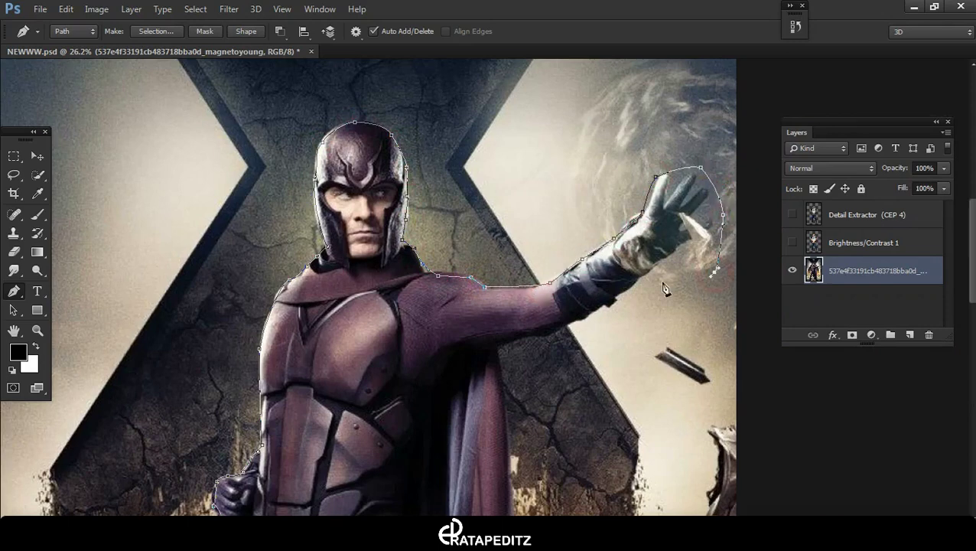
Trace back under the arm and down the cape edge
click(650, 271)
click(607, 301)
click(566, 325)
click(534, 336)
click(520, 339)
scroll(499, 351, down, 5)
click(511, 450)
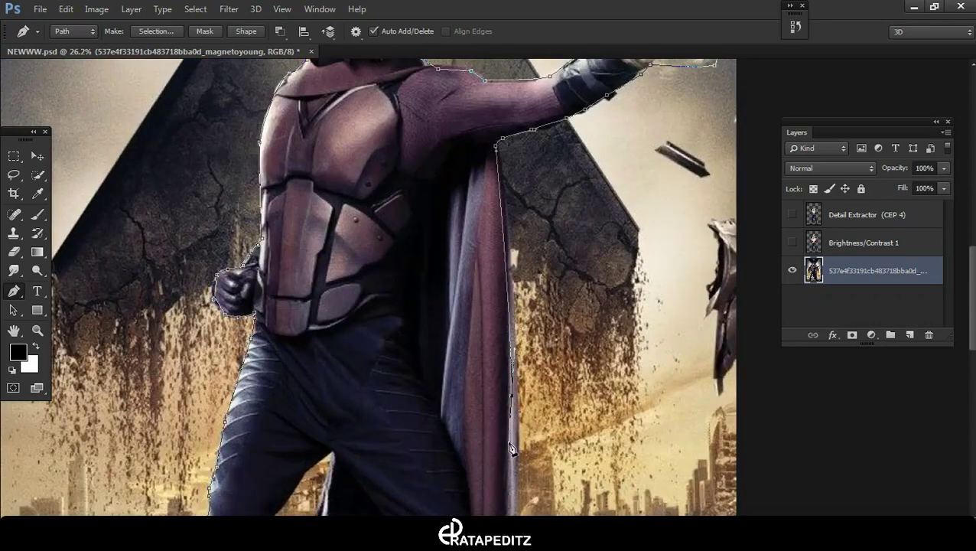
scroll(512, 450, down, 6)
scroll(525, 359, down, 1)
click(511, 371)
scroll(511, 371, down, 1)
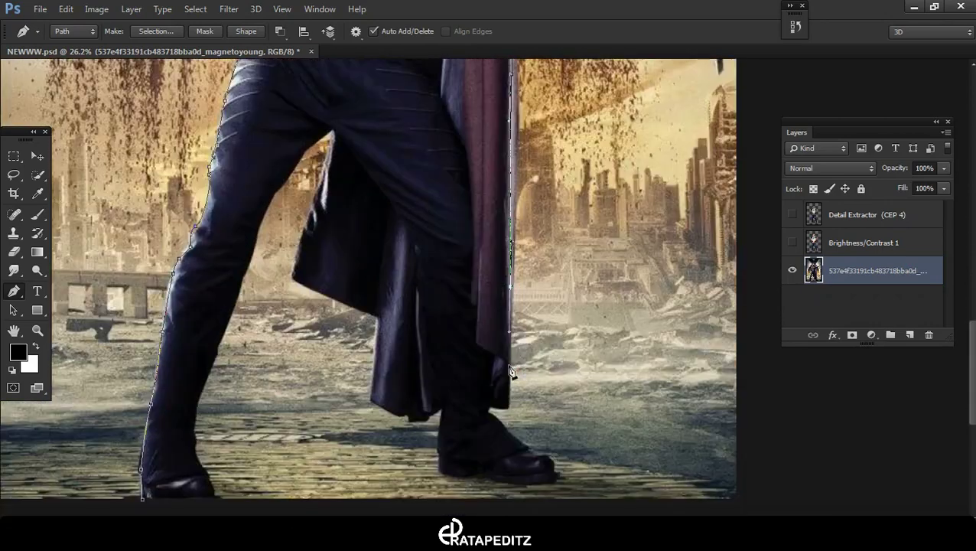
Outline the shin, around the shoe and heel, and along the coat hem
click(491, 409)
click(498, 419)
click(527, 447)
click(534, 453)
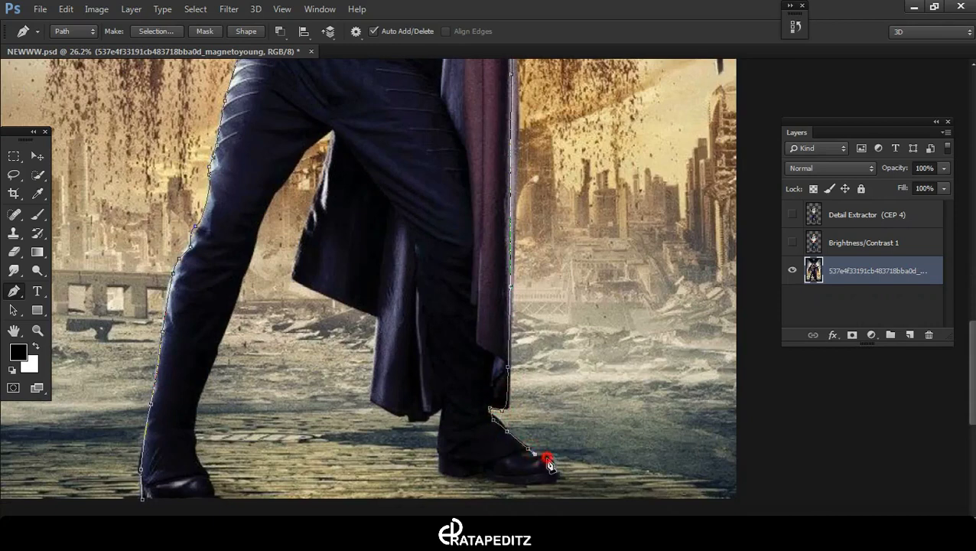
click(556, 472)
click(529, 483)
click(483, 479)
click(438, 471)
click(441, 439)
click(440, 414)
click(403, 415)
click(368, 397)
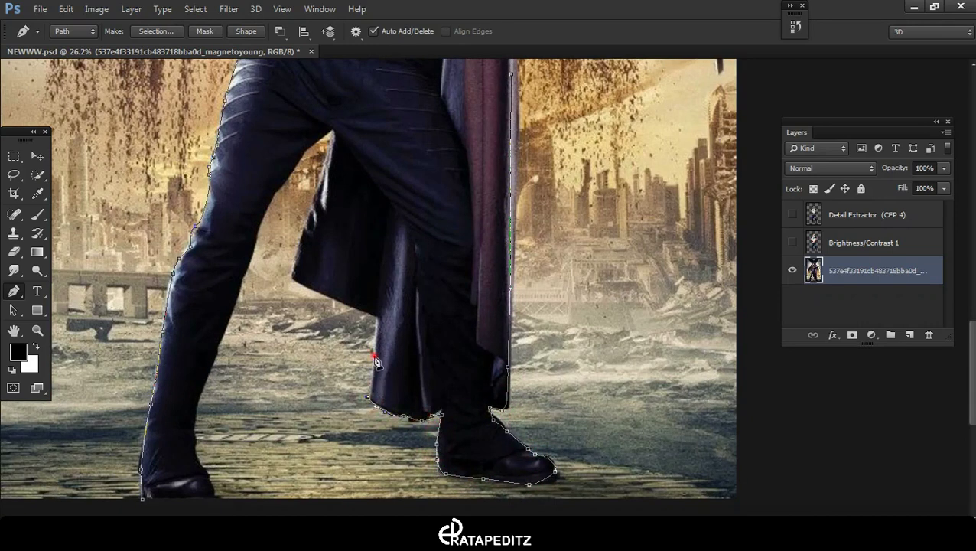
Trace up the coat's left edge, past the crotch and down the inner leg
click(377, 316)
click(293, 279)
drag(303, 228, 310, 215)
scroll(328, 200, up, 3)
click(335, 191)
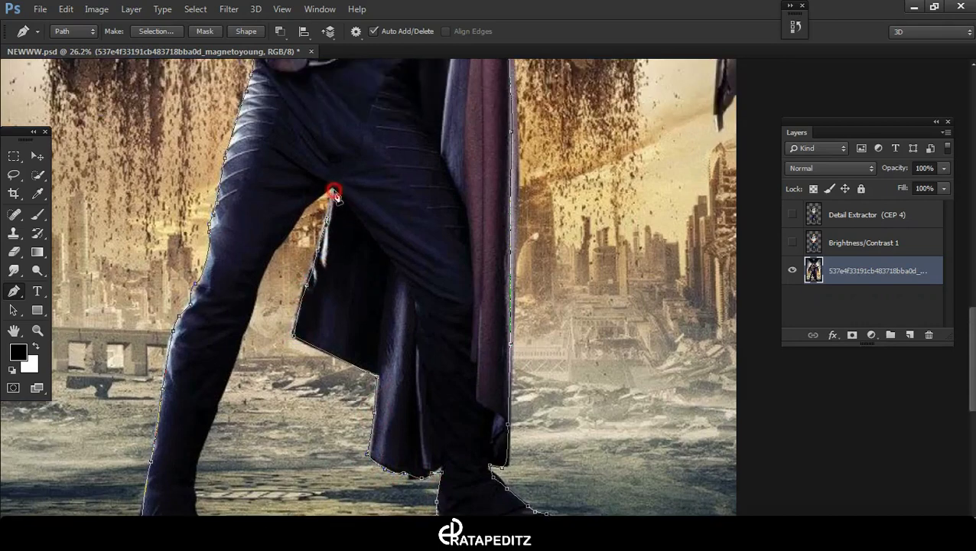
click(316, 204)
click(298, 228)
click(274, 251)
click(263, 268)
click(249, 308)
click(244, 335)
Outline the other shoe and close the path at its starting anchor
scroll(243, 336, down, 3)
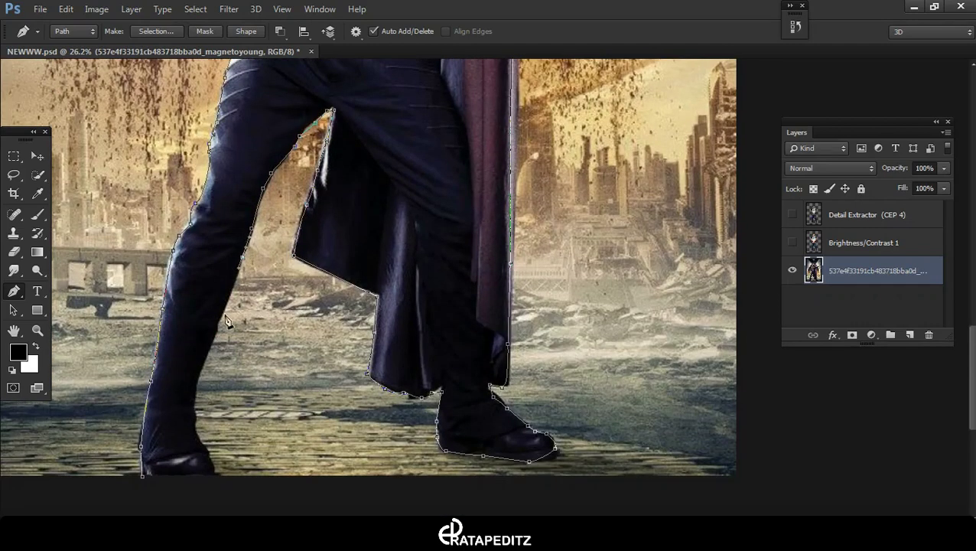
click(218, 324)
click(196, 380)
click(196, 425)
click(211, 464)
click(198, 480)
click(141, 475)
key(ctrl+0)
Convert the traced pen path into a selection
right_click(498, 241)
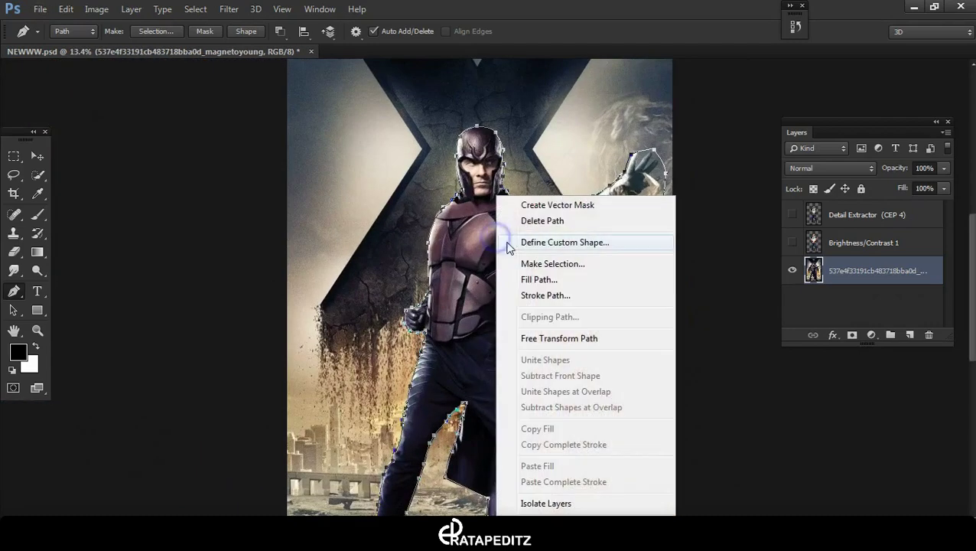
right_click(485, 242)
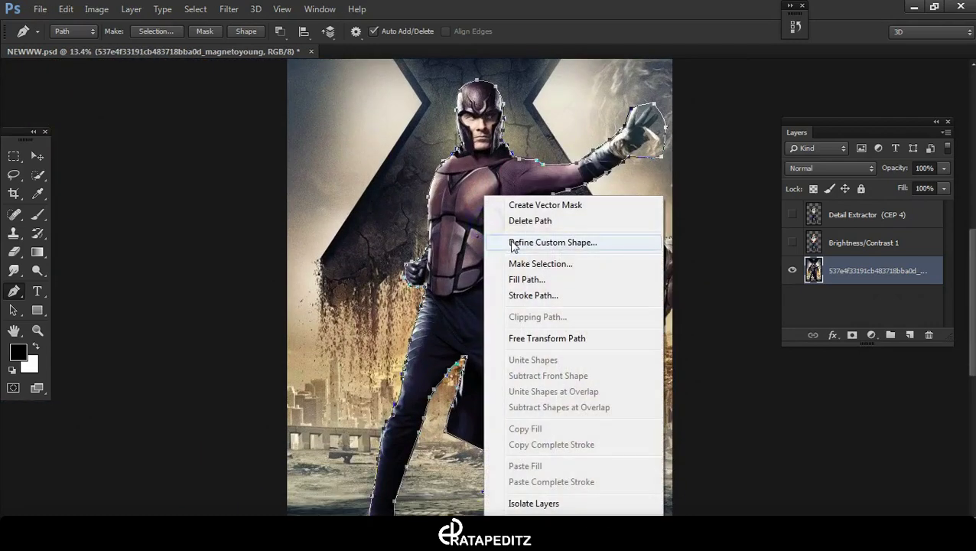
click(517, 264)
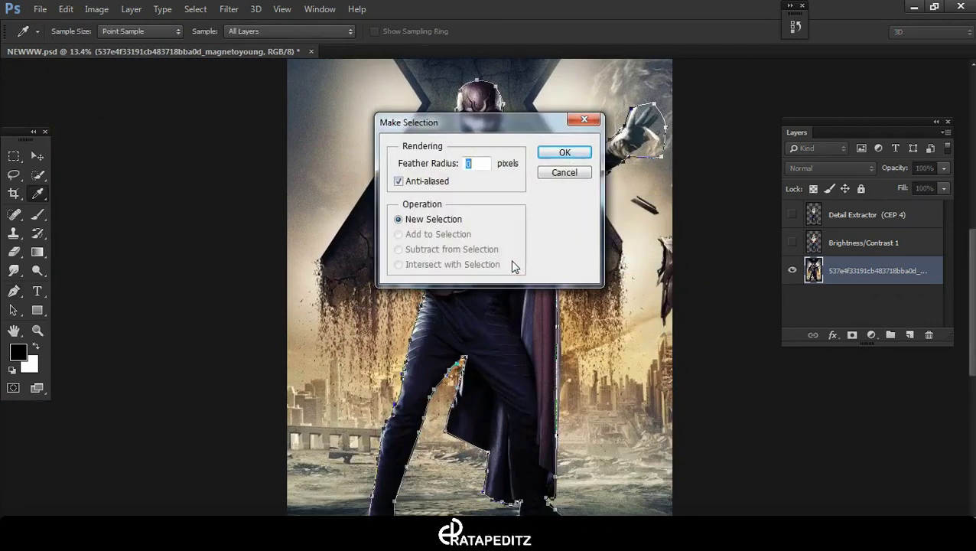
click(565, 153)
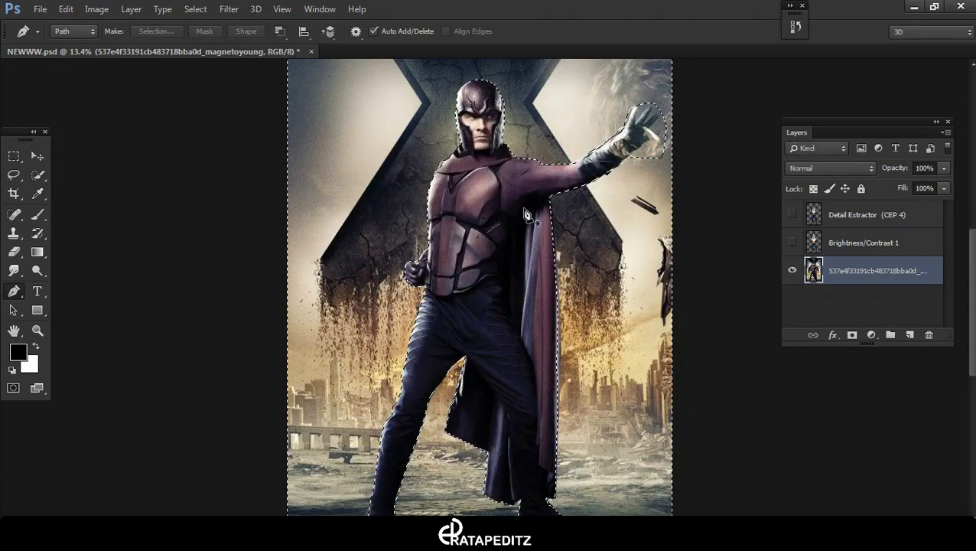
Content-Aware fill the selected figure area, then deselect
key(ctrl+minus)
key(ctrl+minus)
key(w)
right_click(493, 163)
click(528, 187)
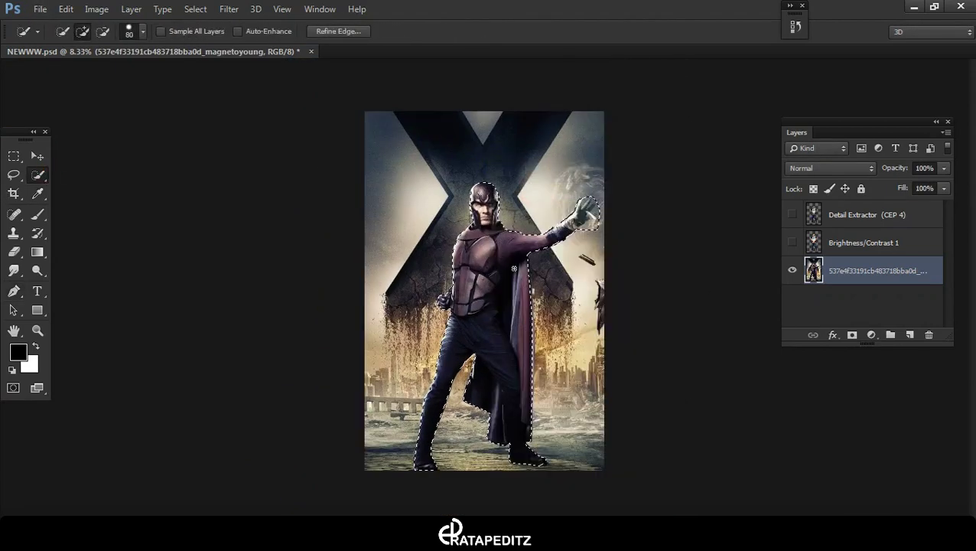
right_click(503, 245)
click(540, 453)
click(578, 123)
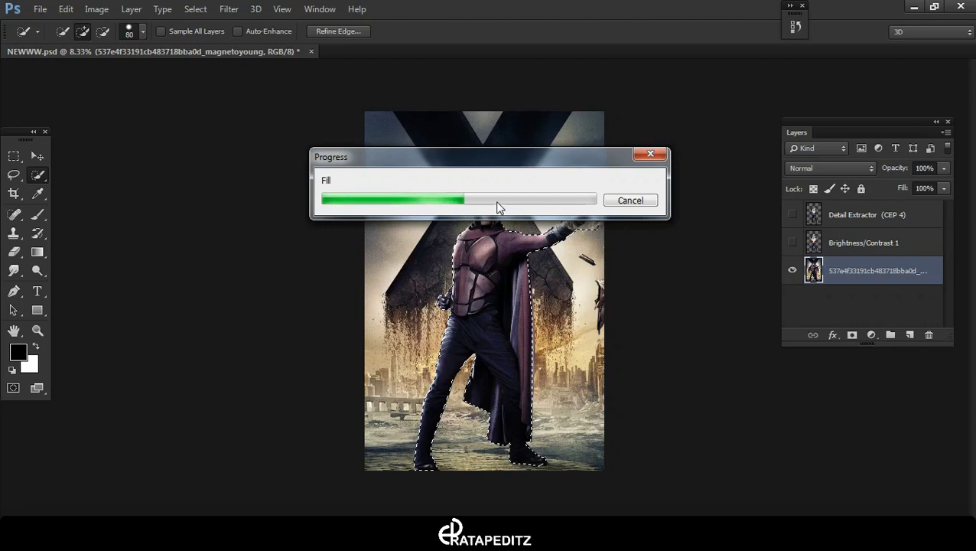
key(ctrl+d)
Spot-heal the leftover streaks along the figure's edge and across the X
scroll(312, 311, up, 1)
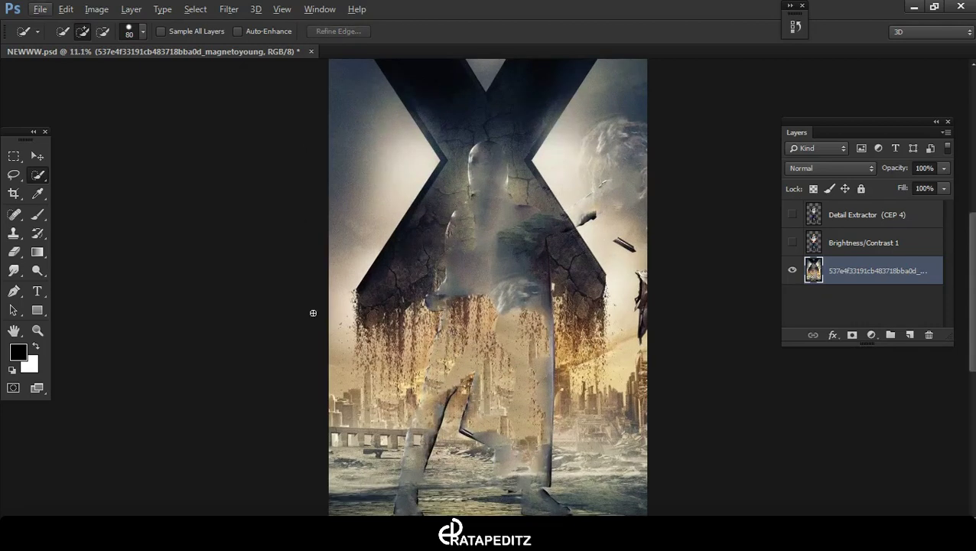
key(j)
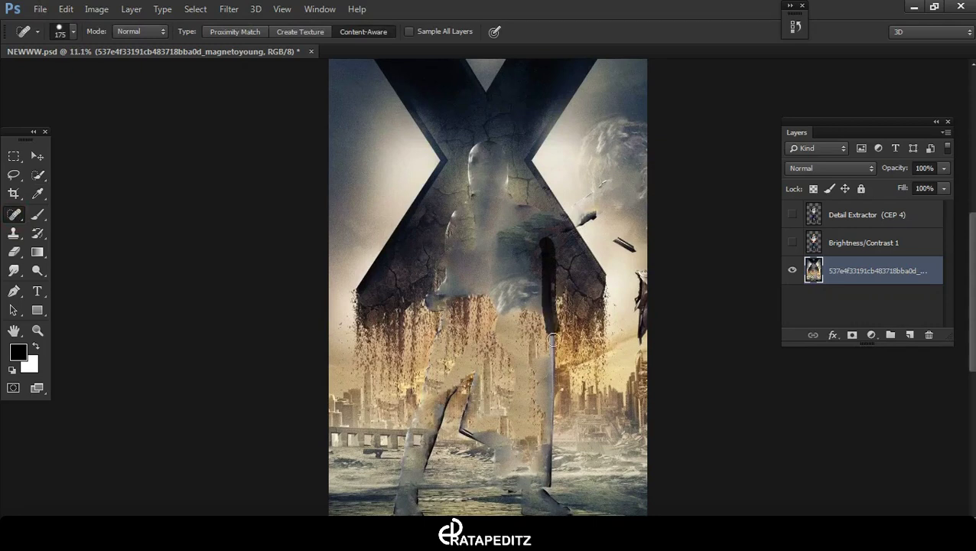
drag(547, 242, 551, 483)
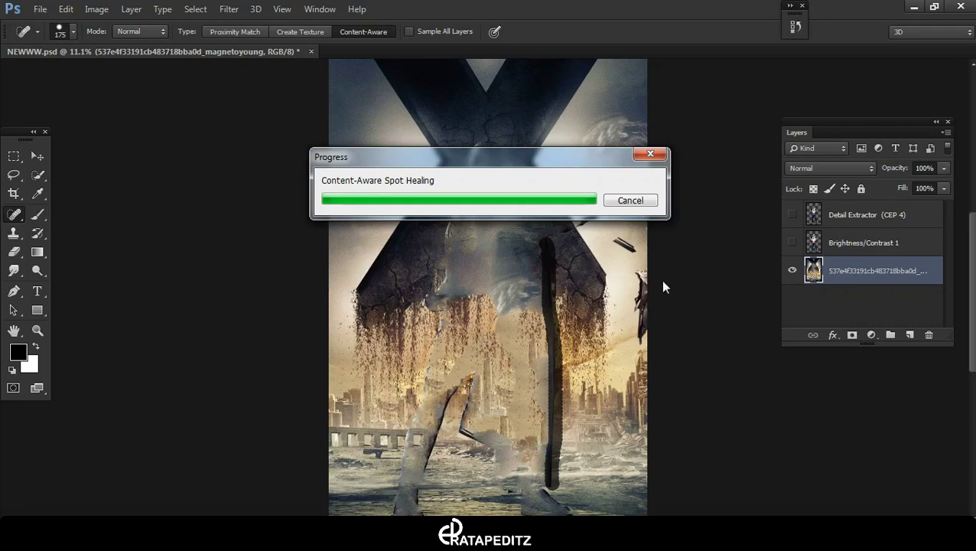
mouse_move(562, 229)
mouse_down()
mouse_move(523, 205)
mouse_move(478, 137)
mouse_move(442, 233)
mouse_move(391, 511)
mouse_move(422, 497)
mouse_move(442, 410)
mouse_move(461, 404)
mouse_move(494, 459)
mouse_move(550, 505)
mouse_move(555, 333)
mouse_up()
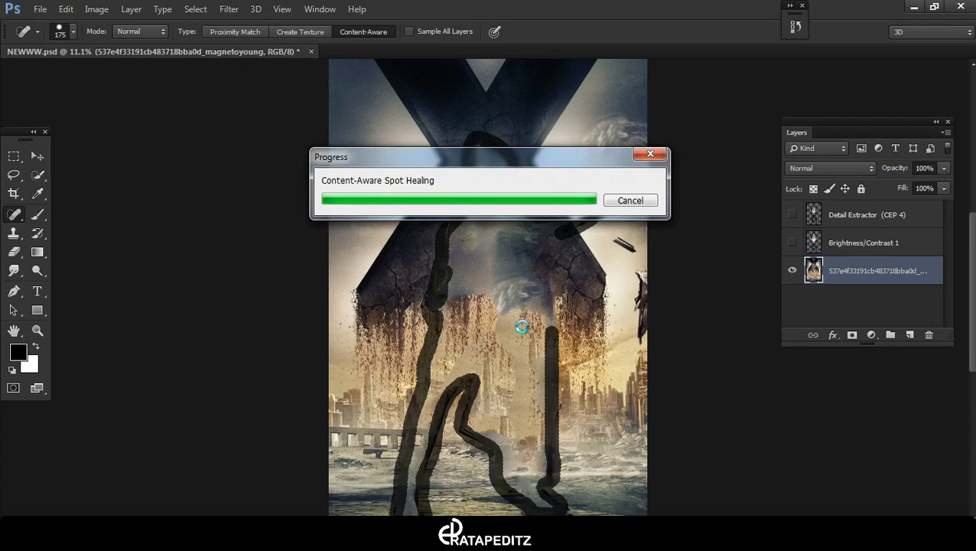
key(s)
scroll(482, 246, down, 3)
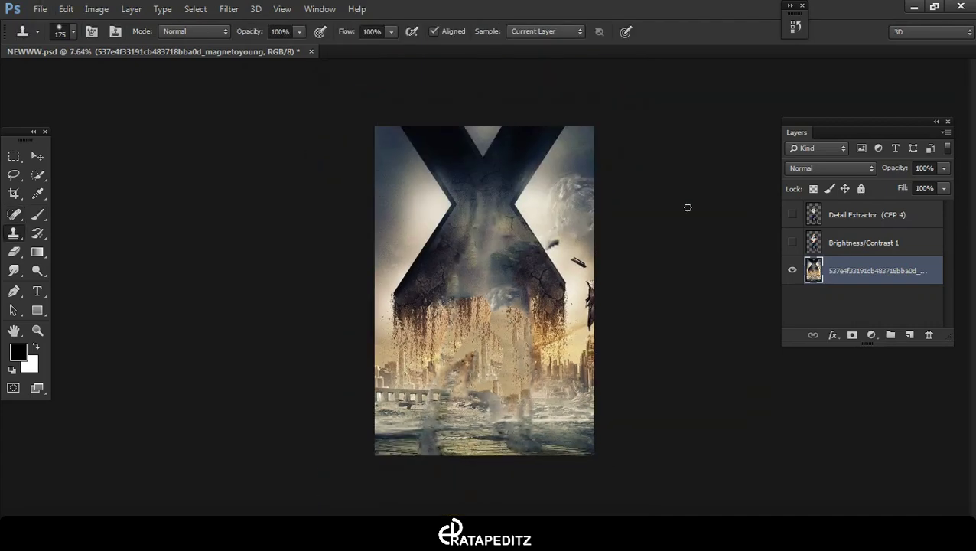
key(v)
scroll(563, 257, up, 3)
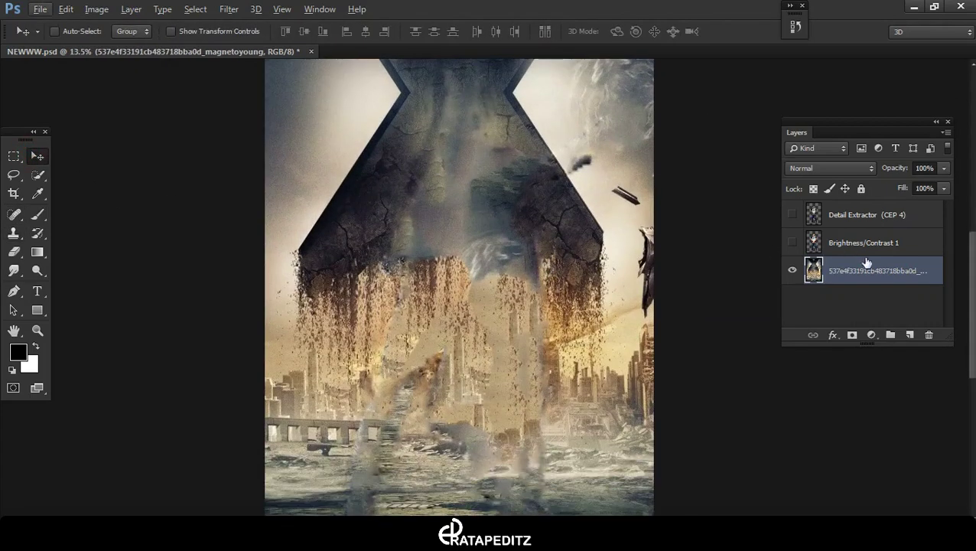
In the Camera Raw Filter, set Clarity +17, Blacks −5 and Contrast +6 on the poster
click(230, 9)
click(264, 92)
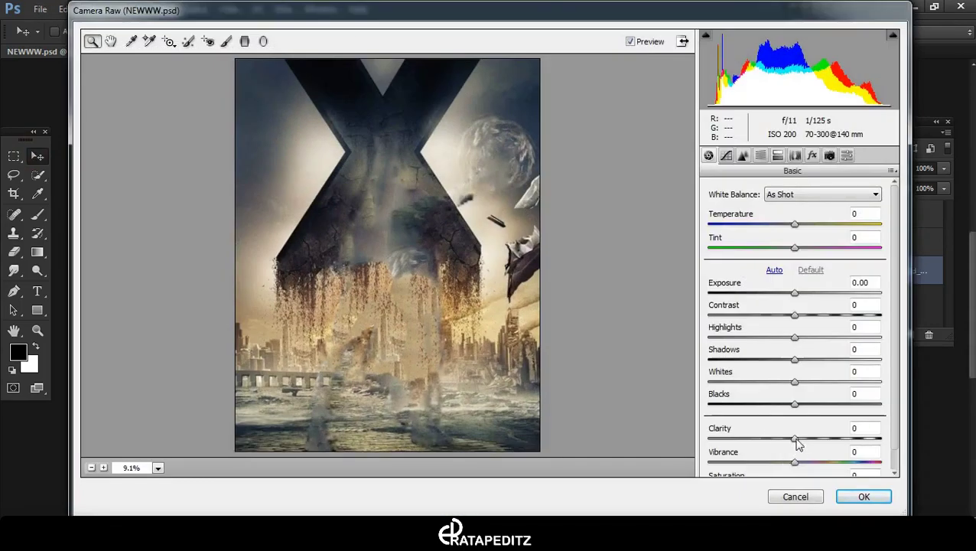
drag(795, 439, 810, 438)
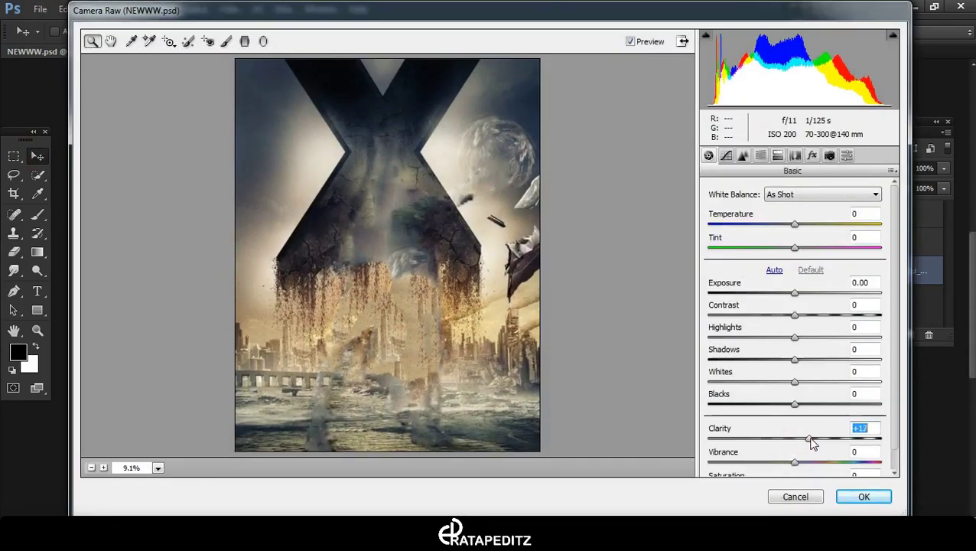
drag(795, 404, 790, 404)
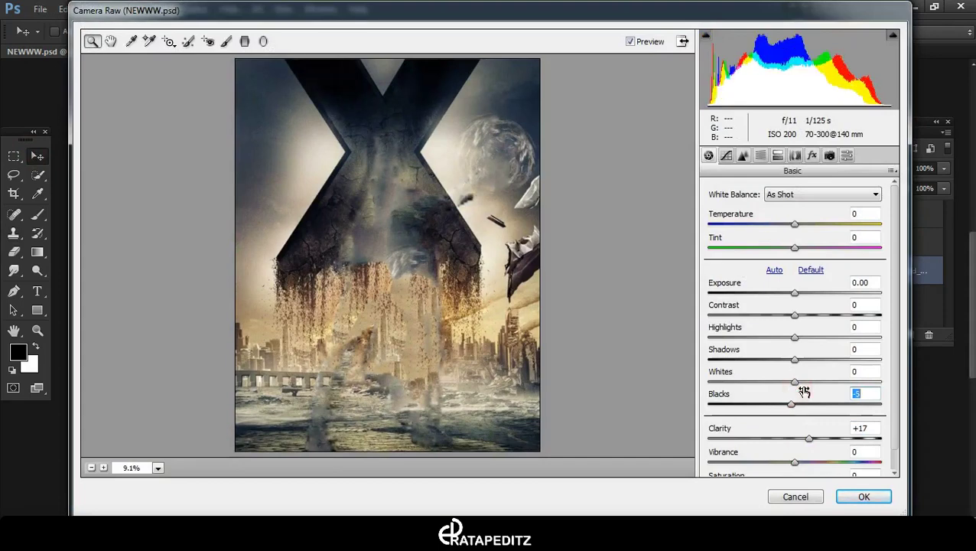
mouse_move(795, 360)
mouse_down()
mouse_move(813, 365)
mouse_move(788, 314)
mouse_up()
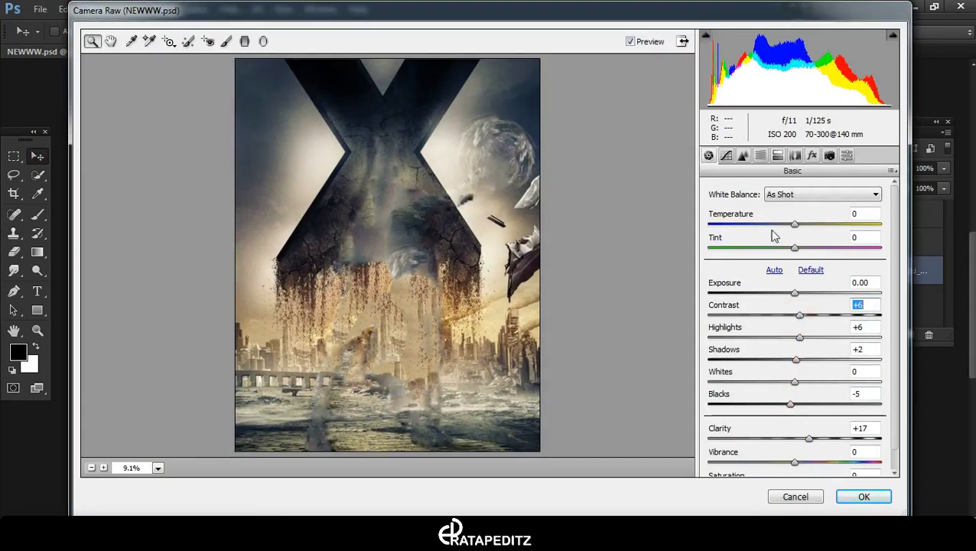
click(743, 156)
Boost Oranges saturation to +76 and Yellows to +48, then apply the filter
drag(799, 281, 864, 281)
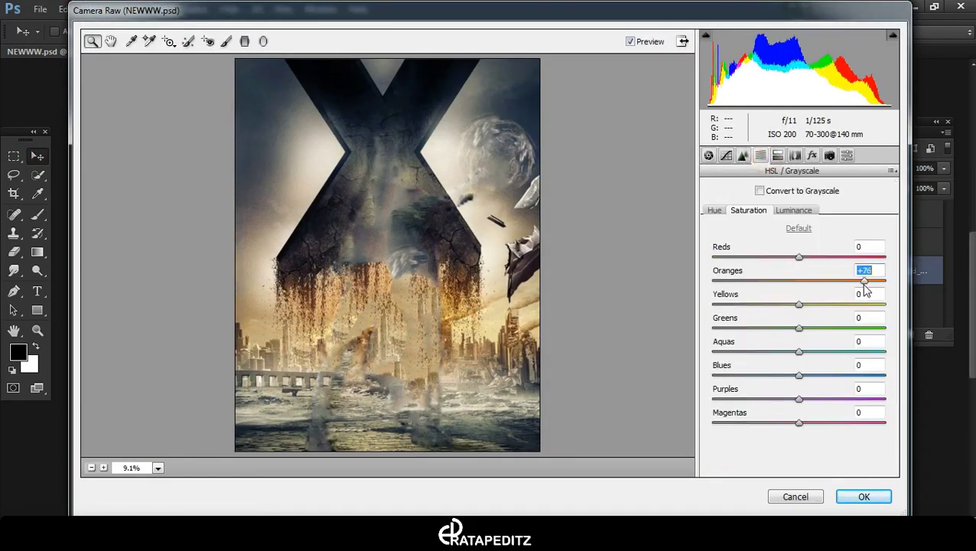
mouse_move(799, 257)
mouse_down()
mouse_move(843, 257)
mouse_move(799, 258)
mouse_up()
drag(799, 305, 840, 304)
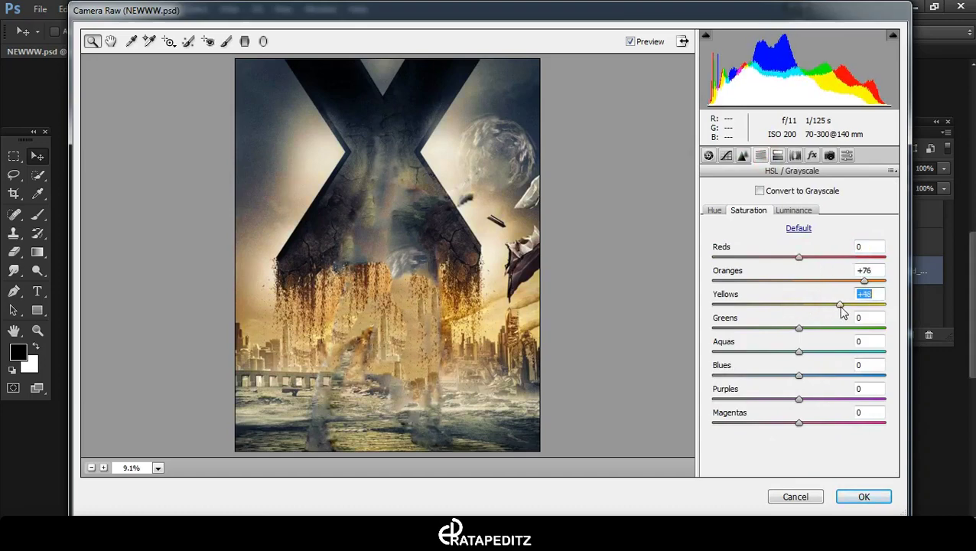
click(743, 156)
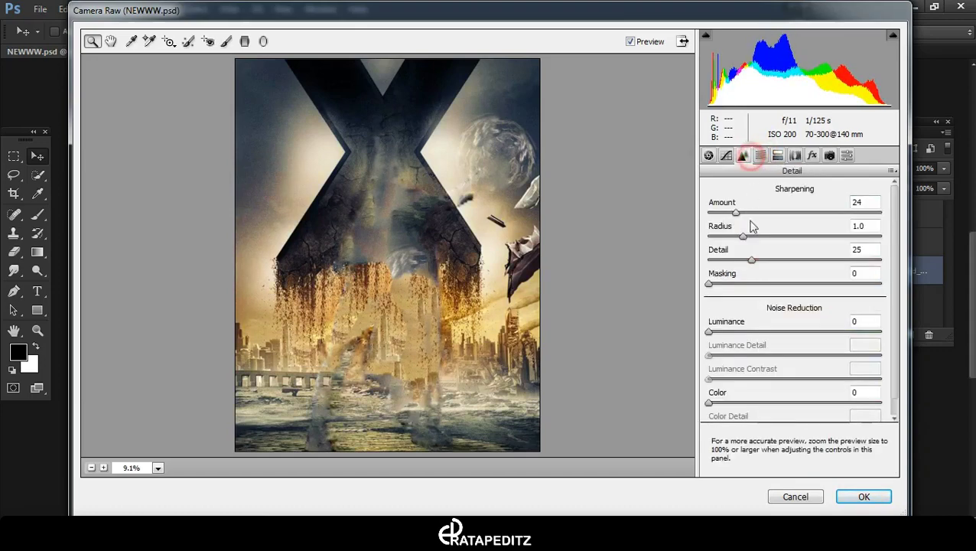
click(865, 496)
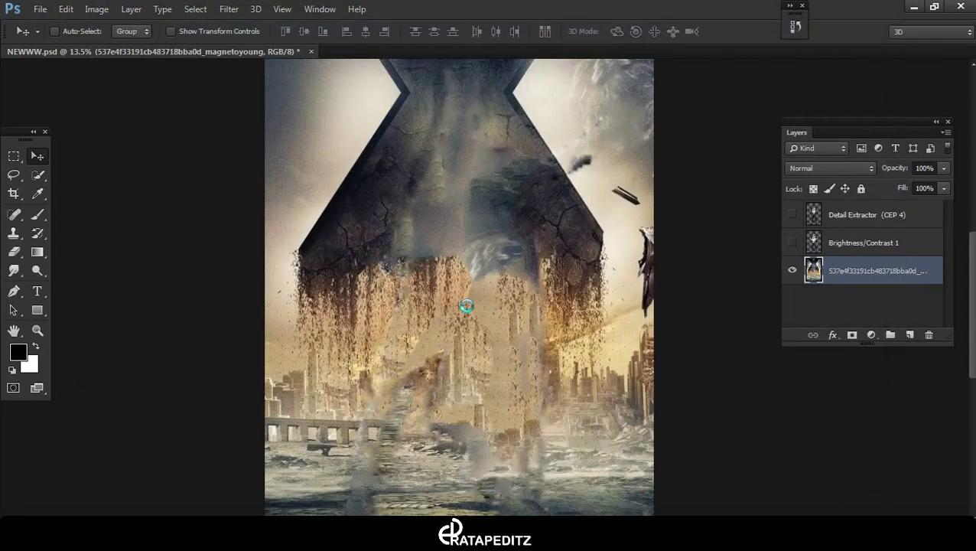
Add a new empty layer and paint black shadows under both boots with the Brush
key(ctrl+0)
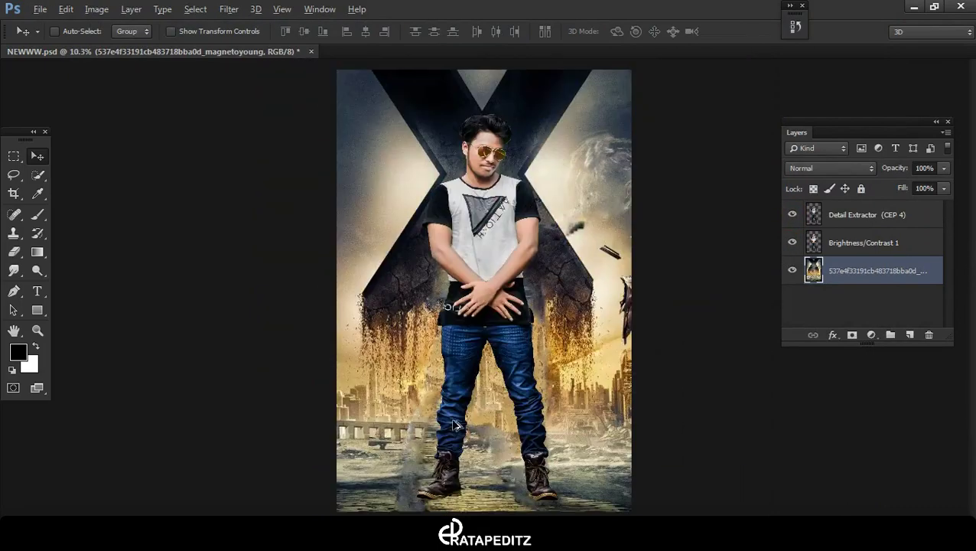
scroll(454, 426, up, 3)
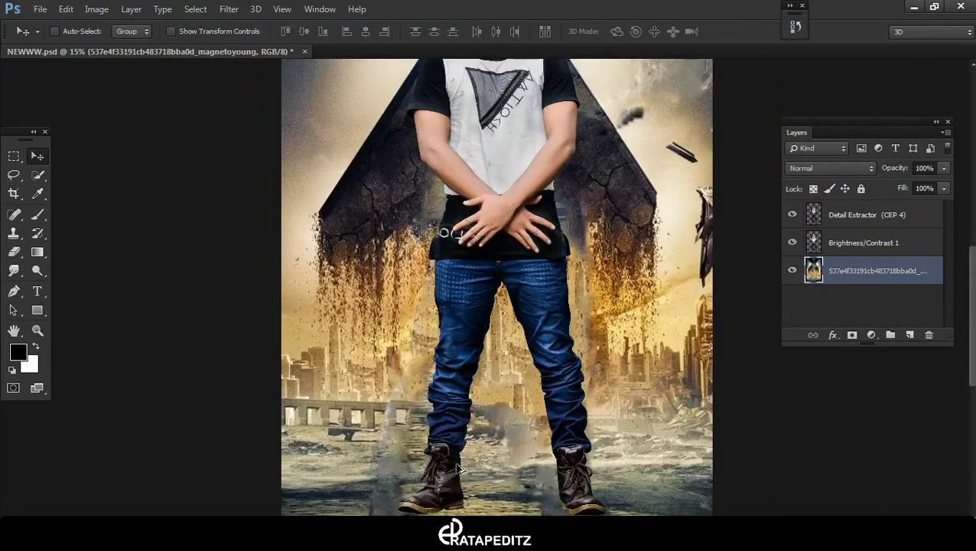
click(914, 338)
scroll(113, 346, down, 2)
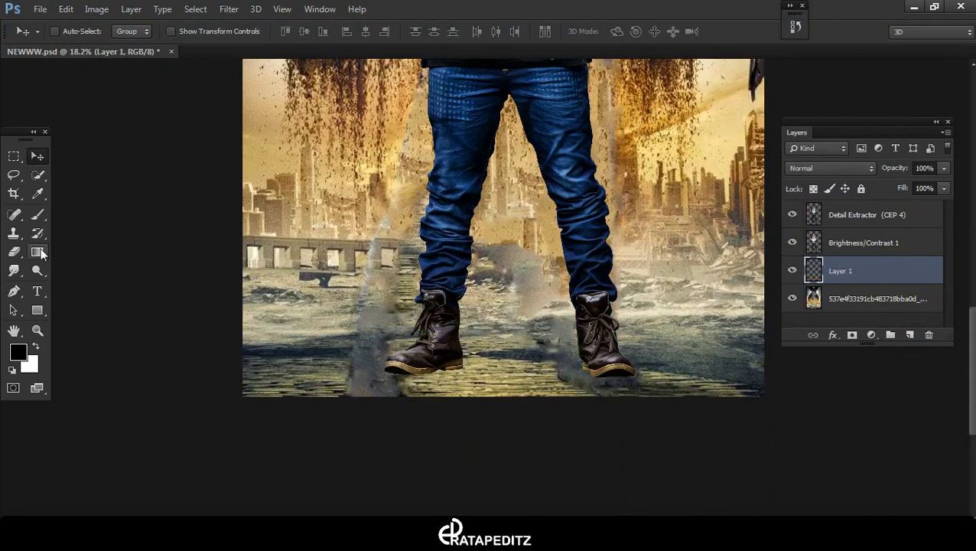
key(b)
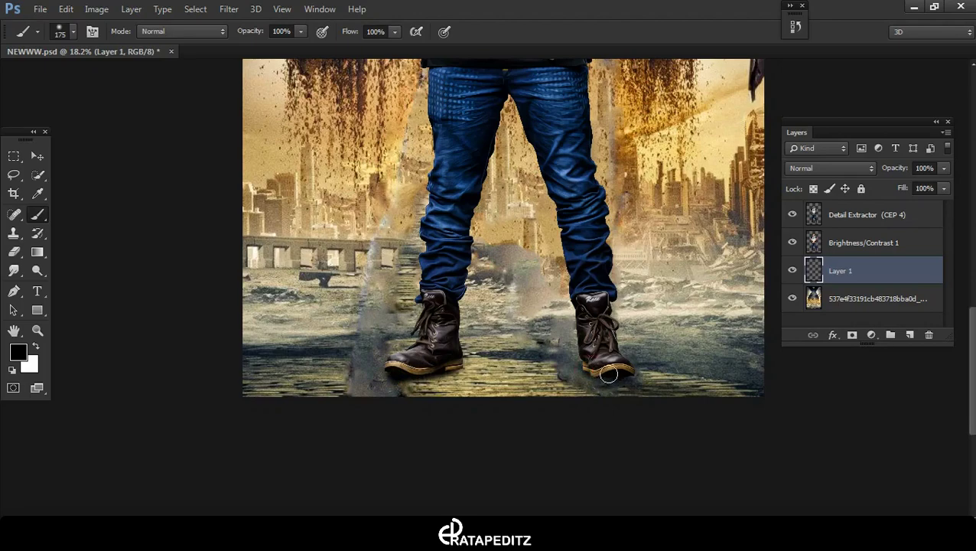
scroll(589, 368, down, 3)
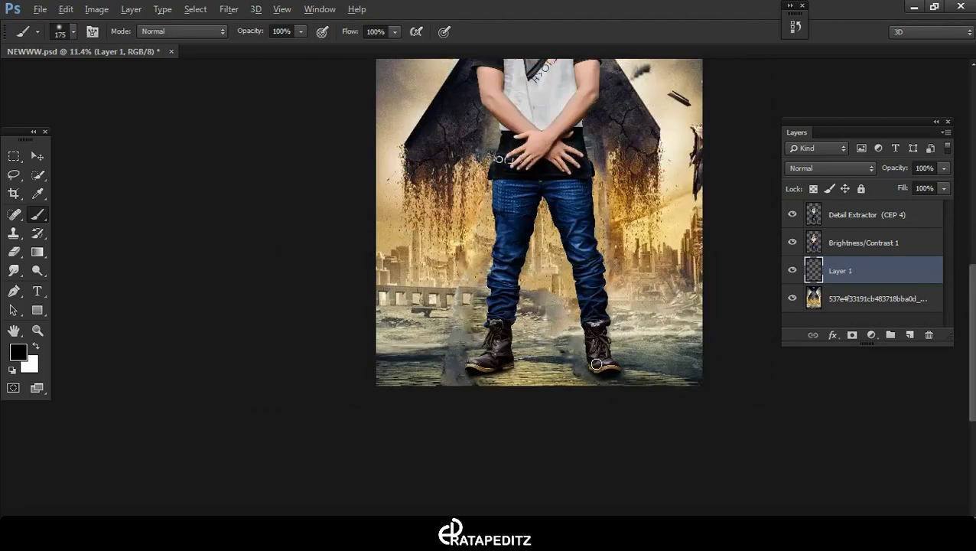
scroll(444, 222, up, 2)
scroll(489, 344, up, 2)
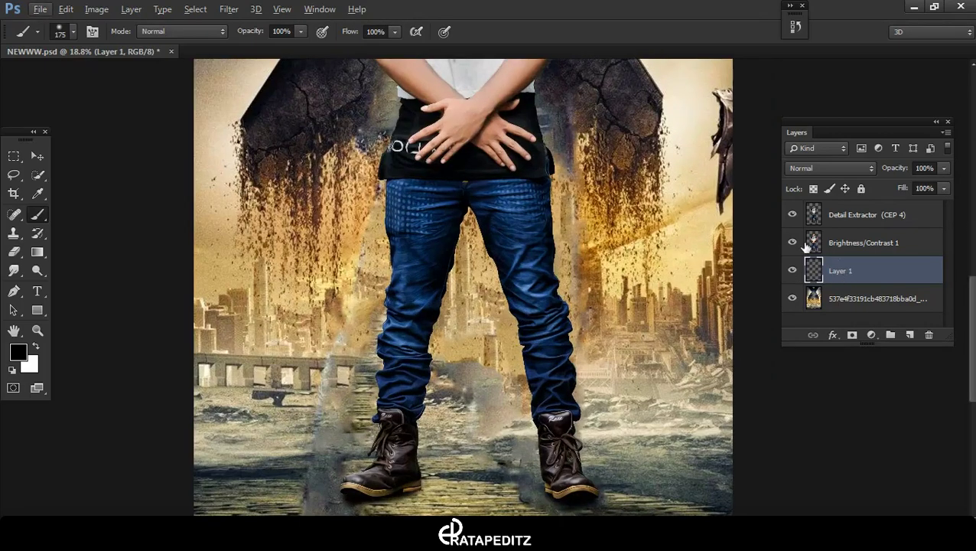
Soften the painted boot shadows with a Gaussian Blur of about 2.6 px
click(229, 9)
click(475, 272)
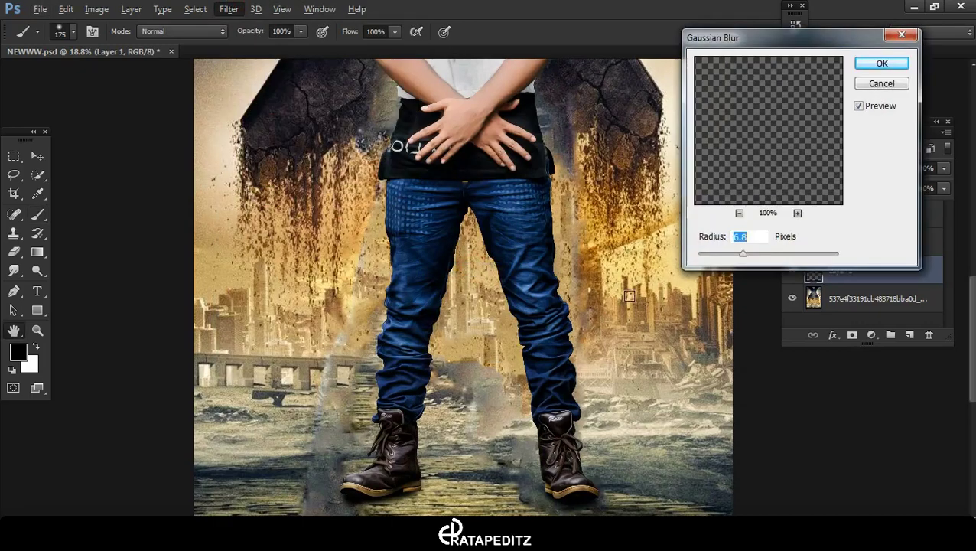
drag(723, 256, 712, 256)
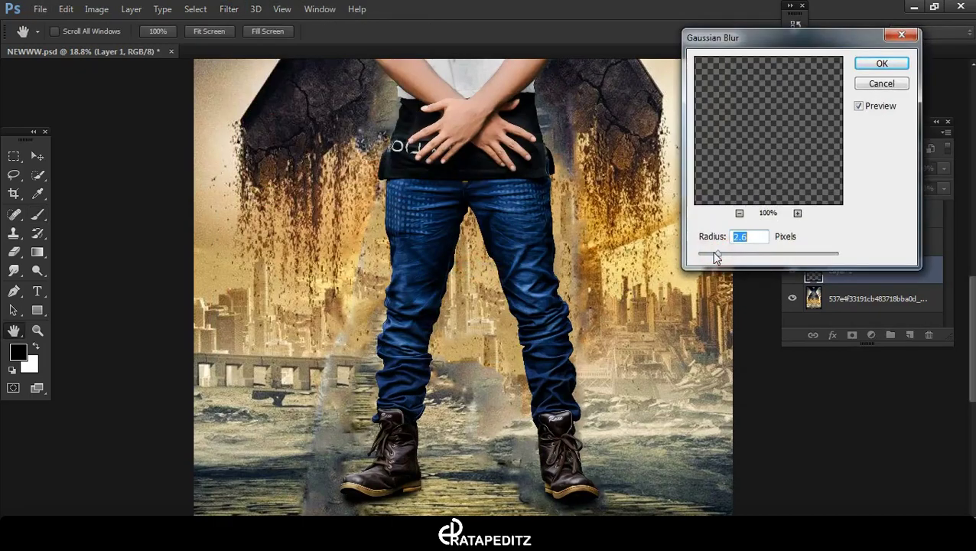
click(873, 65)
scroll(313, 434, up, 3)
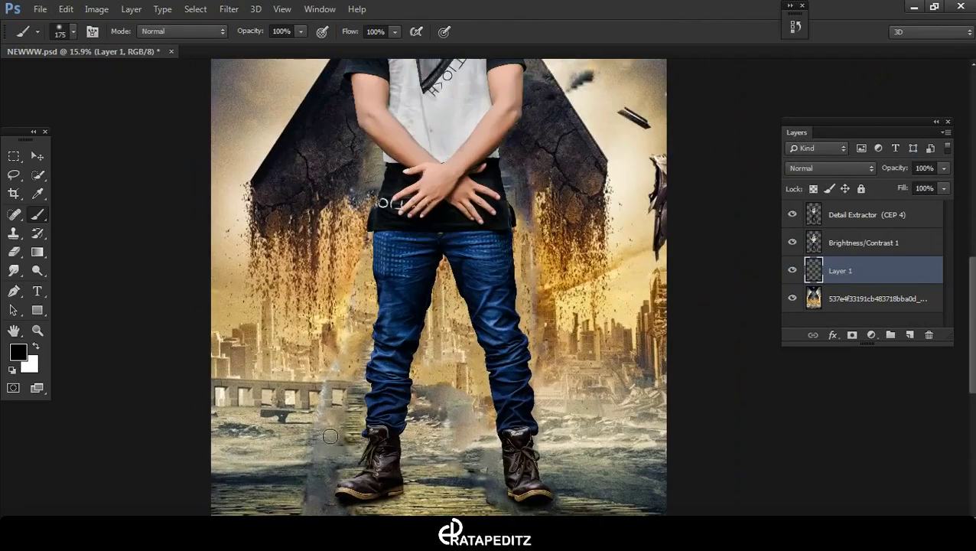
ctrl+click(402, 320)
Select the Detail Extractor (CEP 4) and Brightness/Contrast 1 layers together
scroll(436, 397, up, 2)
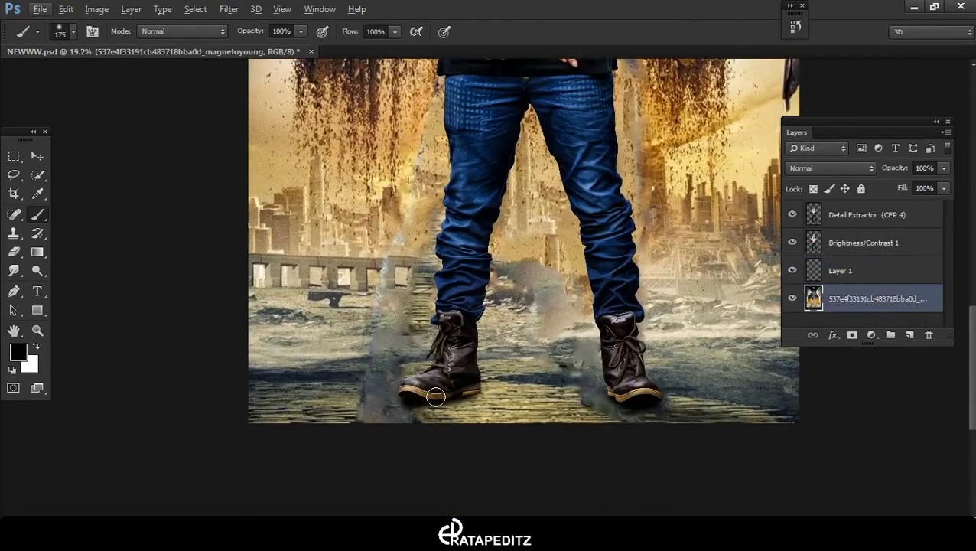
key(s)
scroll(525, 386, down, 3)
scroll(498, 390, up, 1)
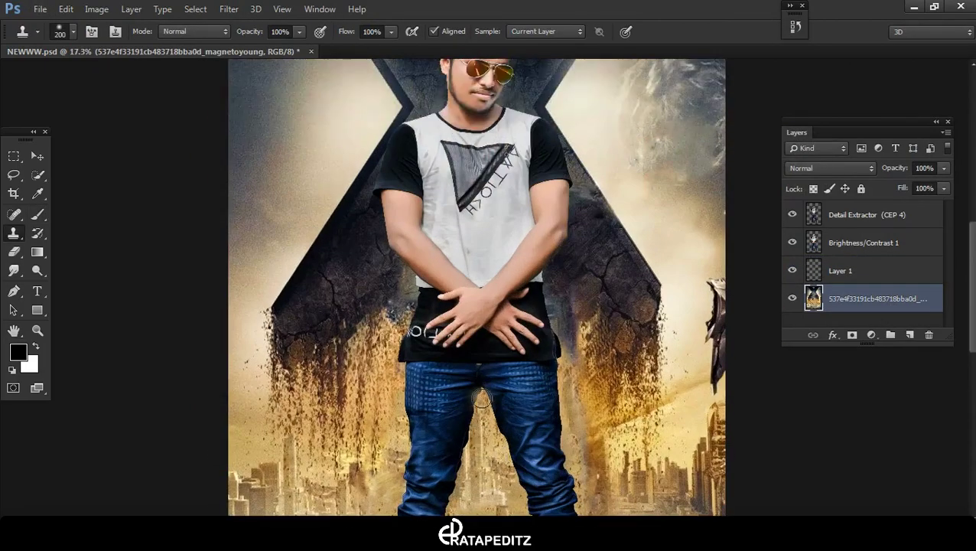
scroll(480, 399, up, 2)
scroll(480, 396, up, 1)
scroll(479, 395, down, 1)
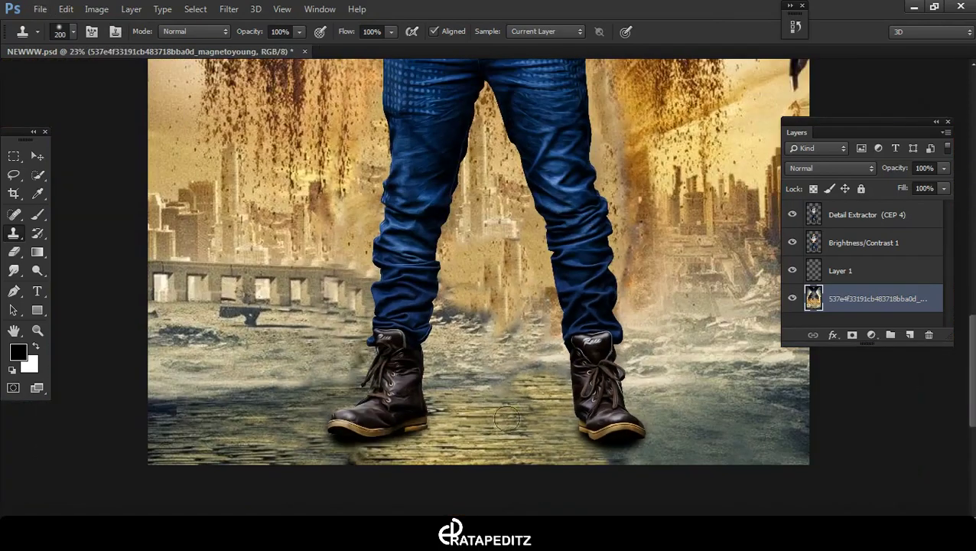
scroll(520, 418, down, 1)
click(869, 248)
shift+click(860, 219)
Merge the two layers and duplicate the result as Detail Extractor (CEP 4) copy
right_click(860, 219)
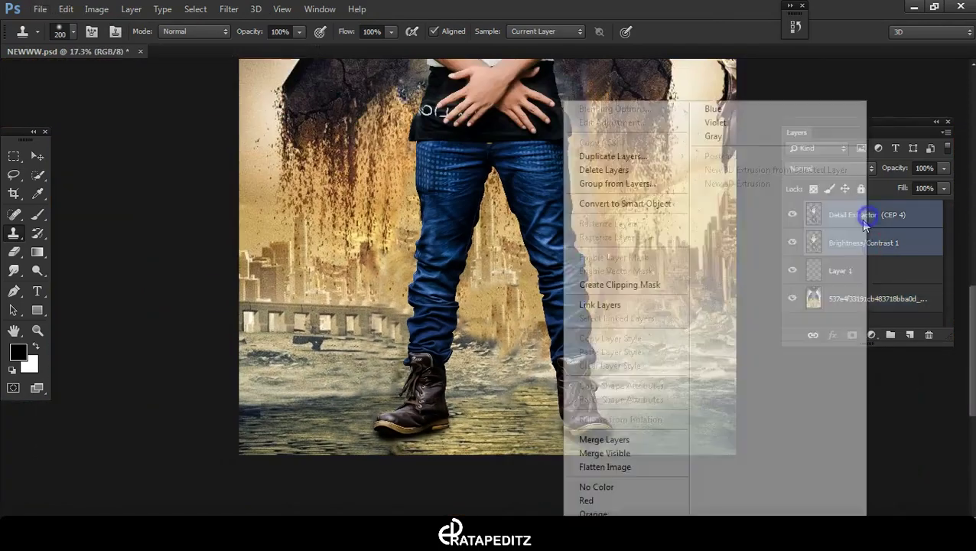
click(886, 245)
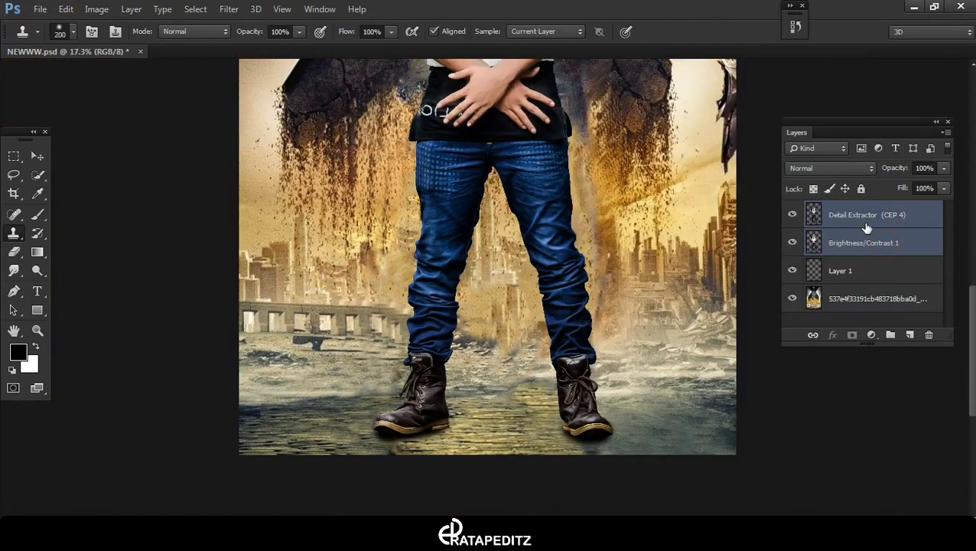
right_click(870, 240)
click(612, 439)
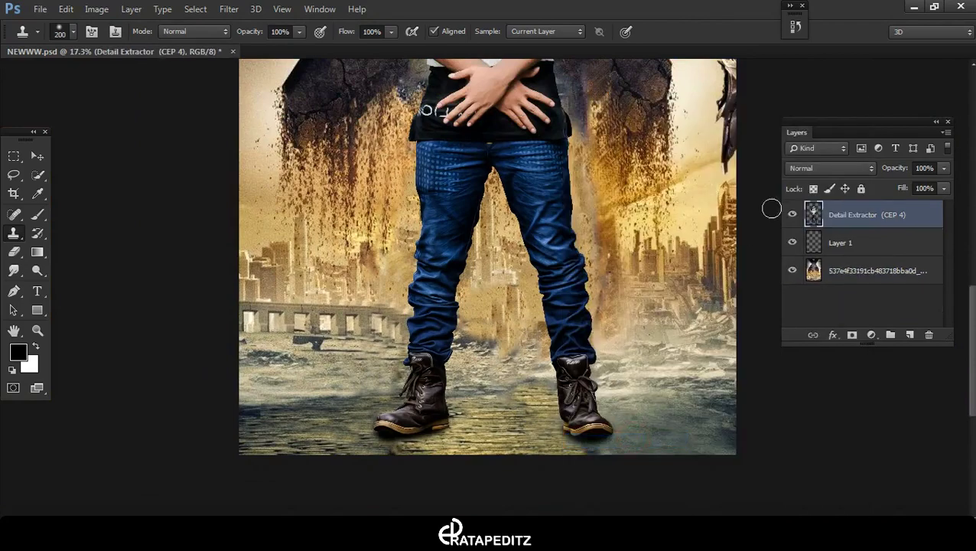
key(ctrl+j)
Flip the original Detail Extractor layer upside down beneath the feet with Free Transform
click(842, 243)
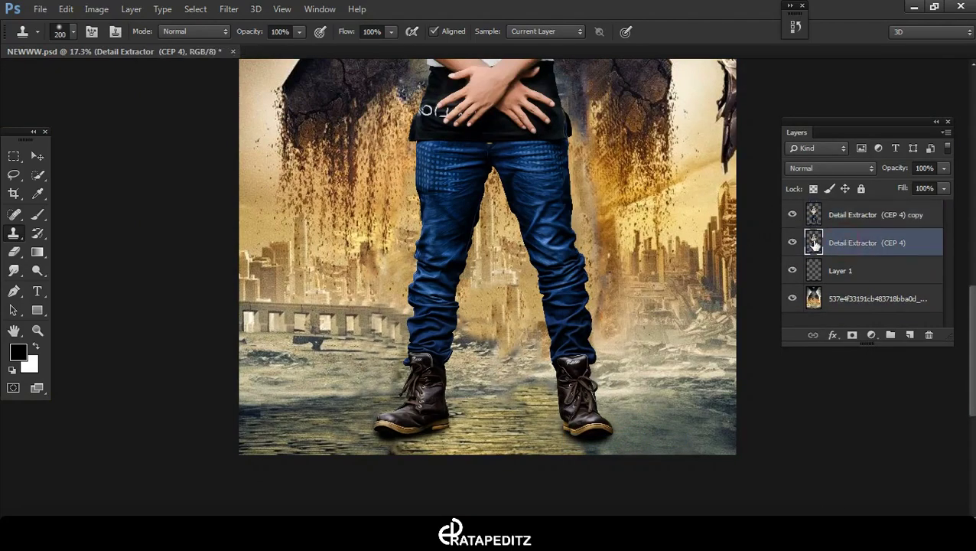
key(ctrl+0)
click(37, 155)
scroll(489, 175, down, 2)
key(ctrl+t)
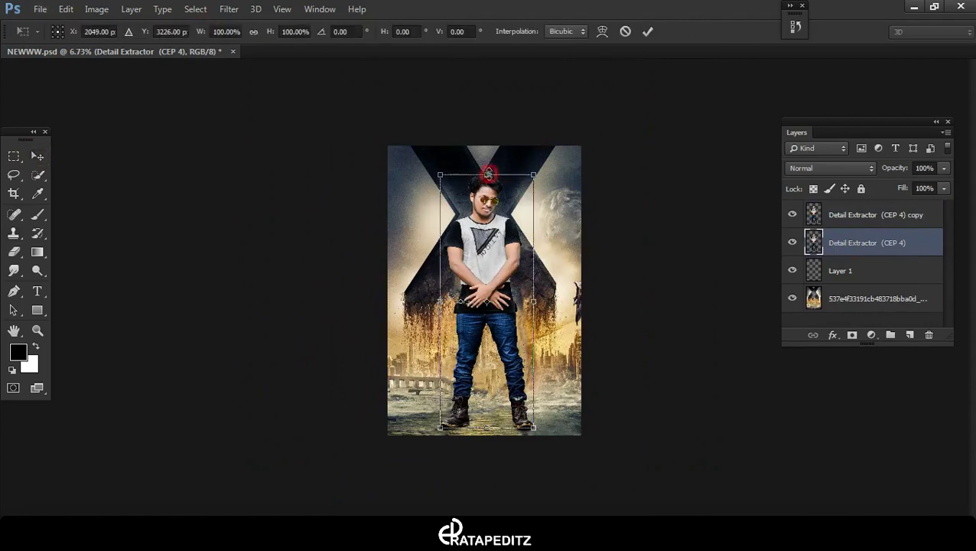
drag(487, 176, 479, 530)
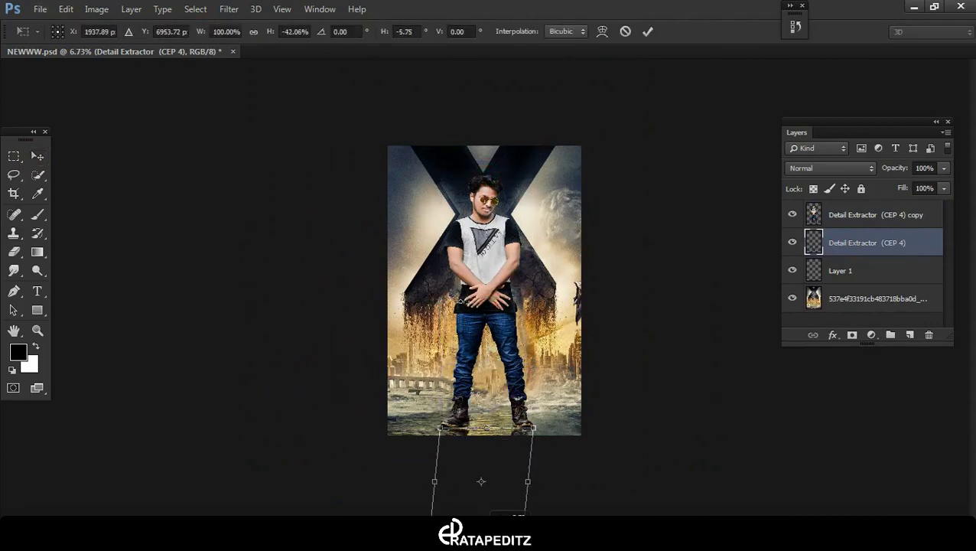
click(647, 31)
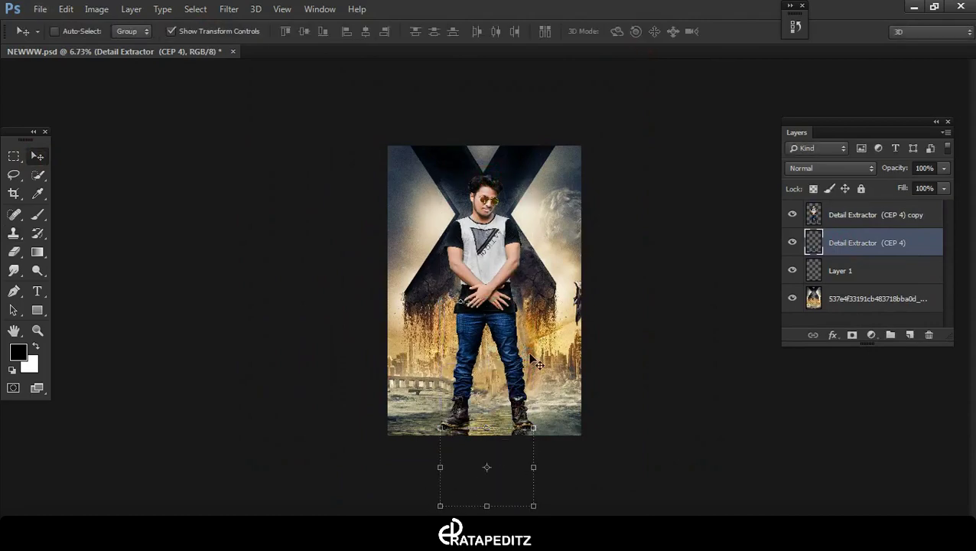
scroll(410, 299, up, 3)
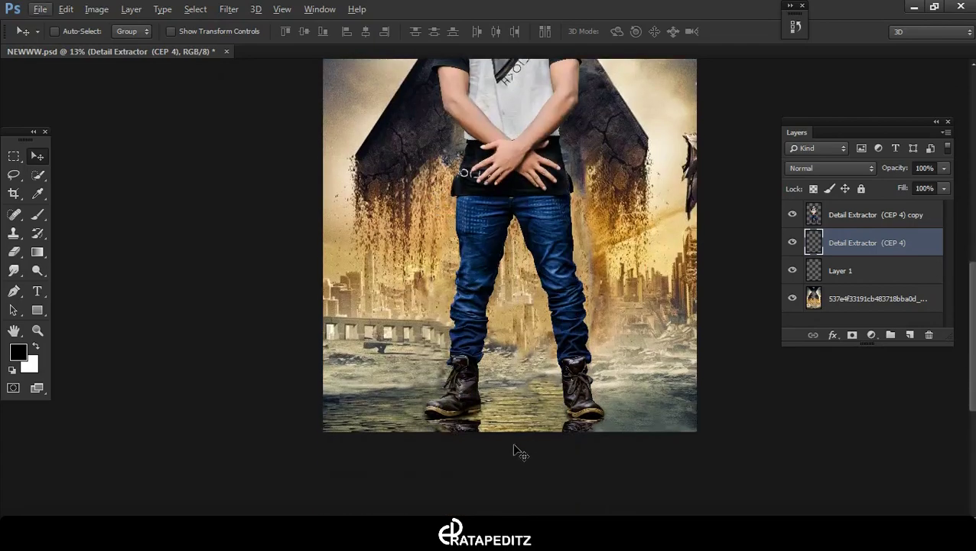
Darken the flipped figure to solid black with Hue/Saturation lightness -100
click(97, 9)
click(287, 118)
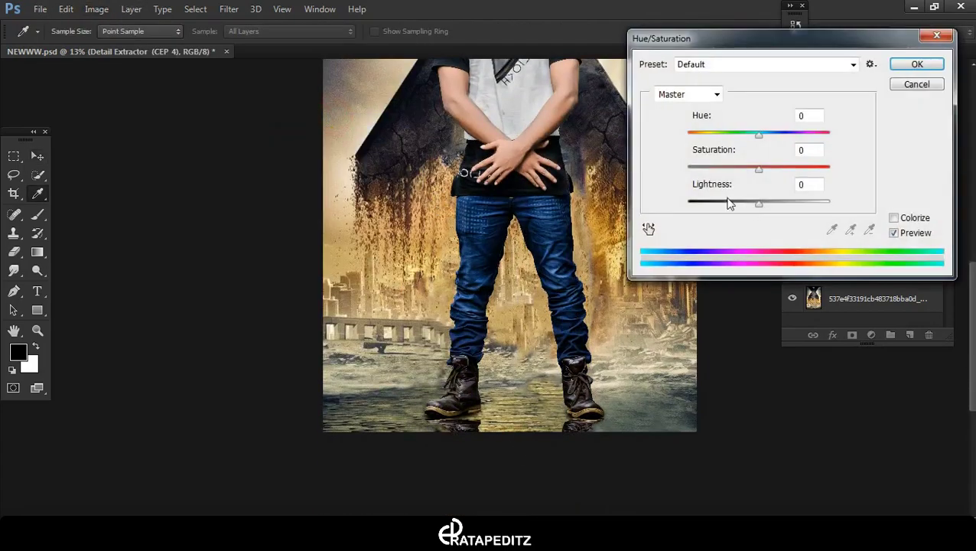
drag(728, 204, 625, 207)
click(918, 64)
Blur the shadow with a 36 px Gaussian Blur and set the layer's fill to 83%
click(228, 8)
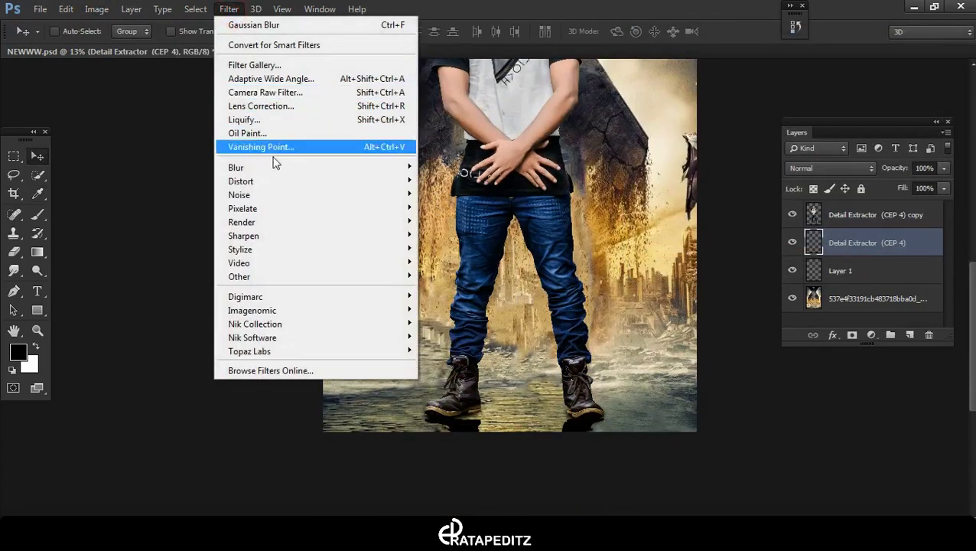
click(497, 270)
drag(718, 253, 761, 254)
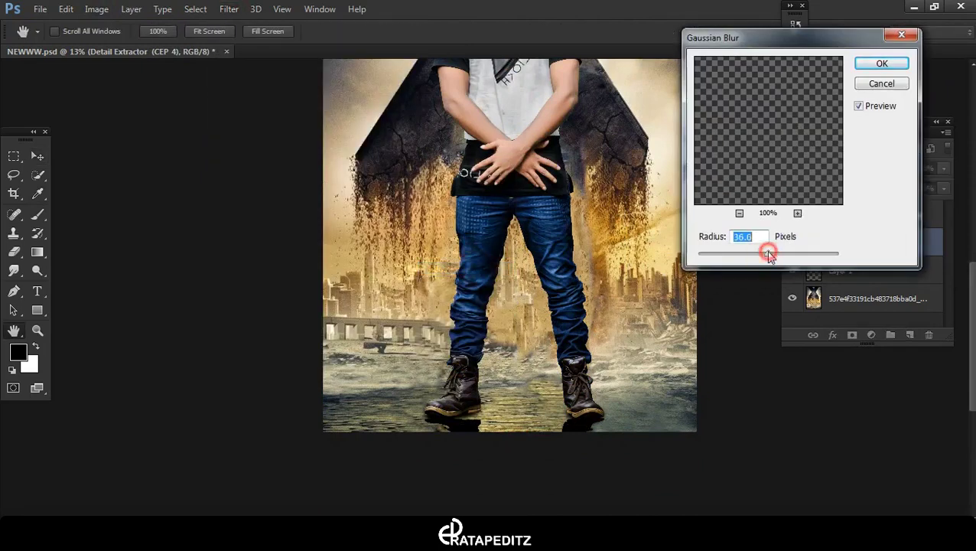
click(869, 68)
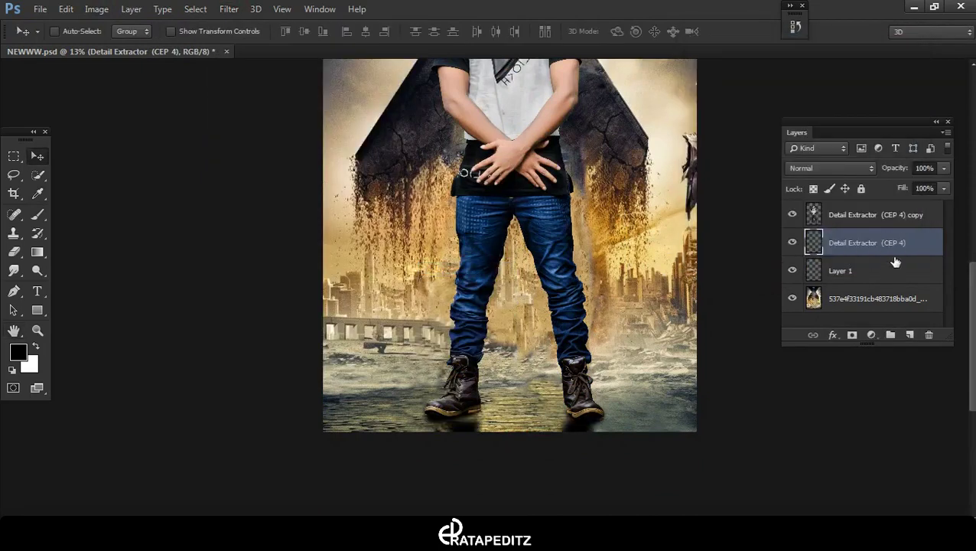
drag(895, 192, 891, 195)
scroll(469, 434, up, 4)
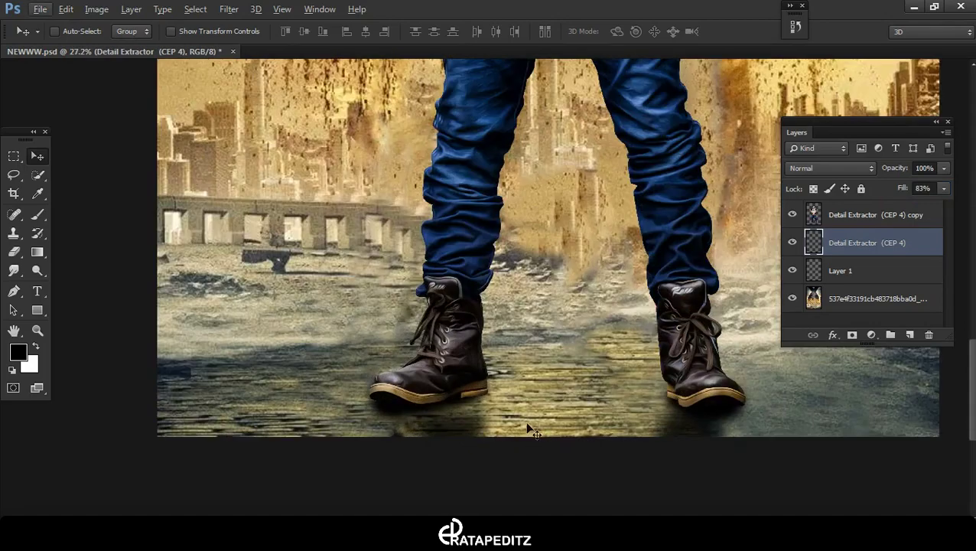
scroll(552, 406, down, 5)
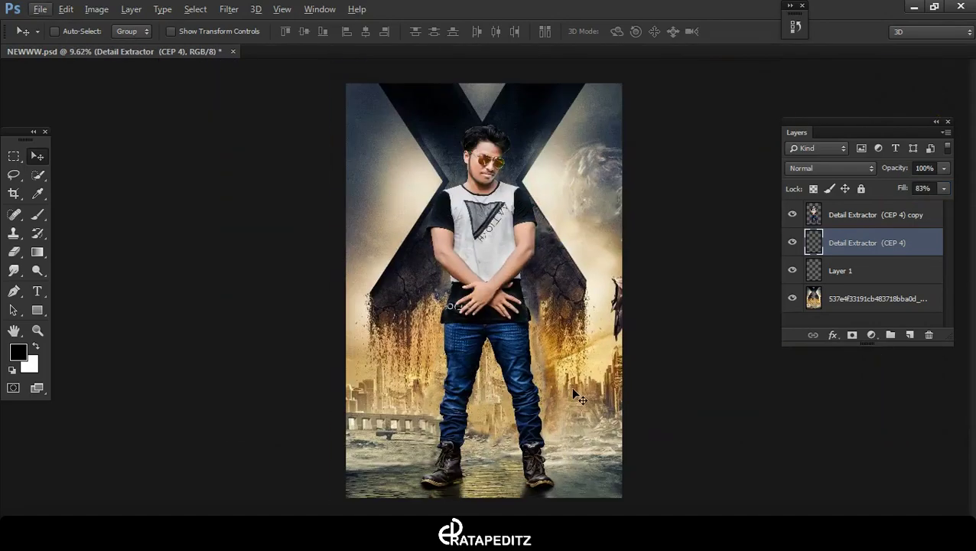
ctrl+click(876, 215)
right_click(880, 234)
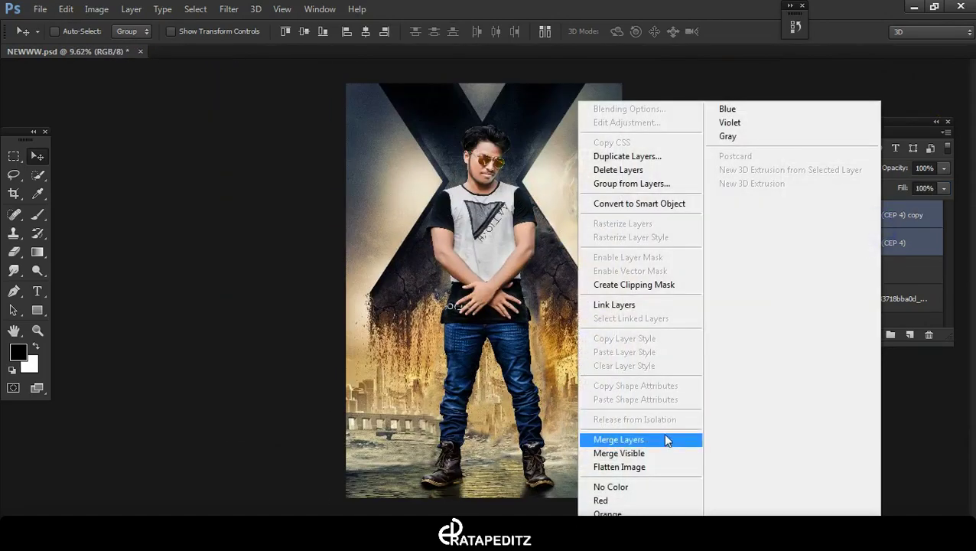
click(663, 434)
key(ctrl+z)
click(863, 254)
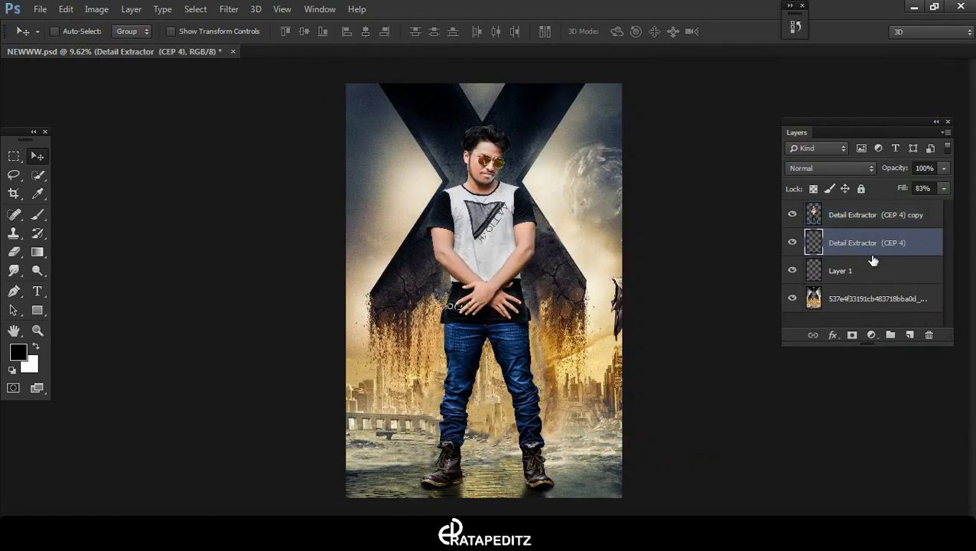
shift+click(872, 274)
shift+click(881, 293)
right_click(879, 273)
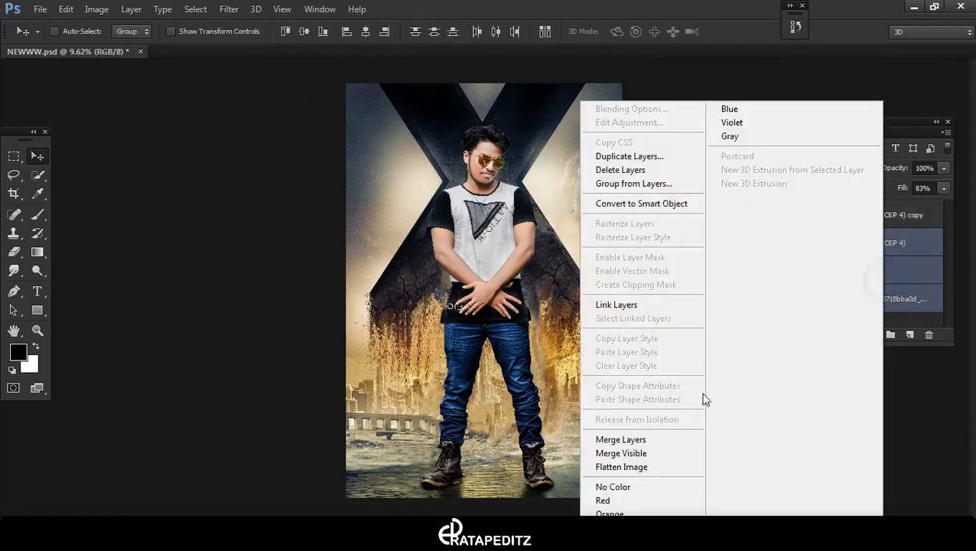
click(688, 443)
click(794, 215)
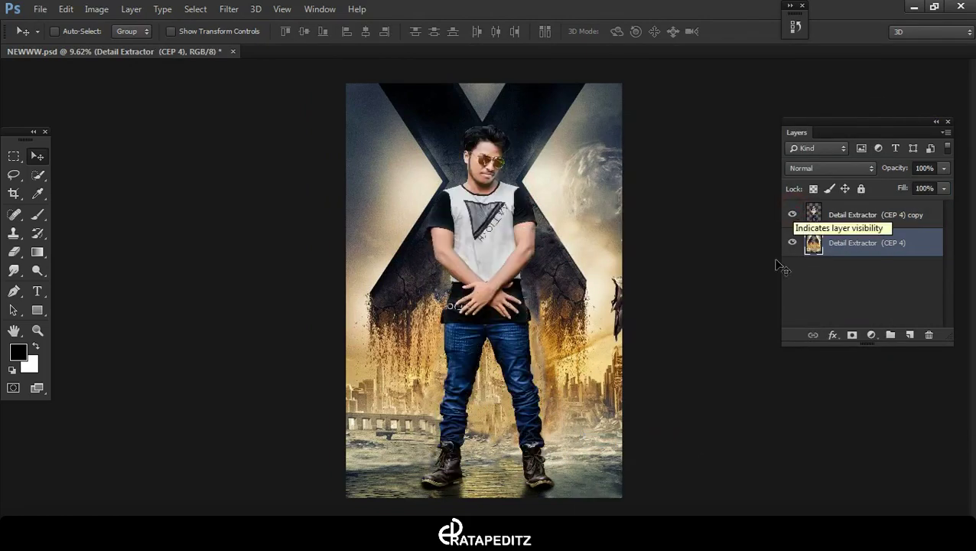
key(ctrl+plus)
key(ctrl+minus)
key(ctrl+plus)
key(ctrl+0)
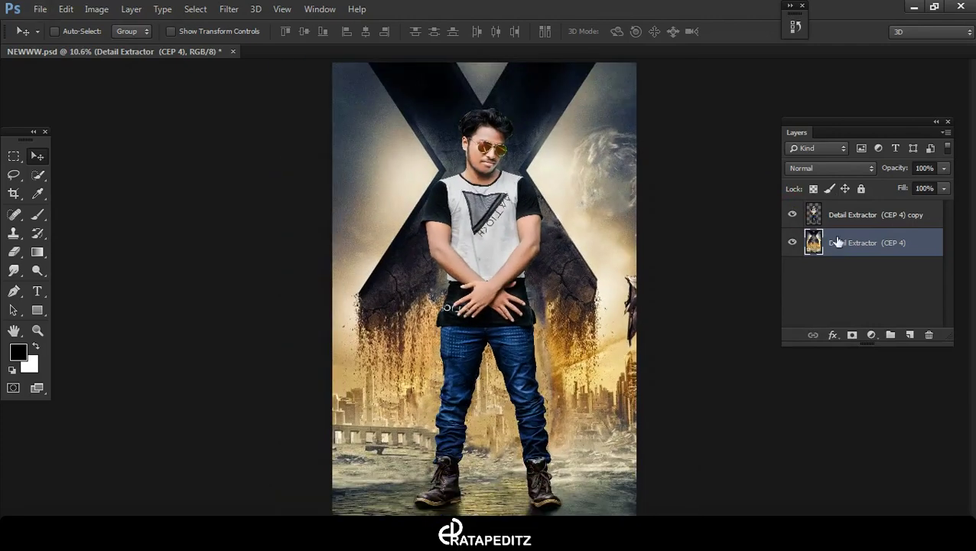
key(ctrl+minus)
click(794, 214)
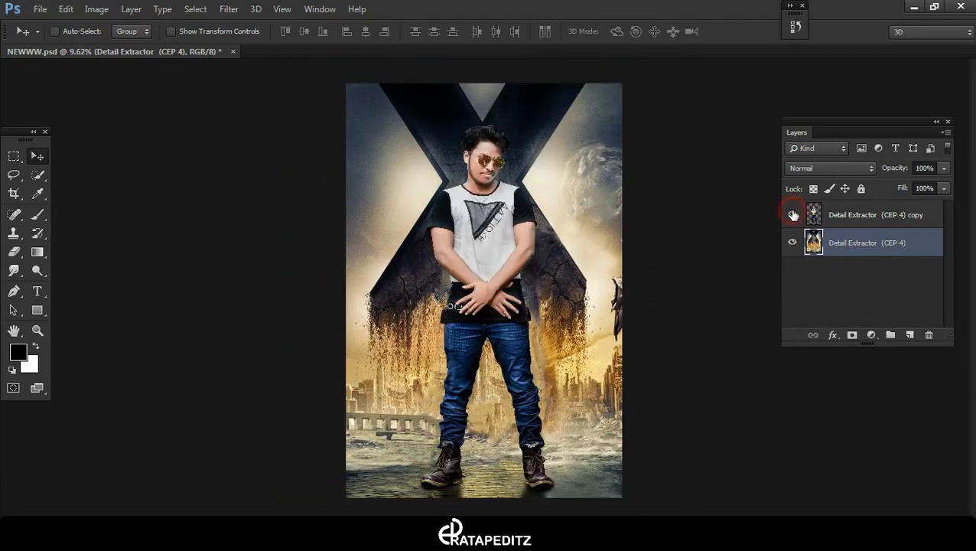
key(ctrl+z)
click(867, 264)
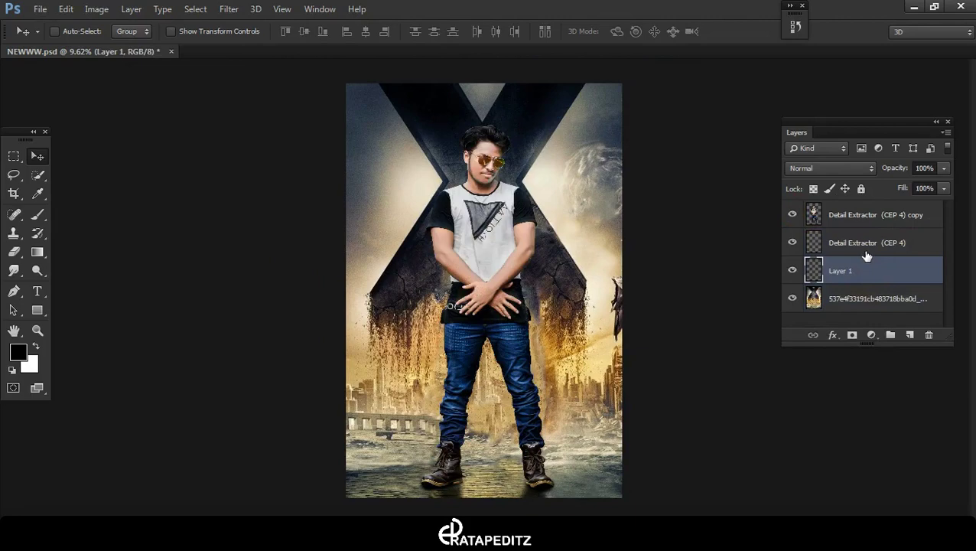
mouse_move(172, 133)
mouse_down()
mouse_move(355, 57)
mouse_move(323, 159)
mouse_move(200, 57)
mouse_move(474, 314)
mouse_move(511, 266)
mouse_move(502, 255)
mouse_up()
Place the claws image as Layer 2 and shrink it down onto the upper hand
click(219, 30)
key(ctrl+t)
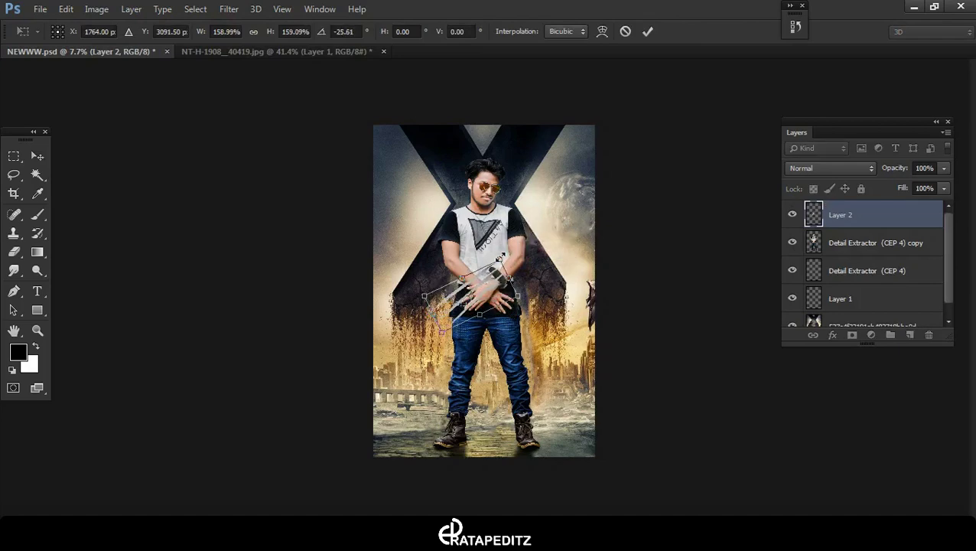
scroll(489, 293, up, 4)
scroll(489, 293, up, 3)
drag(489, 293, 476, 293)
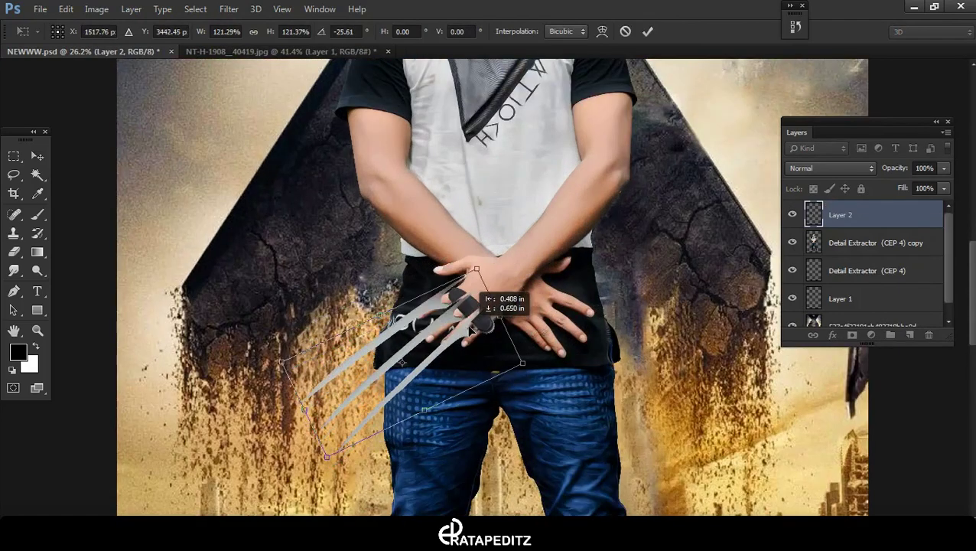
scroll(487, 312, up, 2)
scroll(477, 223, up, 2)
mouse_move(477, 222)
mouse_down()
mouse_move(459, 237)
mouse_move(437, 322)
mouse_move(476, 289)
mouse_move(502, 285)
mouse_up()
Reposition, squash and rotate the claws to -30.41° so they sit between the fingers
drag(331, 292, 340, 306)
drag(502, 440, 498, 420)
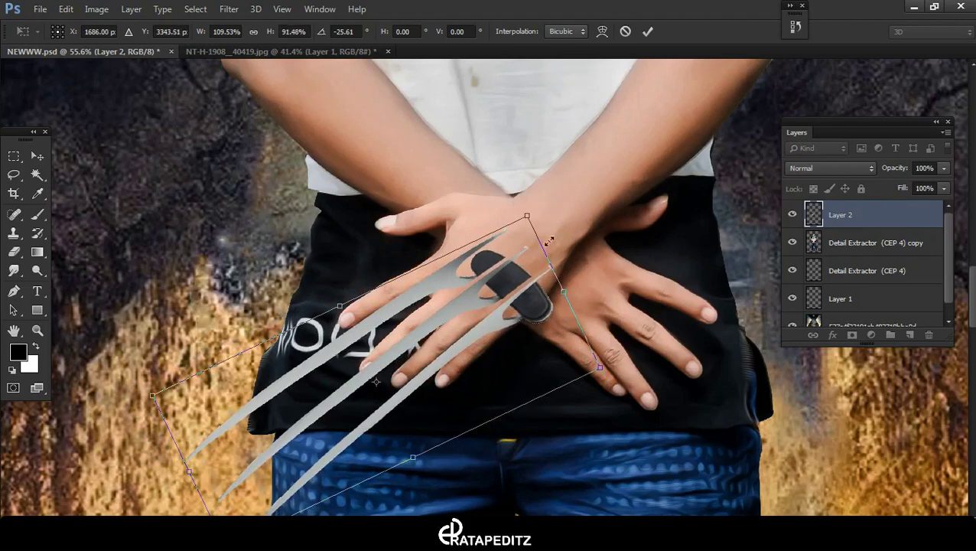
drag(535, 218, 520, 205)
drag(427, 313, 436, 315)
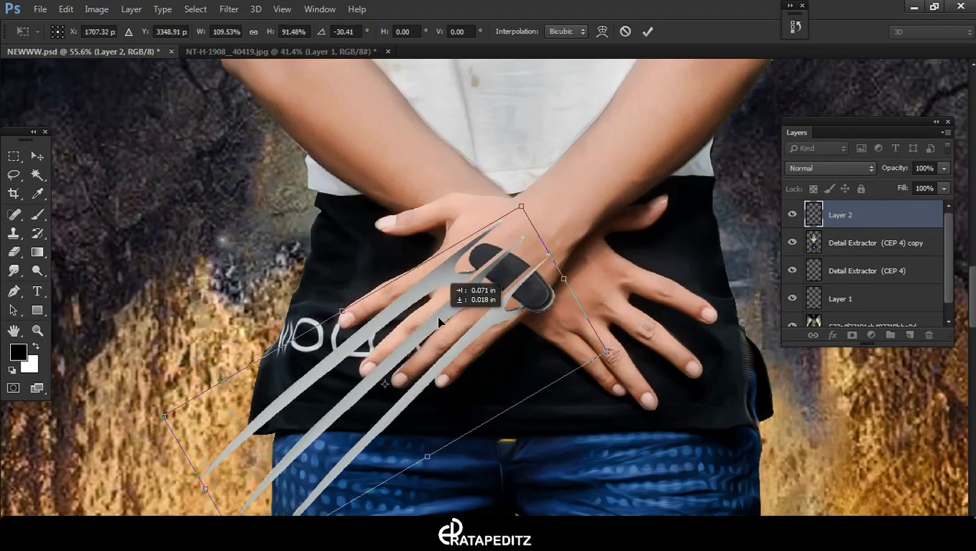
drag(339, 309, 344, 315)
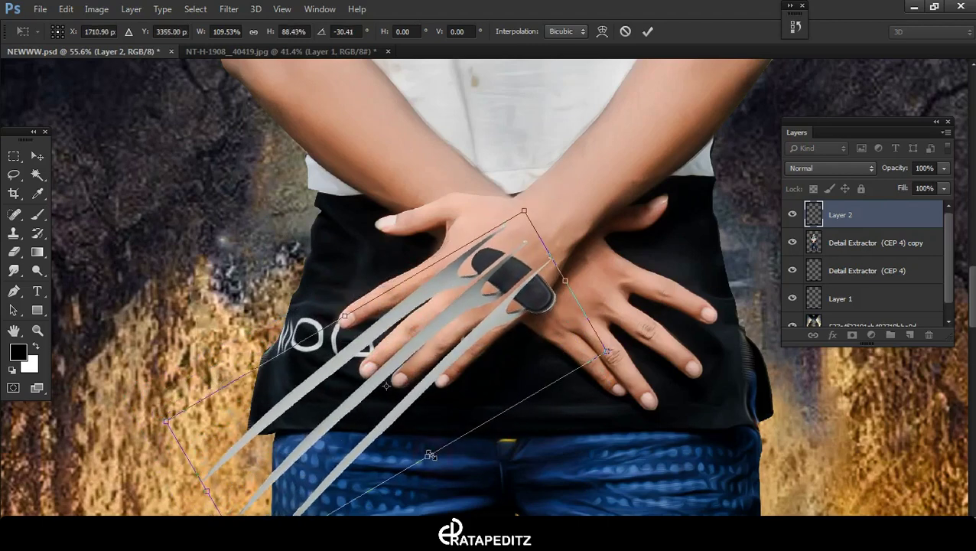
drag(430, 455, 428, 445)
click(647, 31)
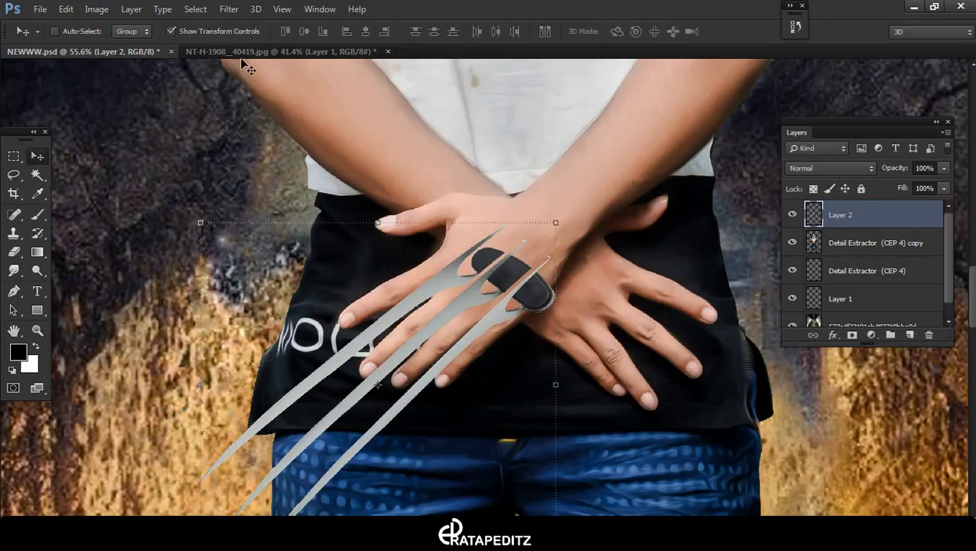
Erase the claw parts covering the hand at lowered fill, then restore fill to 100%
drag(896, 196, 869, 196)
scroll(627, 312, up, 2)
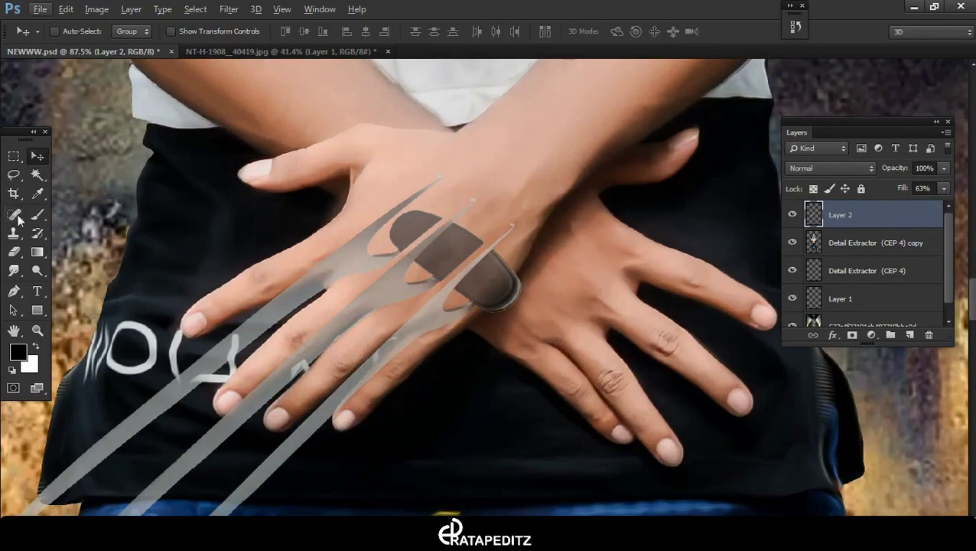
click(14, 214)
click(14, 251)
mouse_move(434, 200)
mouse_down()
mouse_move(452, 195)
mouse_move(468, 295)
mouse_up()
key(bracketright)
key(bracketright)
key(bracketright)
mouse_move(403, 272)
mouse_down()
mouse_move(365, 221)
mouse_move(381, 279)
mouse_move(437, 303)
mouse_up()
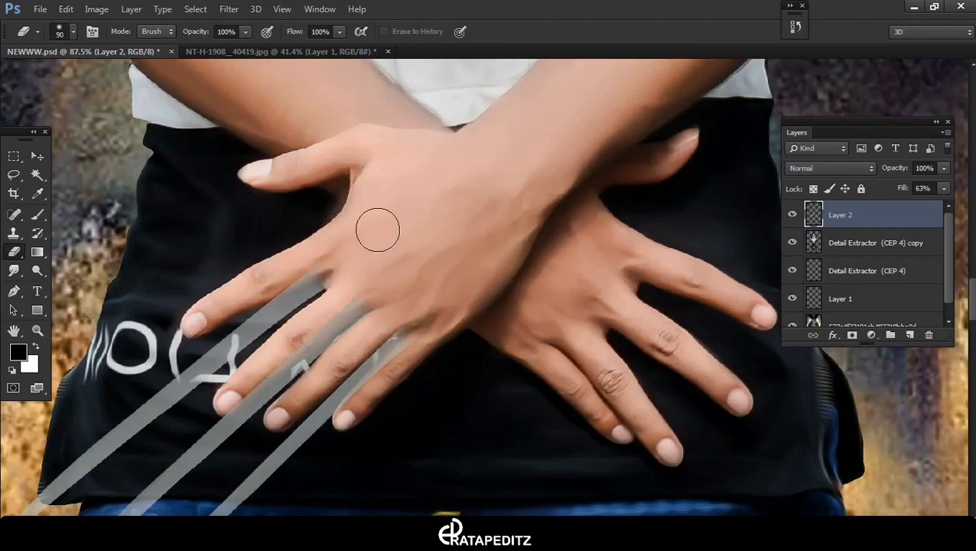
key(ctrl+0)
drag(900, 189, 964, 192)
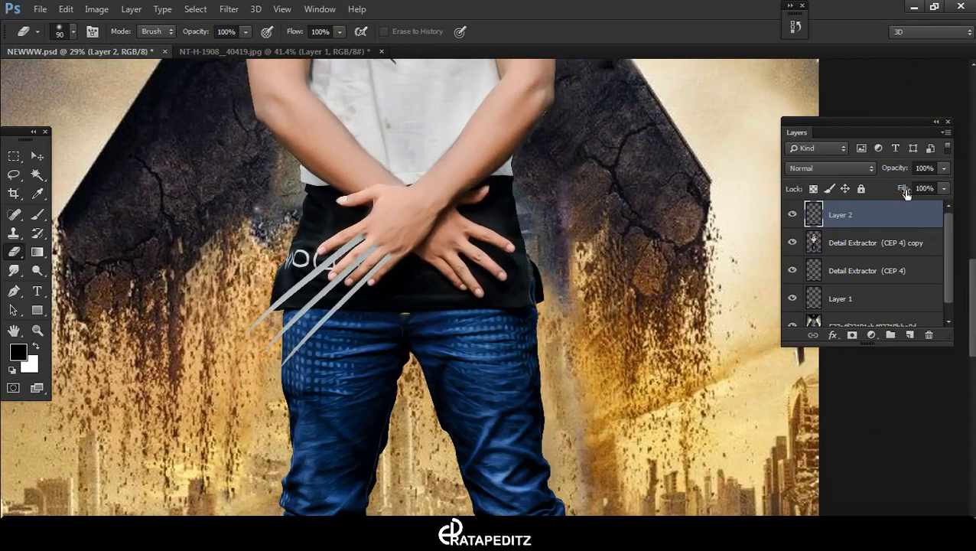
Apply Hue/Saturation to Layer 2's claws: hue -9, saturation +67, lightness +4
click(88, 11)
mouse_move(118, 45)
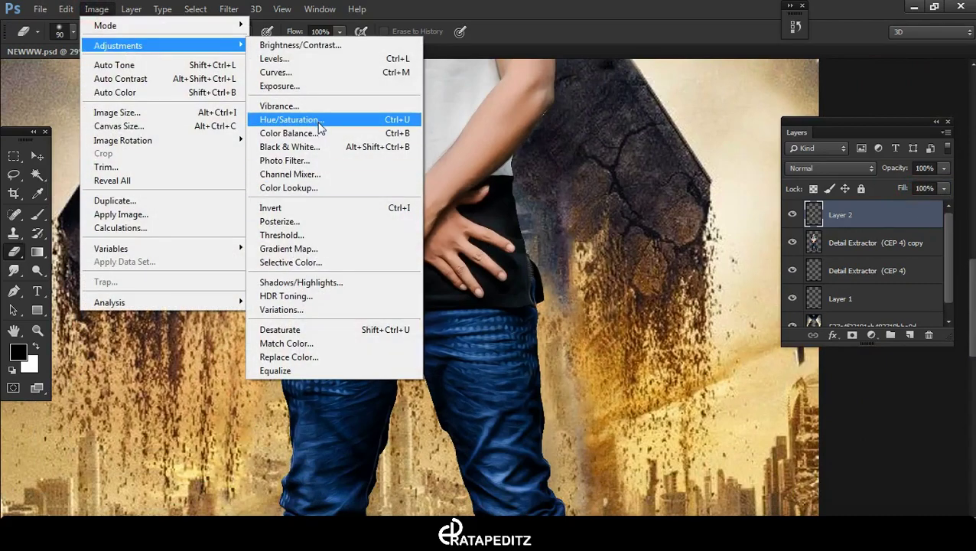
click(381, 121)
mouse_move(757, 202)
mouse_down()
mouse_move(708, 205)
mouse_move(834, 209)
mouse_move(762, 204)
mouse_up()
drag(758, 169, 806, 169)
drag(759, 134, 752, 134)
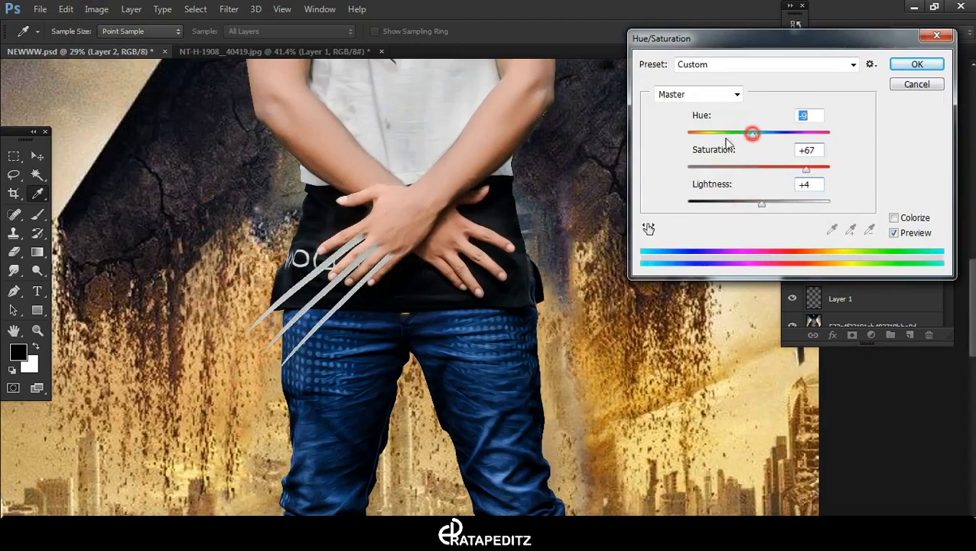
click(917, 84)
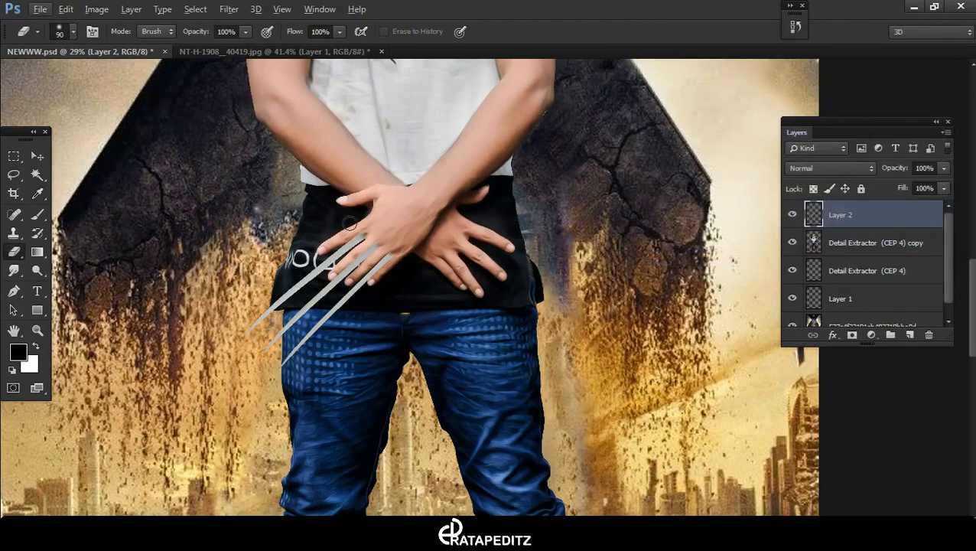
Duplicate the claws, flip the copy horizontally and rotate it about 5° onto the other hand
click(35, 156)
drag(325, 291, 486, 299)
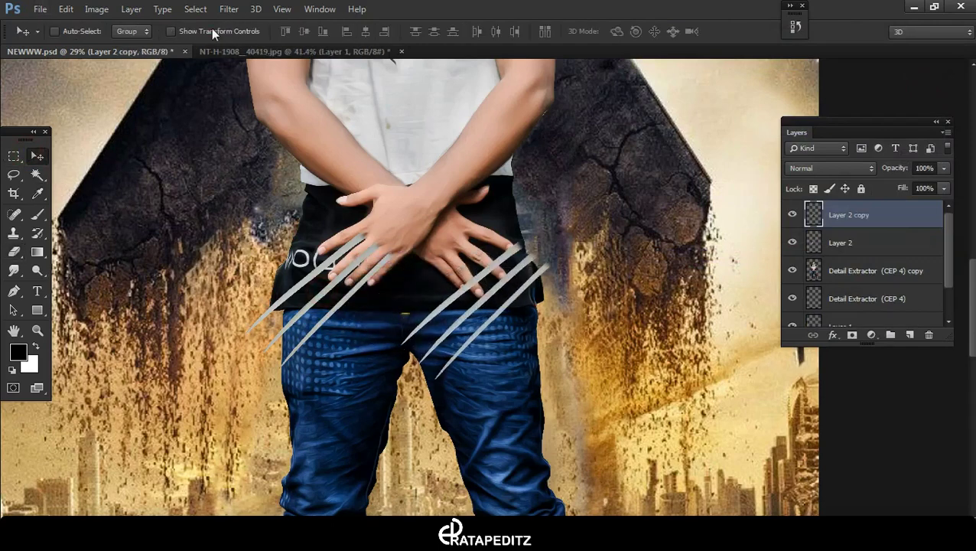
key(ctrl+t)
right_click(522, 230)
click(583, 449)
drag(549, 317, 552, 308)
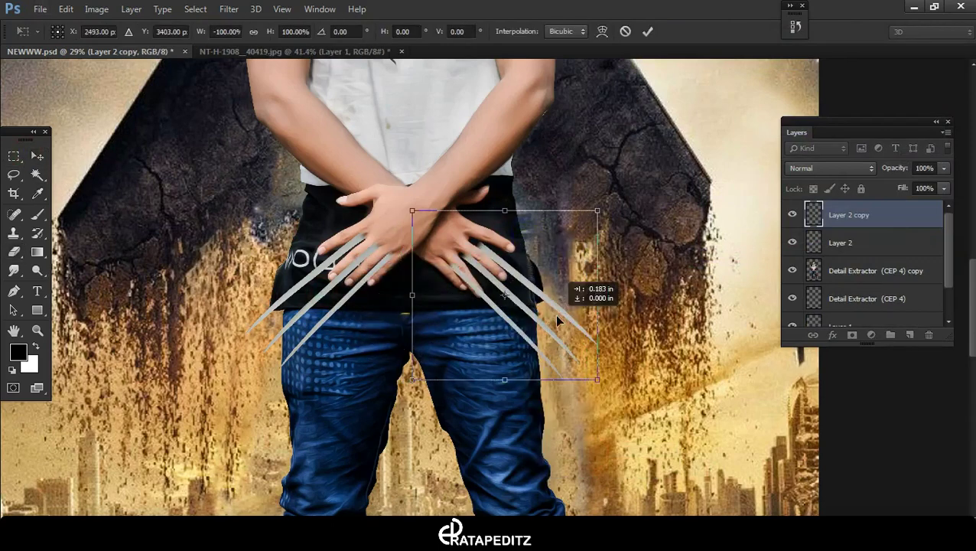
drag(614, 195, 609, 179)
mouse_move(546, 279)
mouse_down()
mouse_move(555, 285)
mouse_move(551, 278)
mouse_up()
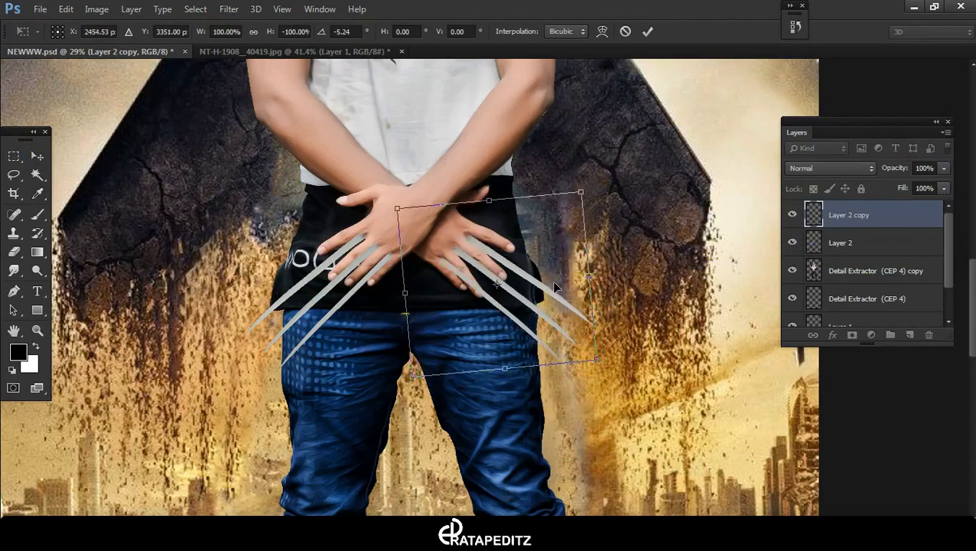
scroll(551, 278, up, 3)
key(Return)
Try moving the claws copy beneath the cut-out, undo it, and select Detail Extractor (CEP 4) copy
scroll(514, 285, up, 2)
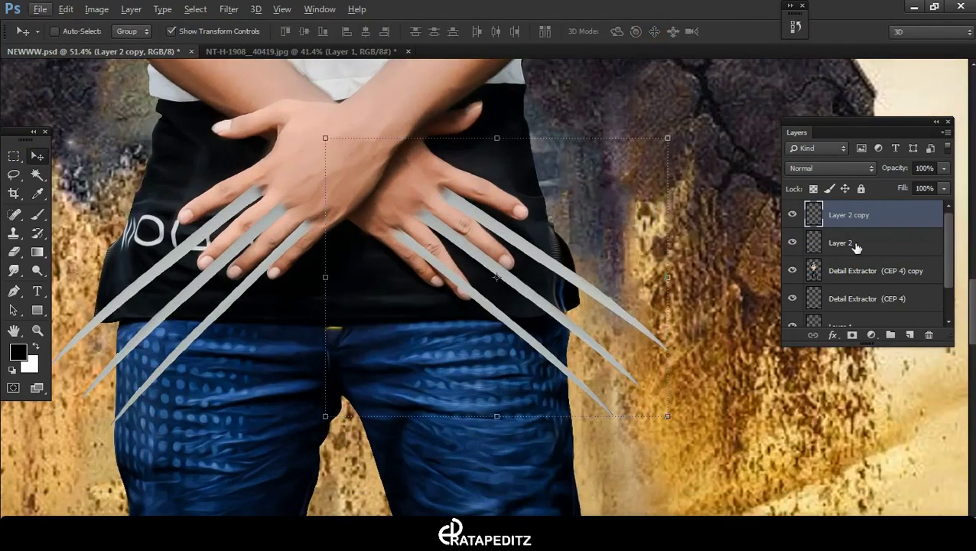
drag(864, 219, 868, 276)
key(ctrl+z)
click(860, 276)
Hide Layer 2 and Layer 2 copy, cancel a trial Puppet Warp, and pick Quick Selection
click(793, 243)
click(793, 215)
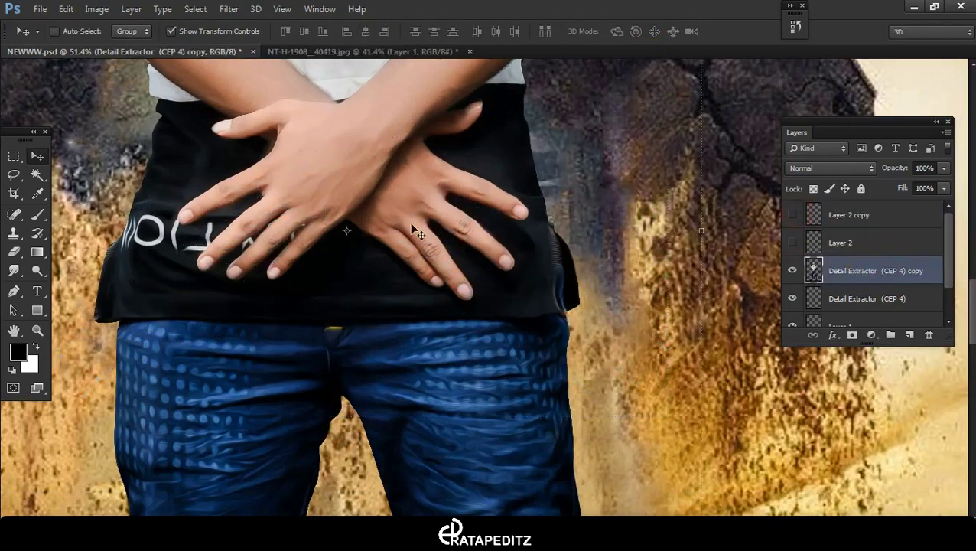
click(65, 8)
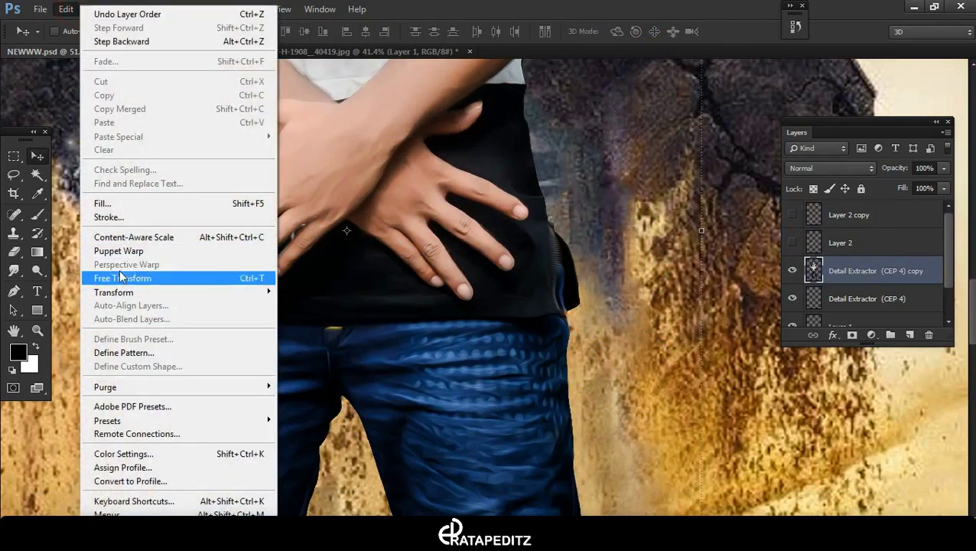
click(138, 257)
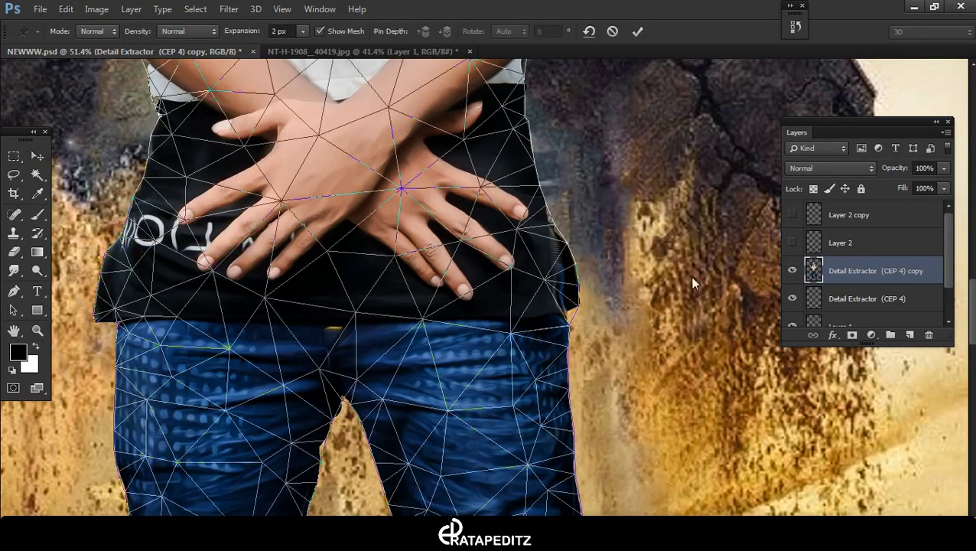
click(612, 31)
click(37, 175)
click(79, 172)
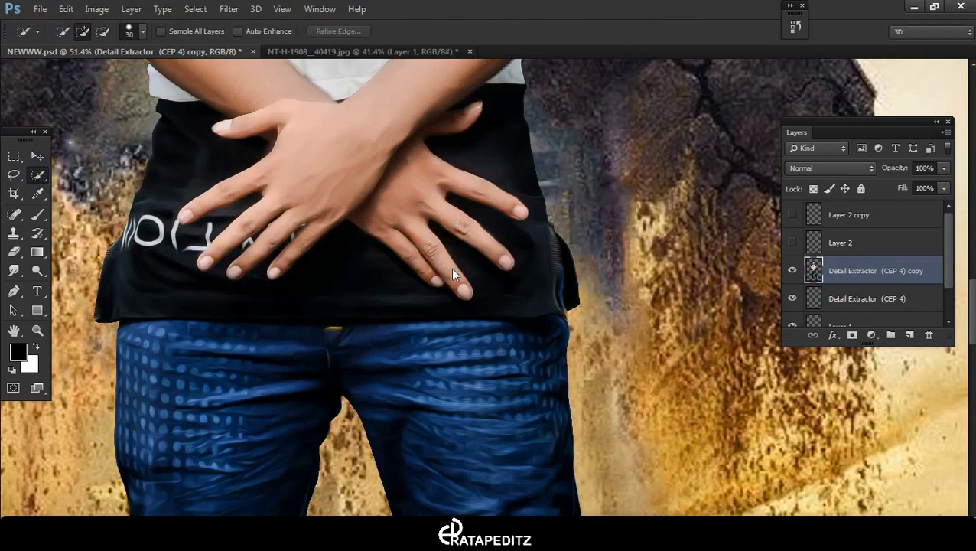
Place a Puppet Warp mesh over the selected finger, abandoning an initial free transform
click(66, 8)
click(344, 317)
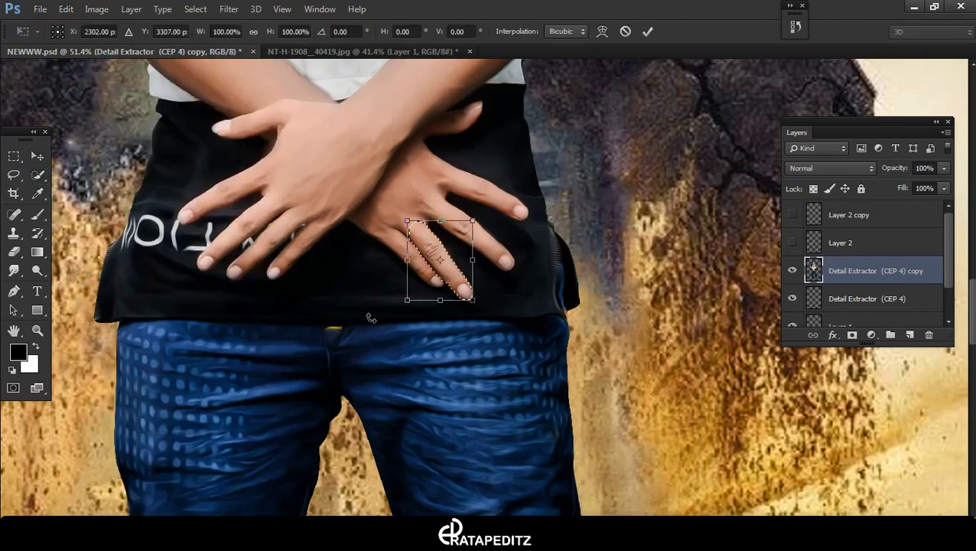
click(67, 8)
click(122, 278)
click(66, 8)
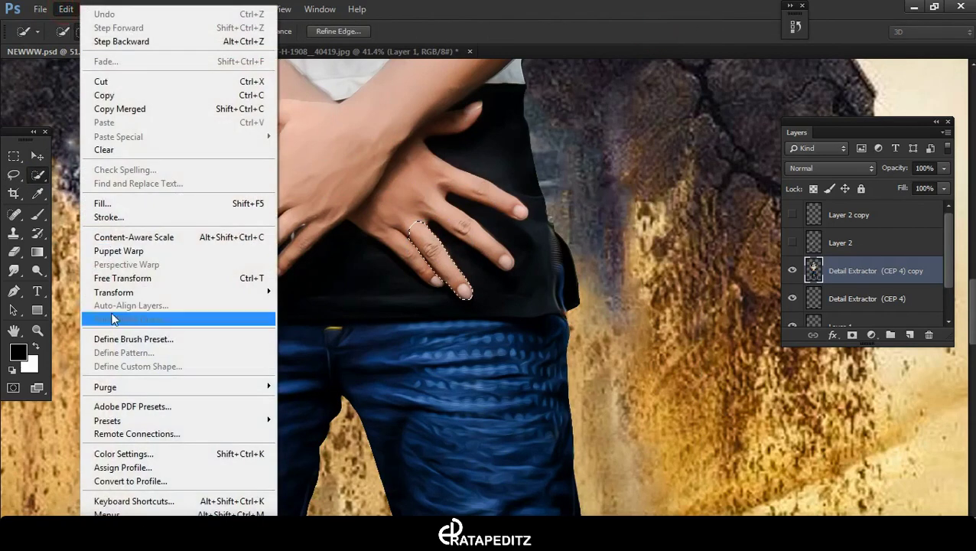
click(119, 251)
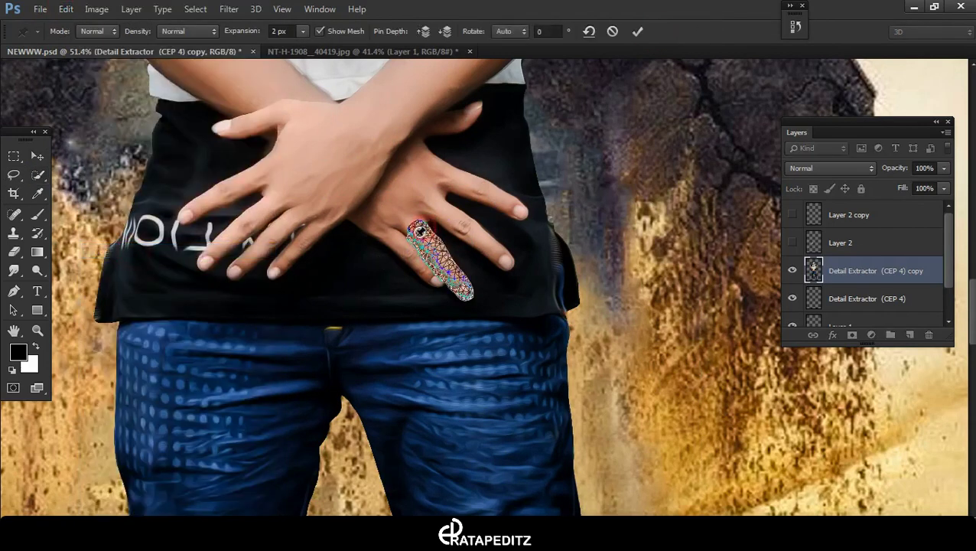
Pin and drag the finger to bend its tip outward, then commit the warp
drag(462, 294, 477, 288)
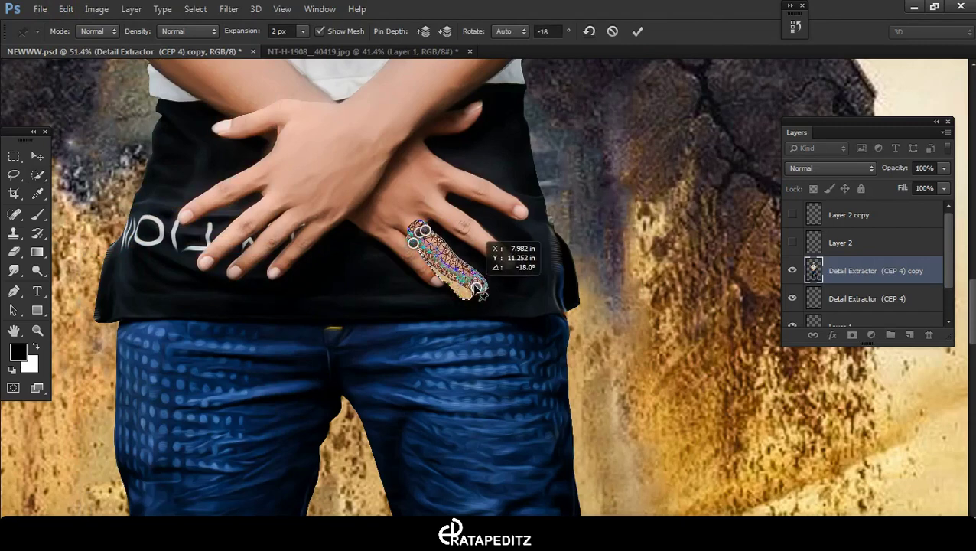
click(450, 264)
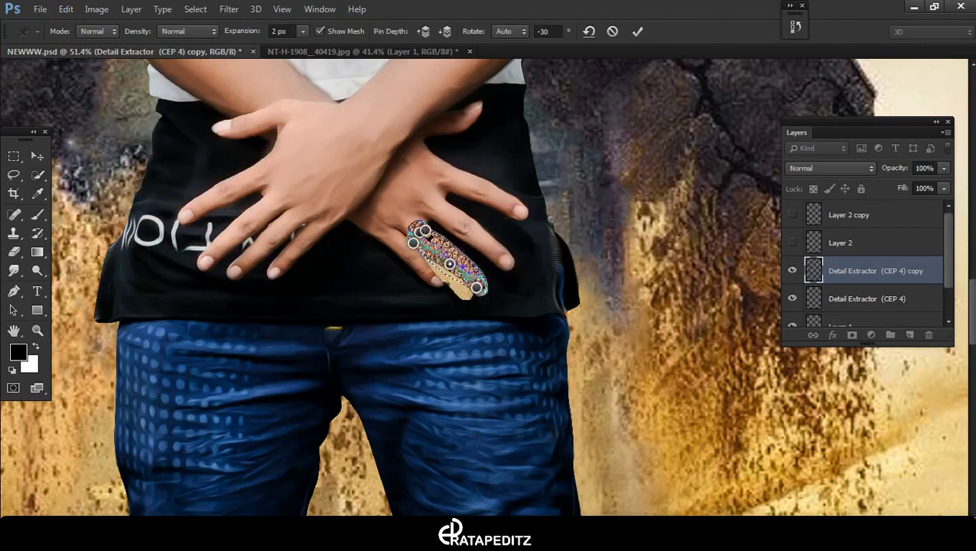
drag(418, 230, 422, 228)
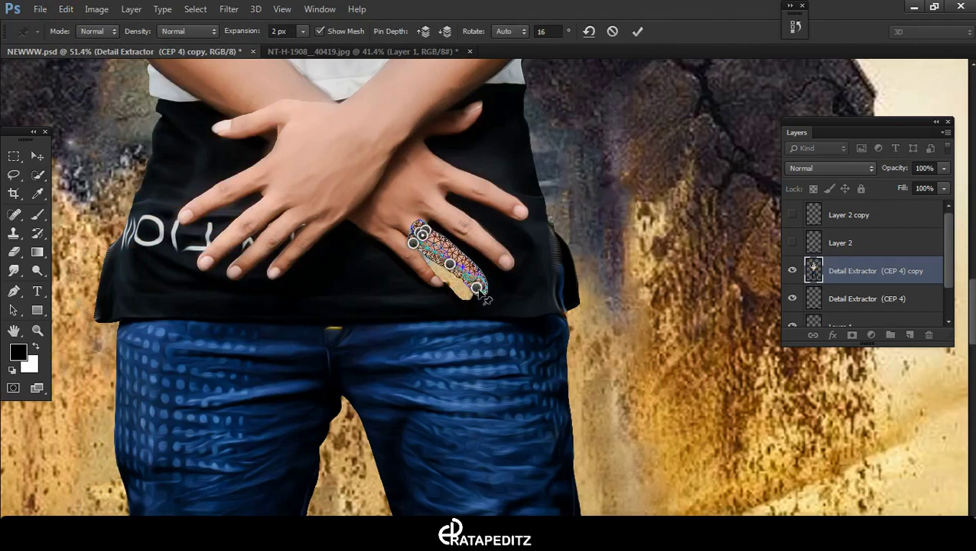
drag(478, 289, 457, 263)
click(456, 264)
click(637, 31)
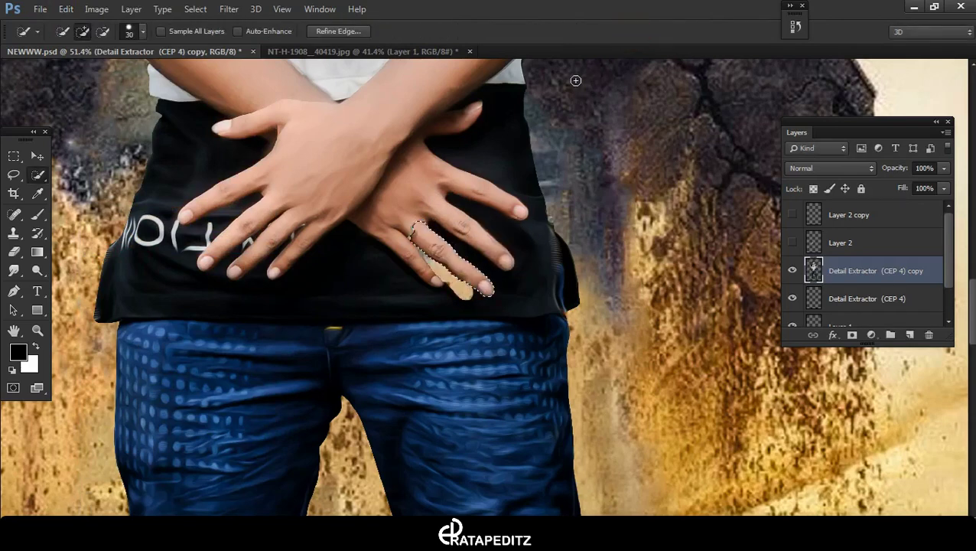
Deselect the warped finger and make the claw layers visible
click(39, 157)
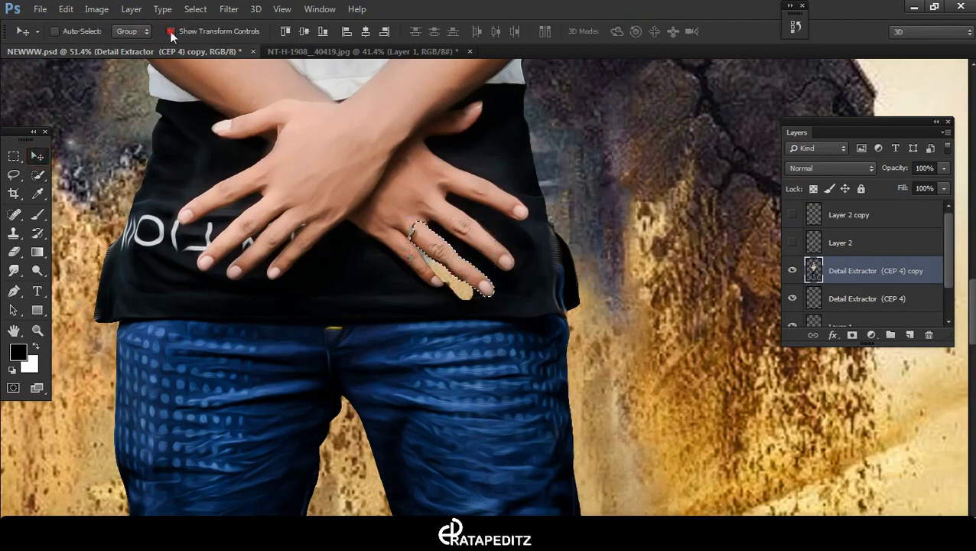
key(ctrl+d)
alt+scroll(532, 265, up, 2)
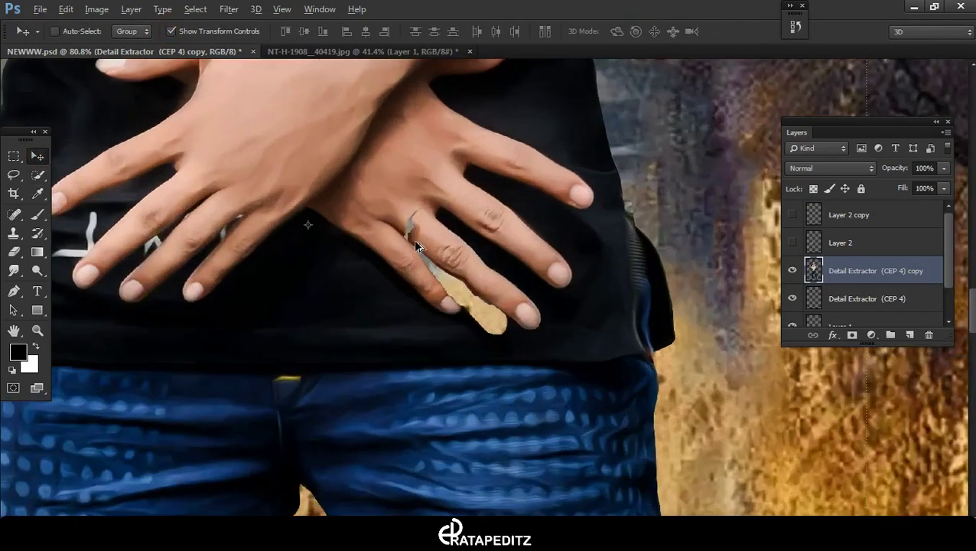
alt+scroll(527, 279, up, 2)
key(s)
alt+scroll(541, 289, down, 4)
alt+scroll(520, 287, up, 1)
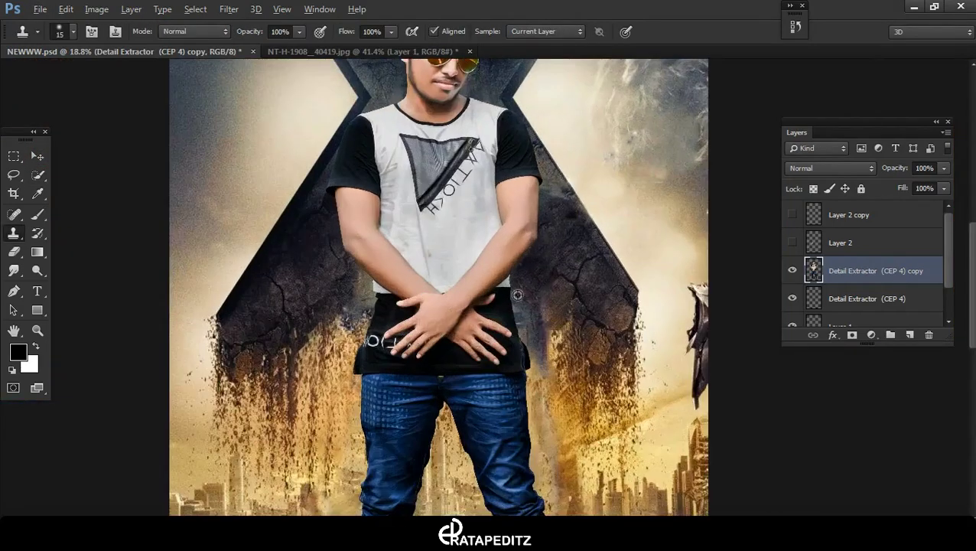
alt+scroll(504, 284, up, 1)
click(793, 214)
Merge Layer 2 and Layer 2 copy into one claw layer and open its Layer Style
alt+scroll(526, 274, down, 2)
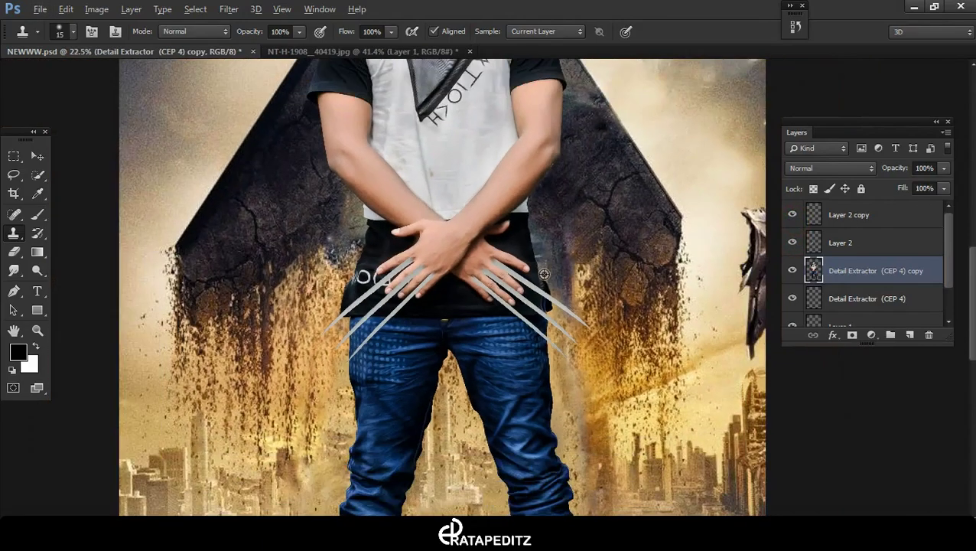
alt+scroll(526, 273, down, 2)
alt+scroll(526, 273, down, 1)
alt+scroll(526, 273, up, 2)
alt+scroll(525, 273, up, 2)
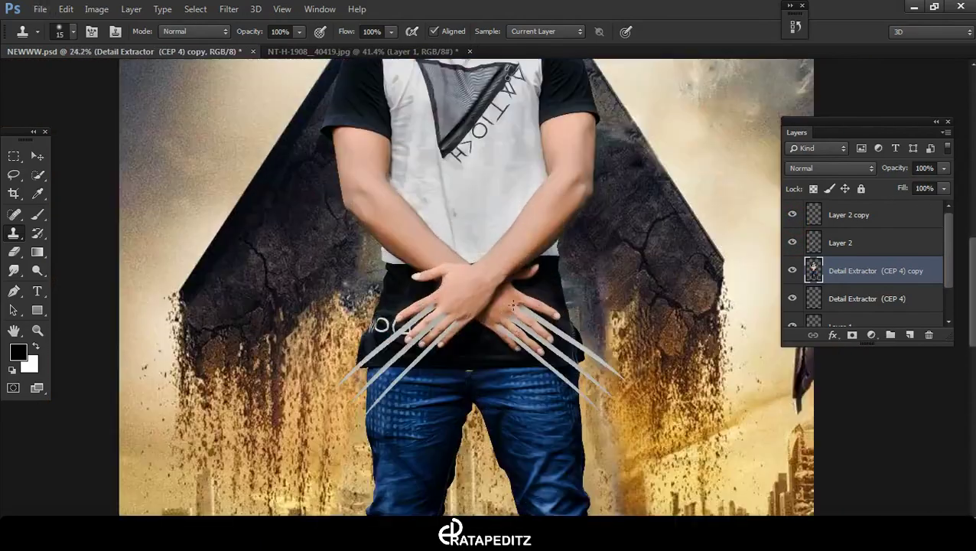
click(879, 242)
shift+click(884, 222)
right_click(885, 222)
click(612, 437)
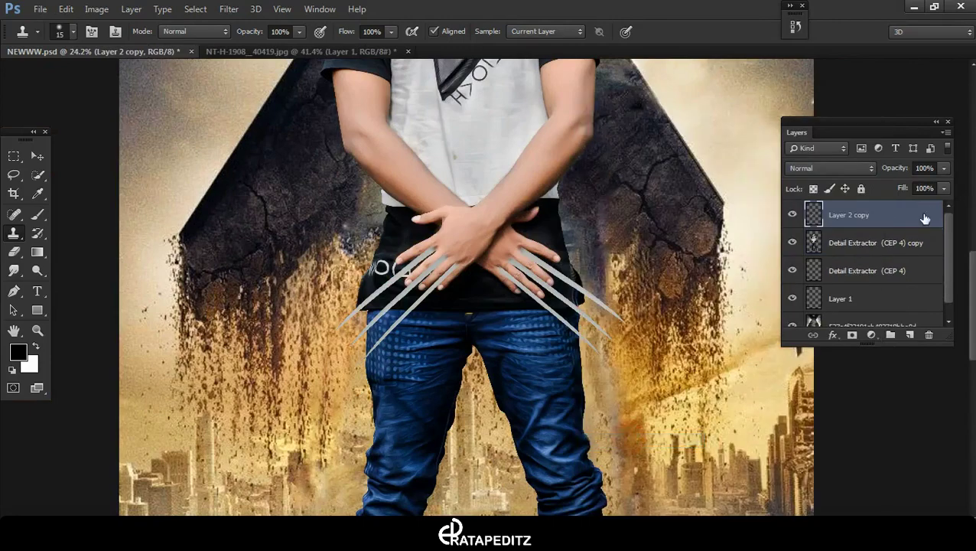
double_click(926, 217)
Add Bevel & Emboss to the claws with minimal size, adjusted depth and a contour
click(595, 69)
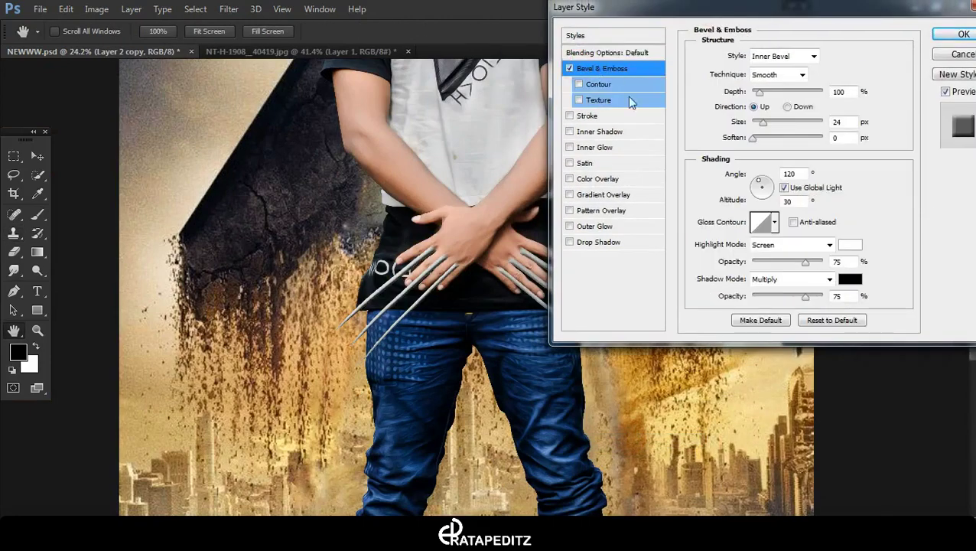
drag(763, 123, 750, 134)
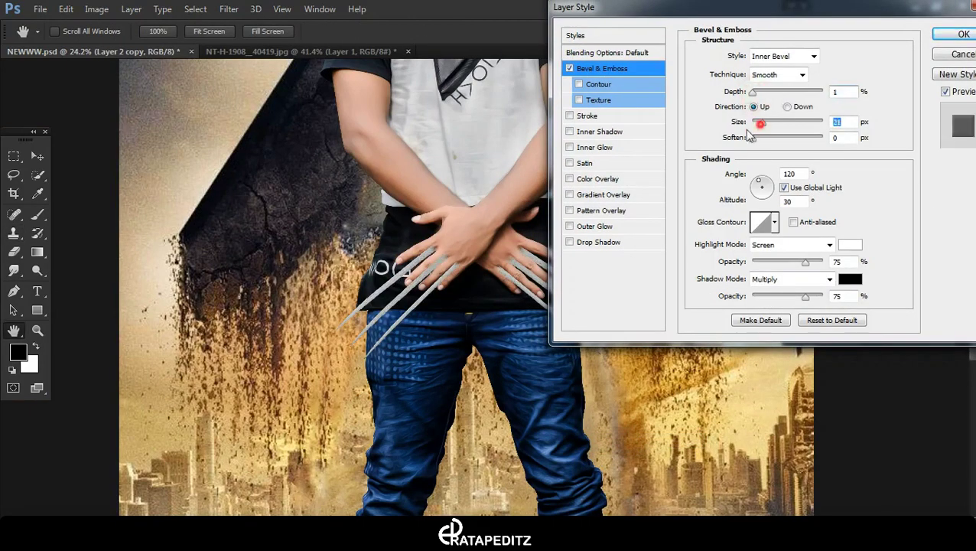
mouse_move(753, 91)
mouse_down()
mouse_move(768, 91)
mouse_move(760, 128)
mouse_up()
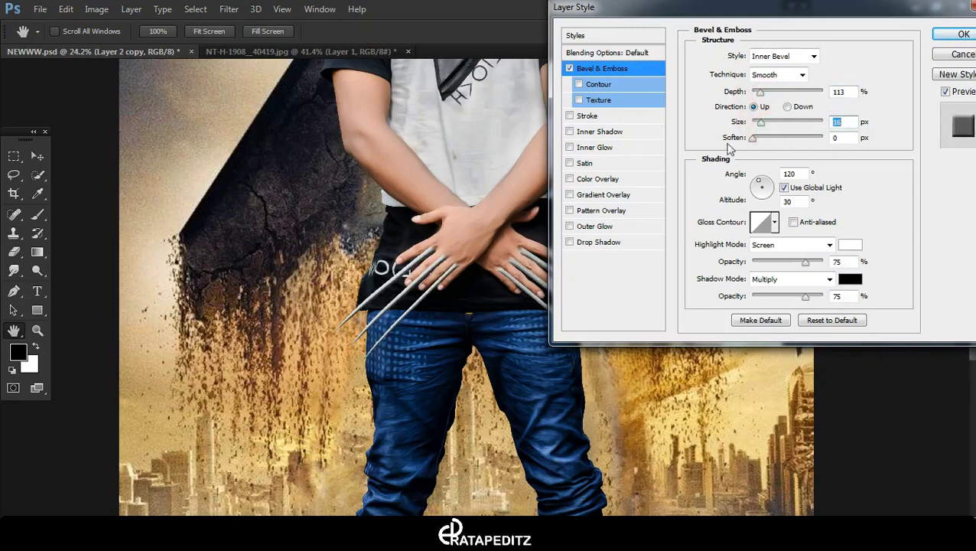
click(579, 84)
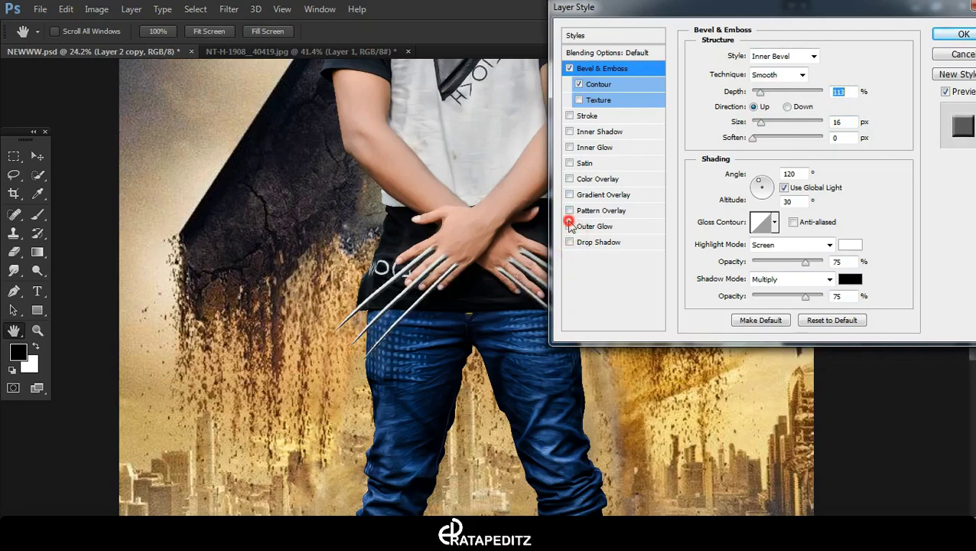
Try a white Outer Glow on the claws, then turn it off
click(594, 226)
click(728, 106)
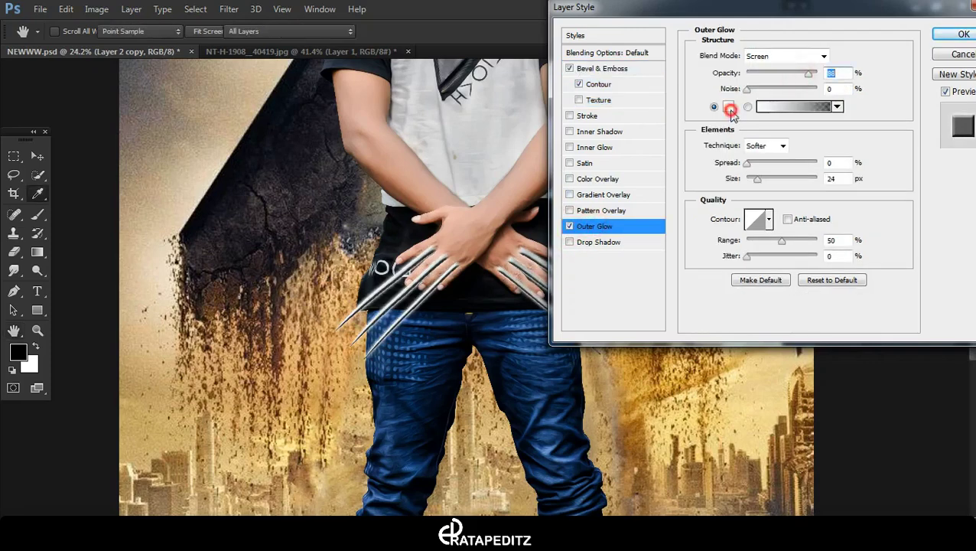
drag(742, 99, 777, 98)
drag(771, 156, 772, 176)
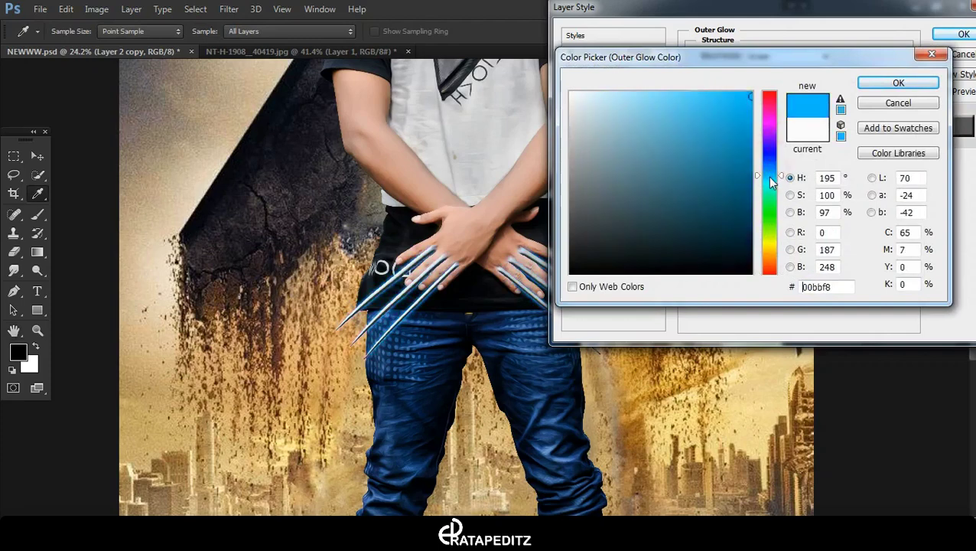
mouse_move(752, 120)
mouse_down()
mouse_move(570, 92)
mouse_move(570, 274)
mouse_move(571, 93)
mouse_up()
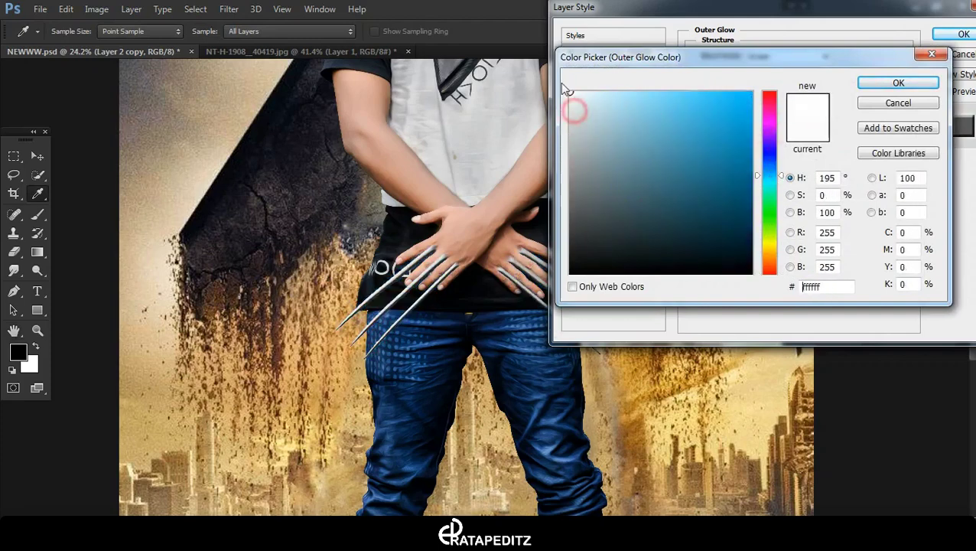
click(897, 81)
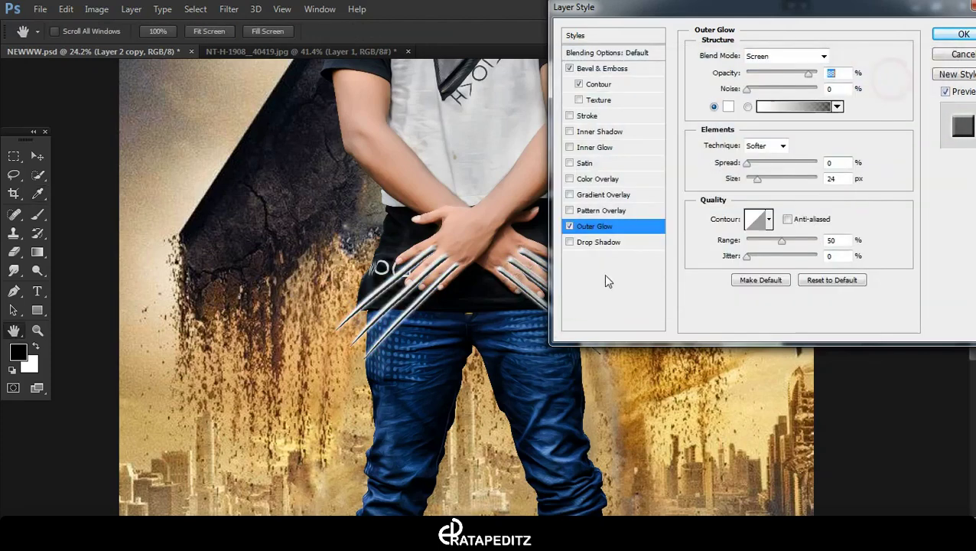
click(569, 227)
Add a Pattern Overlay using the light-blue pattern with Normal blend mode
click(569, 210)
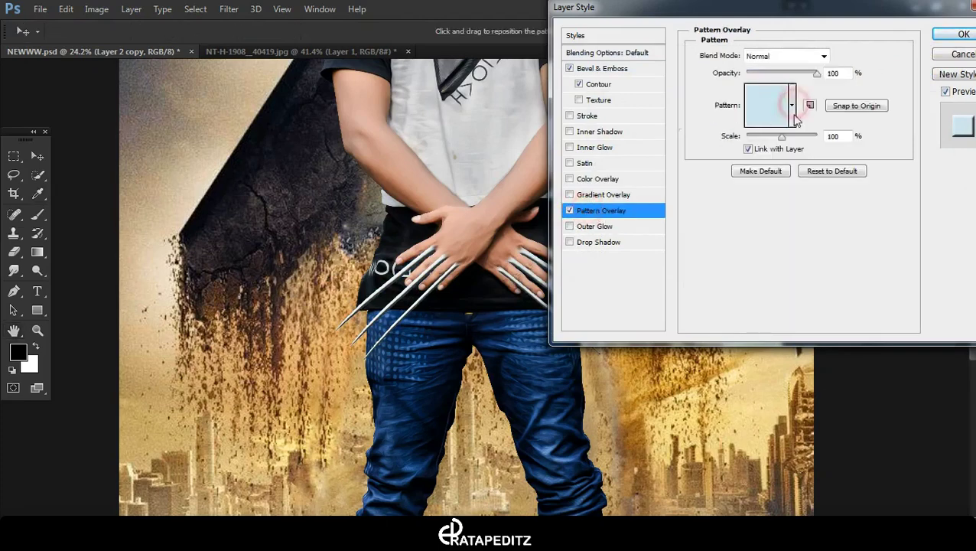
click(791, 105)
click(768, 152)
click(746, 195)
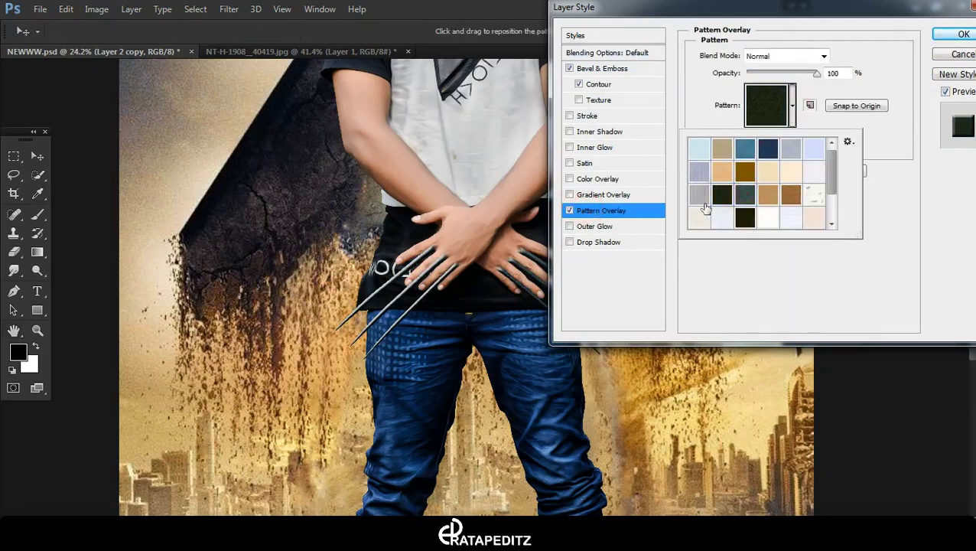
key(Escape)
click(791, 105)
click(699, 151)
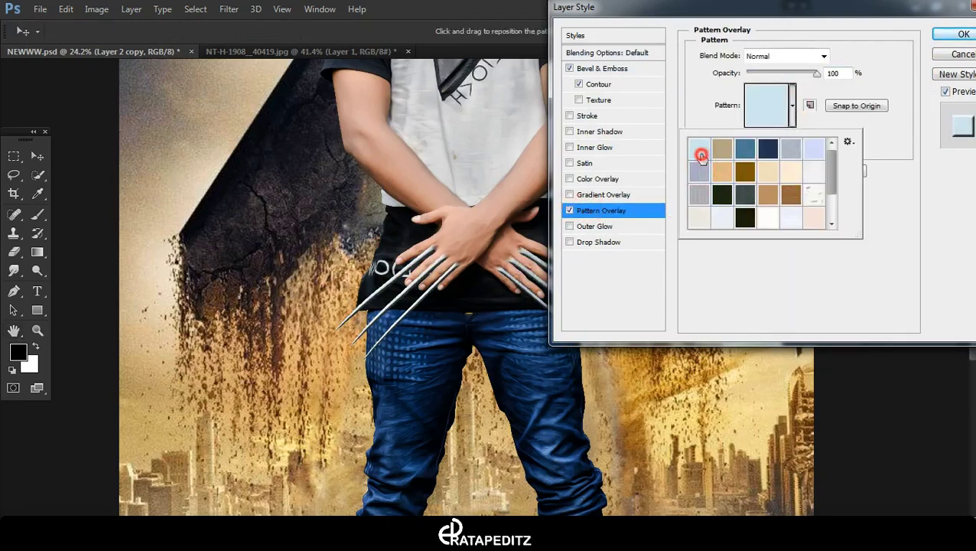
click(839, 92)
click(786, 56)
click(775, 143)
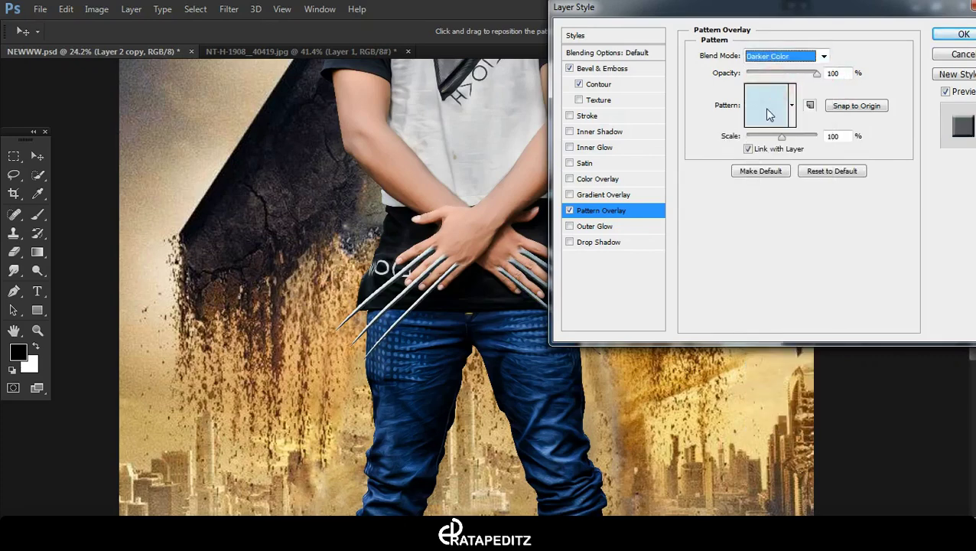
key(Down)
key(Down)
key(Down)
key(Down)
key(Down)
key(Down)
key(Up)
key(Up)
key(Up)
key(Up)
key(Up)
key(Up)
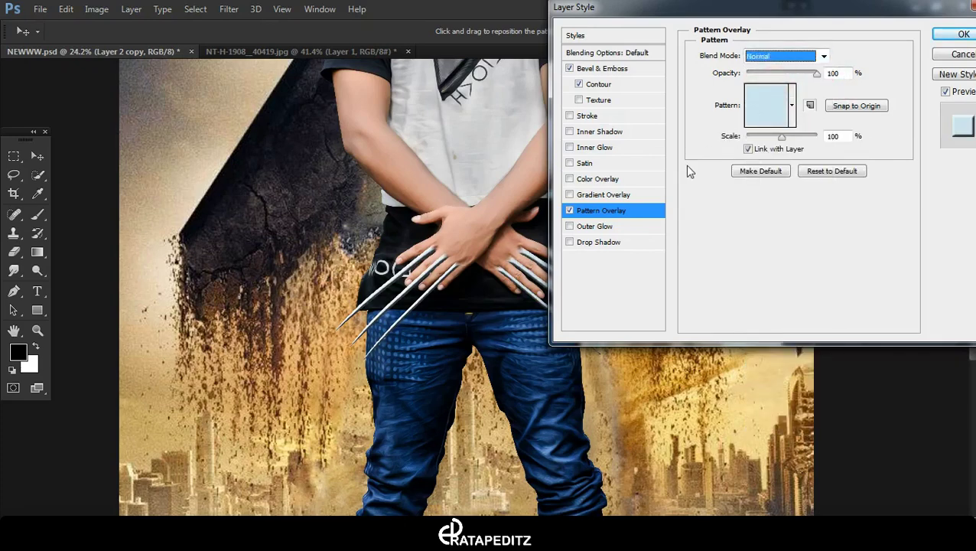
Add a Gradient Overlay, leave inner glow and shadow off, disable Stroke, and apply
click(570, 195)
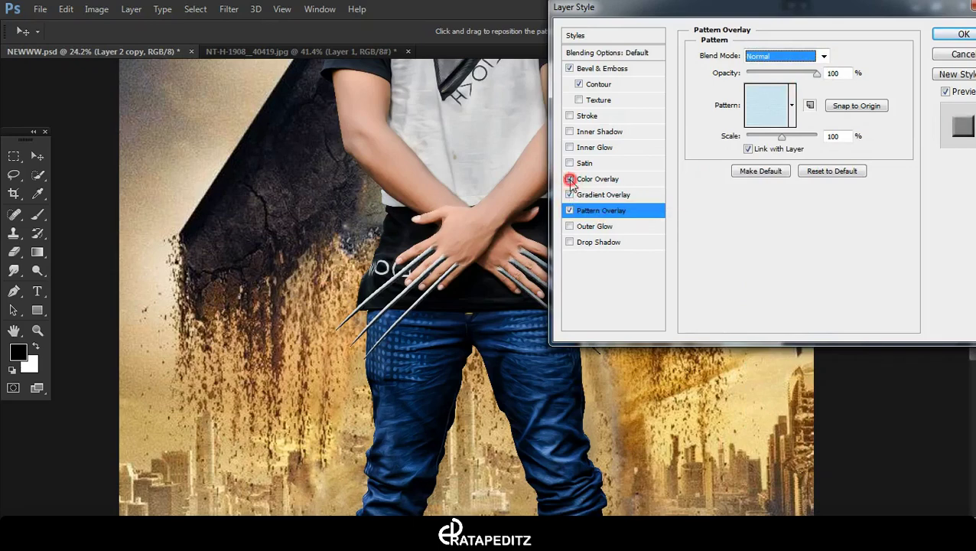
click(569, 147)
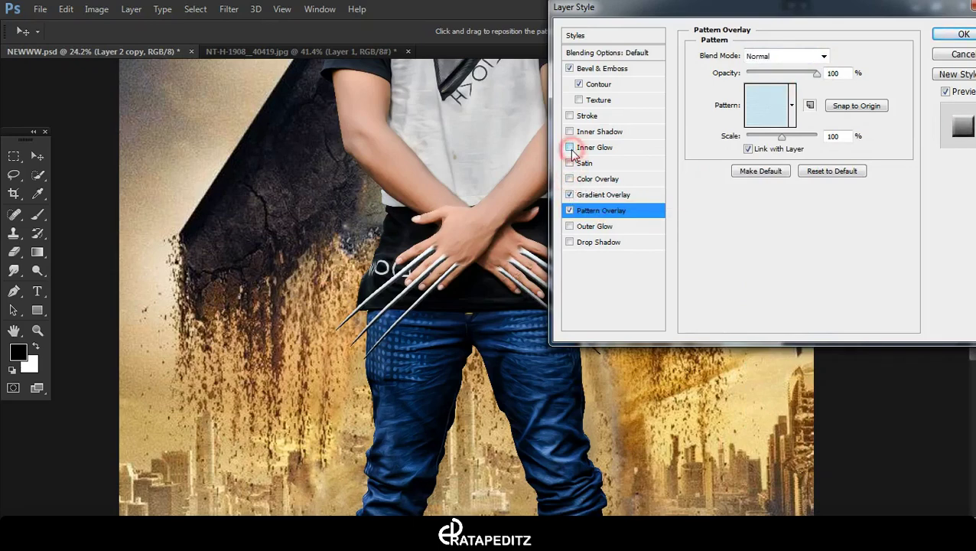
click(570, 131)
click(569, 132)
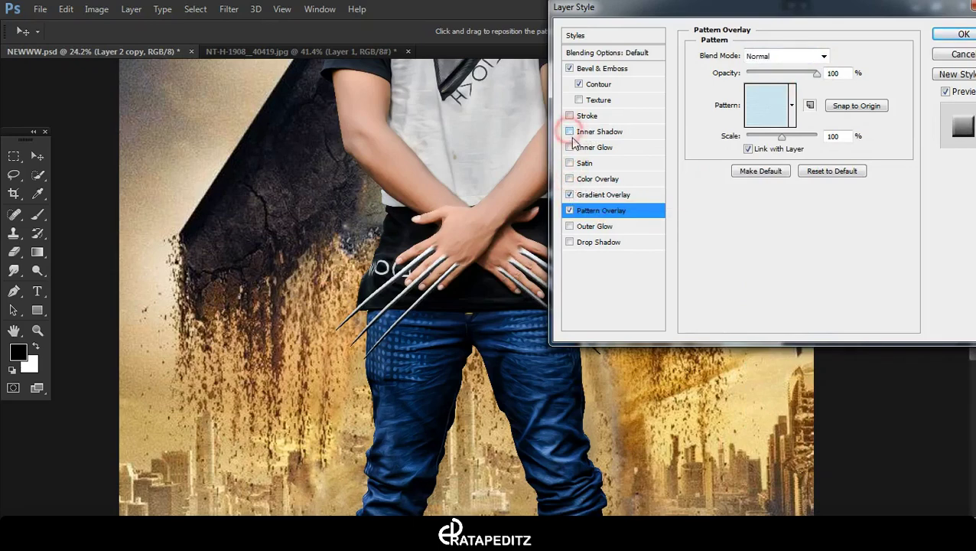
drag(858, 10, 854, 10)
click(566, 115)
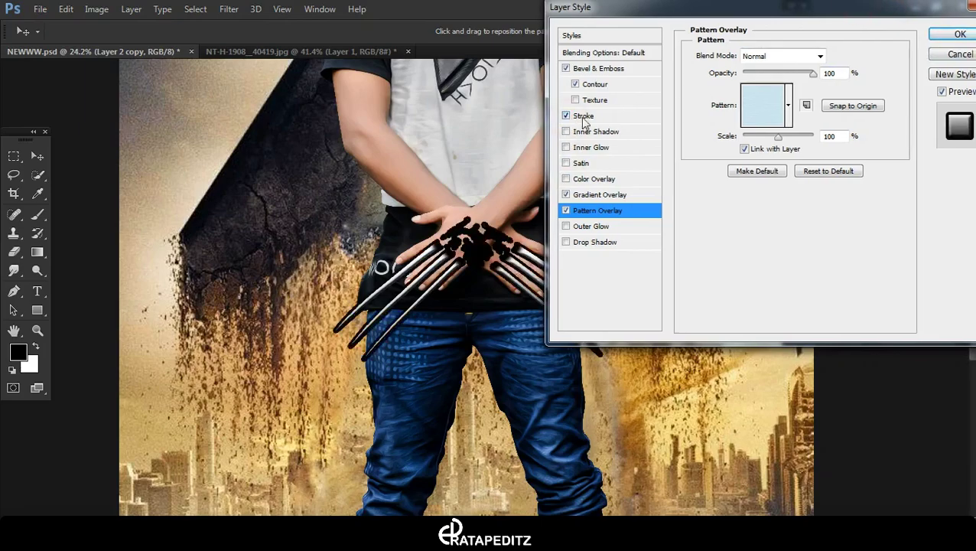
click(962, 35)
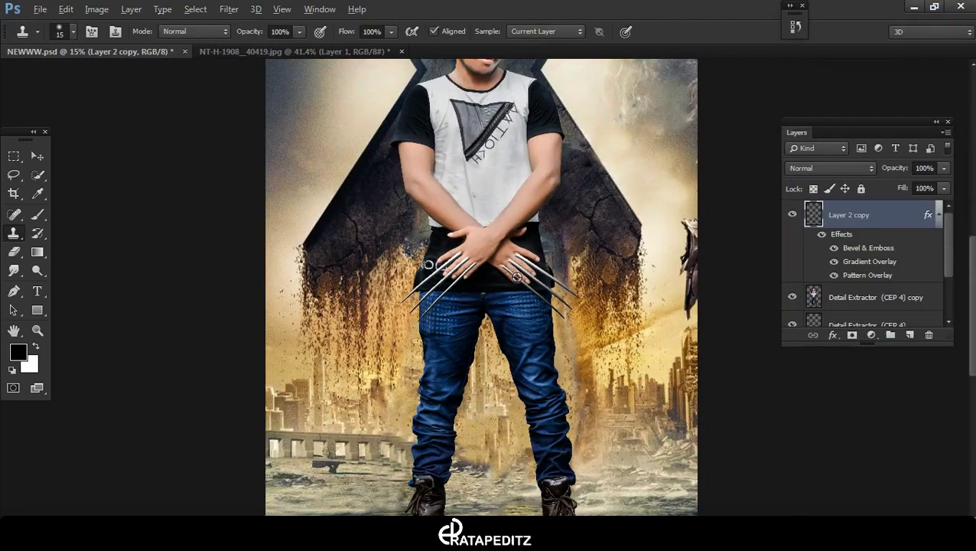
Duplicate the Detail Extractor (CEP 4) copy layer into Detail Extractor (CEP 4) copy 2
scroll(500, 316, down, 2)
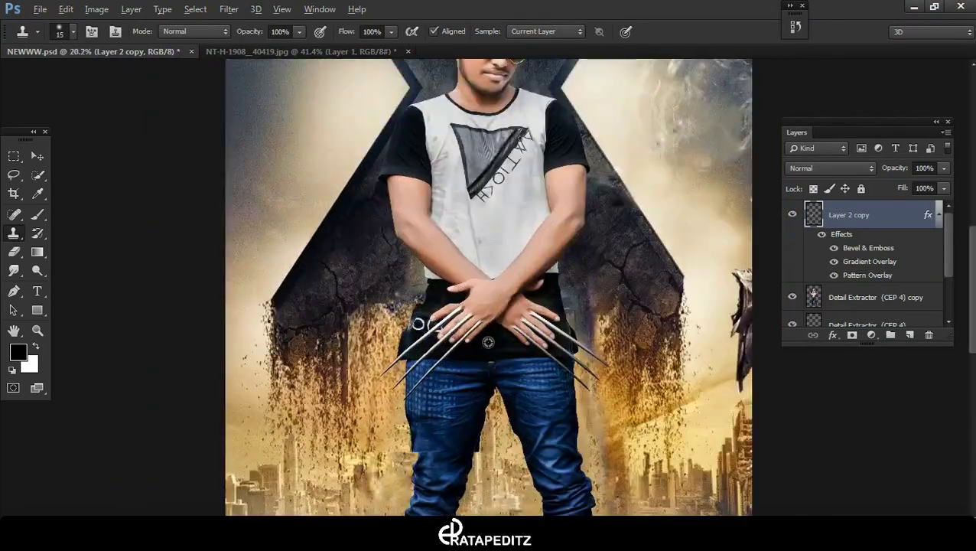
scroll(482, 321, up, 8)
scroll(464, 329, up, 2)
click(863, 300)
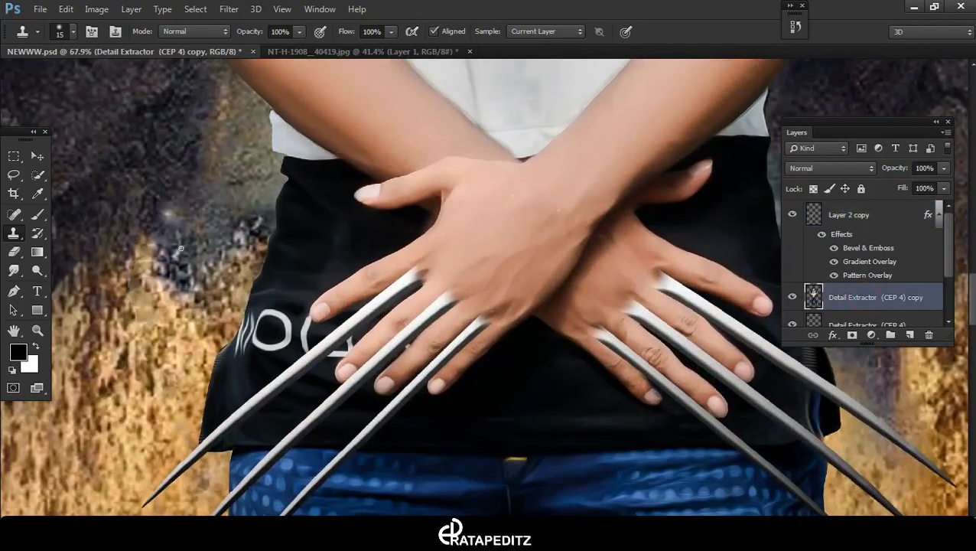
scroll(893, 326, down, 3)
scroll(860, 274, up, 3)
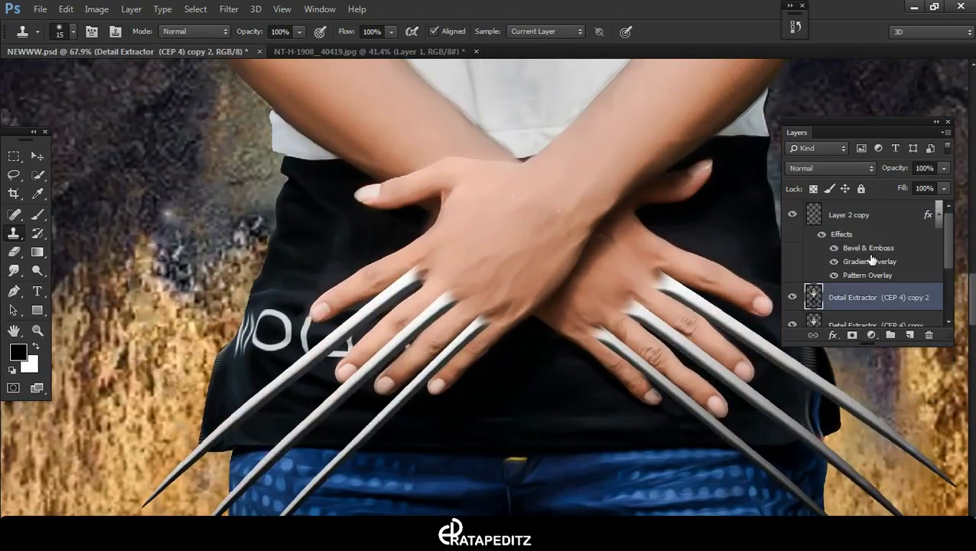
right_click(867, 214)
drag(646, 238, 879, 252)
click(879, 245)
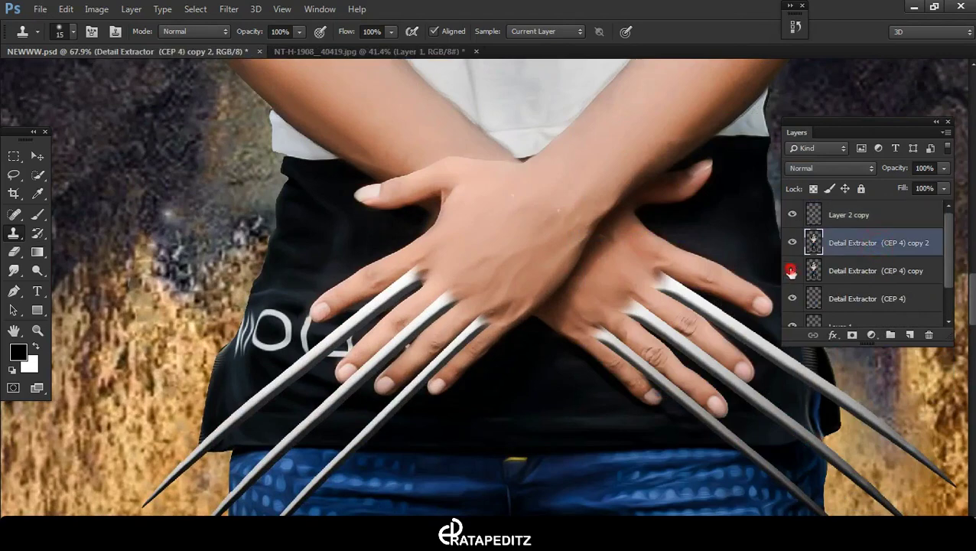
click(13, 251)
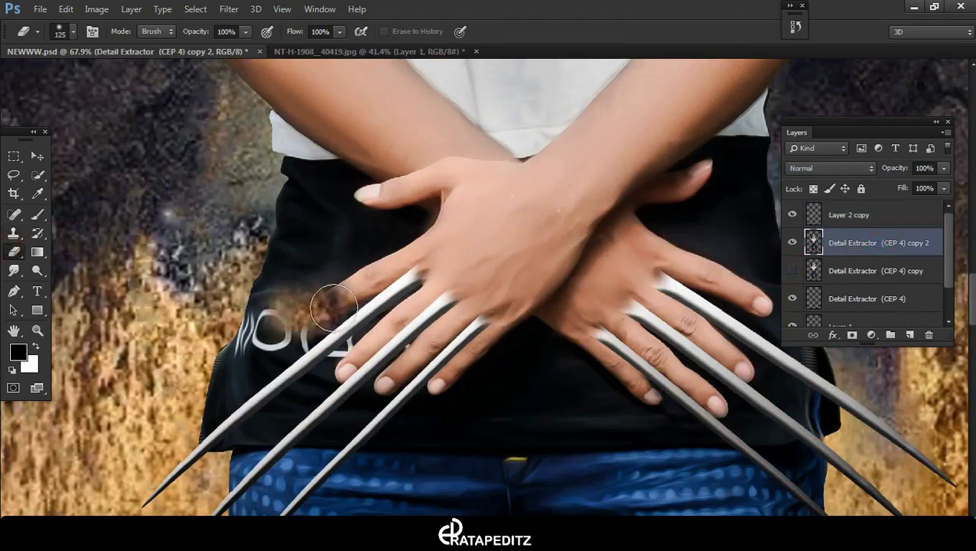
Show the original copy and merge both Detail Extractor layers, fitting the poster on screen
click(795, 272)
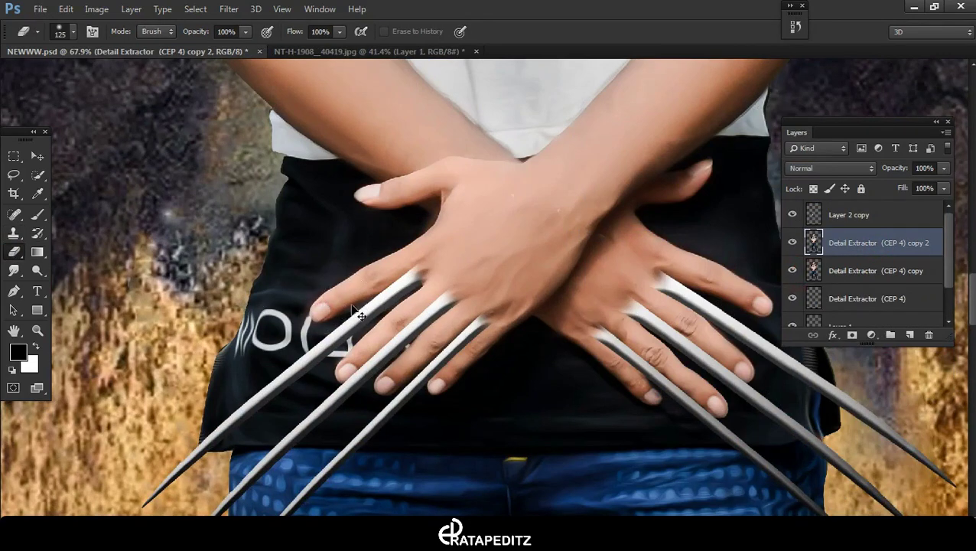
scroll(359, 304, down, 3)
scroll(348, 310, down, 2)
ctrl+click(876, 271)
right_click(867, 268)
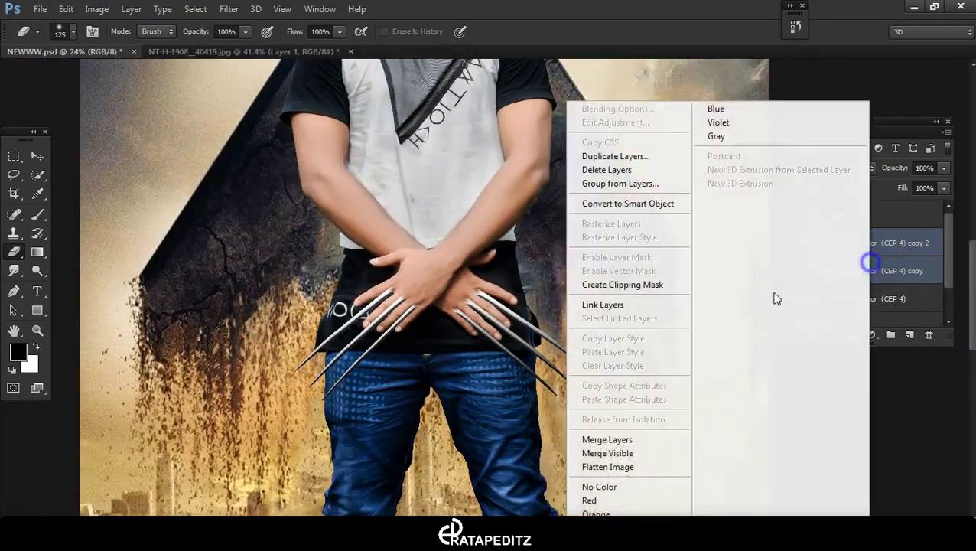
click(646, 439)
key(ctrl+0)
scroll(496, 252, down, 1)
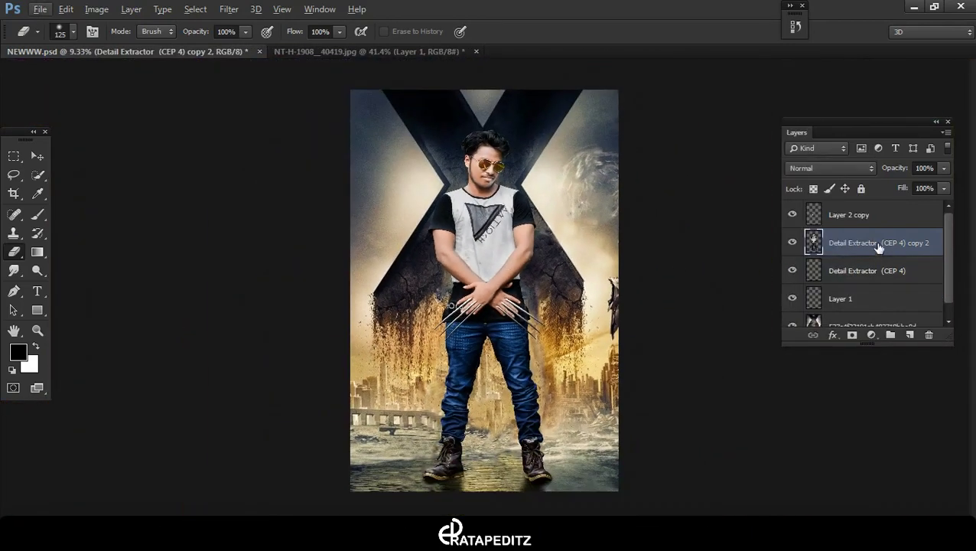
Paint orange over the man with a large brush on a new layer clipped to his photo
click(910, 336)
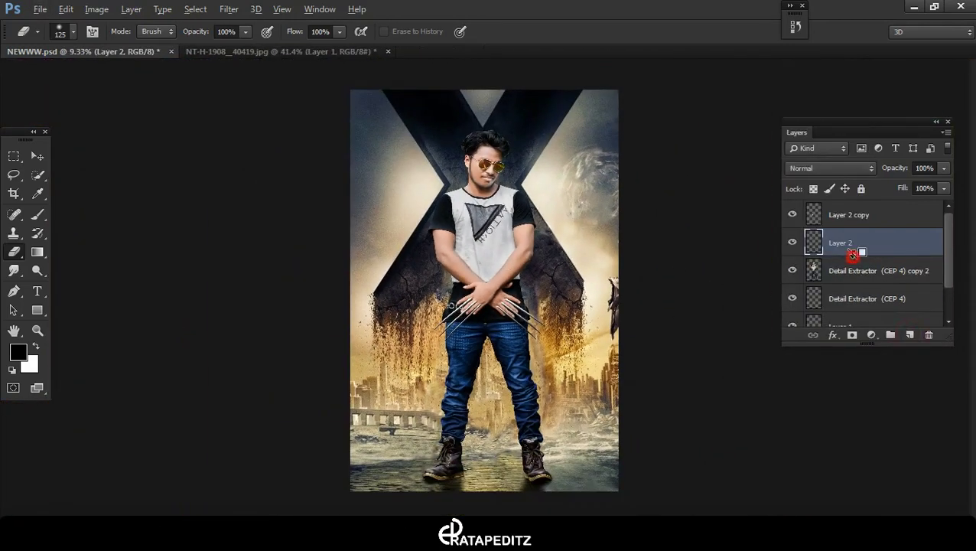
alt+click(850, 256)
alt+click(546, 347)
click(495, 229)
click(38, 214)
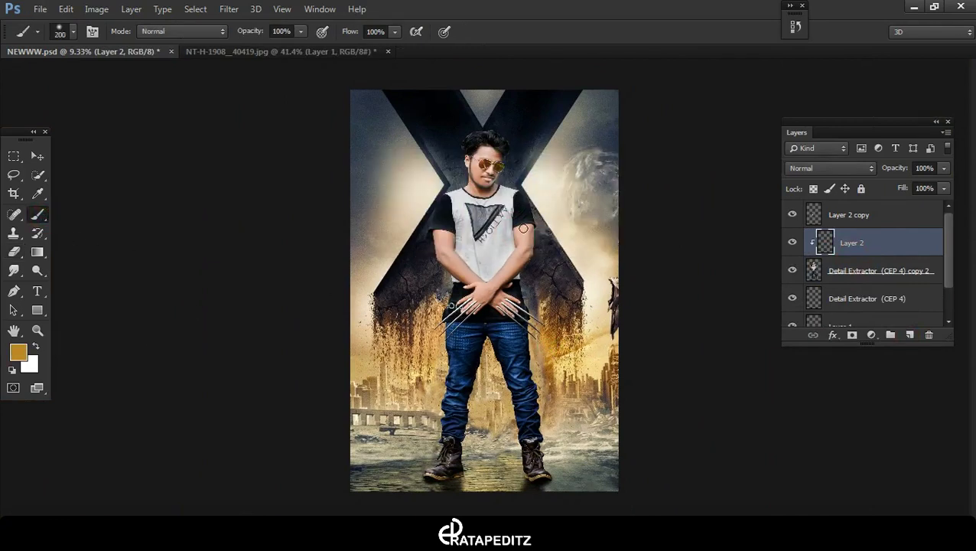
key(bracketright)
key(bracketright)
key(bracketright)
drag(512, 163, 490, 482)
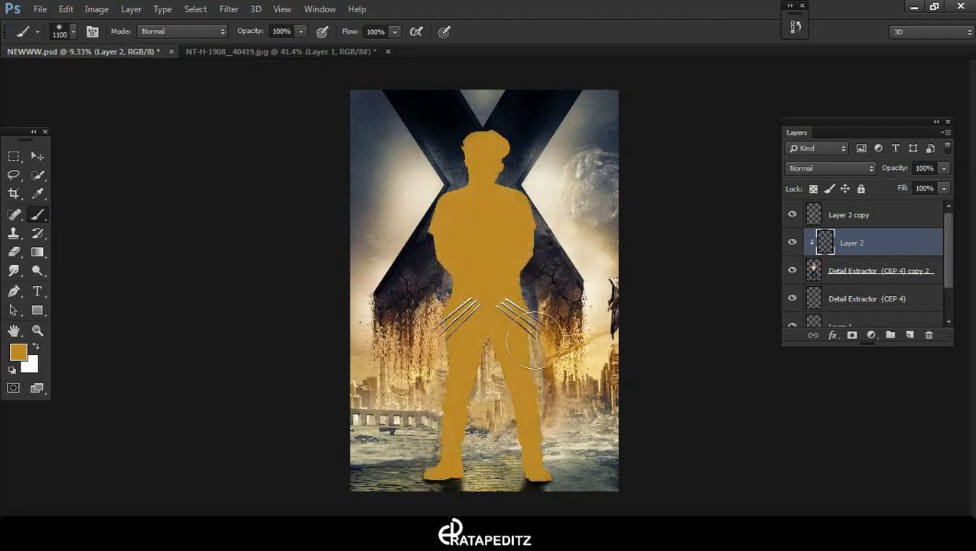
Set the orange wash layer's blend mode to Soft Light
scroll(515, 163, up, 2)
click(831, 168)
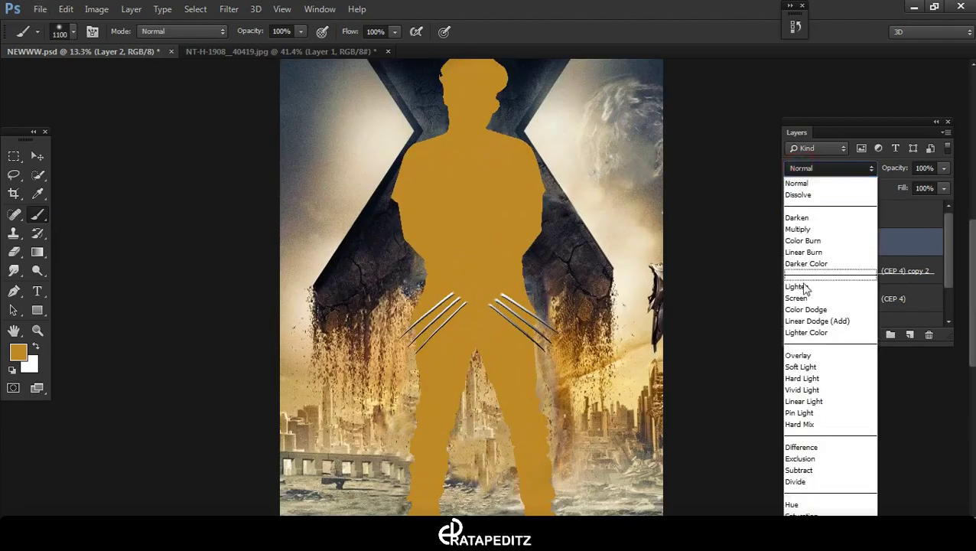
click(794, 370)
scroll(674, 321, down, 1)
scroll(604, 243, up, 2)
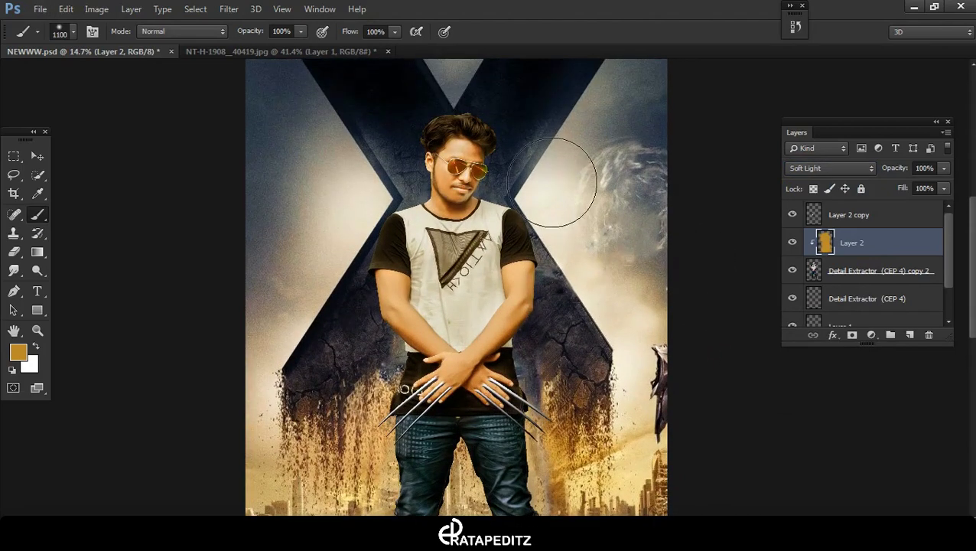
Try a second clipped layer of sky-sampled cream paint in Soft Light mode
click(918, 336)
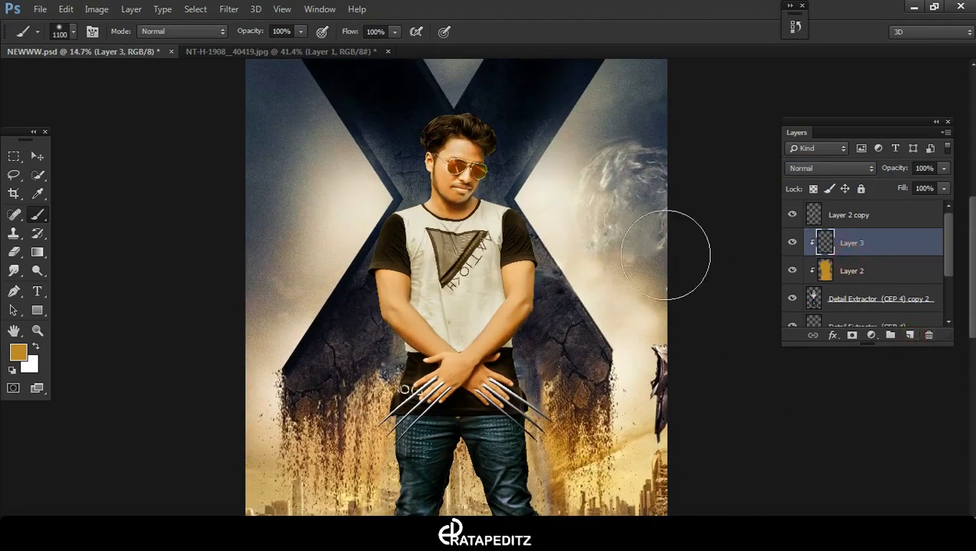
alt+click(582, 209)
mouse_move(459, 123)
mouse_down()
mouse_move(415, 365)
mouse_move(528, 391)
mouse_up()
scroll(397, 306, down, 2)
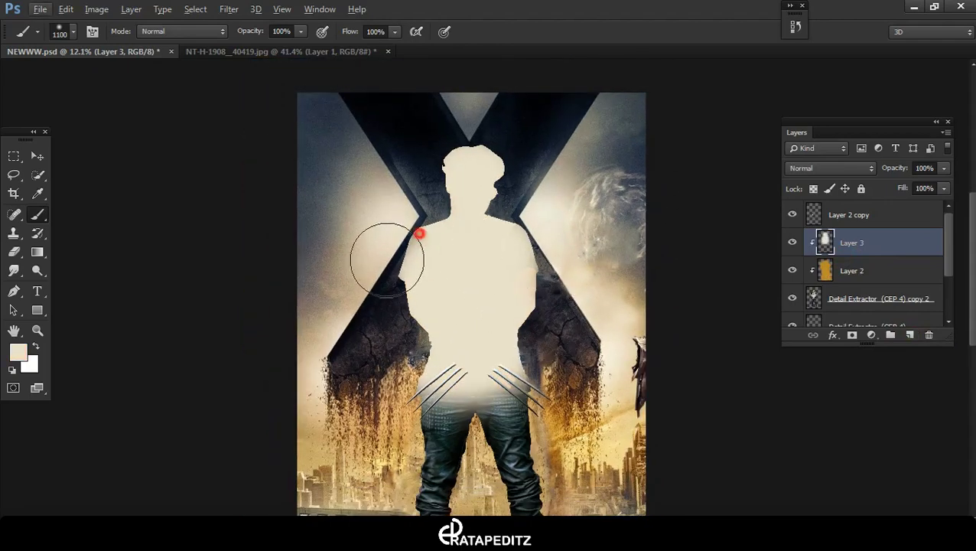
click(830, 168)
click(811, 383)
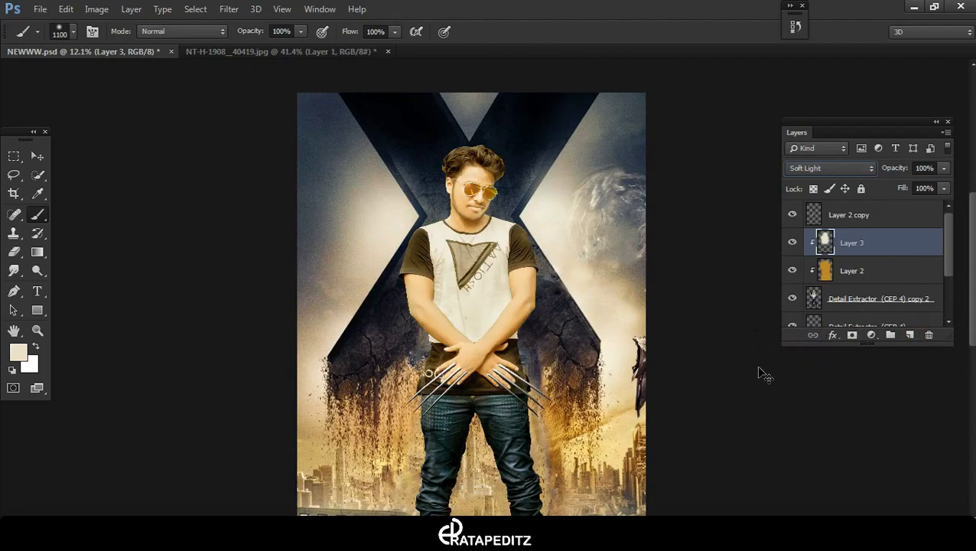
key(ctrl+z)
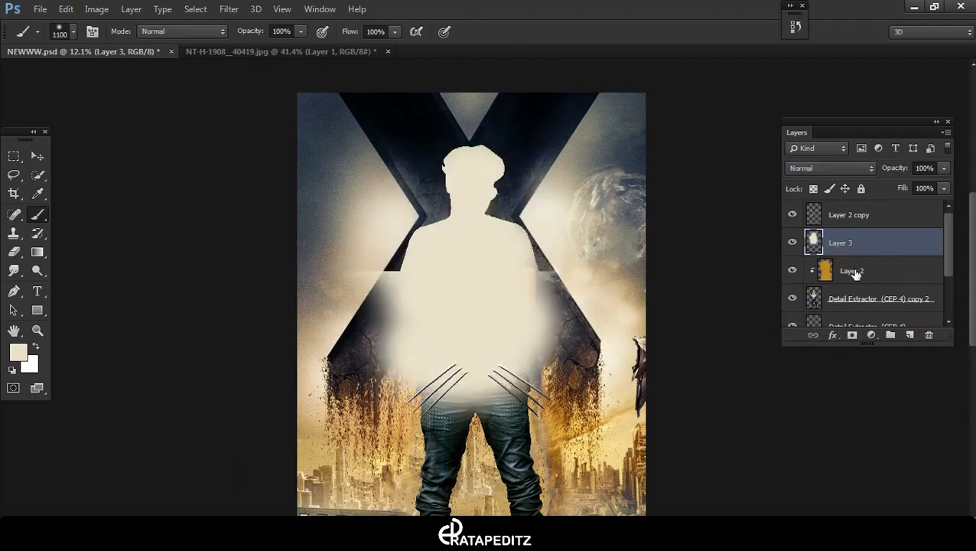
click(833, 168)
click(801, 366)
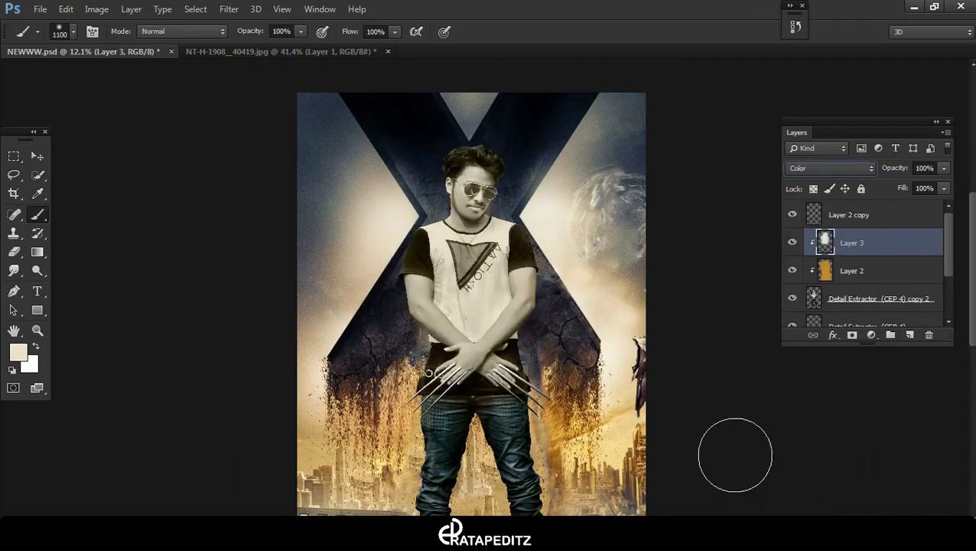
Delete the trial cream layer
drag(855, 233, 934, 339)
click(930, 336)
key(Return)
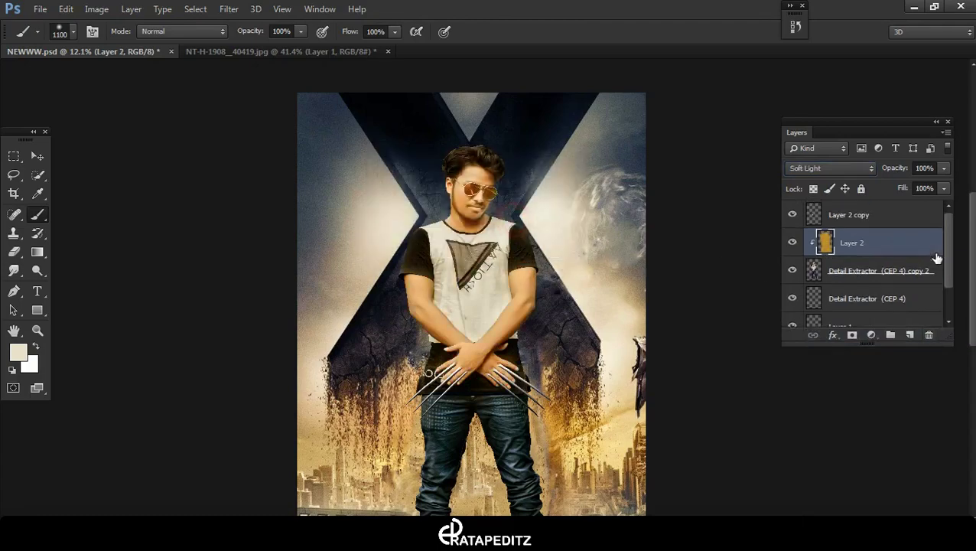
click(873, 221)
Merge the orange Soft Light wash layer into the man's photo layer
scroll(537, 370, up, 3)
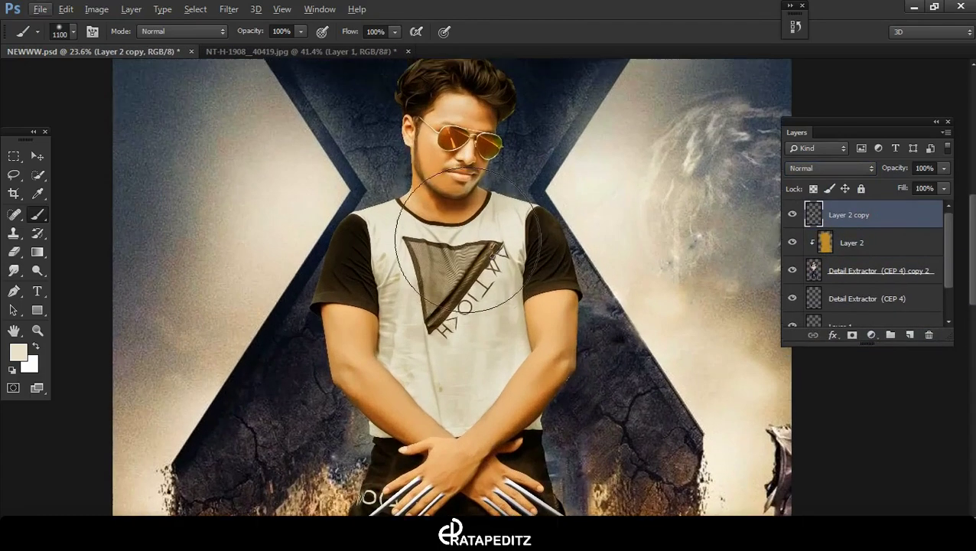
scroll(538, 370, down, 5)
scroll(538, 370, up, 1)
scroll(581, 329, up, 1)
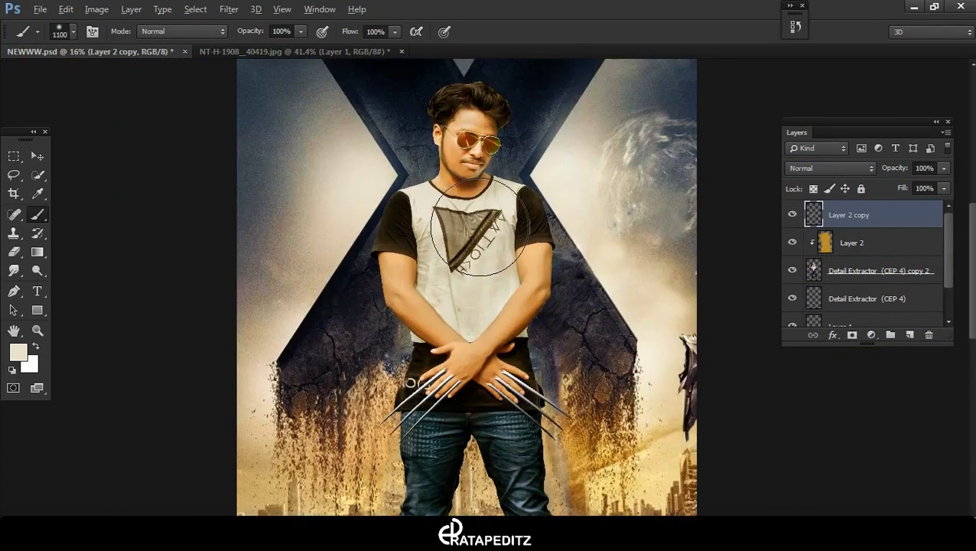
scroll(627, 298, up, 2)
scroll(670, 260, up, 2)
scroll(673, 258, down, 1)
click(852, 243)
shift+click(873, 268)
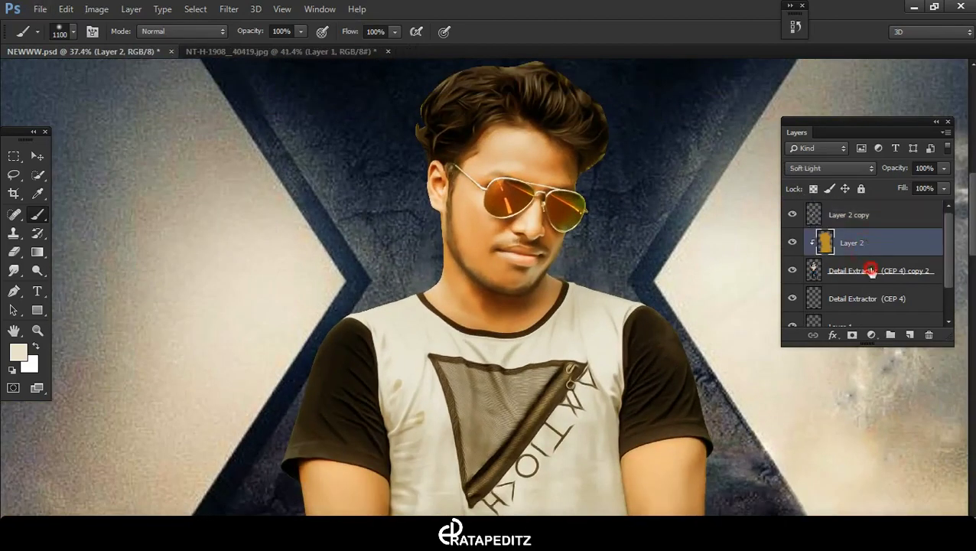
right_click(872, 267)
click(897, 260)
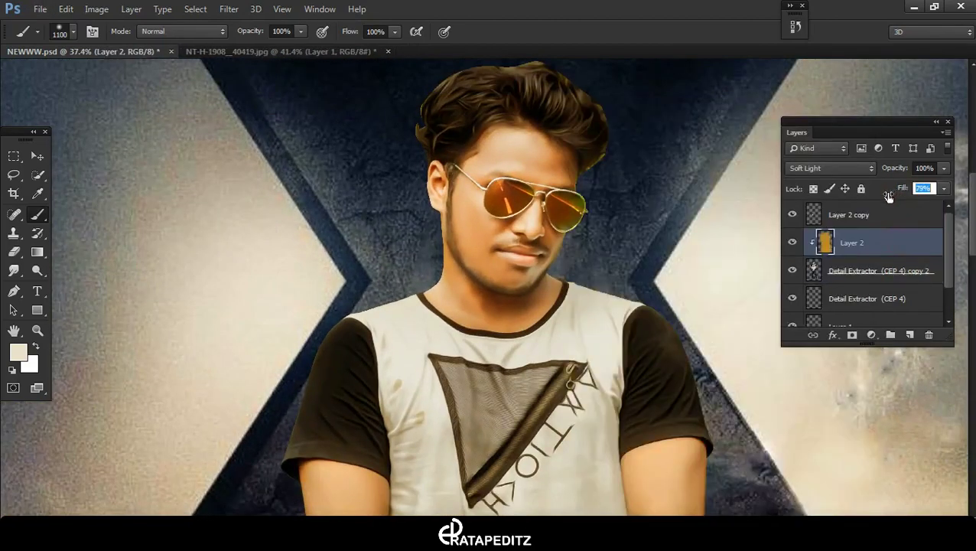
shift+click(887, 270)
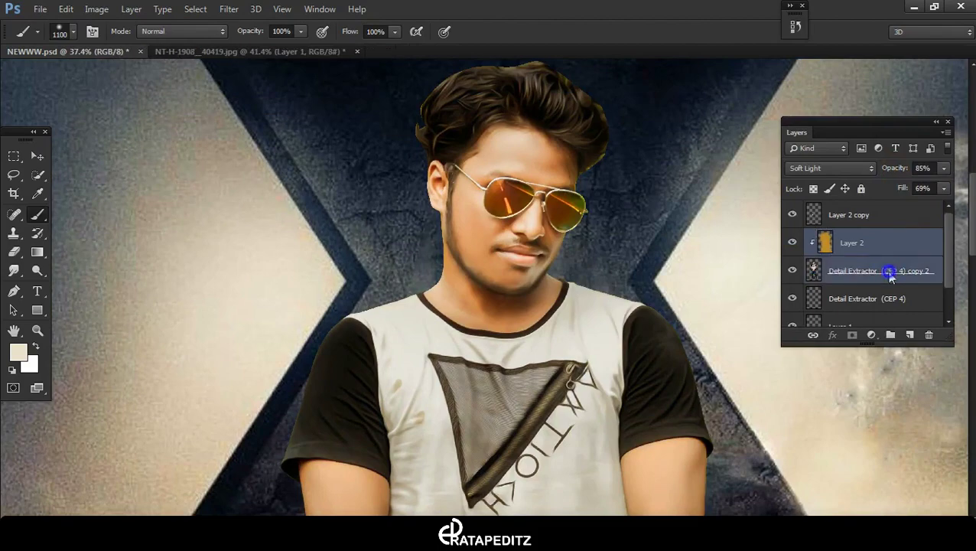
right_click(889, 272)
click(658, 441)
scroll(528, 356, down, 2)
Zoom in on the face and set up the Smudge tool with a 150 px tip at 71% strength
scroll(528, 355, down, 2)
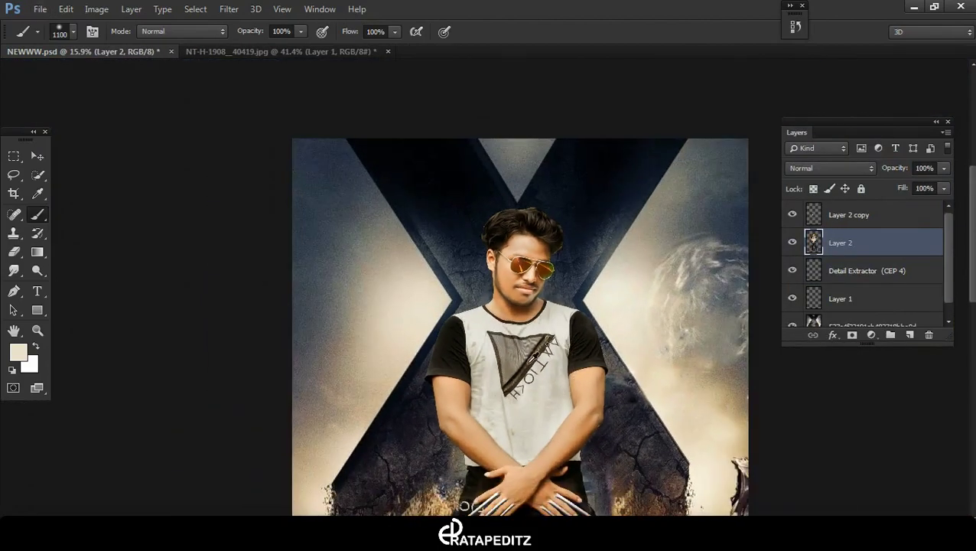
scroll(535, 364, down, 1)
scroll(536, 364, down, 1)
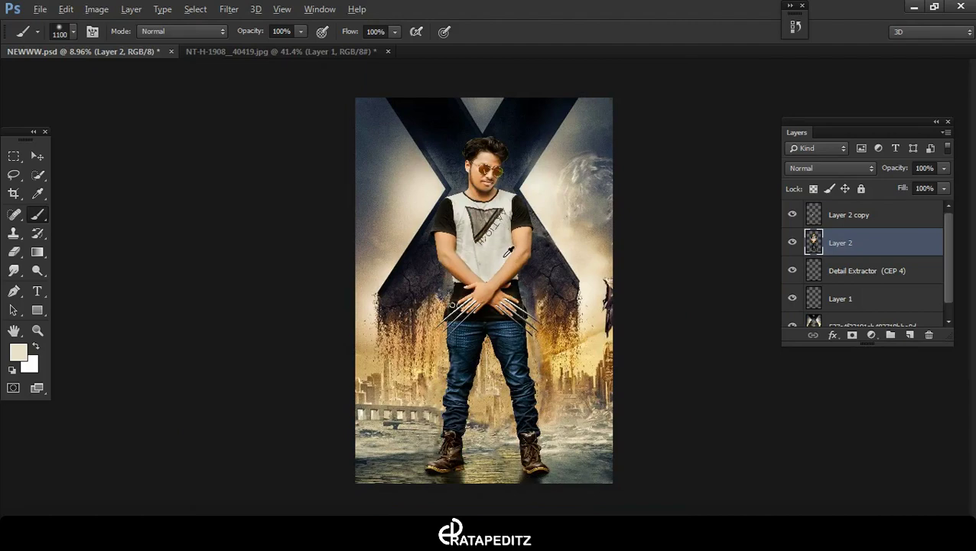
scroll(497, 245, up, 1)
scroll(498, 207, down, 1)
scroll(498, 185, up, 1)
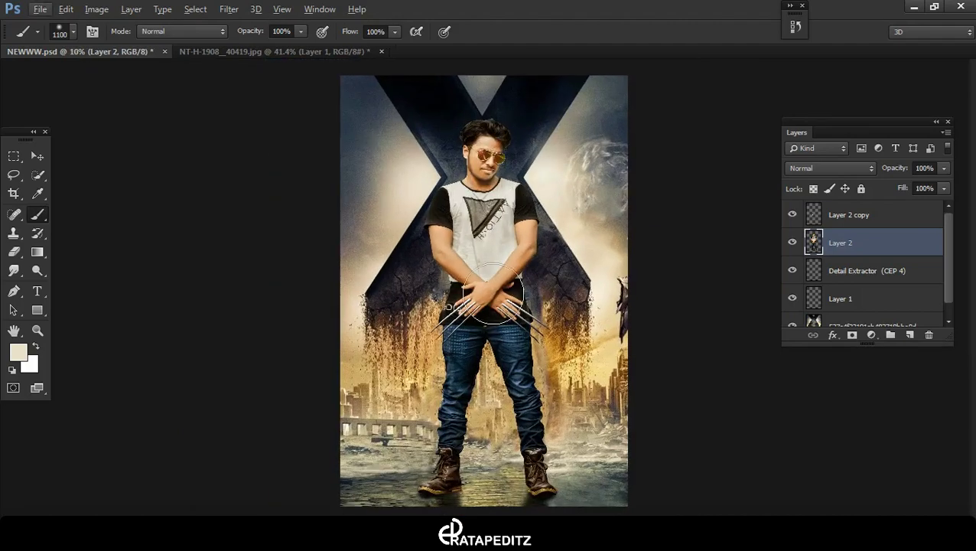
scroll(497, 186, up, 1)
scroll(498, 185, up, 1)
scroll(483, 153, up, 1)
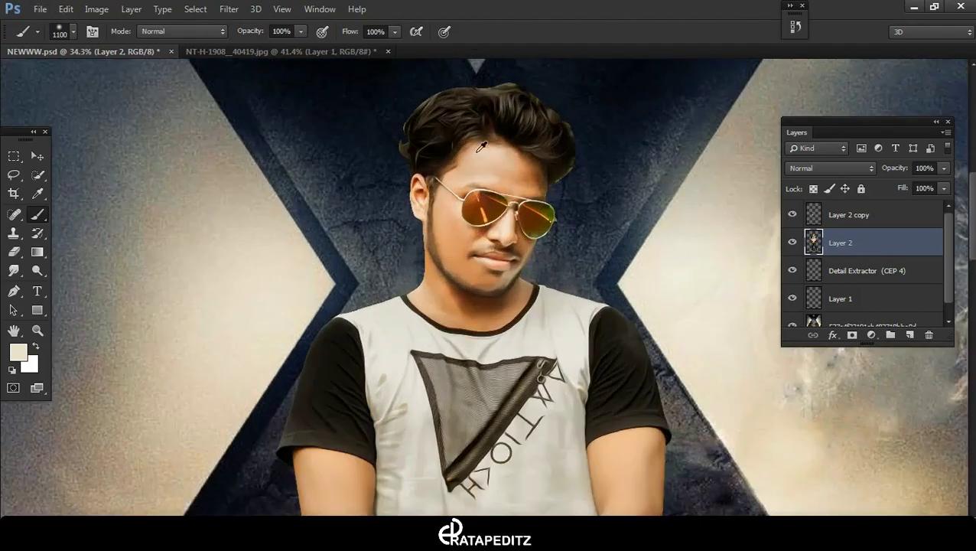
scroll(482, 153, up, 1)
key(bracketleft)
key(bracketleft)
key(bracketleft)
key(bracketleft)
key(bracketleft)
key(bracketleft)
click(14, 270)
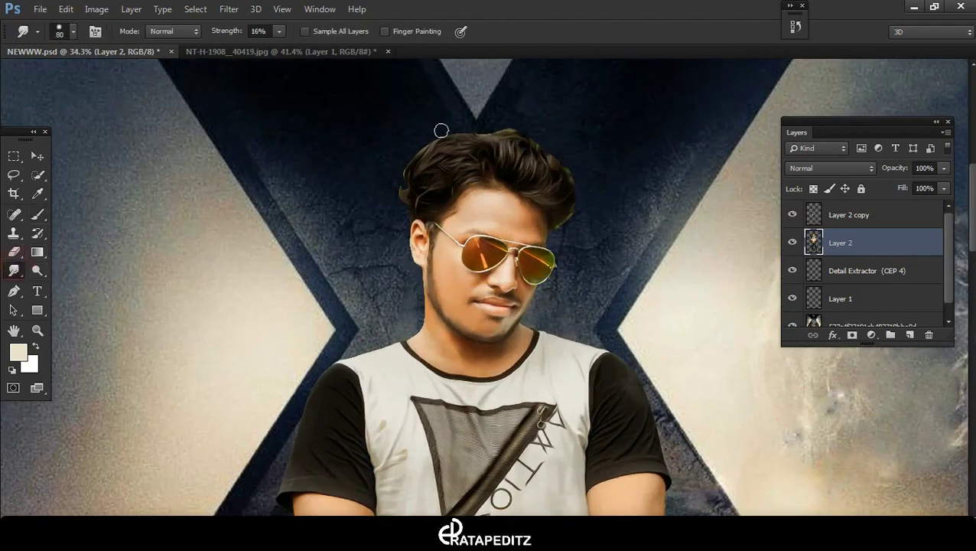
right_click(450, 157)
scroll(581, 321, down, 5)
scroll(590, 335, down, 2)
click(477, 348)
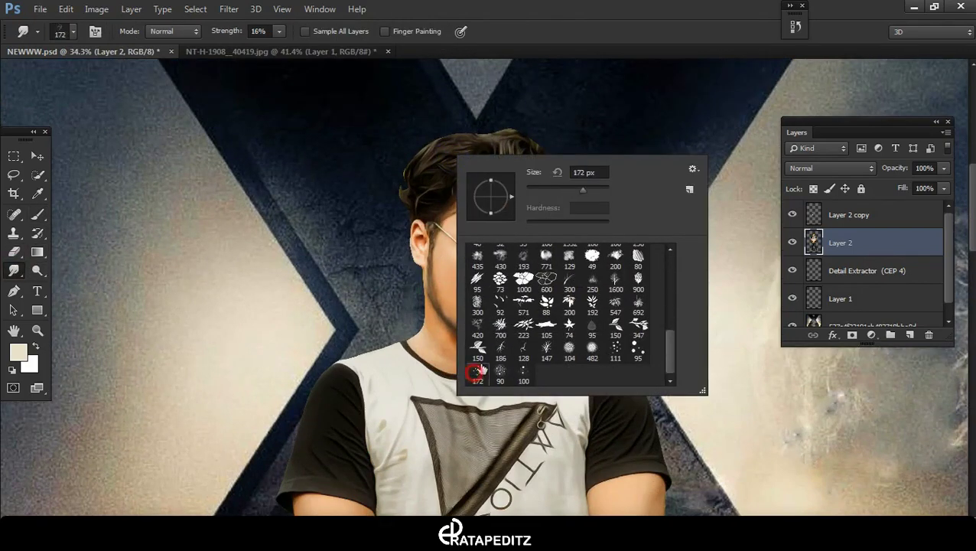
key(Return)
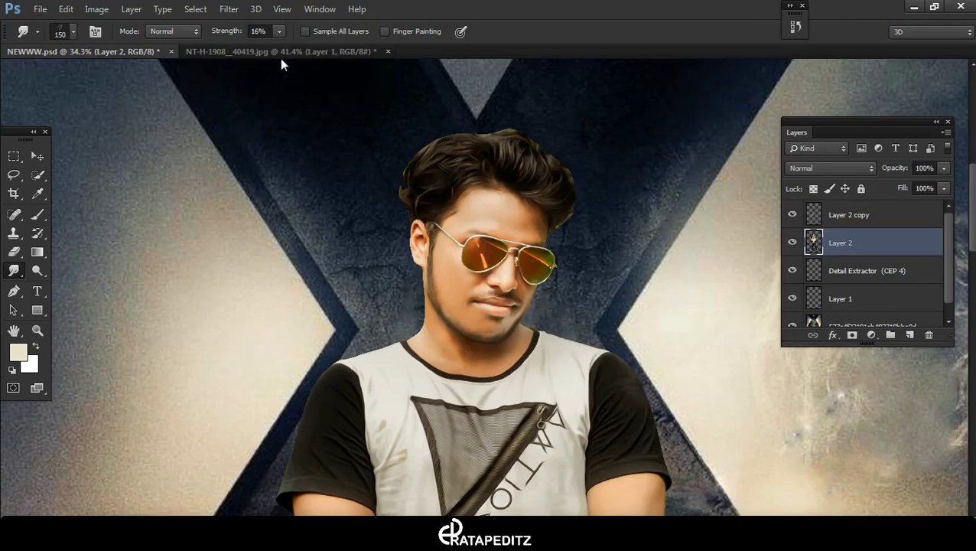
click(254, 32)
text(71)
Duplicate the portrait layer and smudge the hair strands upward into tall spikes
key(ctrl+j)
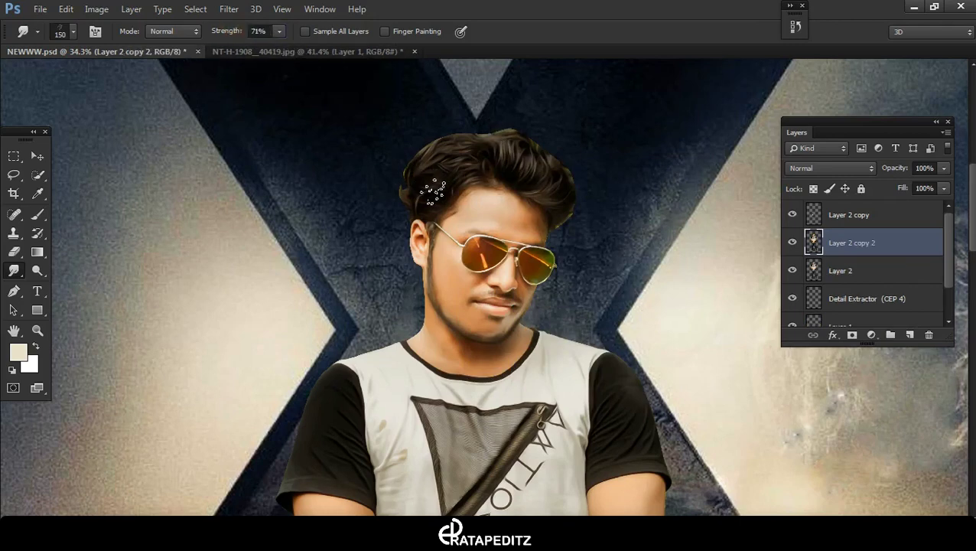
drag(400, 157, 420, 154)
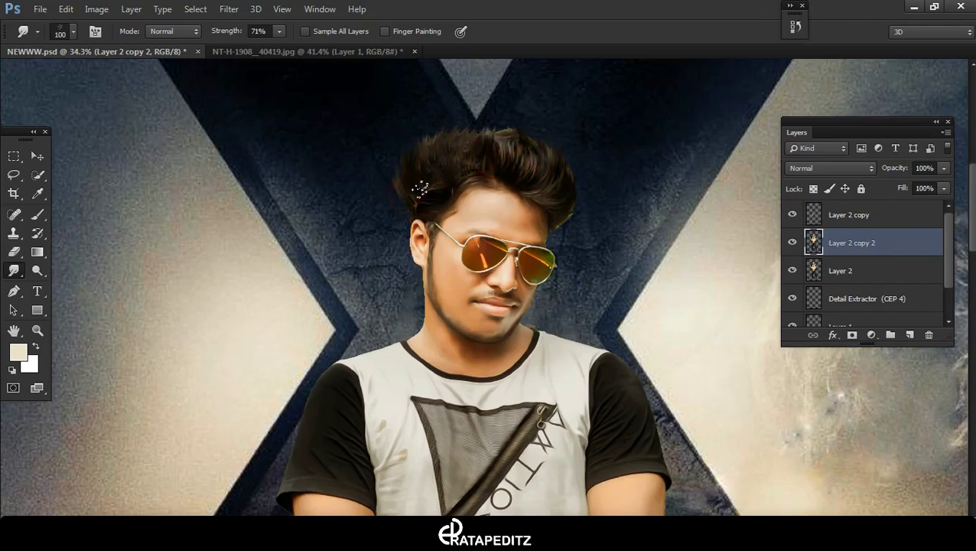
drag(420, 165, 447, 124)
drag(482, 155, 479, 116)
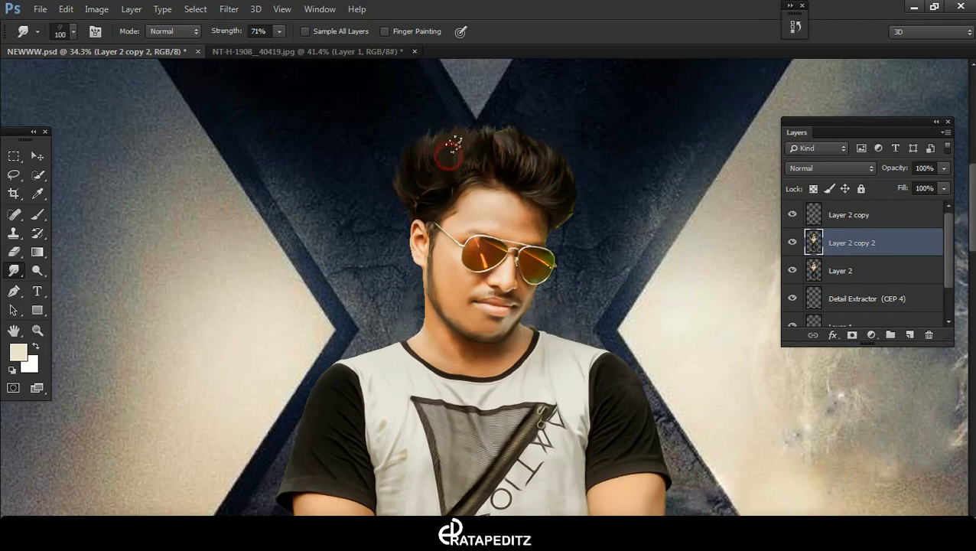
drag(545, 177, 530, 131)
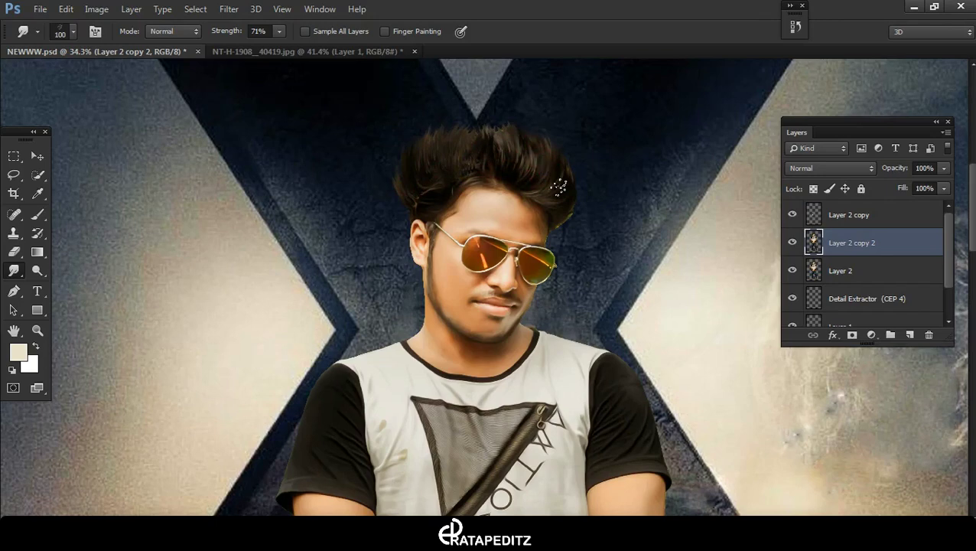
drag(475, 177, 507, 115)
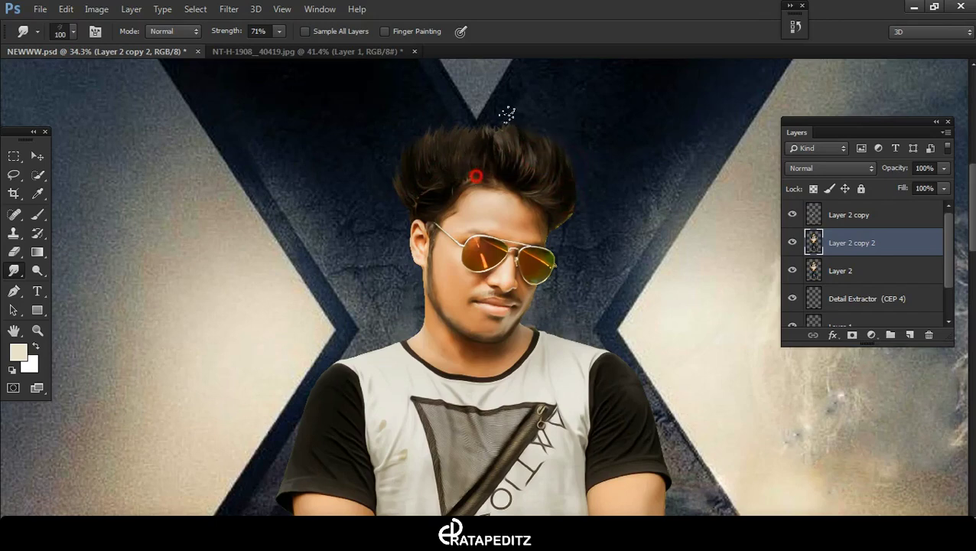
scroll(493, 107, down, 3)
drag(450, 168, 465, 124)
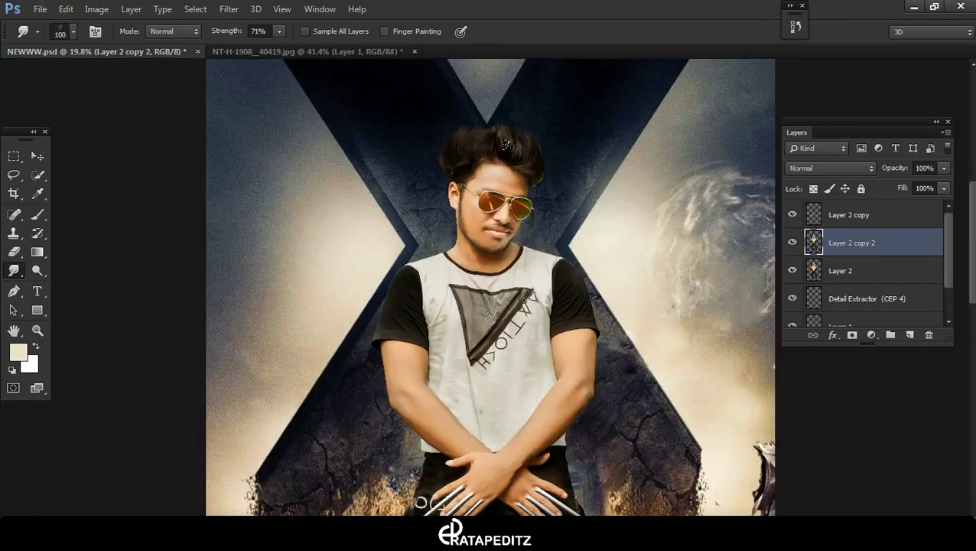
scroll(578, 173, up, 4)
Switch the smudge brush to a soft round tip
right_click(578, 173)
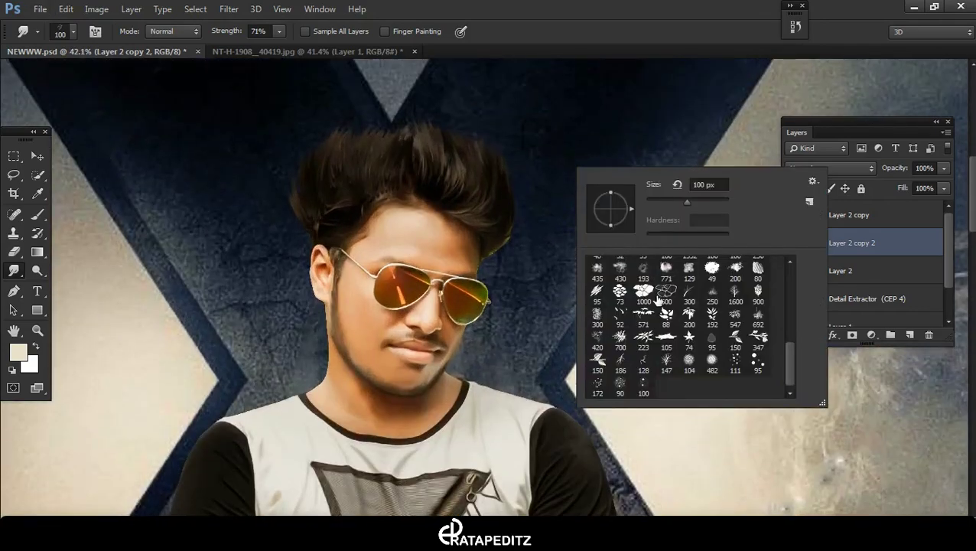
scroll(612, 322, up, 5)
double_click(597, 281)
click(514, 248)
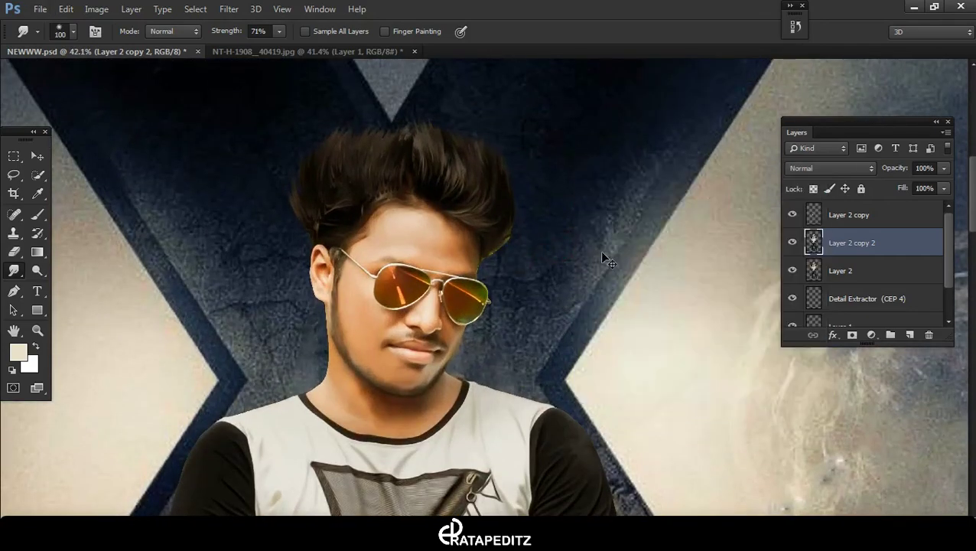
Merge Layer 2 with its smudged copy, then touch up the hair's left edge
shift+click(870, 270)
click(529, 250)
click(494, 220)
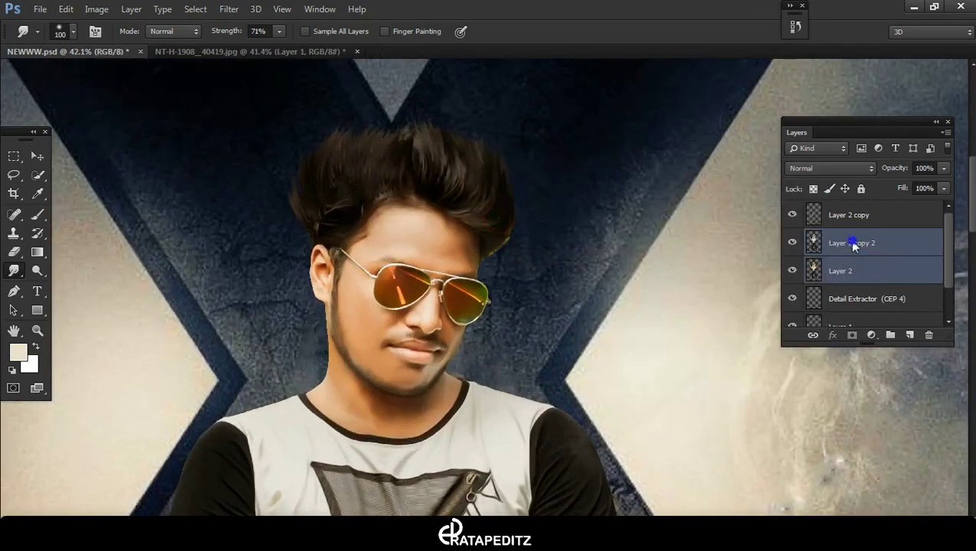
right_click(851, 243)
click(612, 439)
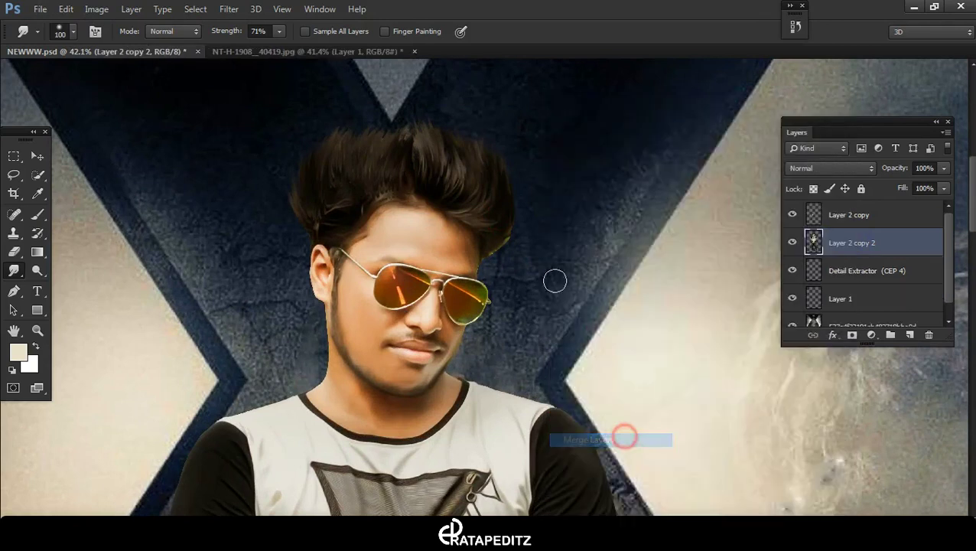
click(524, 211)
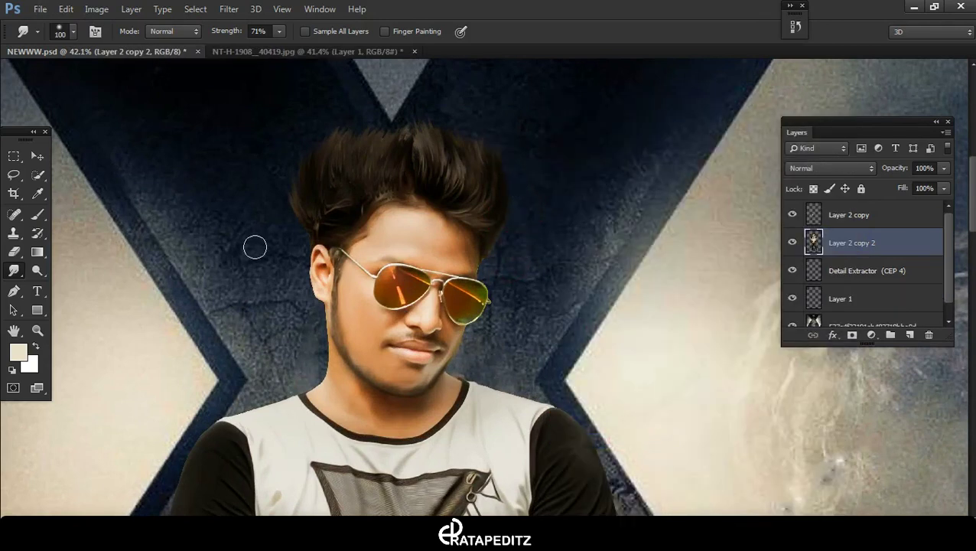
drag(286, 169, 294, 163)
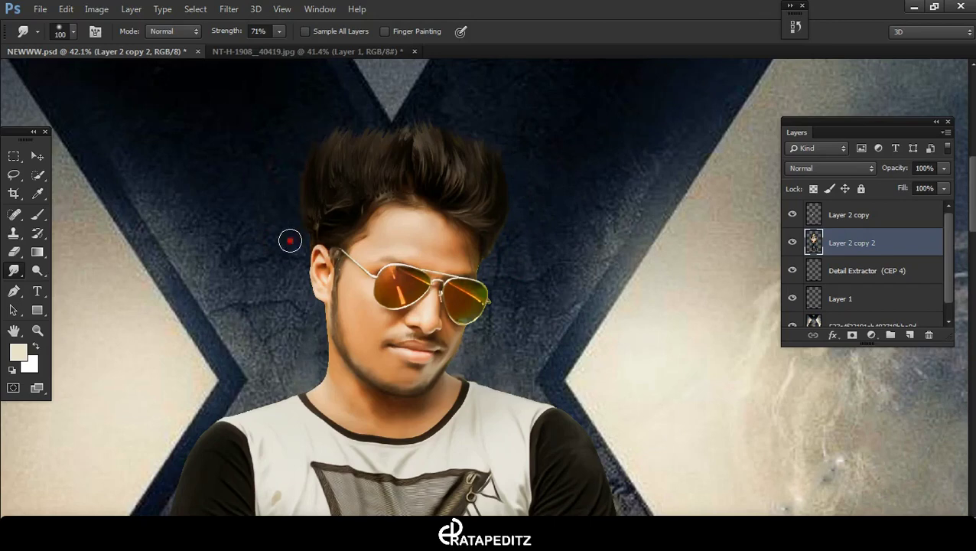
Draw a loose Lasso selection around the man's hair
scroll(235, 248, down, 2)
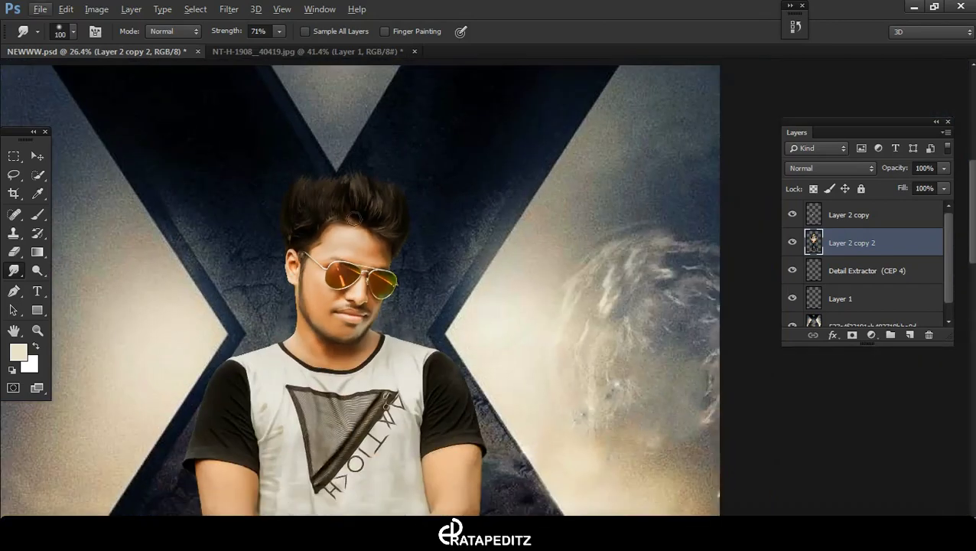
scroll(322, 207, up, 3)
scroll(331, 216, up, 2)
scroll(333, 216, left, 1)
key(l)
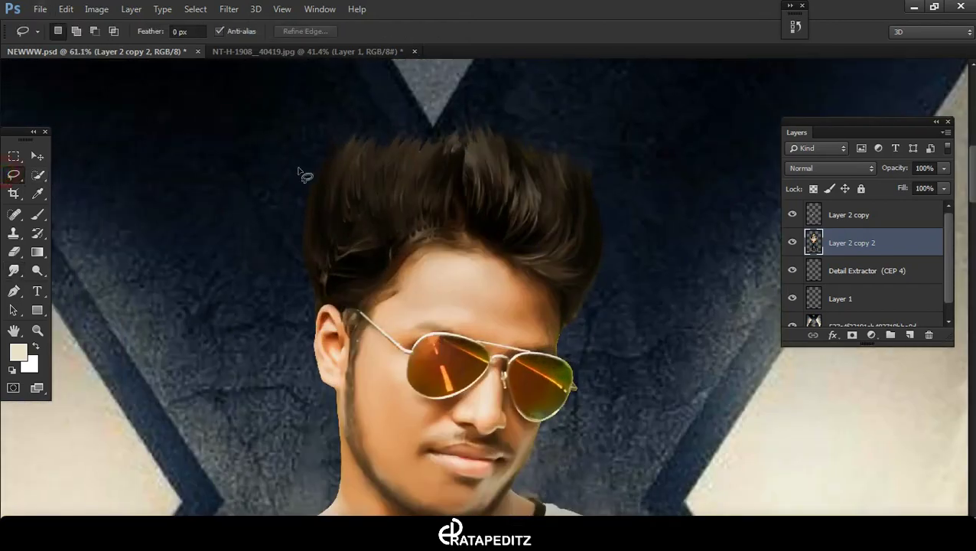
drag(317, 151, 317, 305)
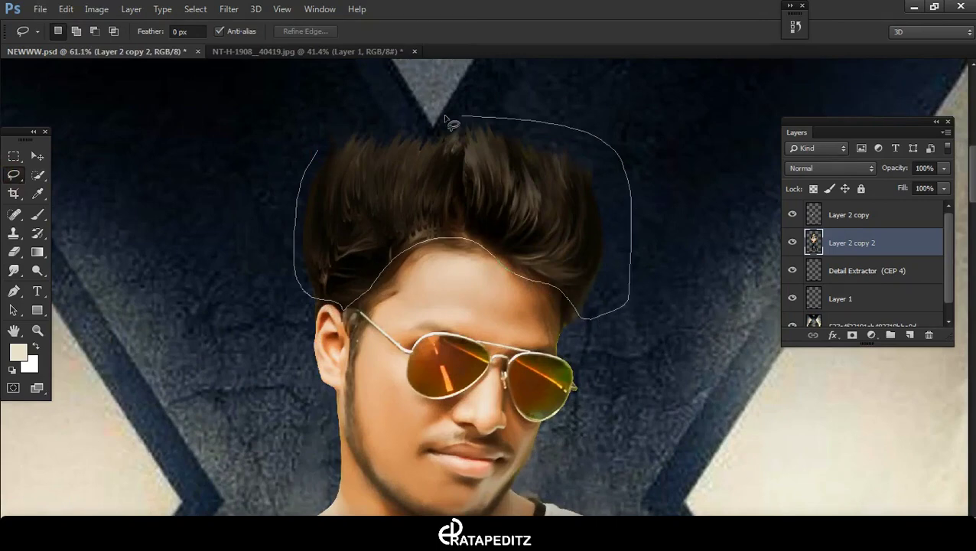
drag(571, 305, 320, 153)
click(229, 9)
Apply Imagenomic Noiseware Professional to the hair after Oil Paint fails with a GPU error
click(262, 135)
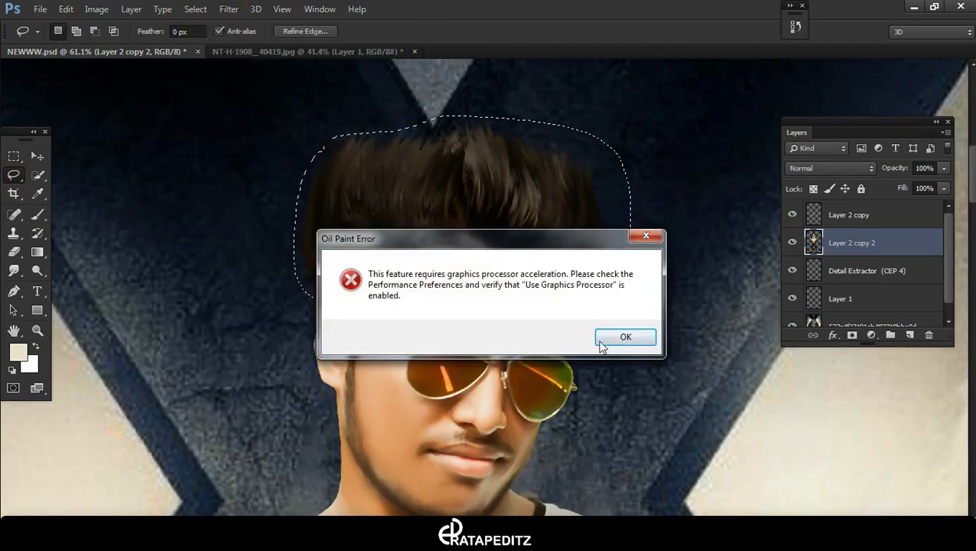
click(623, 338)
click(229, 9)
mouse_move(252, 310)
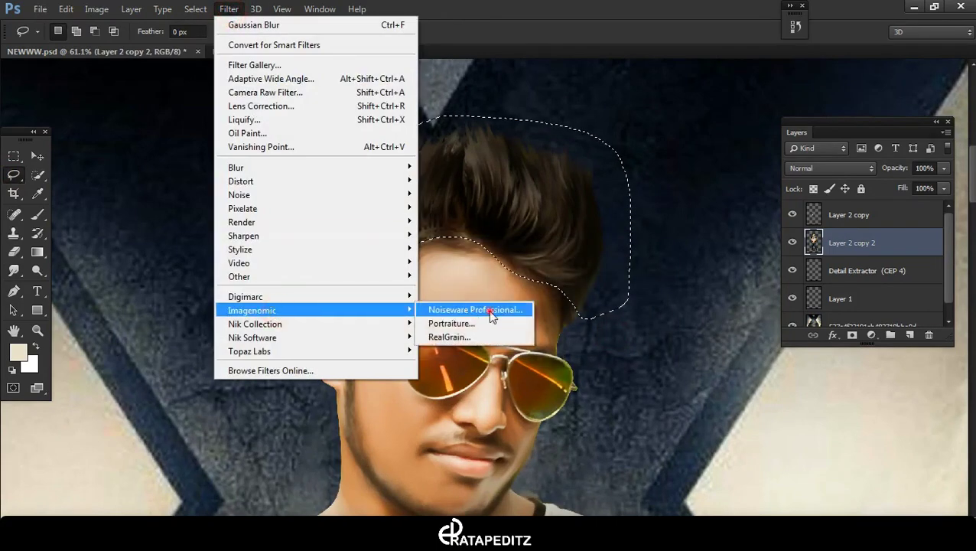
click(459, 311)
key(Return)
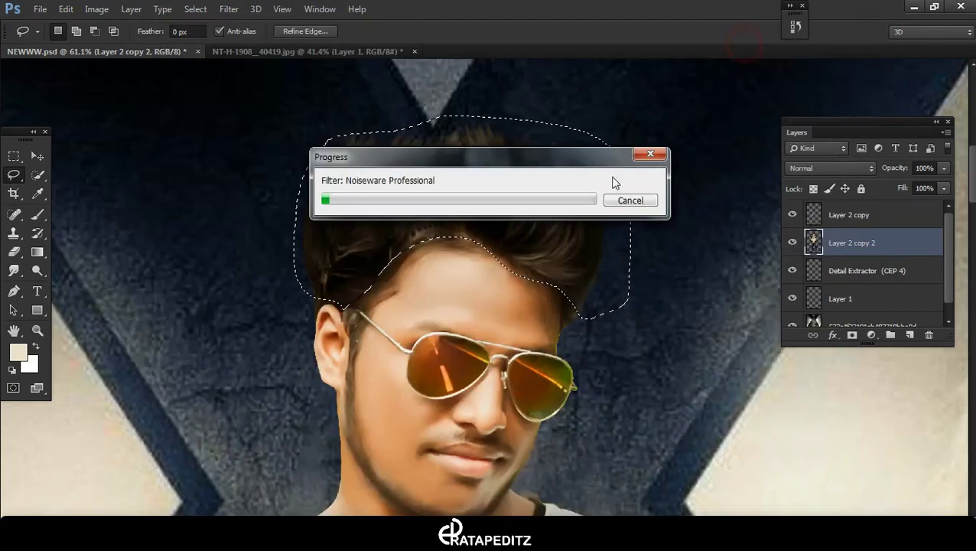
Quick-select the left sunglass lens, then choose the Brush tool and a foreground colour
scroll(462, 193, down, 5)
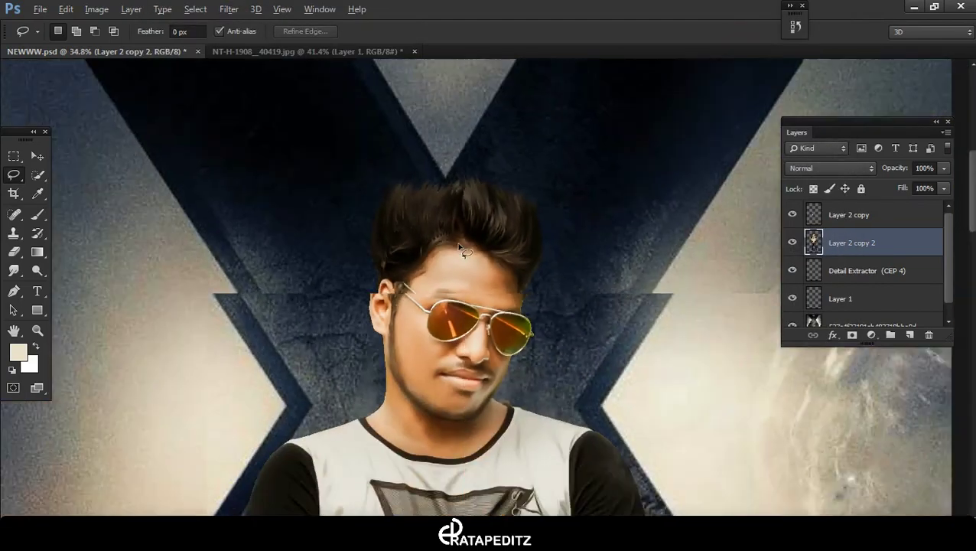
scroll(461, 194, up, 5)
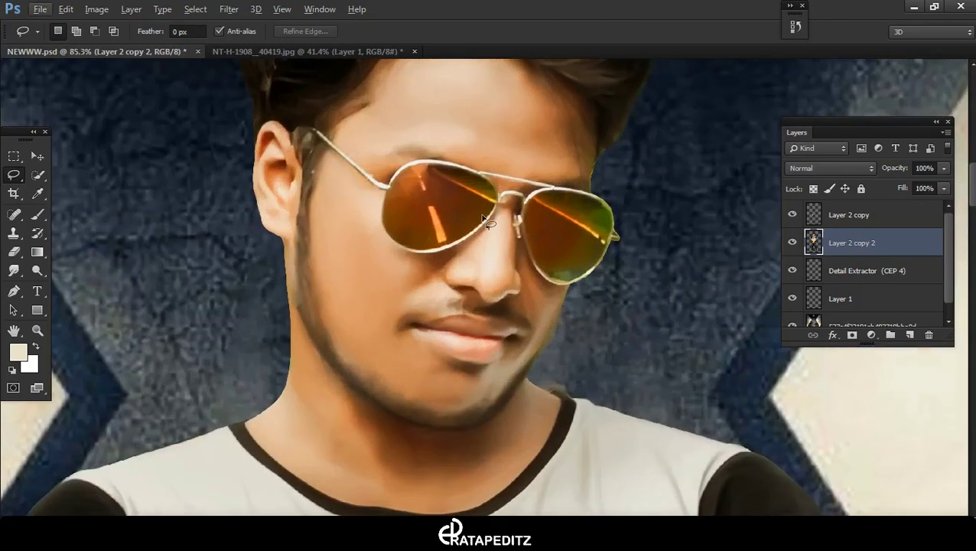
scroll(452, 212, down, 1)
click(36, 176)
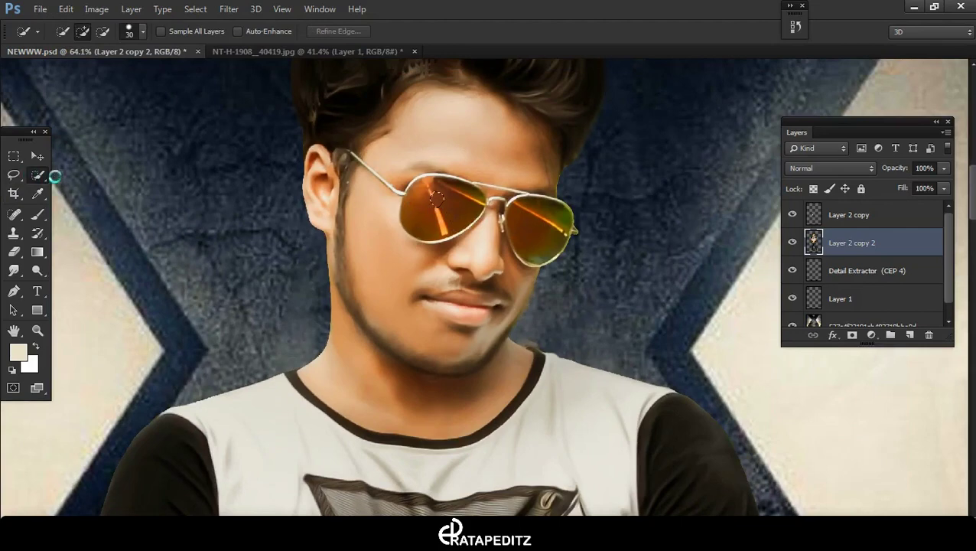
click(436, 199)
click(38, 215)
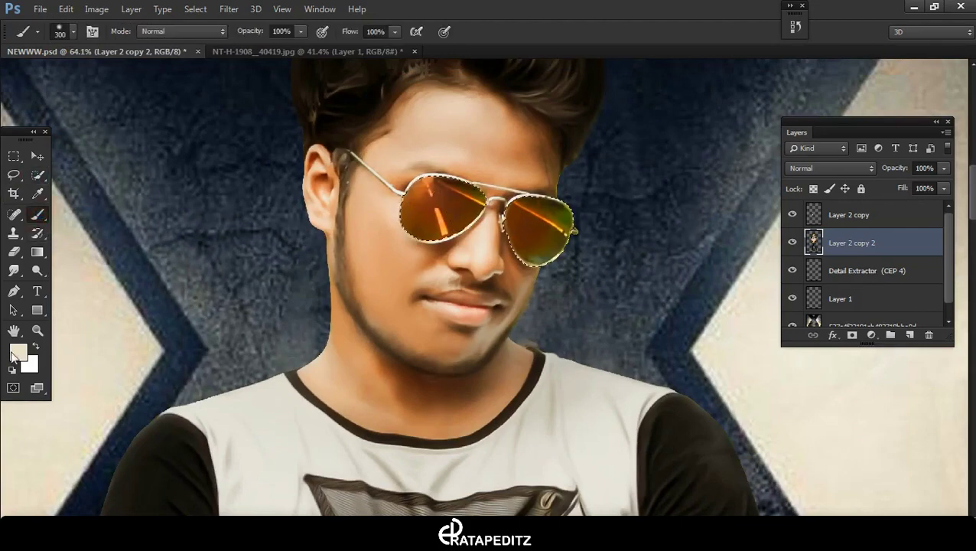
click(18, 352)
click(891, 100)
scroll(414, 205, down, 2)
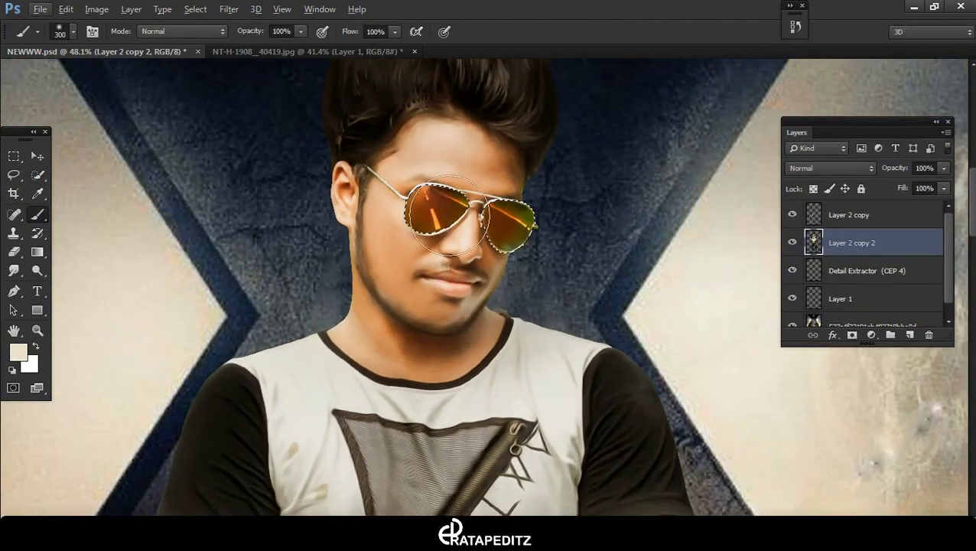
Create the blank Layer 2 above the portrait and toggle its visibility
key(ctrl+j)
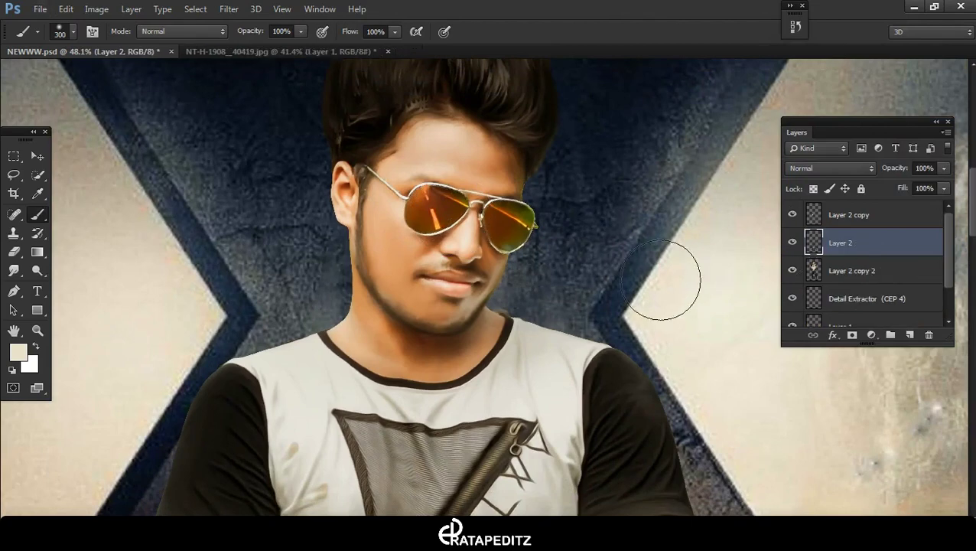
scroll(661, 277, down, 2)
scroll(702, 257, down, 1)
click(793, 243)
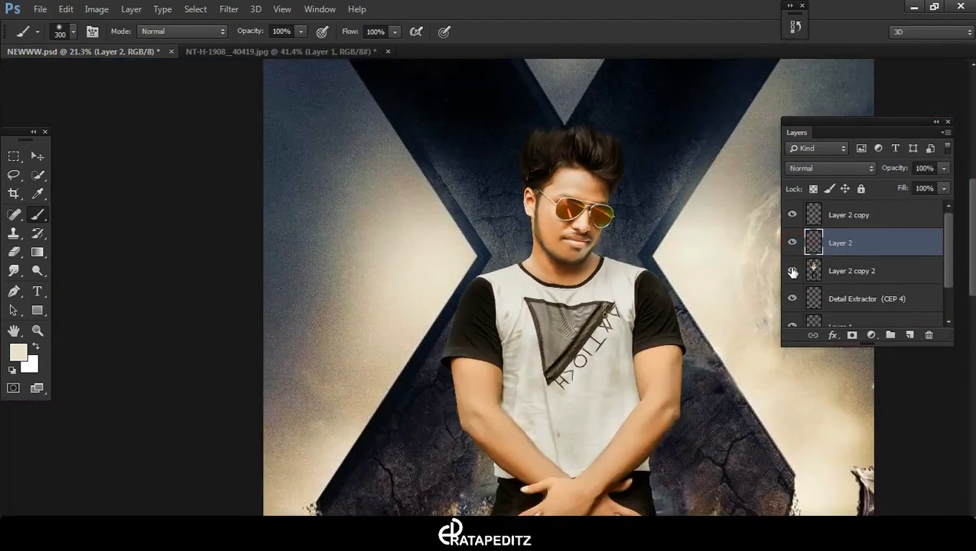
scroll(582, 230, down, 1)
scroll(551, 214, down, 1)
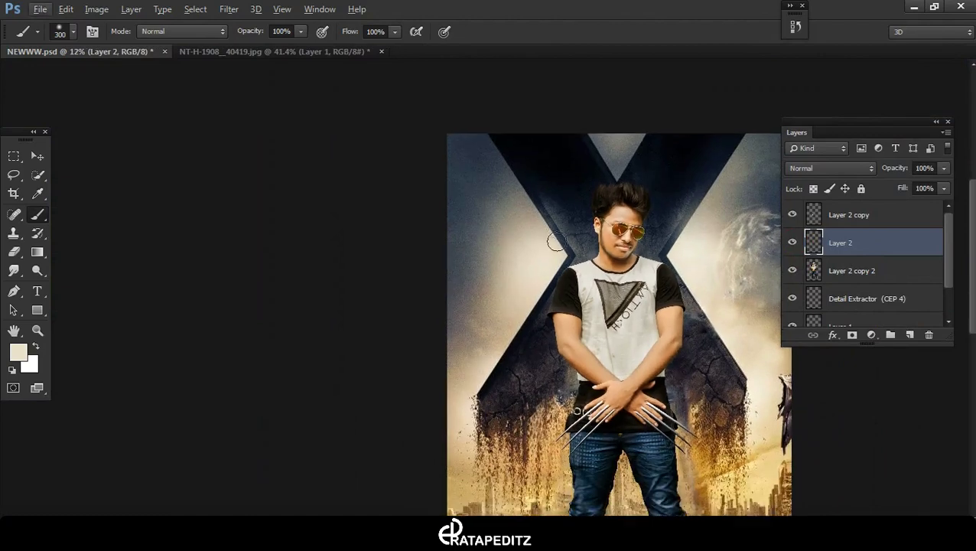
scroll(521, 191, down, 1)
scroll(490, 161, down, 1)
scroll(495, 153, up, 4)
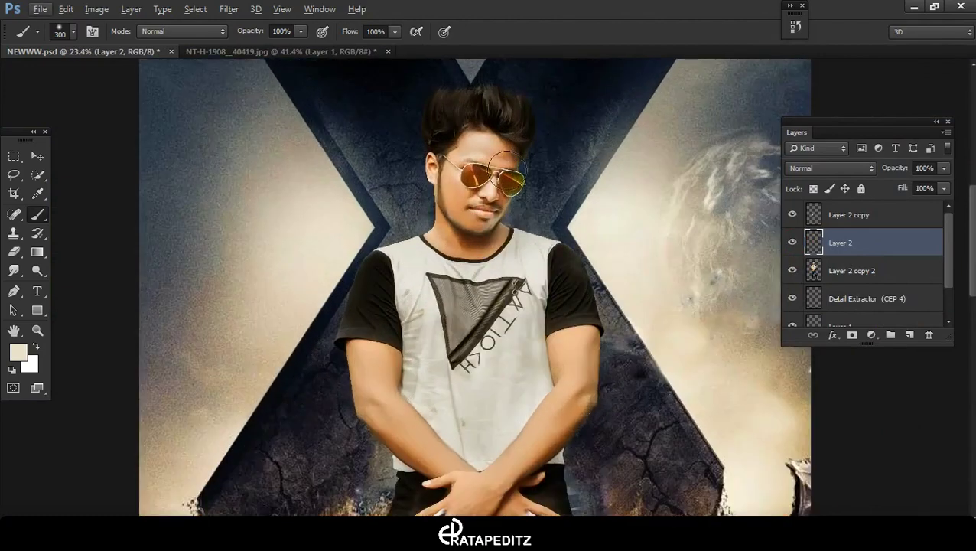
scroll(878, 300, down, 3)
Duplicate the city background layer, move it above the glasses and clip it to them
click(878, 312)
key(ctrl+j)
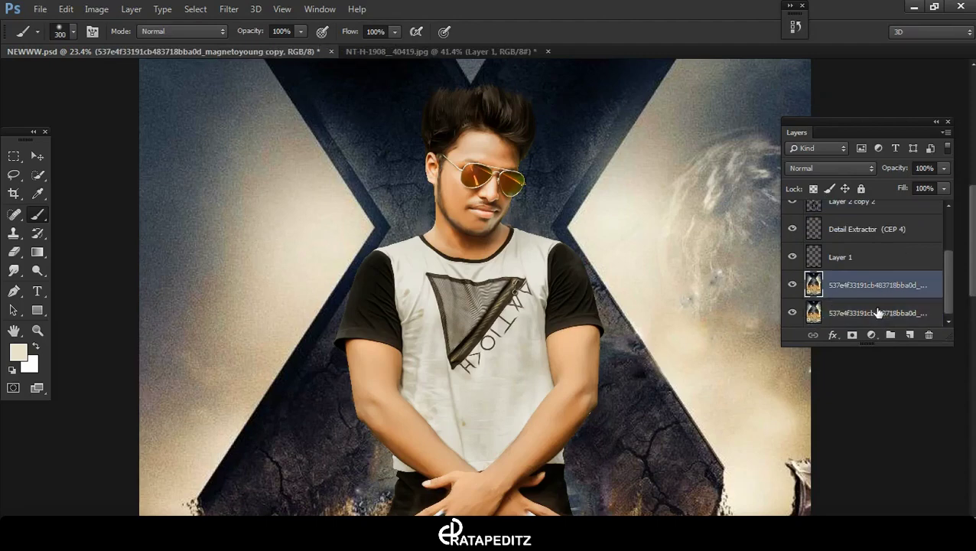
drag(878, 288, 865, 233)
alt+click(855, 257)
Scale and position the city texture over the sunglass lenses with Free Transform
click(37, 156)
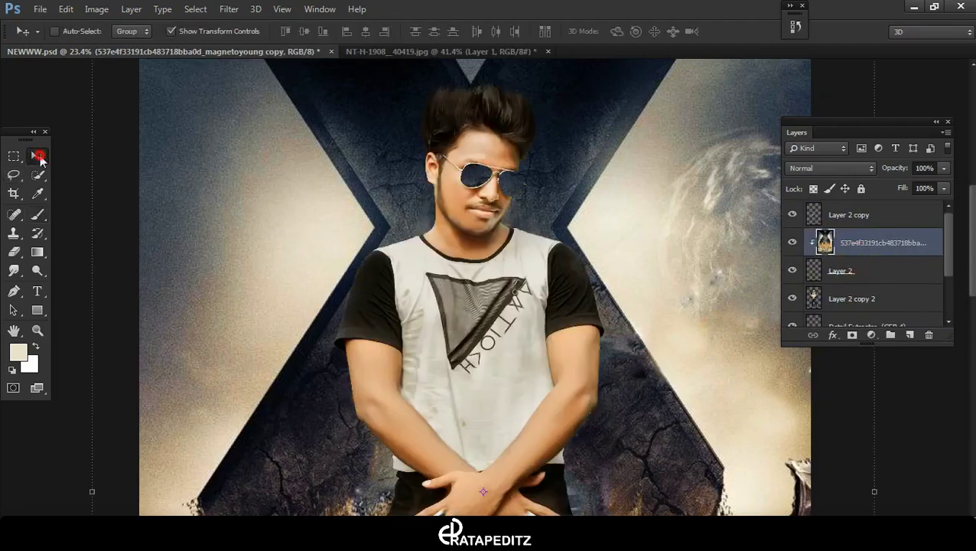
key(ctrl+0)
key(ctrl+t)
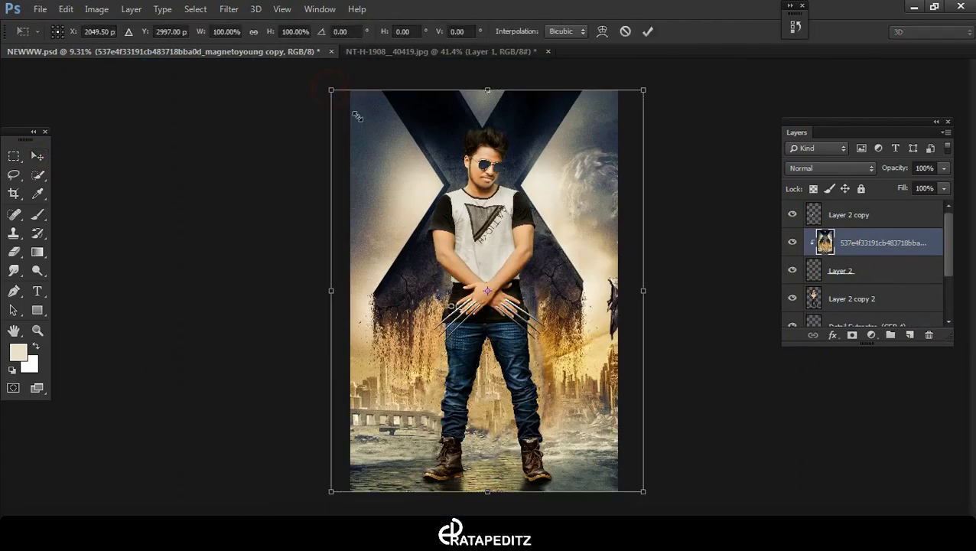
mouse_move(331, 89)
mouse_down()
mouse_move(528, 330)
mouse_move(540, 173)
mouse_up()
scroll(514, 159, up, 3)
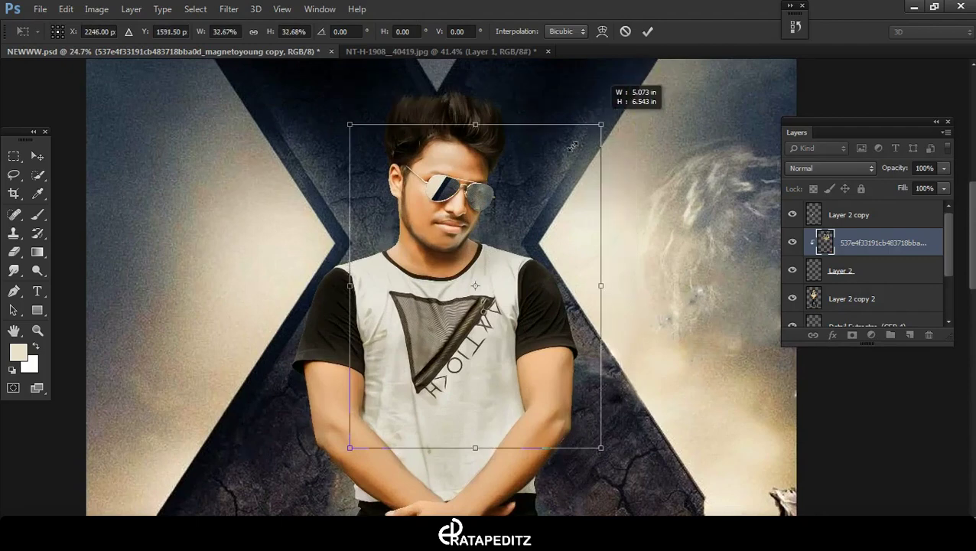
drag(640, 77, 538, 200)
drag(478, 268, 487, 166)
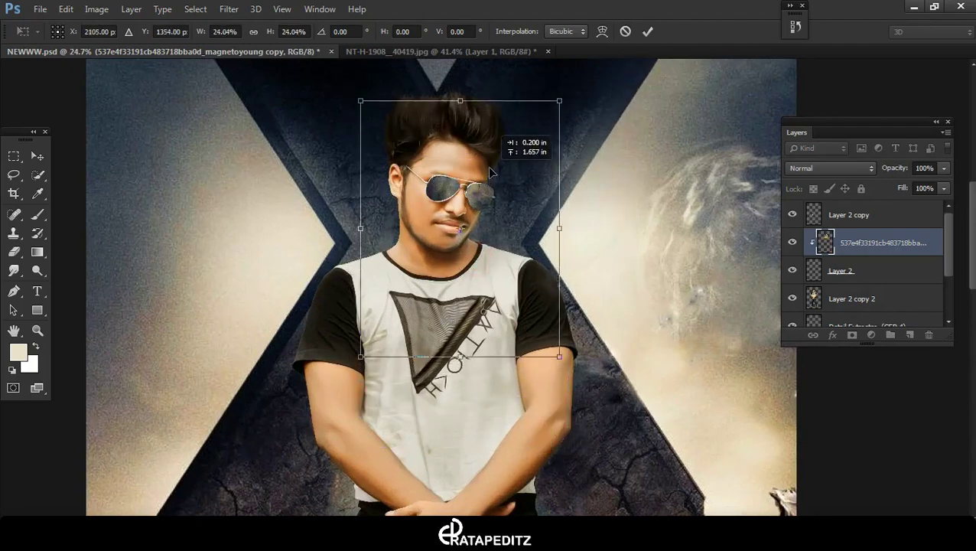
drag(560, 93, 463, 219)
drag(428, 257, 470, 159)
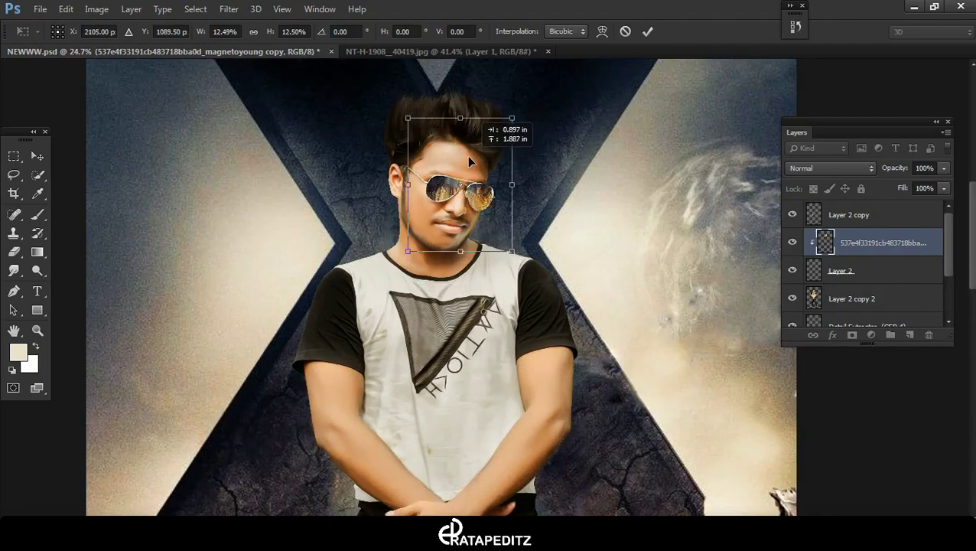
key(Return)
Shift the clipped texture so golden tones show in the lenses
scroll(455, 205, up, 1)
scroll(456, 205, up, 9)
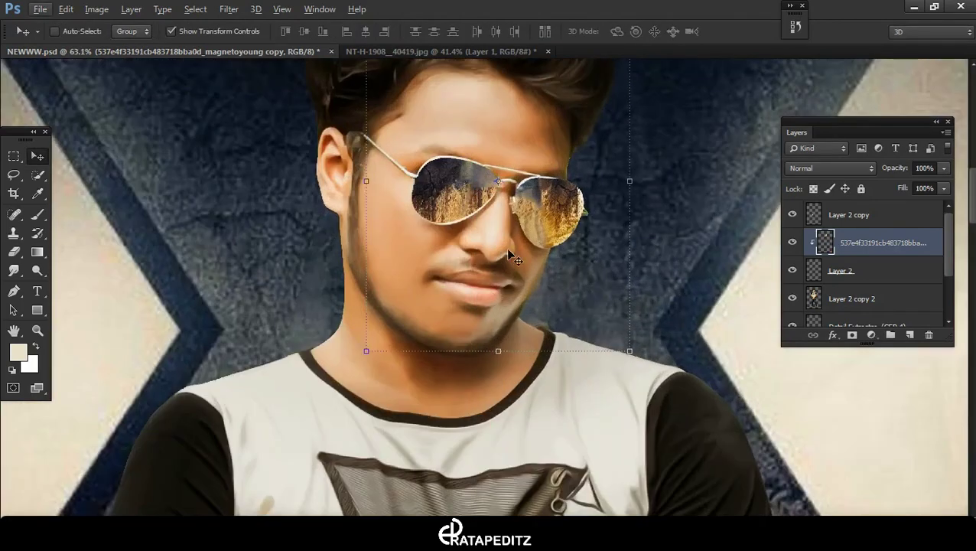
drag(528, 191, 535, 317)
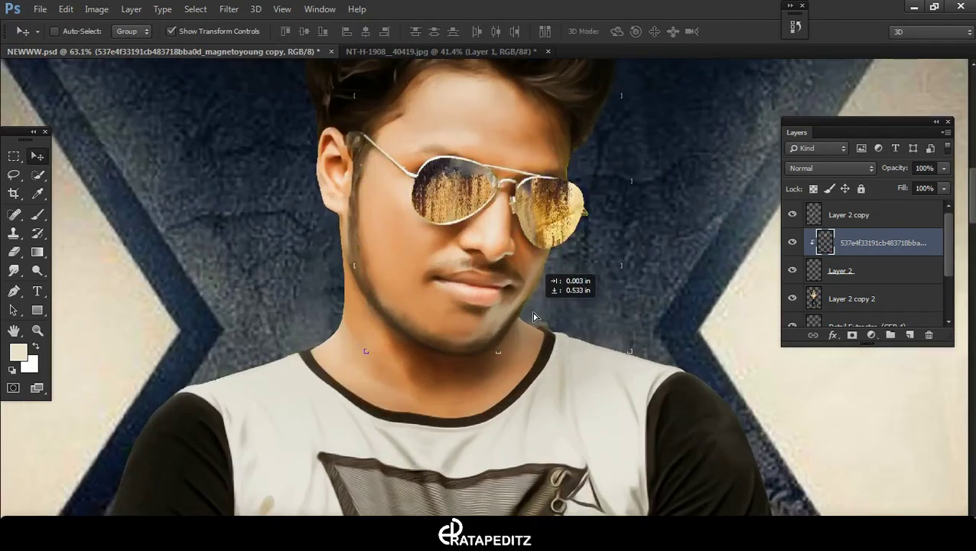
scroll(371, 170, down, 5)
scroll(375, 184, down, 3)
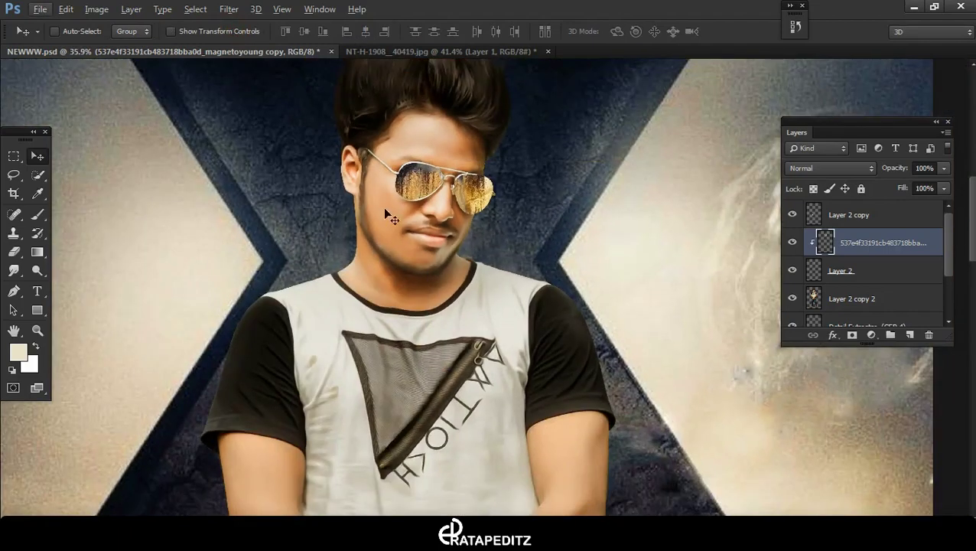
Merge the reflection layer down into the portrait copy layer
right_click(872, 249)
click(629, 438)
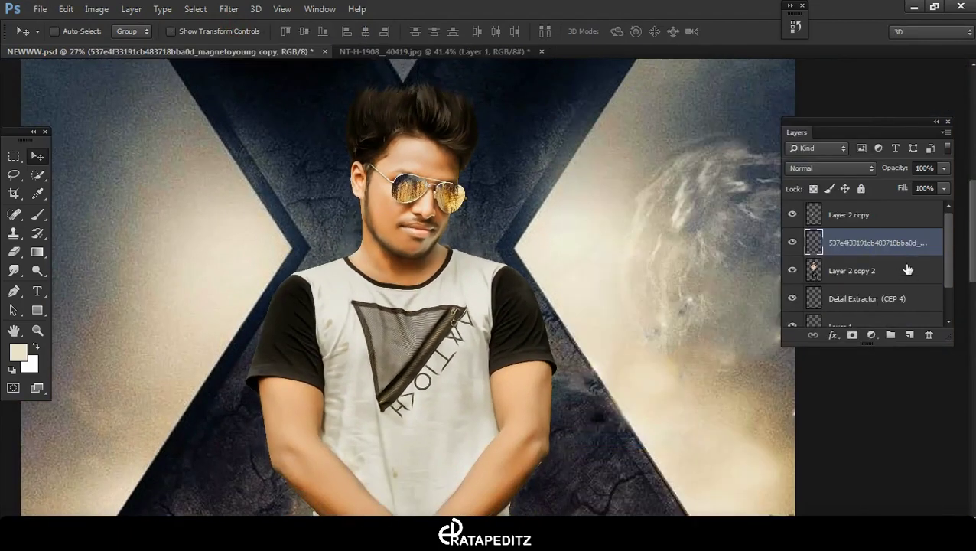
scroll(542, 244, down, 2)
right_click(889, 246)
click(621, 440)
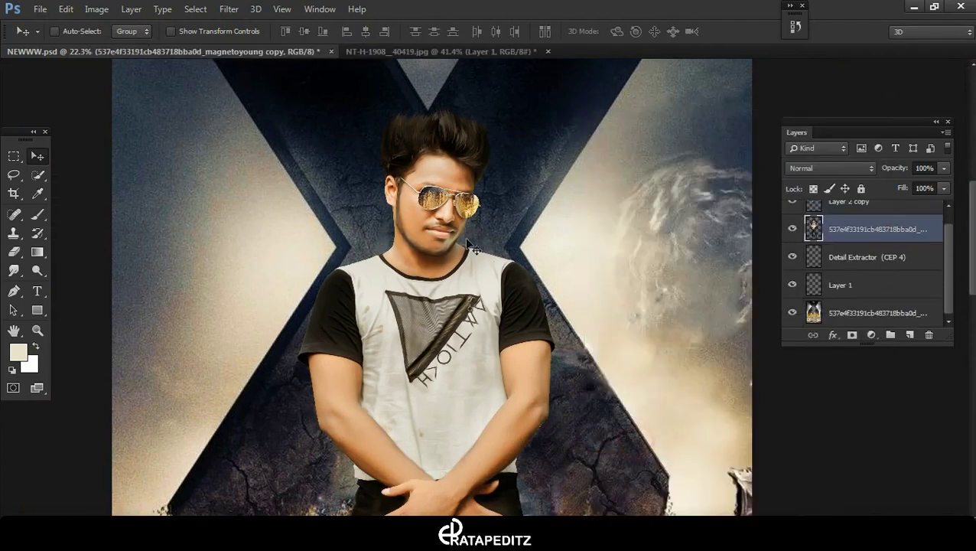
scroll(447, 213, down, 3)
scroll(506, 178, down, 1)
scroll(882, 237, up, 1)
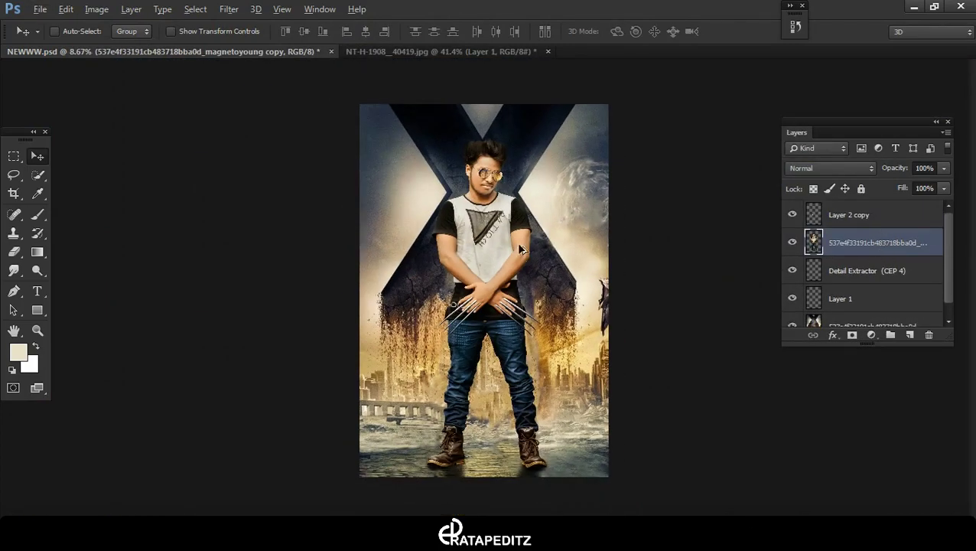
Select the figure and effect layers and merge them into Layer 2 copy
key(alt+bracketright)
ctrl+click(878, 244)
ctrl+click(879, 271)
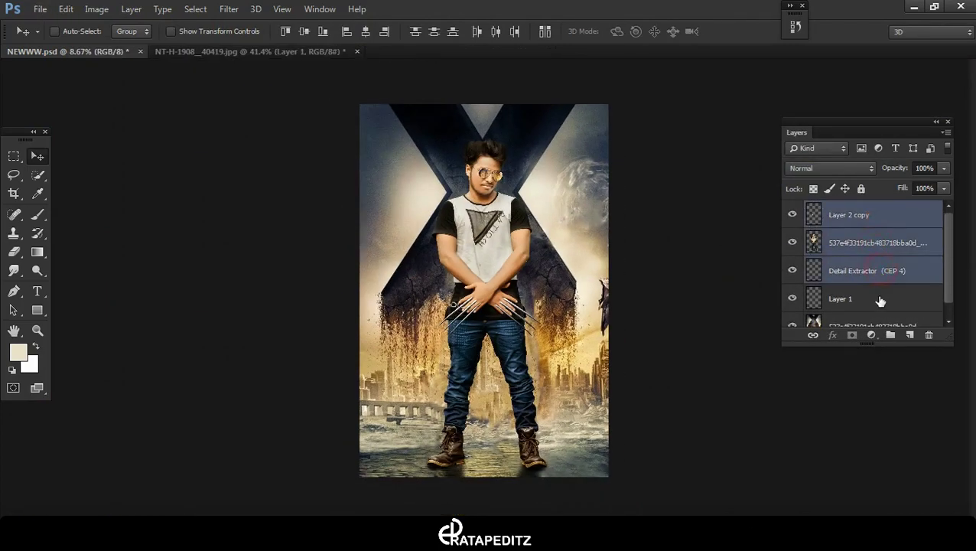
ctrl+click(878, 298)
right_click(880, 288)
click(658, 438)
click(793, 214)
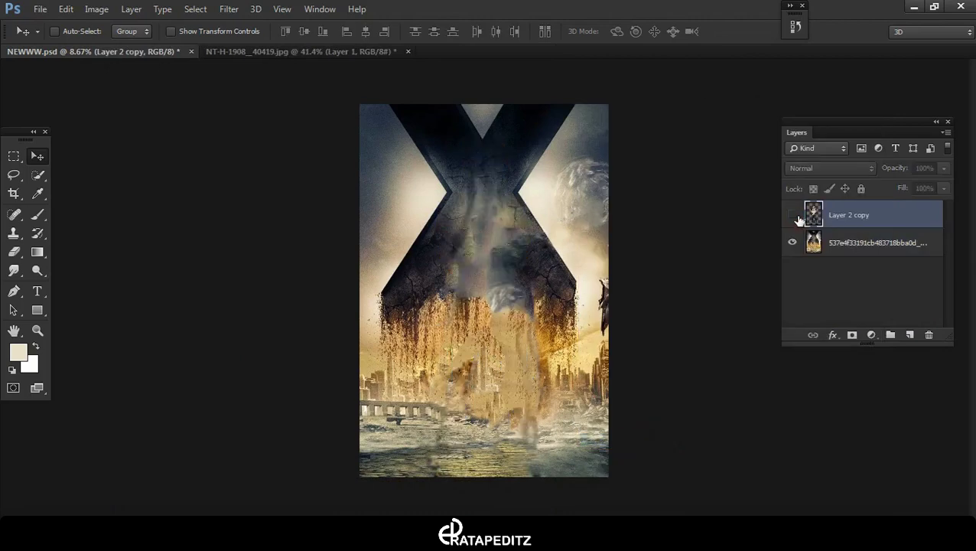
click(834, 245)
Apply Imagenomic Noiseware Professional with its default settings
scroll(501, 191, up, 1)
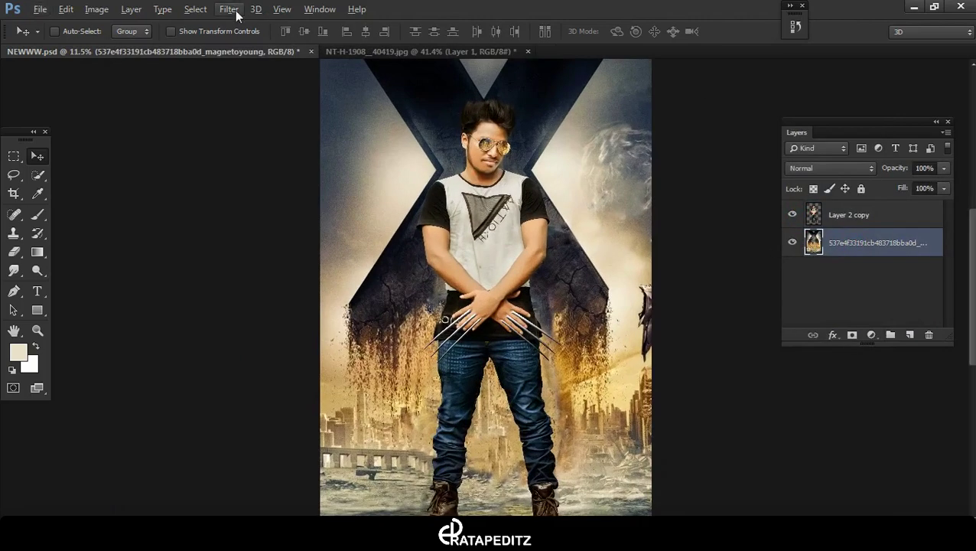
click(229, 9)
click(477, 310)
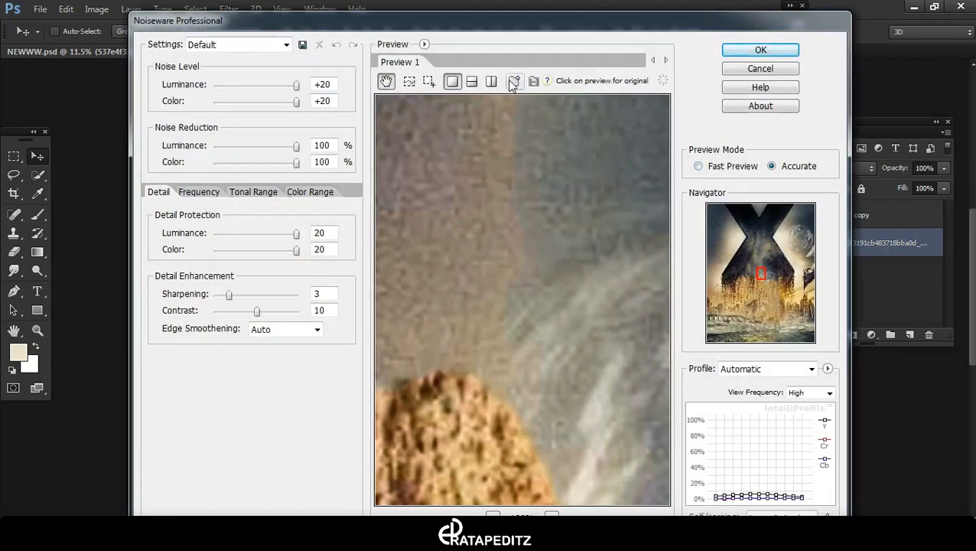
click(761, 50)
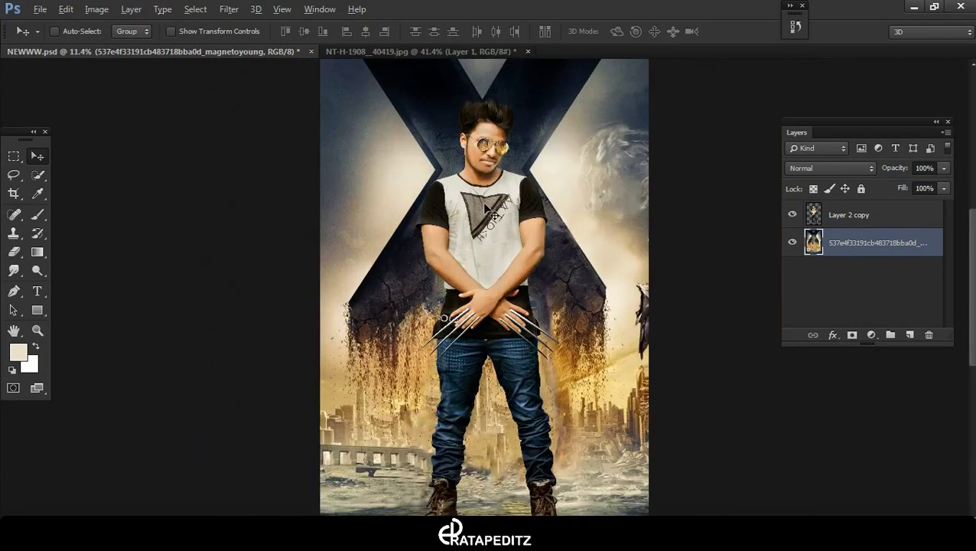
Add a new layer and paint a large bright blue soft-brush glow over the X
scroll(489, 205, down, 2)
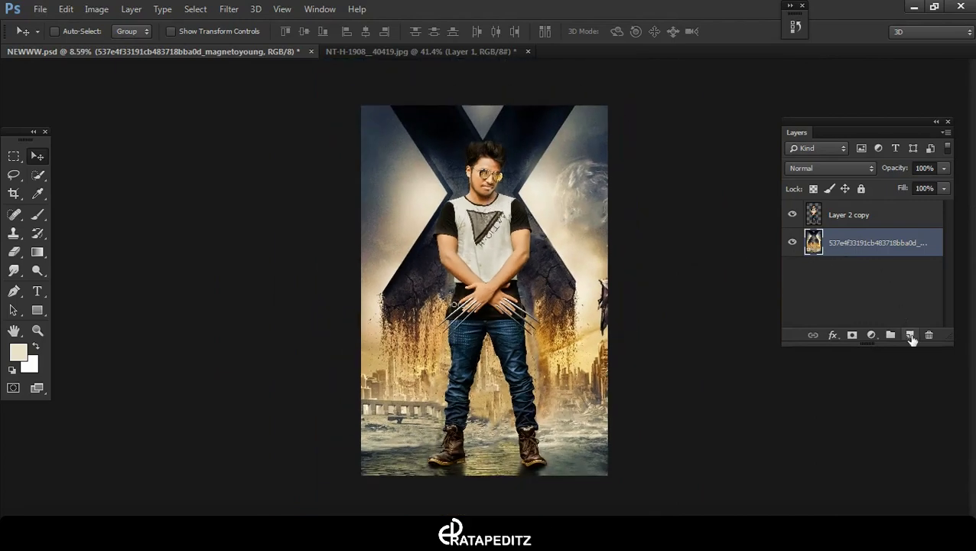
click(910, 336)
click(18, 351)
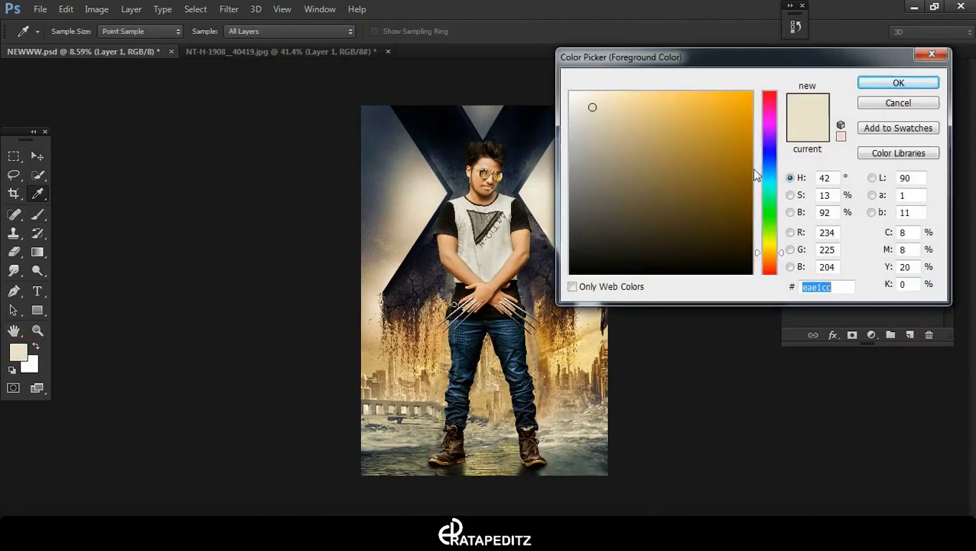
click(763, 145)
click(728, 110)
click(928, 81)
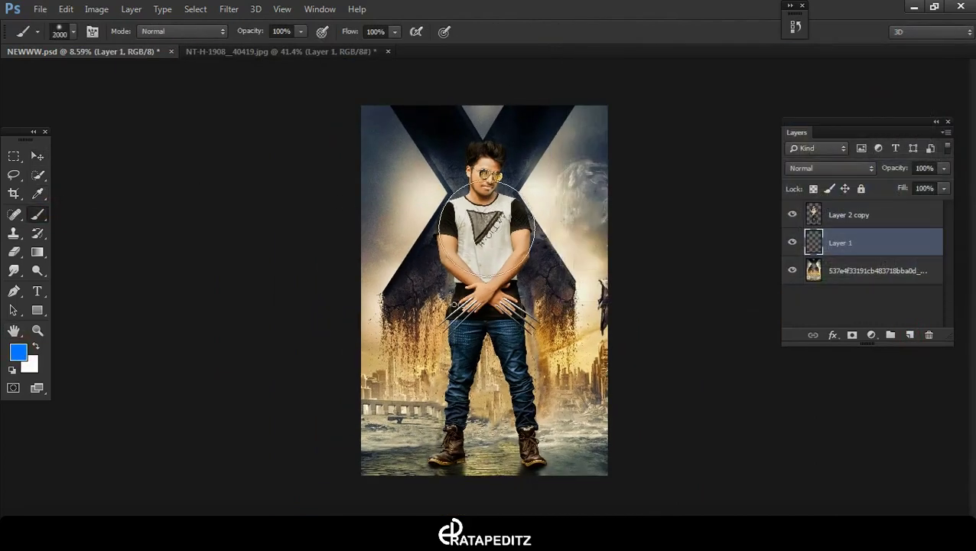
key(bracketright)
key(bracketright)
key(bracketright)
drag(487, 229, 536, 237)
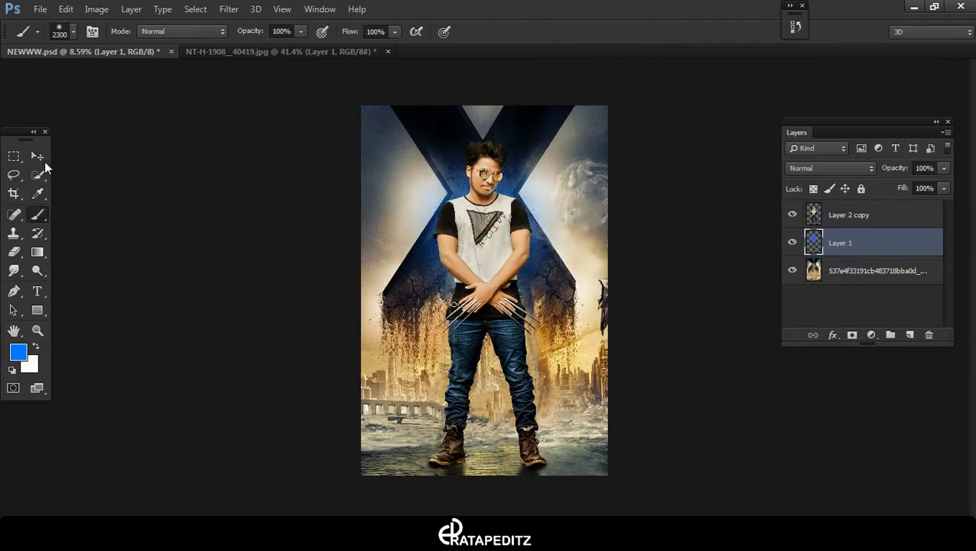
Enlarge and recentre the blue glow with Free Transform to cover the whole X
click(37, 156)
click(172, 31)
drag(600, 348, 739, 481)
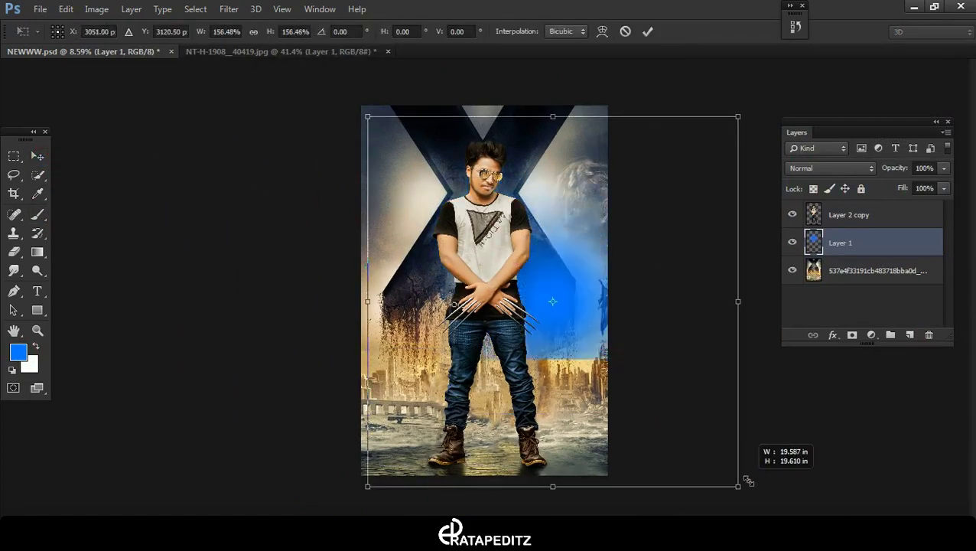
drag(675, 386, 612, 339)
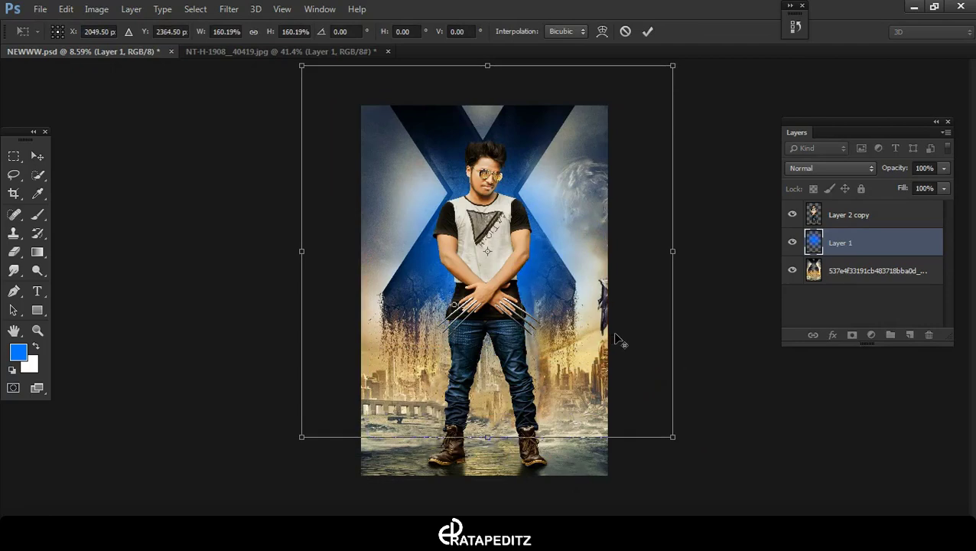
scroll(612, 331, down, 3)
drag(597, 377, 632, 404)
drag(580, 327, 568, 316)
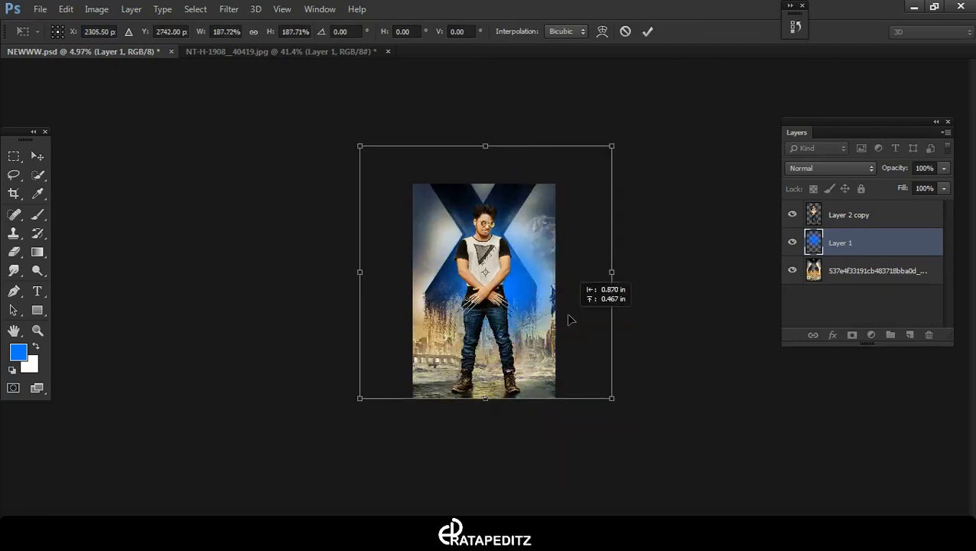
key(Return)
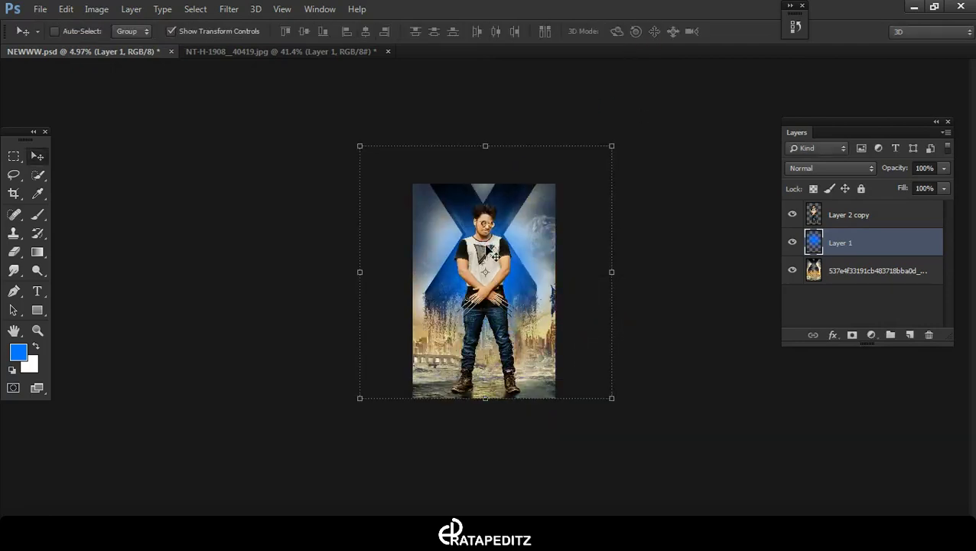
scroll(489, 252, up, 2)
Turn the glow golden with Hue/Saturation: Hue -168, Lightness -28
click(96, 9)
click(336, 120)
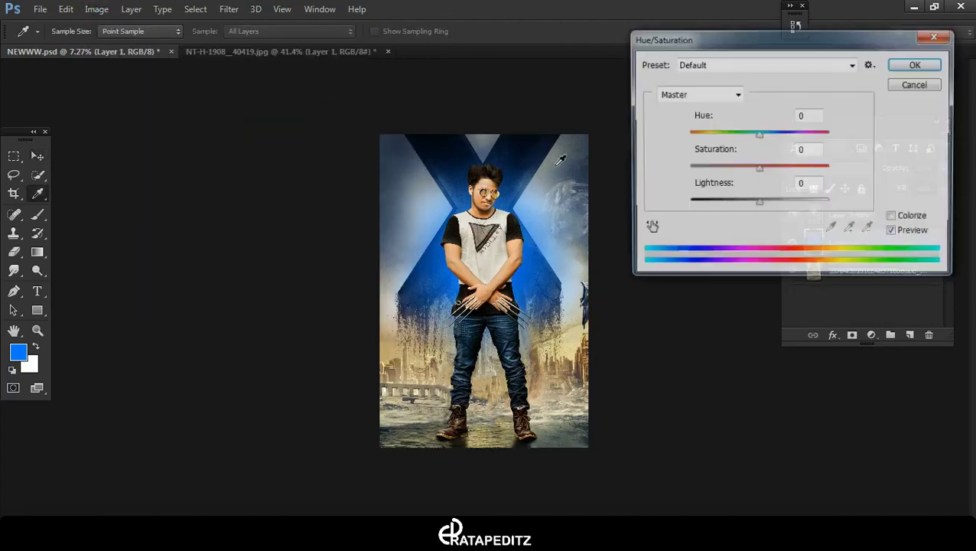
mouse_move(758, 136)
mouse_down()
mouse_move(647, 137)
mouse_move(806, 136)
mouse_move(778, 136)
mouse_move(761, 157)
mouse_move(738, 157)
mouse_move(754, 159)
mouse_move(692, 158)
mouse_up()
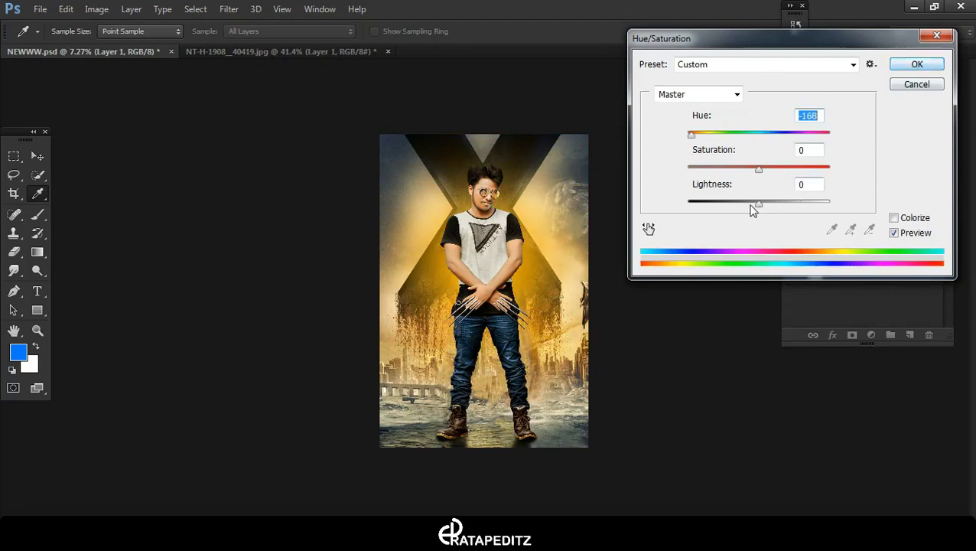
drag(753, 210, 740, 212)
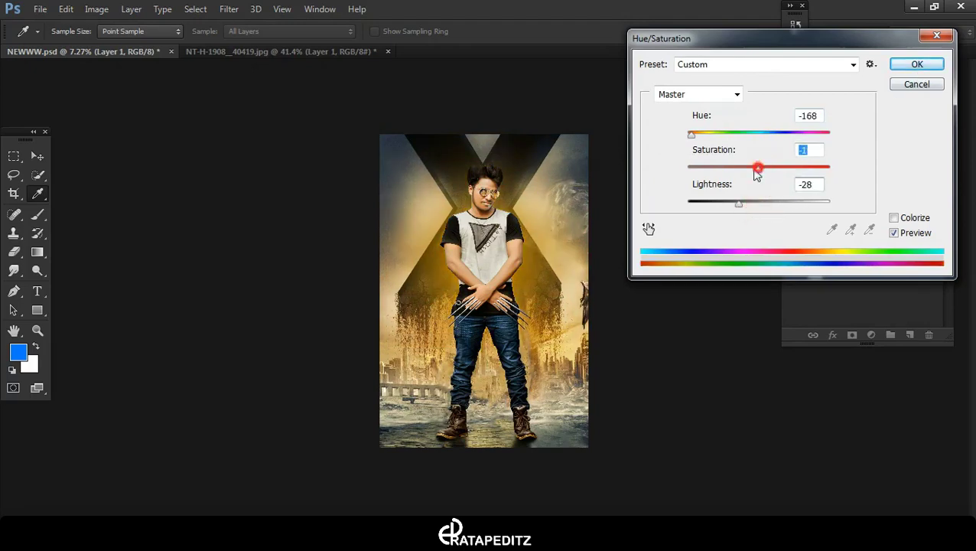
click(917, 64)
Add a new layer clipped to Layer 2 copy
key(v)
scroll(481, 236, up, 3)
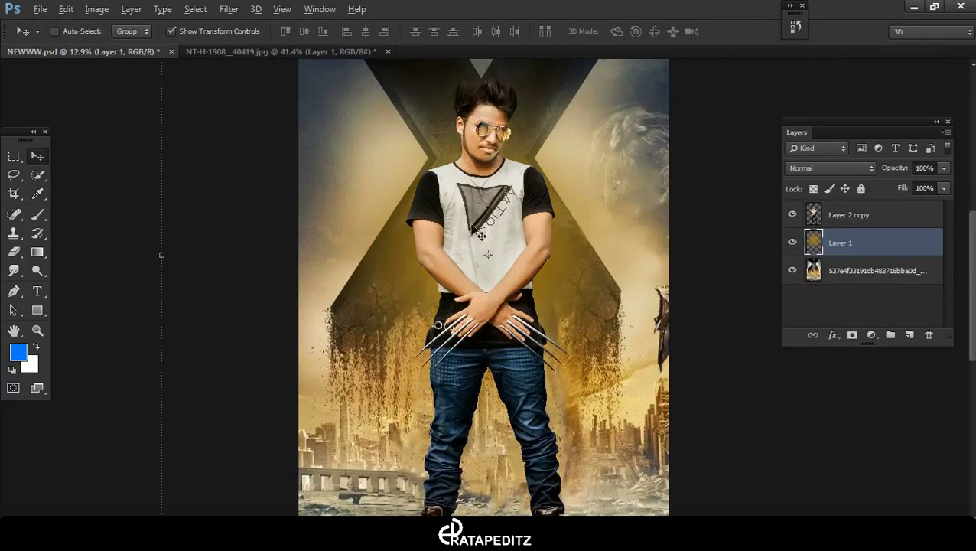
scroll(386, 147, up, 3)
scroll(474, 229, down, 4)
scroll(505, 241, down, 2)
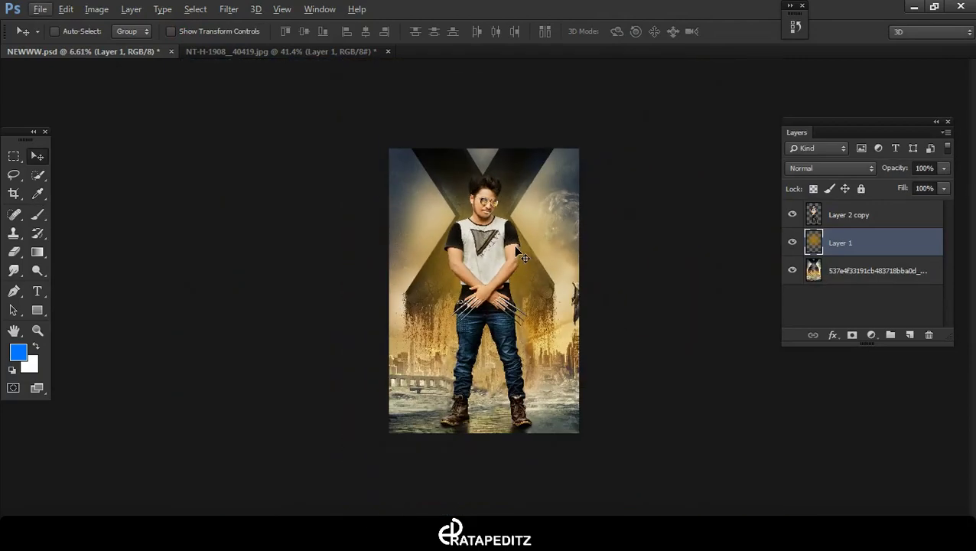
scroll(514, 244, up, 4)
scroll(572, 237, up, 2)
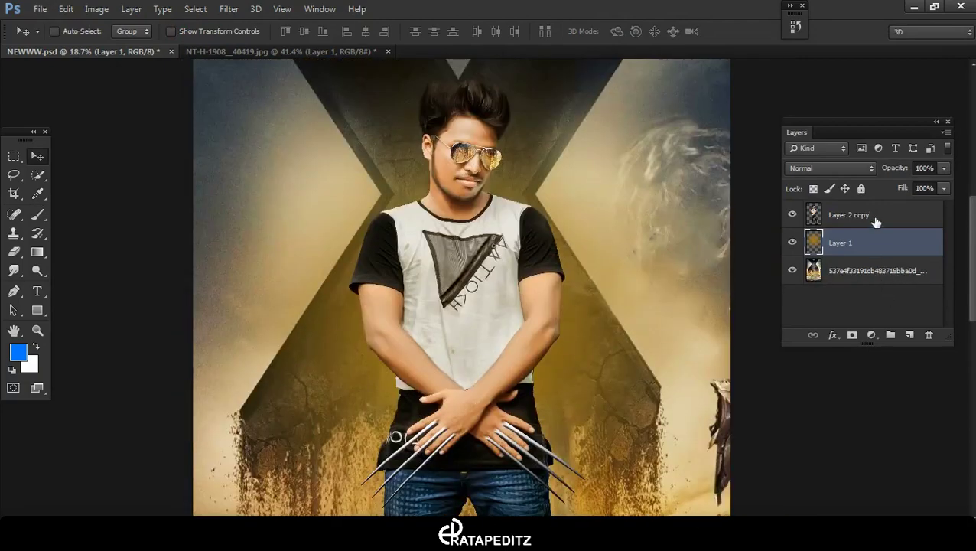
click(910, 335)
Add a new layer clipped to Layer 2 copy and set up a small orange brush
key(ctrl+alt+g)
scroll(565, 264, up, 2)
scroll(564, 264, up, 2)
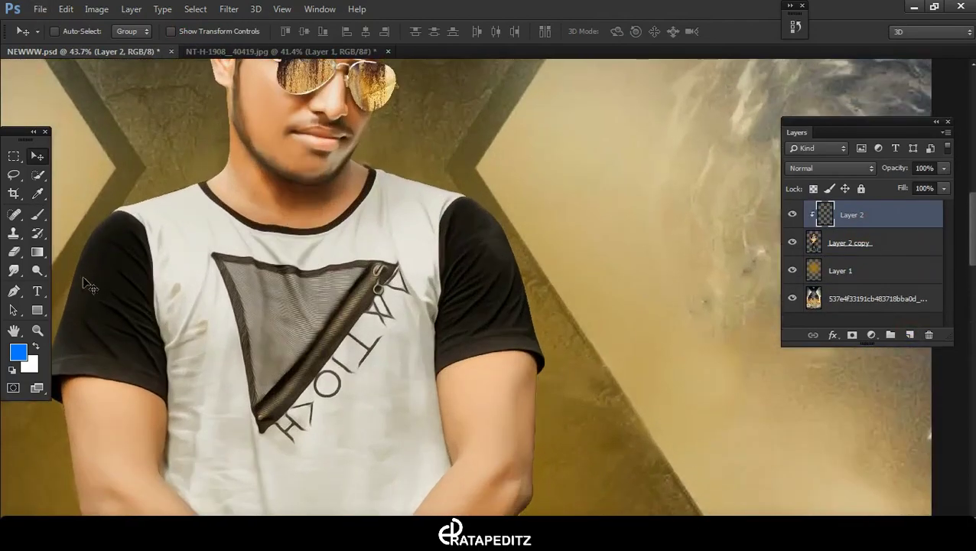
click(37, 214)
scroll(46, 367, down, 2)
click(21, 353)
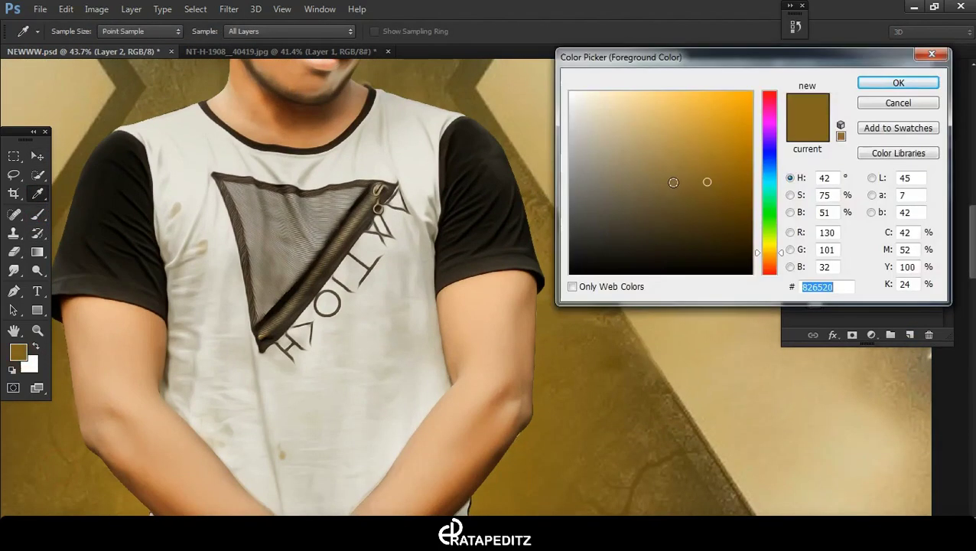
click(732, 118)
click(900, 80)
key(bracketleft)
key(bracketleft)
key(bracketleft)
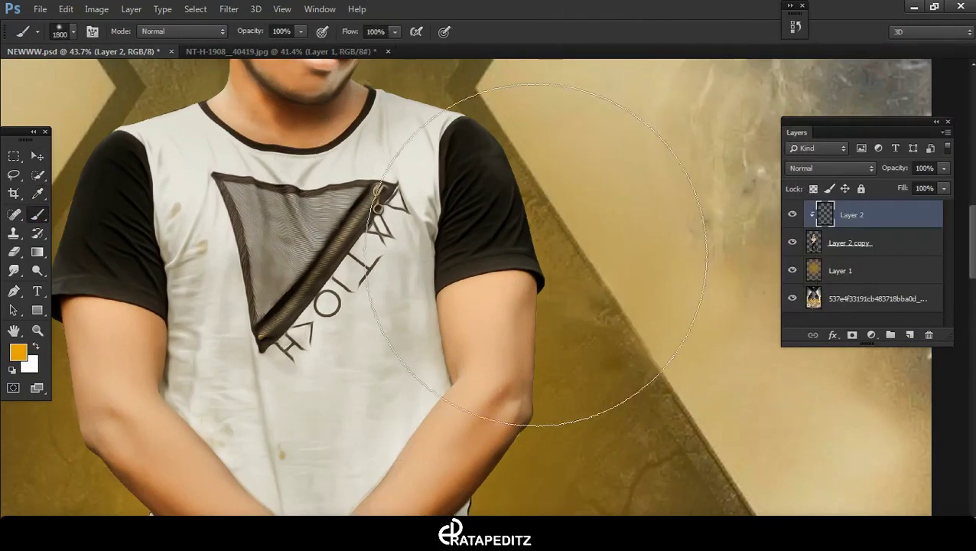
scroll(479, 215, up, 2)
click(830, 168)
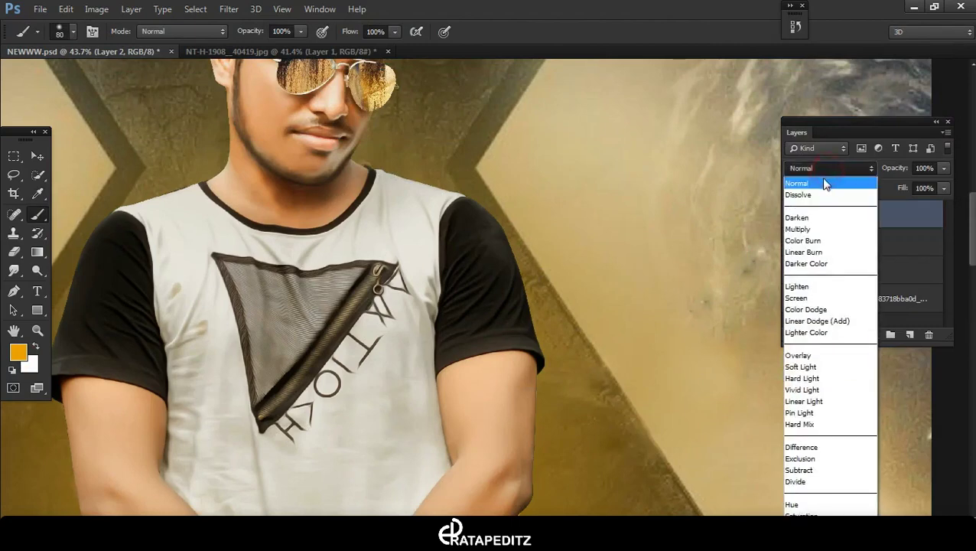
Paint orange glow along the shoulder and sleeve edges, undoing the shirt-edge stroke
drag(375, 171, 489, 203)
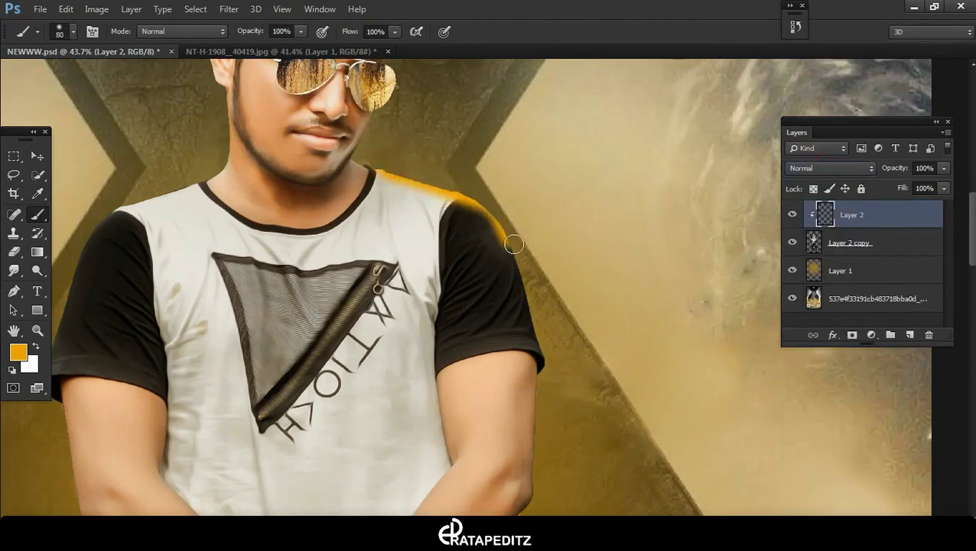
drag(545, 343, 540, 371)
scroll(556, 192, down, 5)
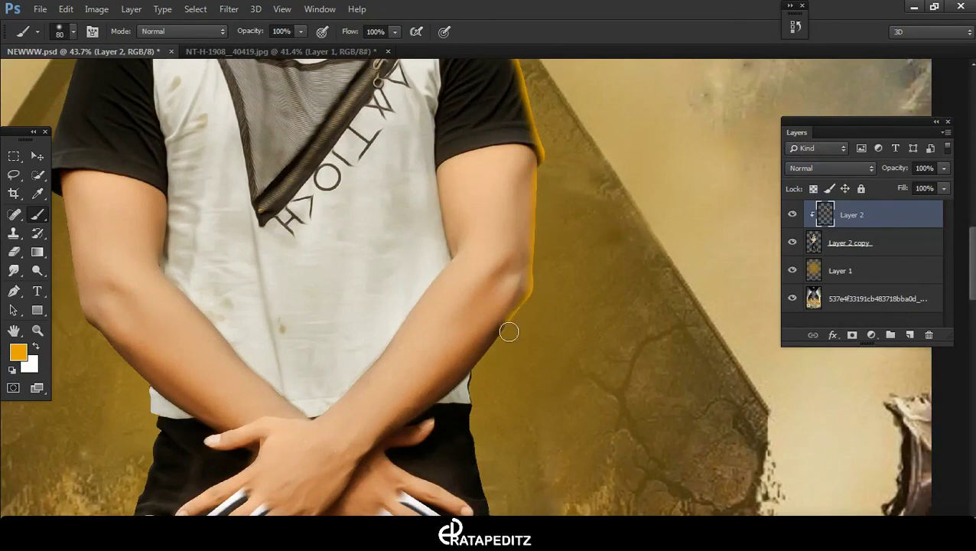
scroll(476, 381, down, 2)
scroll(493, 233, down, 2)
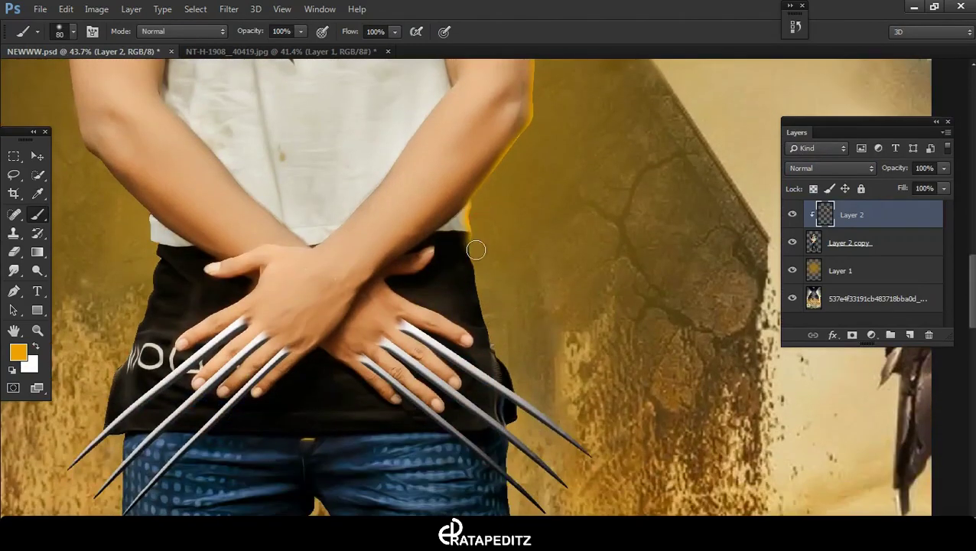
drag(488, 305, 505, 361)
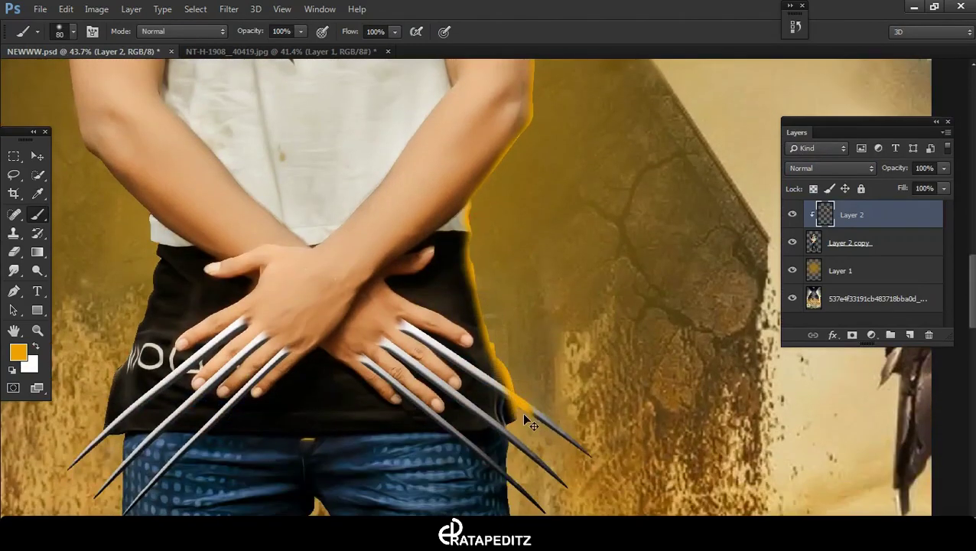
key(ctrl+z)
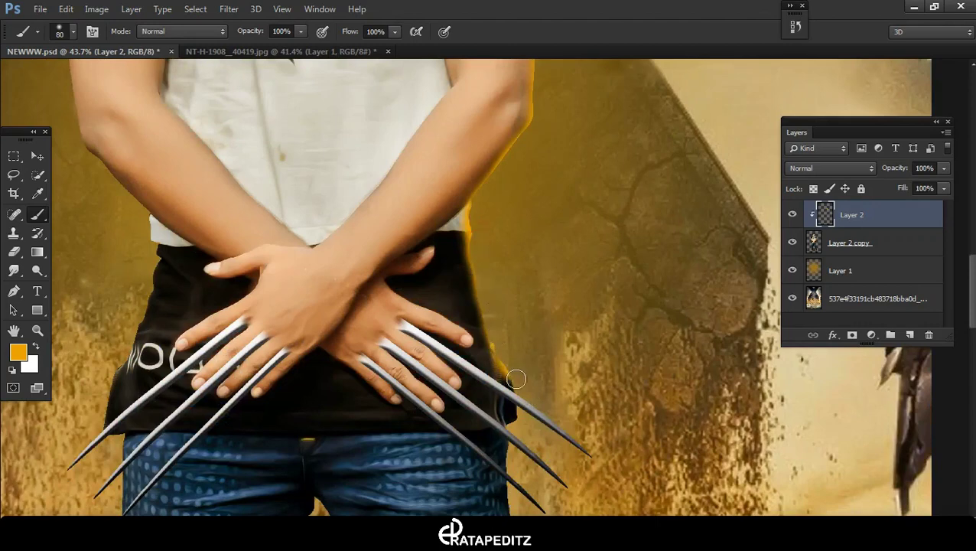
scroll(516, 378, down, 3)
scroll(496, 172, up, 4)
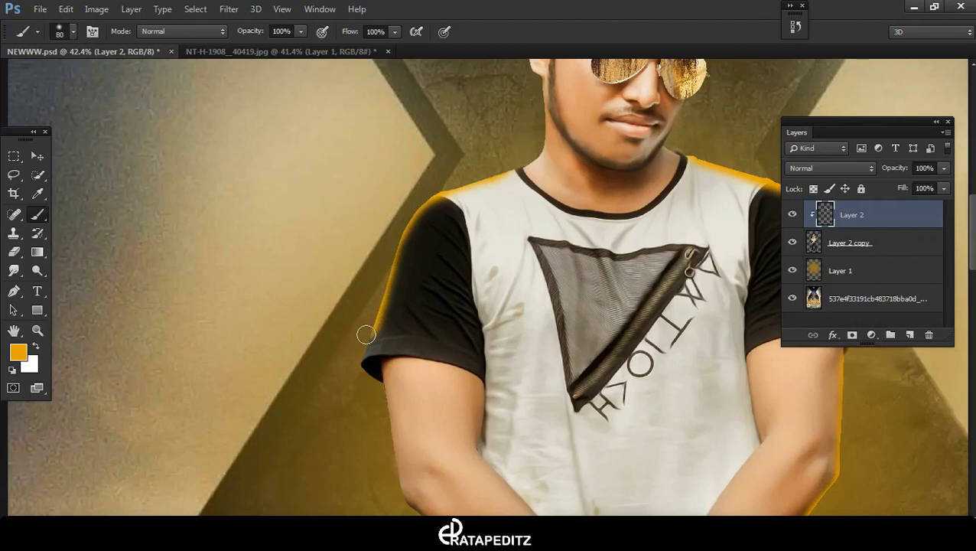
scroll(375, 389, down, 3)
scroll(381, 410, down, 1)
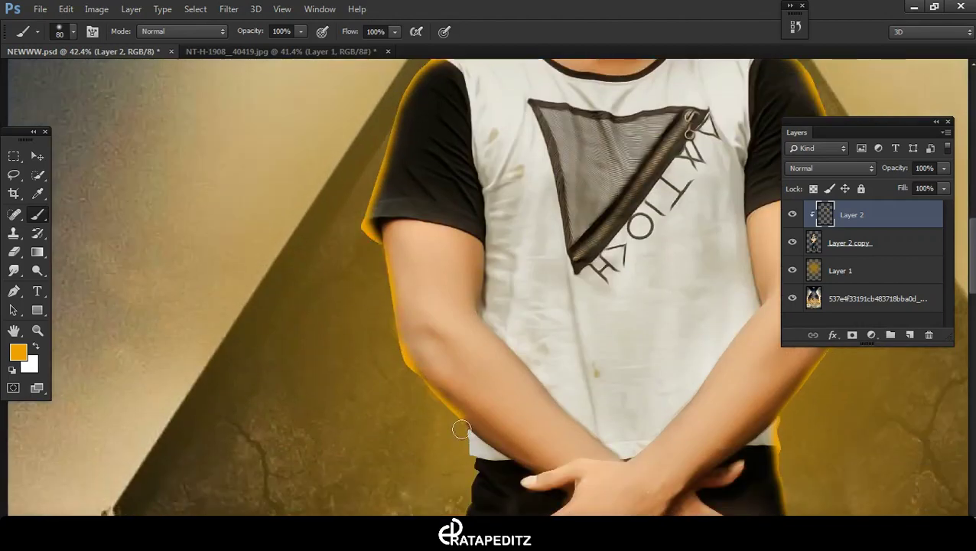
scroll(461, 429, down, 3)
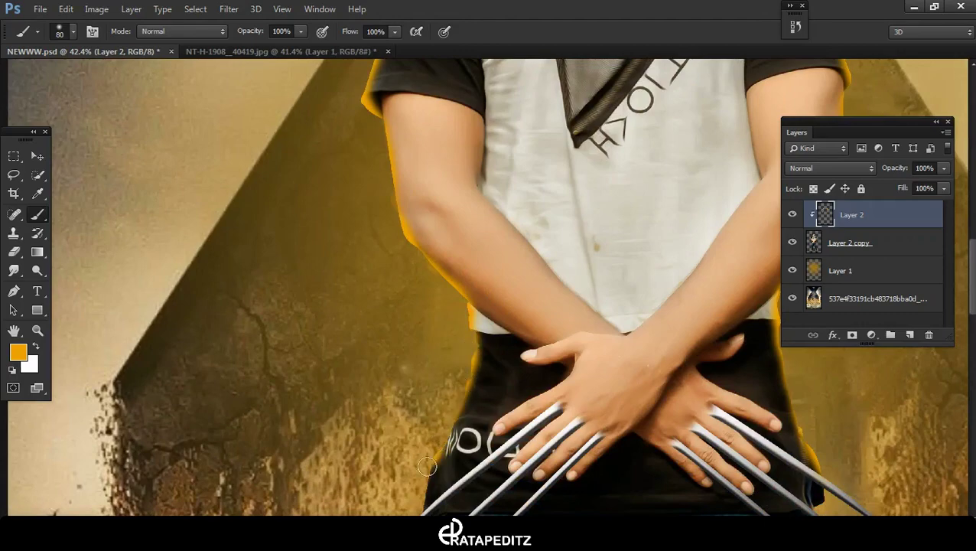
scroll(457, 394, down, 2)
scroll(392, 431, down, 3)
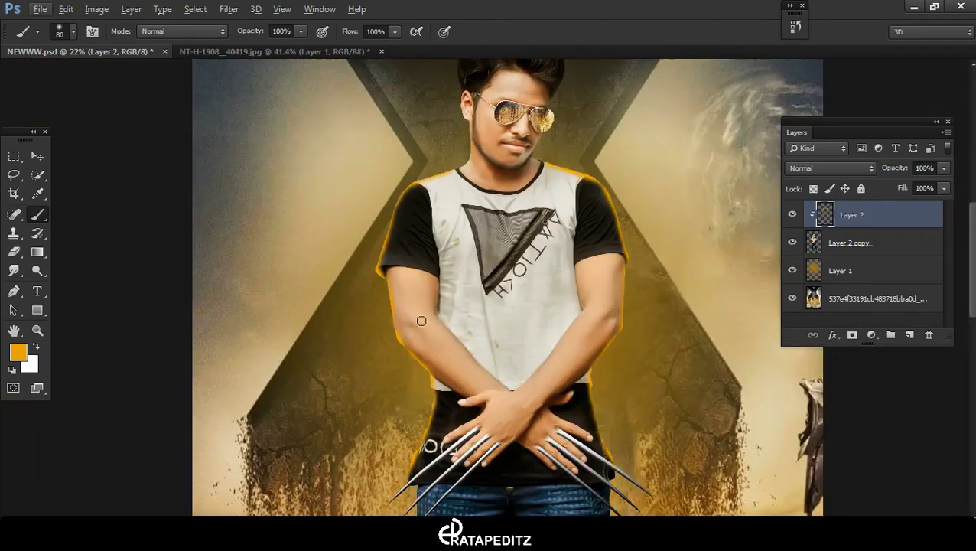
scroll(420, 321, up, 2)
scroll(435, 228, up, 2)
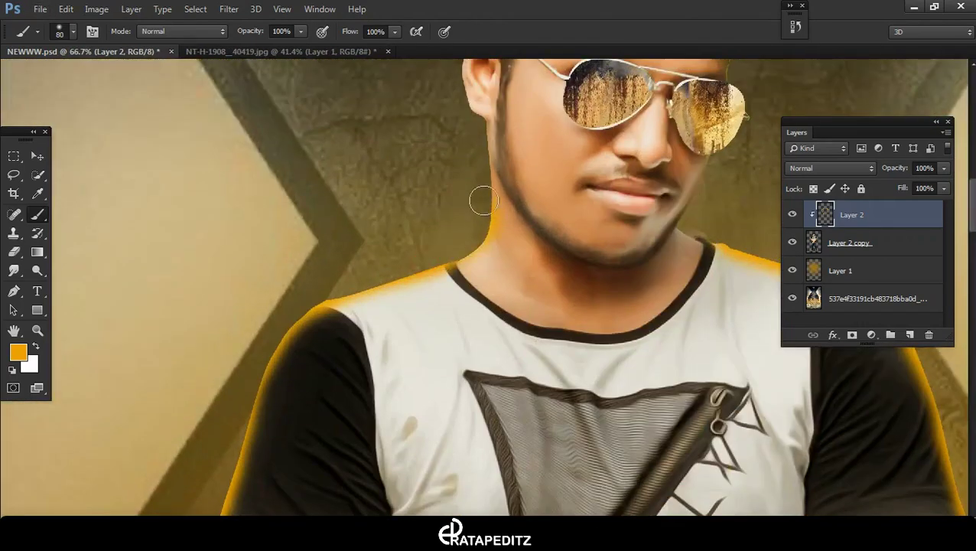
Rework the neck and add glow along the hair edges, then blend the layer as Lighter Color
drag(488, 230, 449, 250)
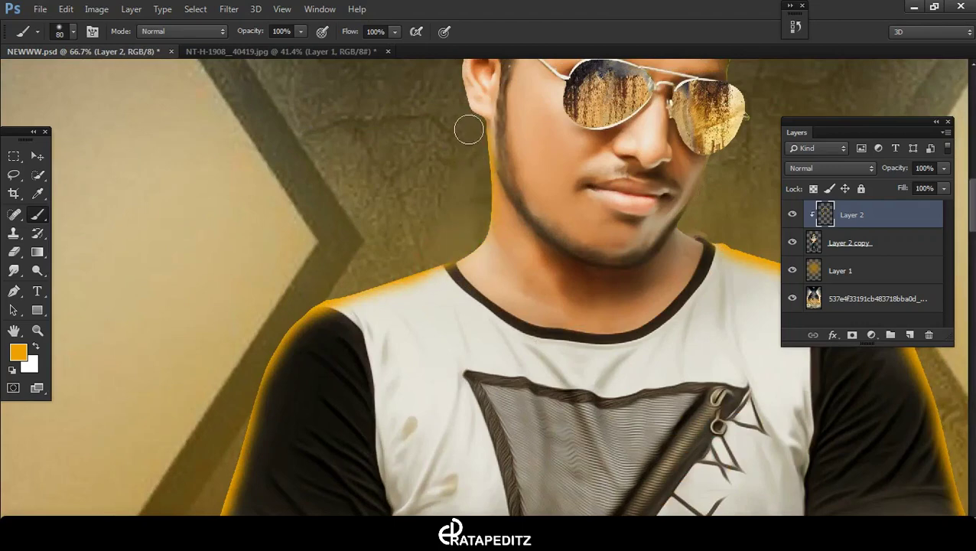
scroll(443, 115, up, 3)
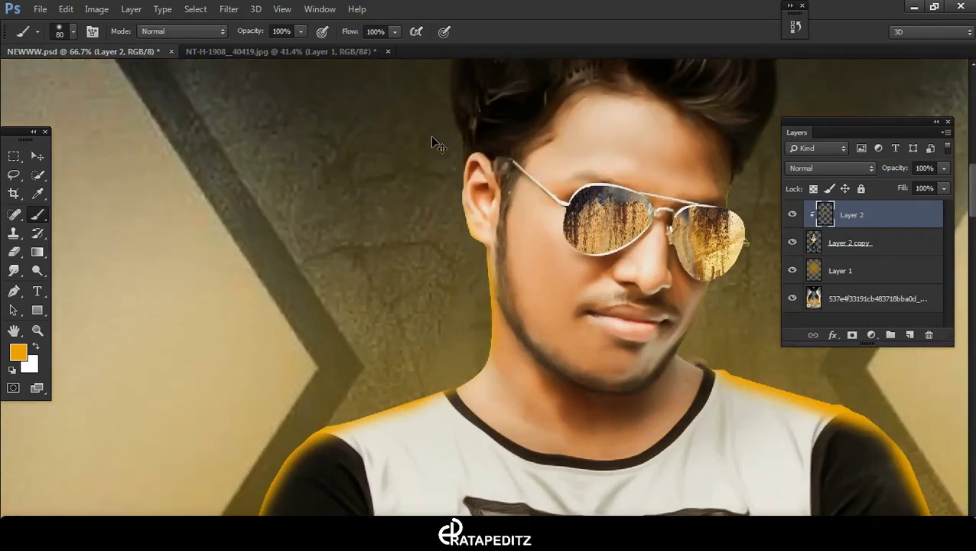
scroll(443, 184, up, 1)
scroll(428, 221, up, 2)
drag(433, 197, 447, 107)
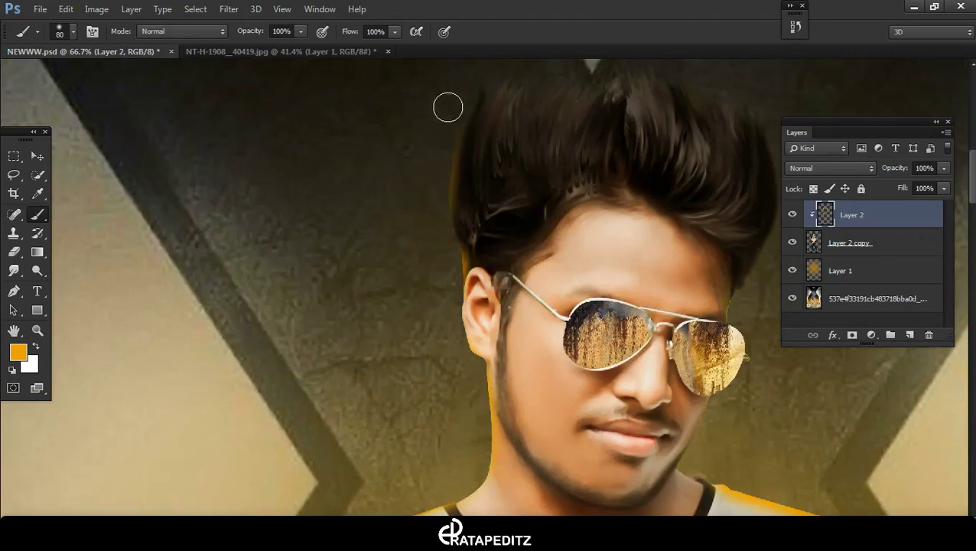
scroll(444, 230, up, 1)
scroll(438, 275, up, 2)
drag(436, 258, 492, 202)
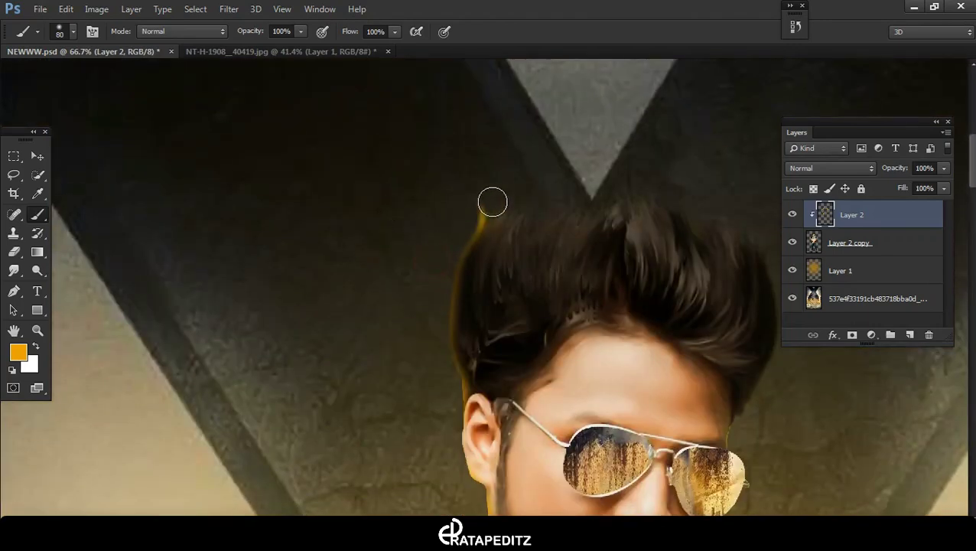
scroll(429, 201, down, 3)
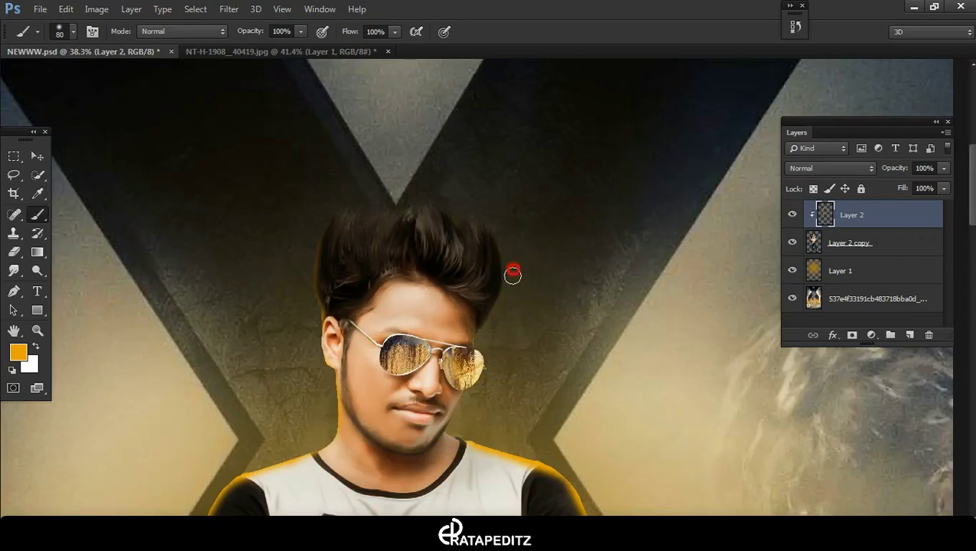
scroll(514, 290, down, 1)
scroll(512, 281, up, 2)
scroll(509, 291, up, 1)
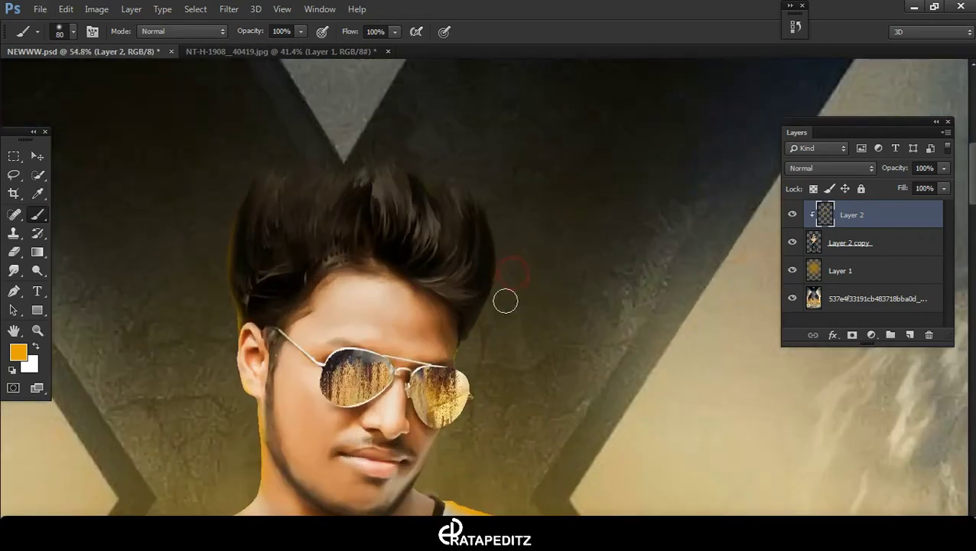
scroll(489, 348, up, 1)
scroll(497, 344, up, 1)
scroll(469, 359, up, 1)
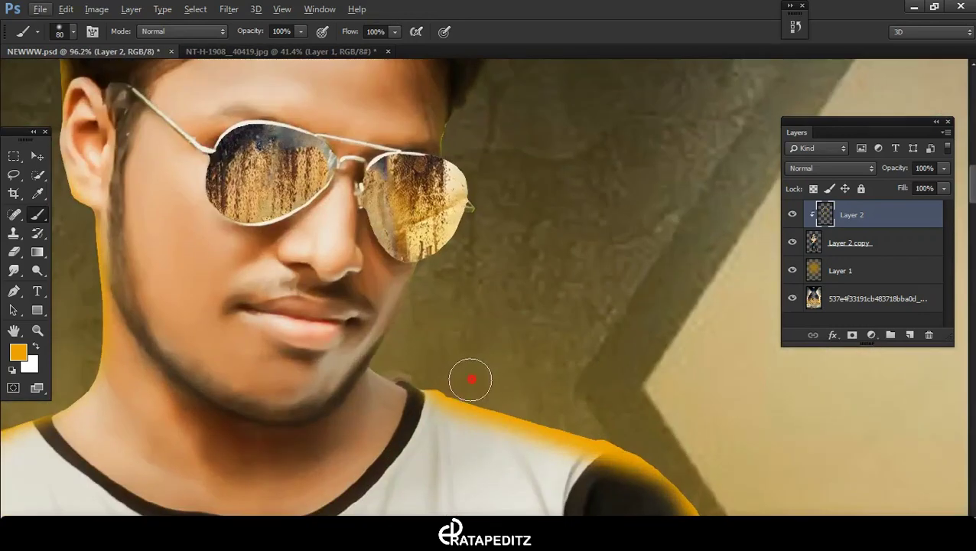
scroll(459, 306, down, 3)
scroll(496, 294, up, 1)
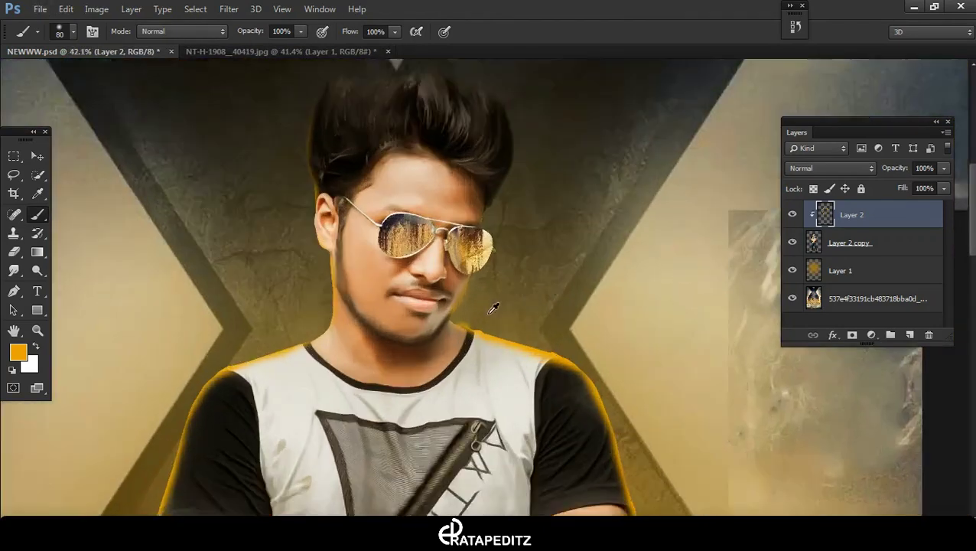
scroll(482, 309, up, 3)
scroll(523, 284, down, 2)
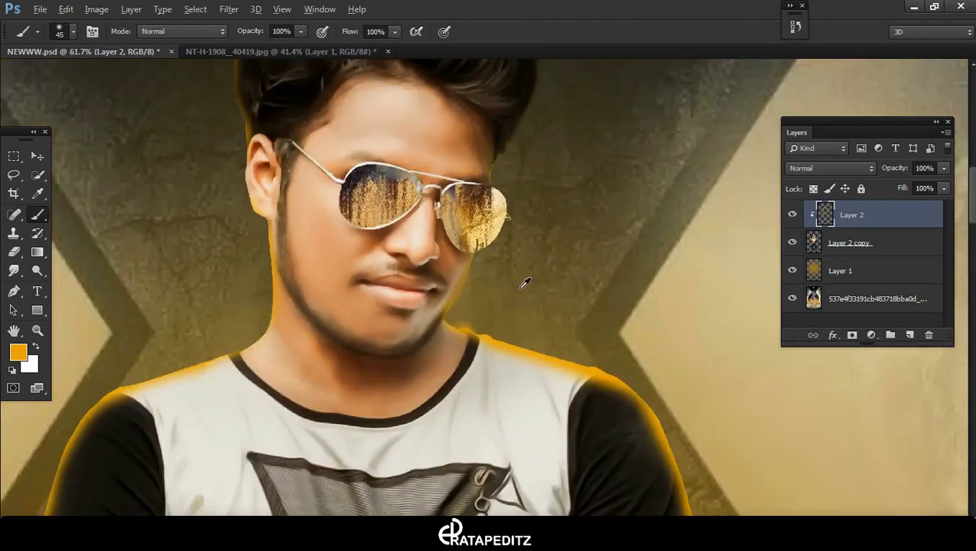
scroll(523, 284, down, 2)
scroll(524, 283, down, 3)
click(827, 168)
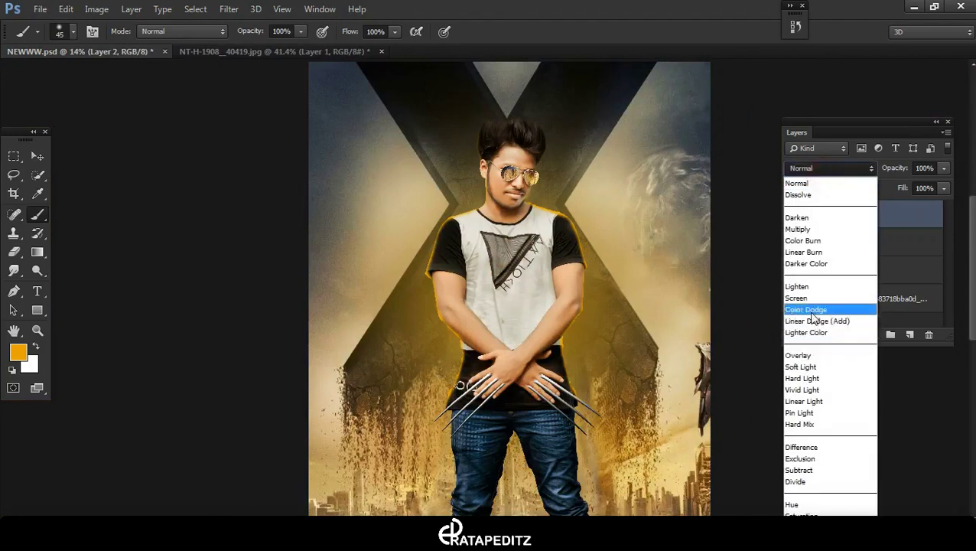
click(817, 321)
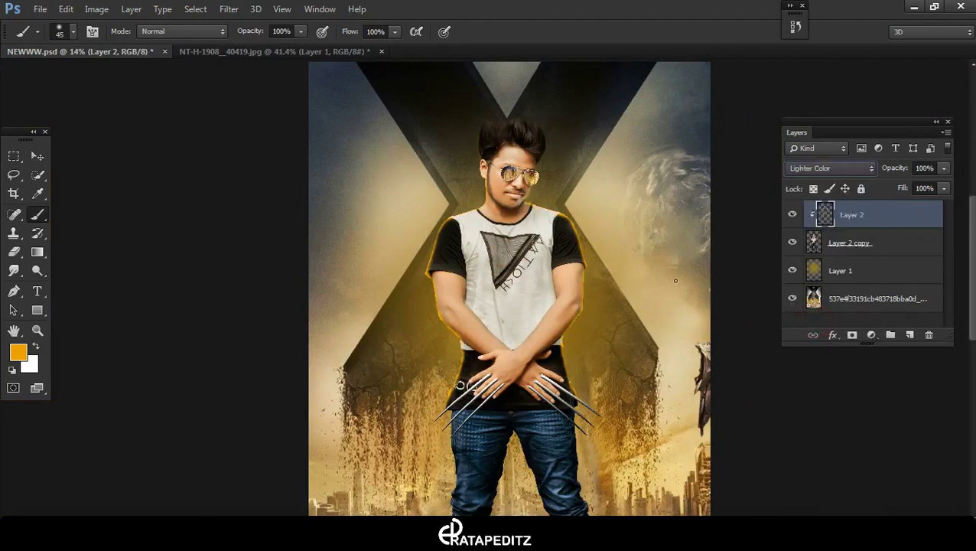
Keep the glow layer at Lighter Color with fill 75% and opacity 84%
key(Down)
scroll(675, 281, up, 2)
scroll(666, 273, up, 2)
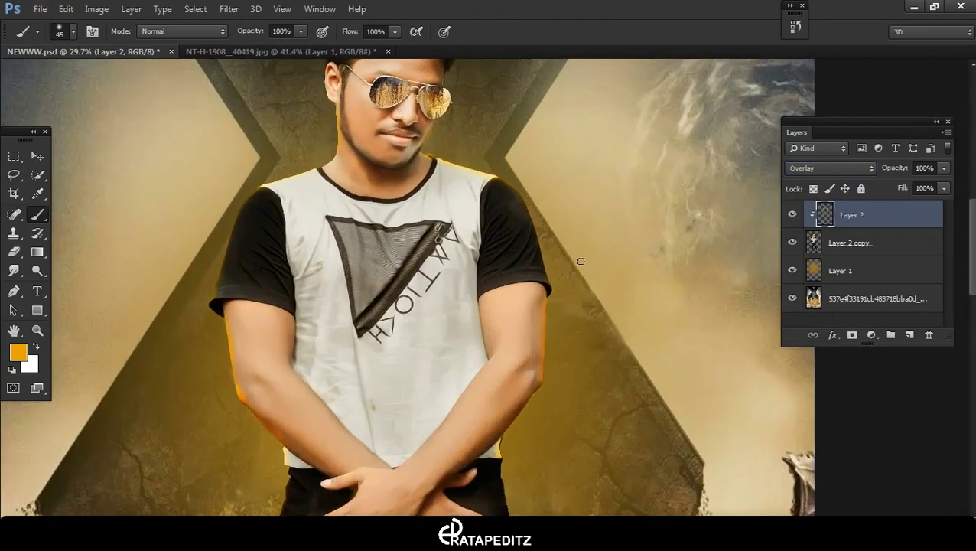
scroll(658, 266, up, 1)
click(826, 174)
key(Up)
key(Up)
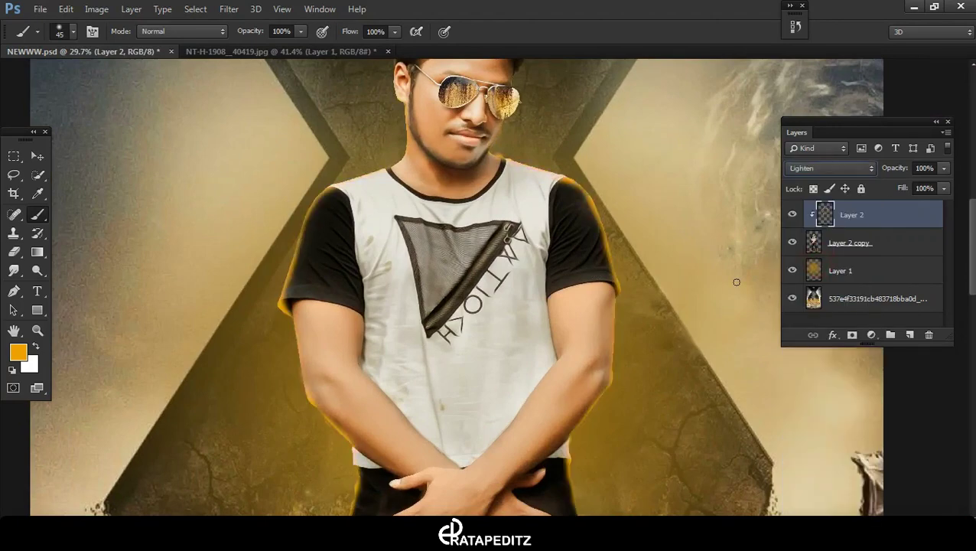
key(Up)
key(Up)
key(Up)
key(Down)
scroll(736, 277, down, 3)
scroll(688, 273, down, 2)
drag(903, 190, 883, 193)
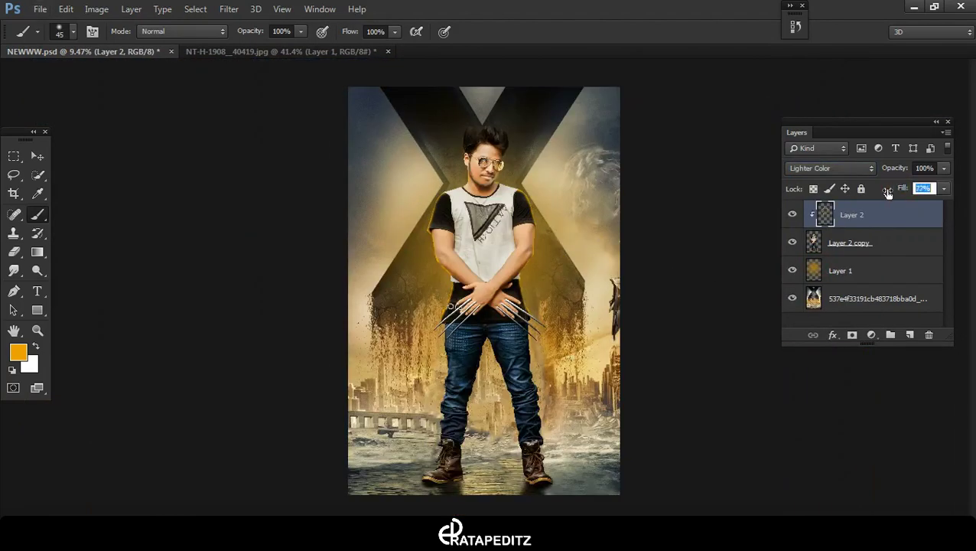
scroll(563, 229, up, 2)
scroll(557, 228, up, 3)
scroll(571, 233, down, 1)
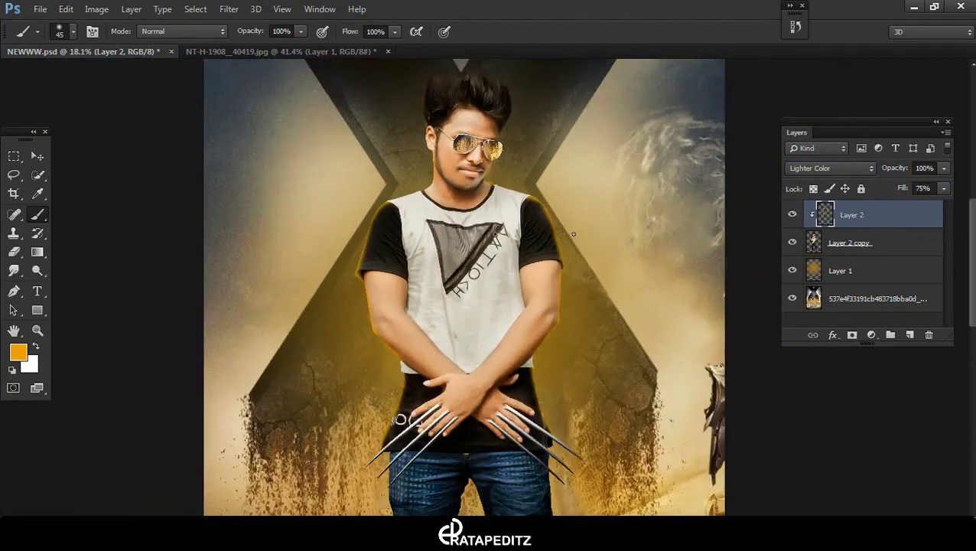
click(793, 215)
drag(893, 169, 887, 175)
Merge Layer 2 copy and the glow down into a single Layer 2
shift+click(860, 244)
right_click(859, 243)
click(608, 439)
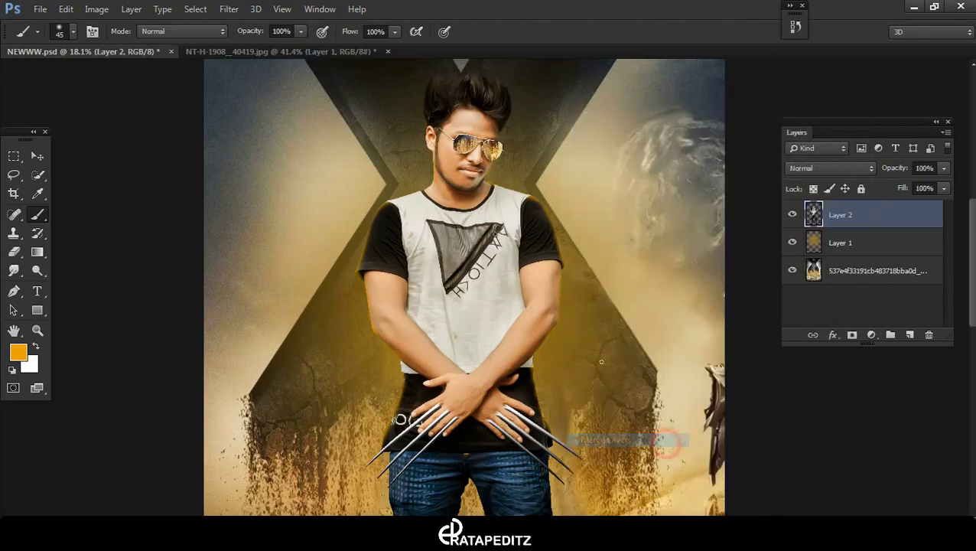
scroll(512, 306, down, 2)
shift+click(875, 240)
right_click(875, 240)
click(612, 439)
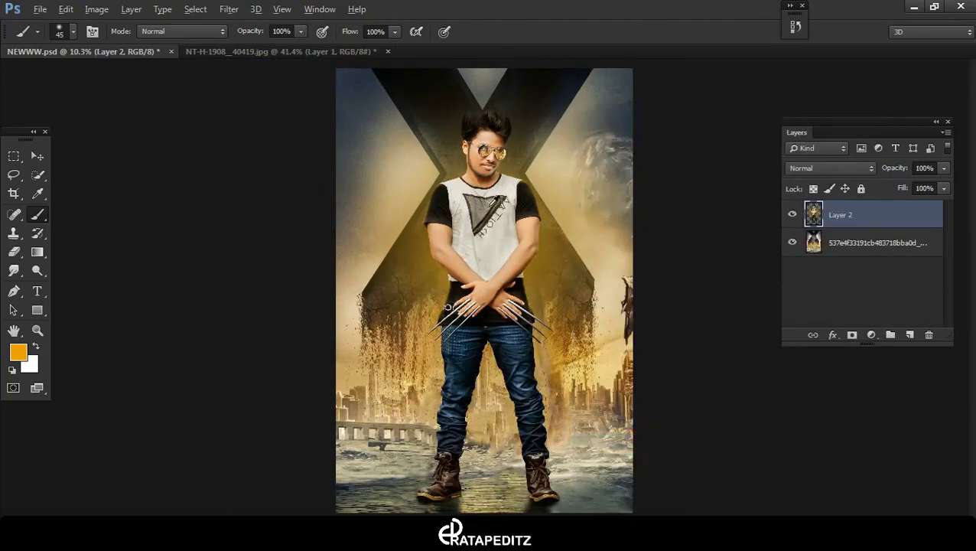
scroll(434, 162, up, 2)
scroll(433, 161, up, 2)
scroll(433, 161, down, 3)
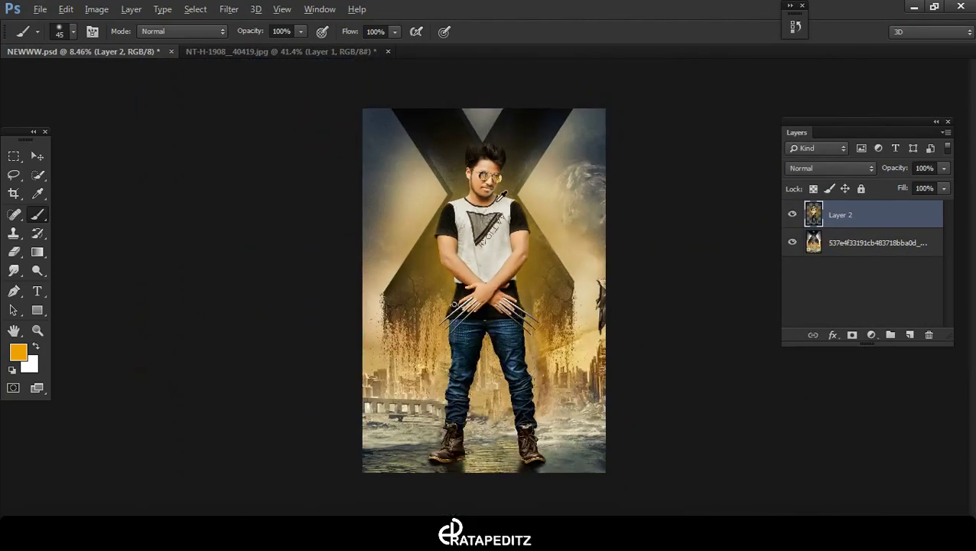
scroll(556, 226, up, 1)
scroll(556, 226, down, 1)
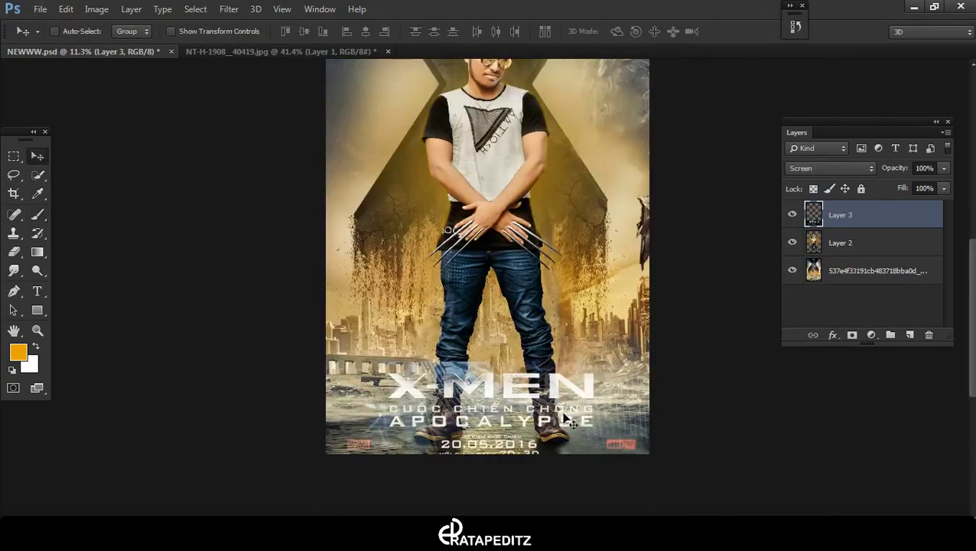
Try the first title lower with Lighter Color blending, then delete that title layer
drag(535, 359, 547, 386)
click(830, 168)
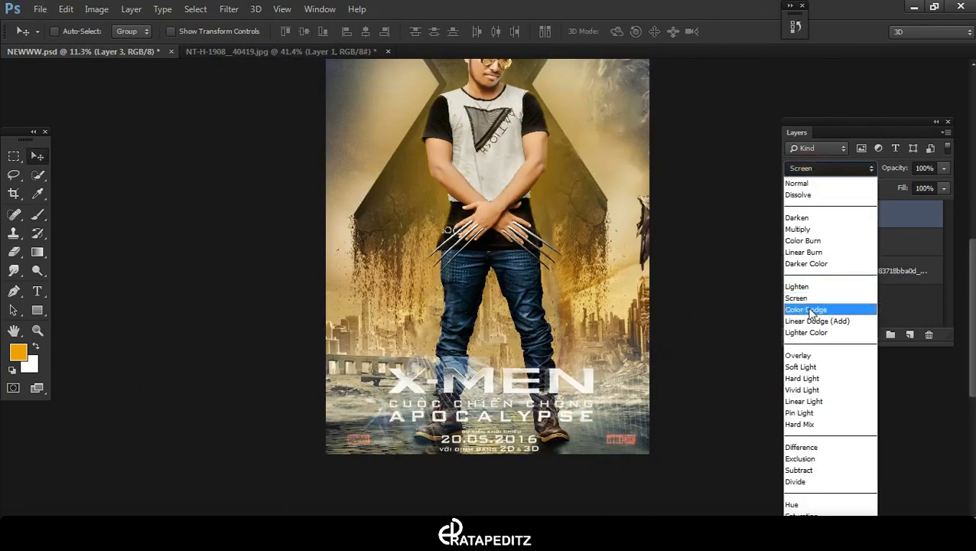
click(811, 310)
key(Down)
key(Down)
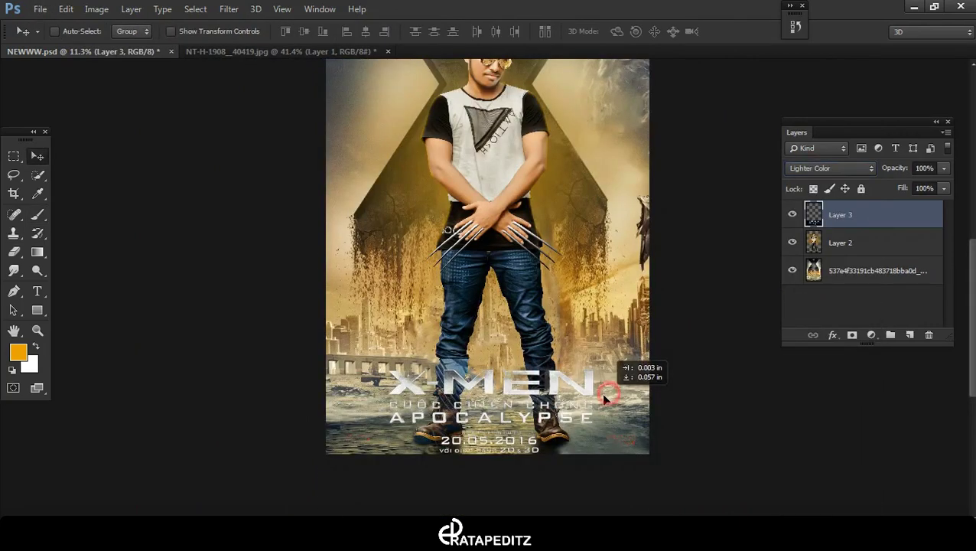
scroll(603, 395, down, 1)
scroll(601, 391, down, 1)
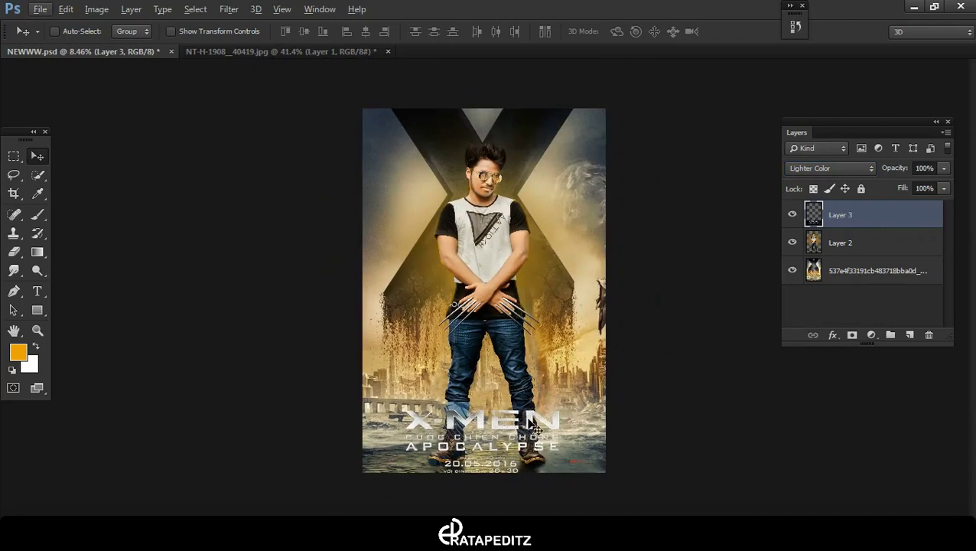
key(e)
scroll(557, 451, up, 2)
scroll(612, 345, down, 1)
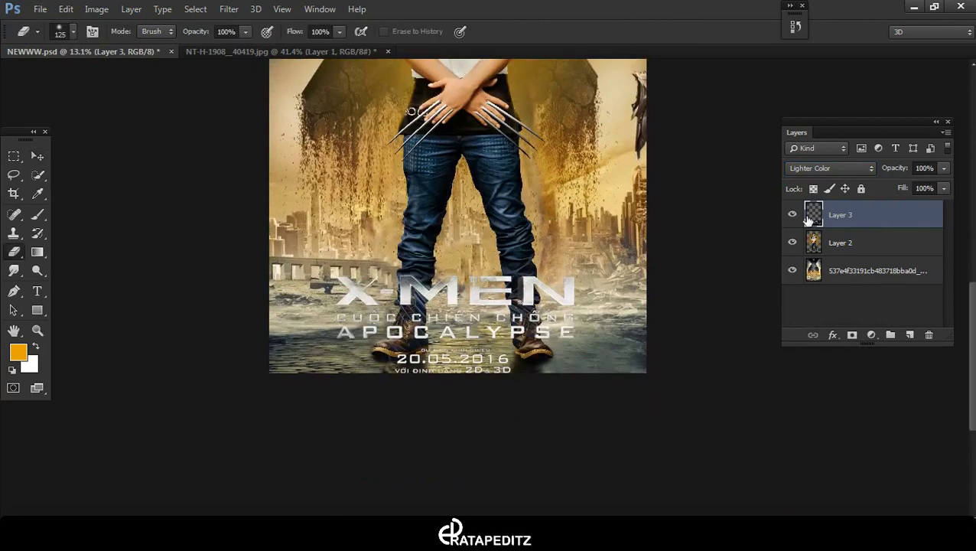
drag(880, 220, 929, 334)
scroll(459, 229, down, 1)
Place the x-men-apocalypse image from the Downloads stock folder at the poster's bottom
click(40, 8)
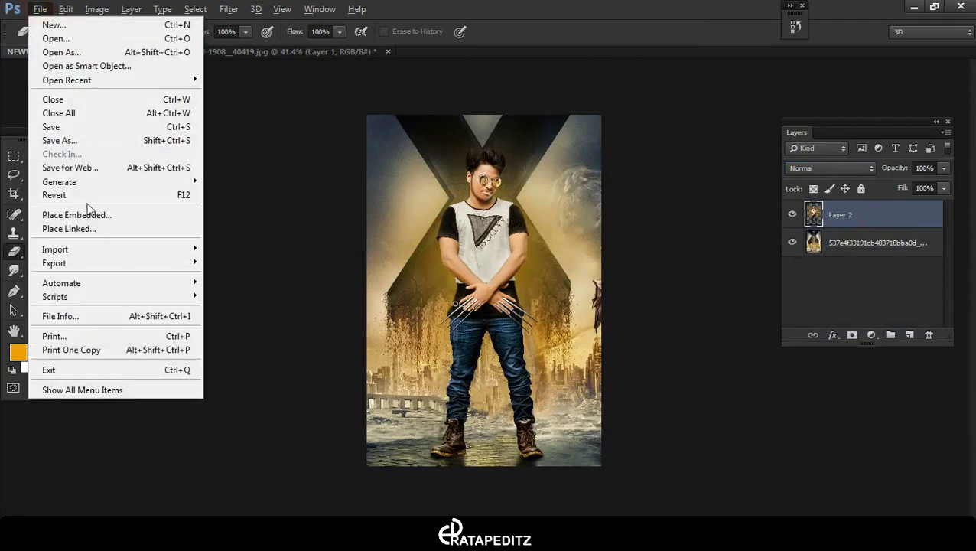
click(153, 191)
click(53, 128)
double_click(583, 153)
click(578, 131)
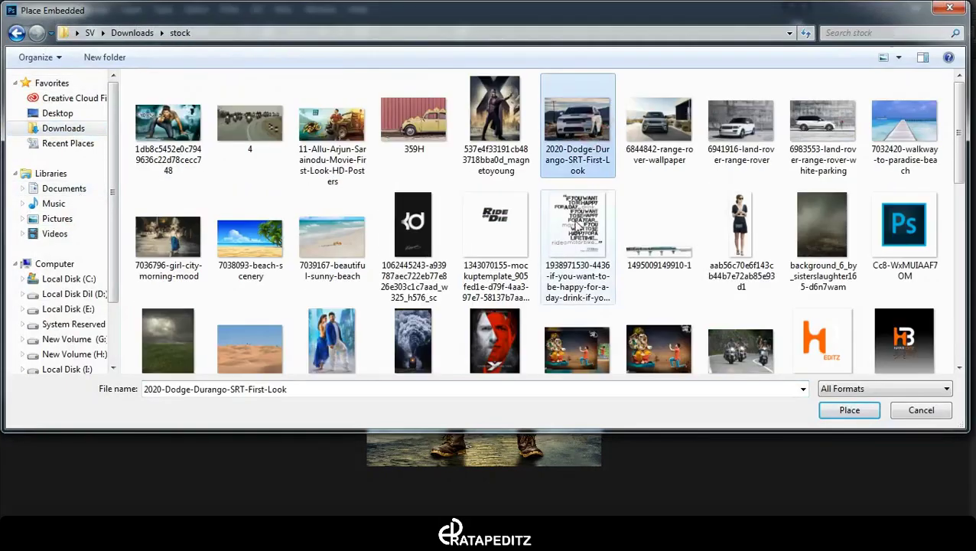
scroll(678, 233, down, 2)
scroll(677, 233, down, 2)
scroll(677, 233, down, 3)
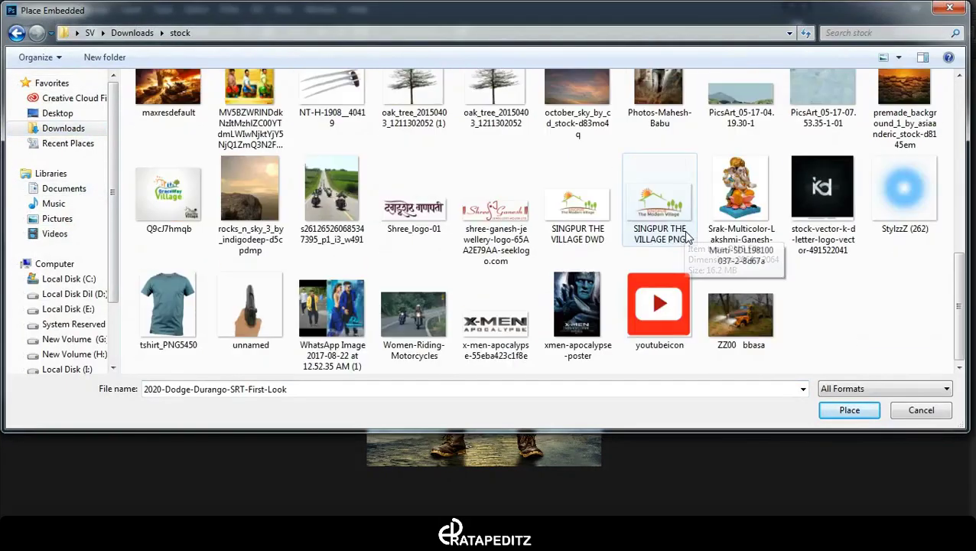
double_click(496, 314)
mouse_move(580, 337)
mouse_down()
mouse_move(558, 429)
mouse_move(566, 450)
mouse_up()
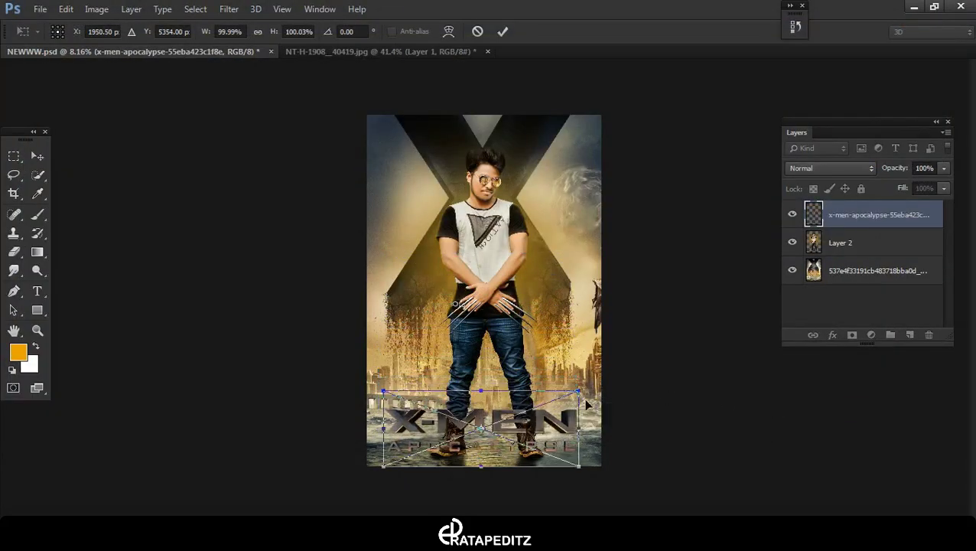
click(503, 31)
Rasterize the logo, erase it over the boots, and nudge it down and right
key(e)
click(459, 406)
click(434, 226)
scroll(479, 456, up, 3)
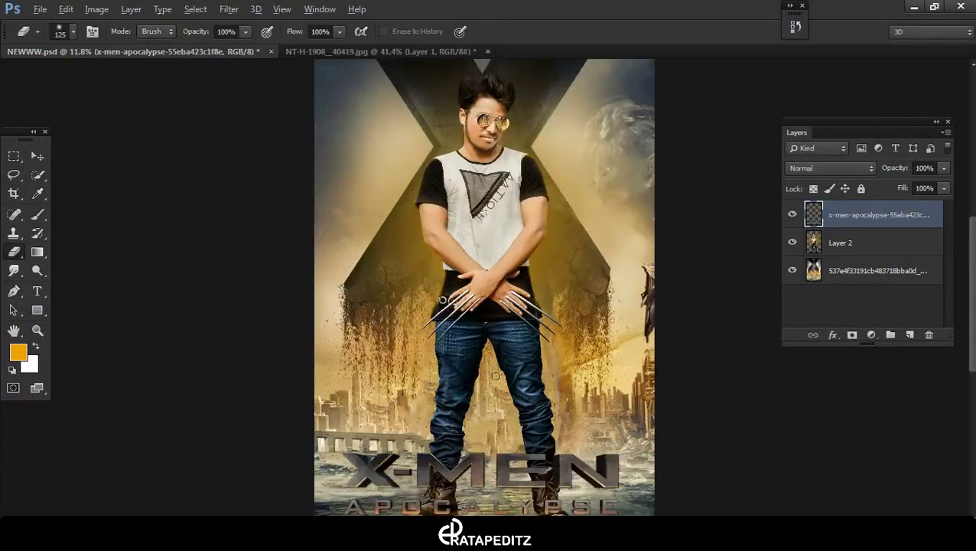
scroll(479, 456, up, 3)
key(v)
drag(487, 375, 513, 398)
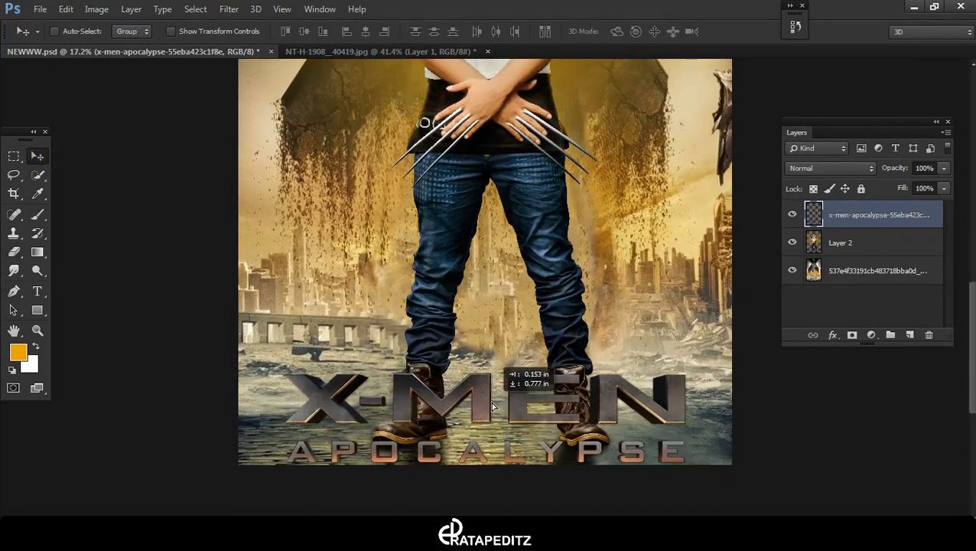
scroll(538, 414, down, 2)
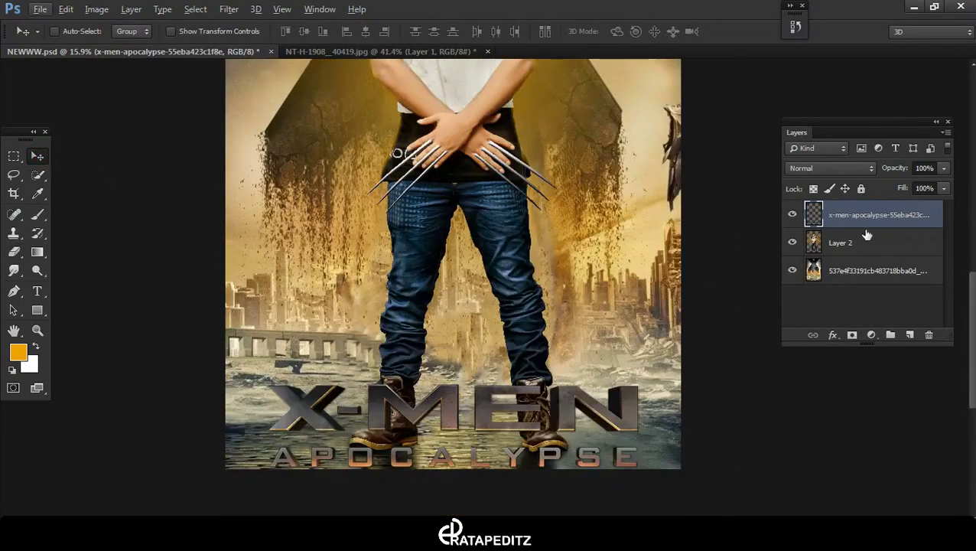
Give the logo layer Bevel & Emboss at size 0 with Contour, plus a Drop Shadow
double_click(925, 218)
click(598, 68)
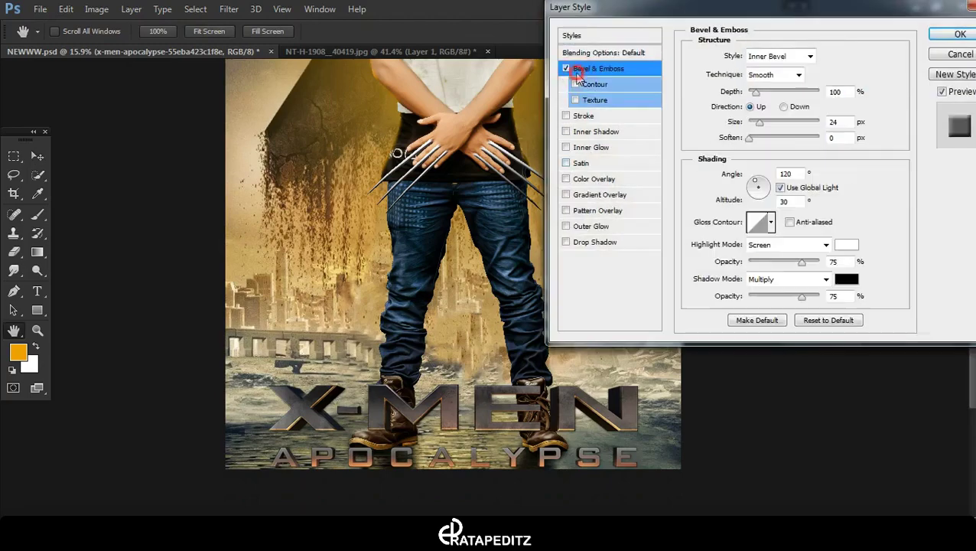
drag(758, 123, 749, 123)
click(575, 85)
click(566, 242)
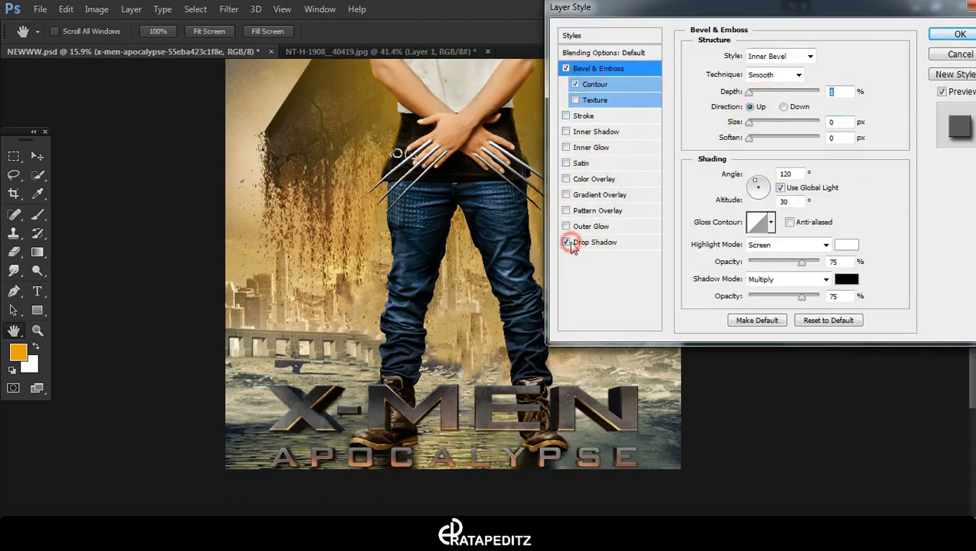
key(Return)
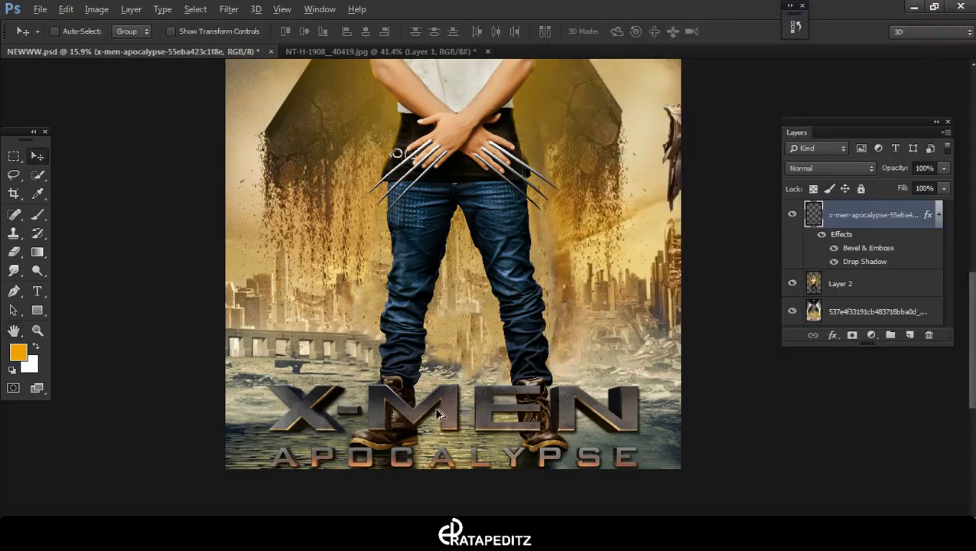
Try lighter blend modes such as Linear Dodge (Add) on the logo, then revert to Normal
scroll(452, 349, down, 2)
scroll(459, 354, down, 2)
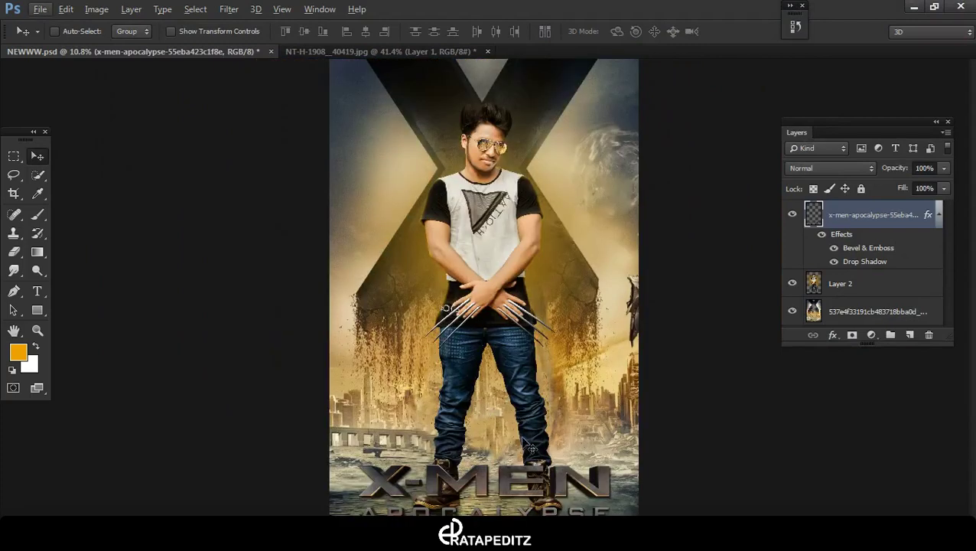
scroll(528, 459, up, 1)
scroll(528, 460, up, 1)
click(830, 167)
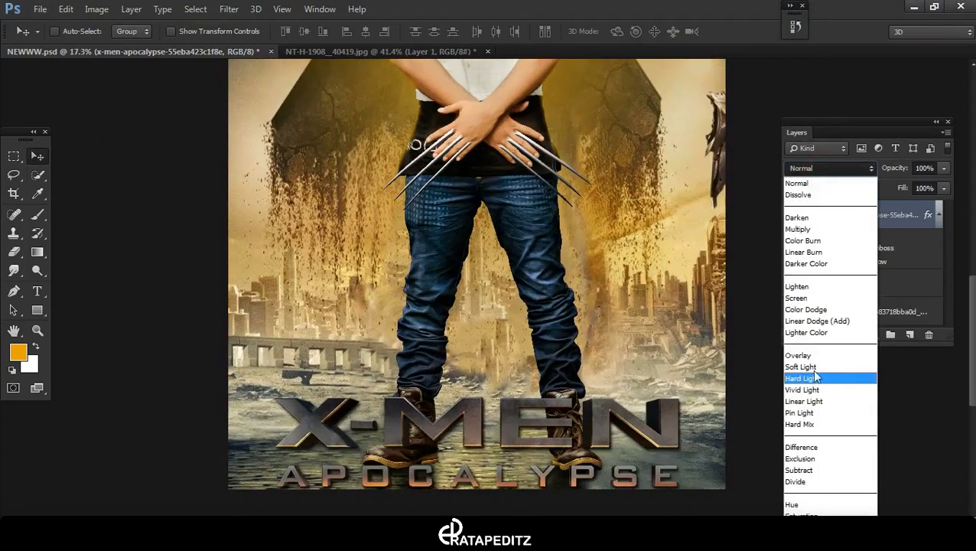
click(811, 375)
key(shift+minus)
key(shift+minus)
key(shift+minus)
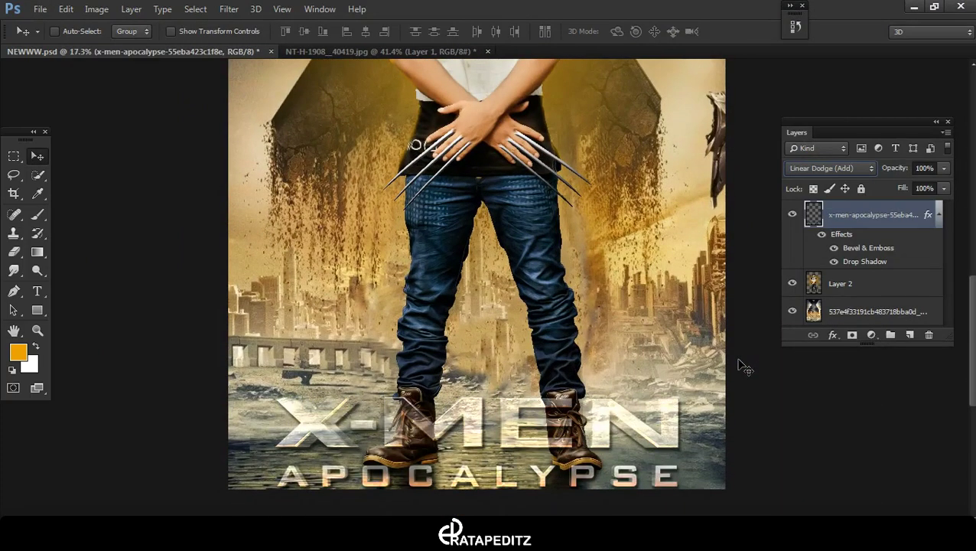
scroll(712, 356, down, 2)
scroll(708, 352, down, 3)
scroll(596, 387, down, 1)
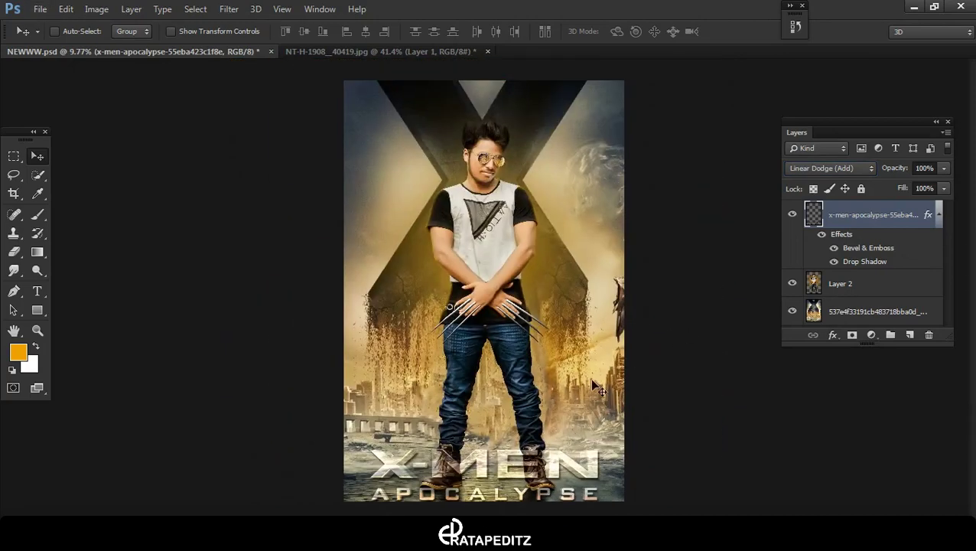
click(830, 167)
click(813, 181)
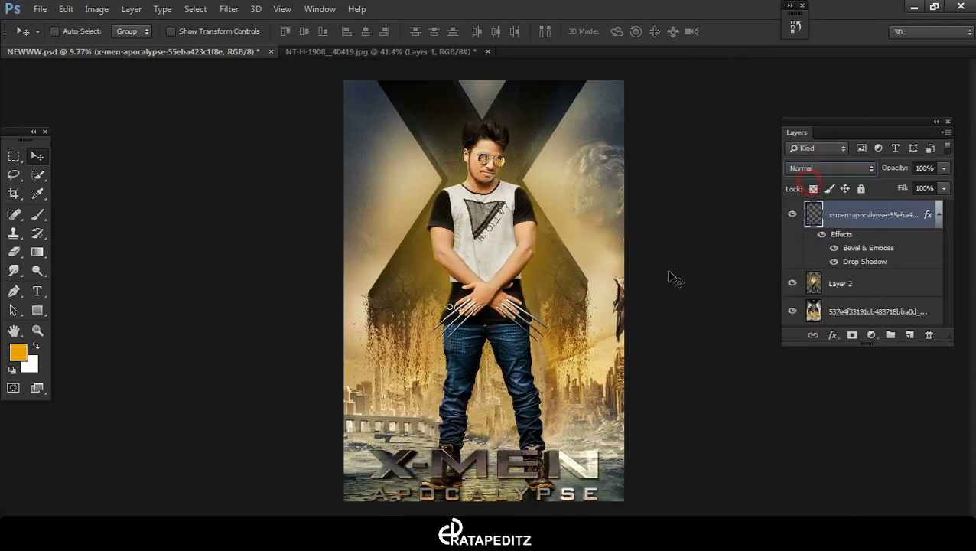
scroll(513, 386, up, 1)
scroll(512, 387, up, 1)
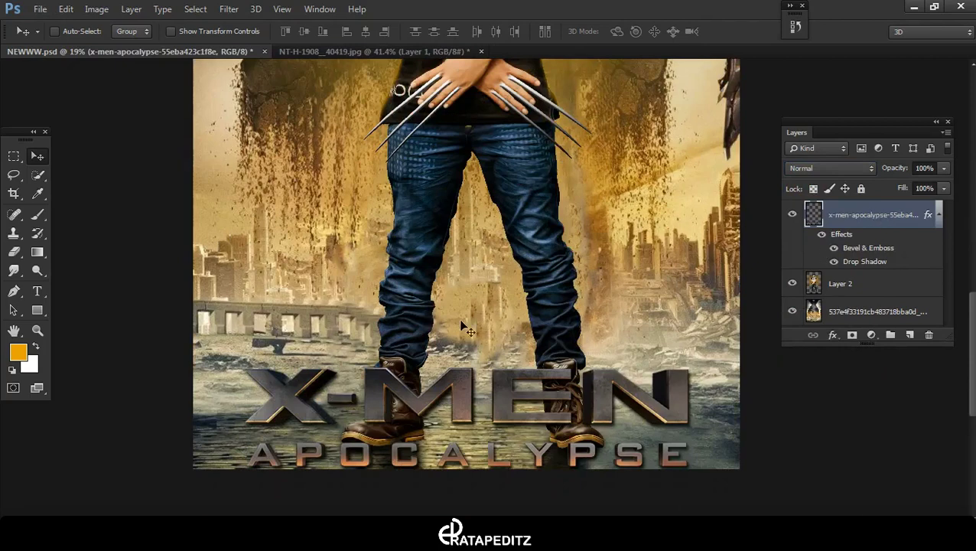
scroll(461, 325, up, 1)
scroll(344, 252, up, 1)
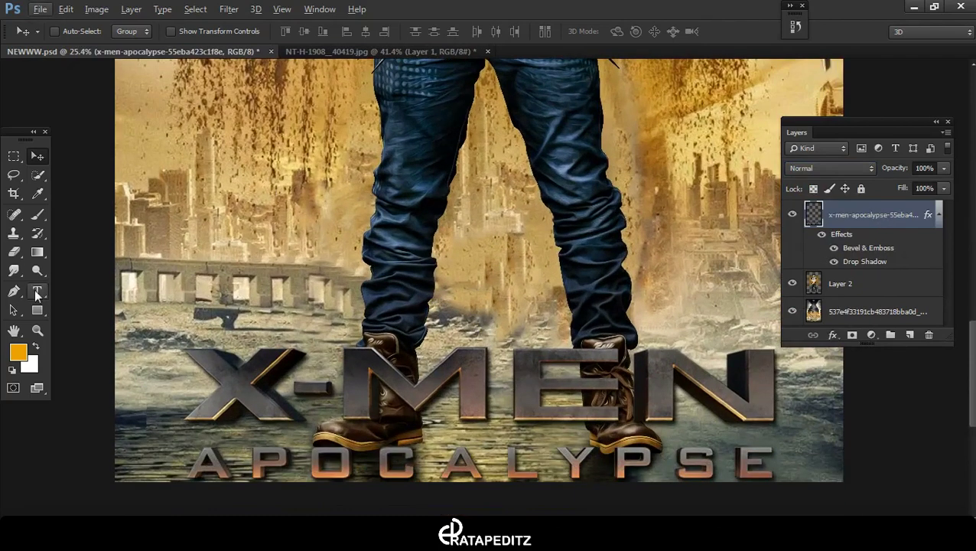
Add a 'PRESENTS' credit with the creator's name above the title, 27.01 pt, white #ffffff
click(36, 293)
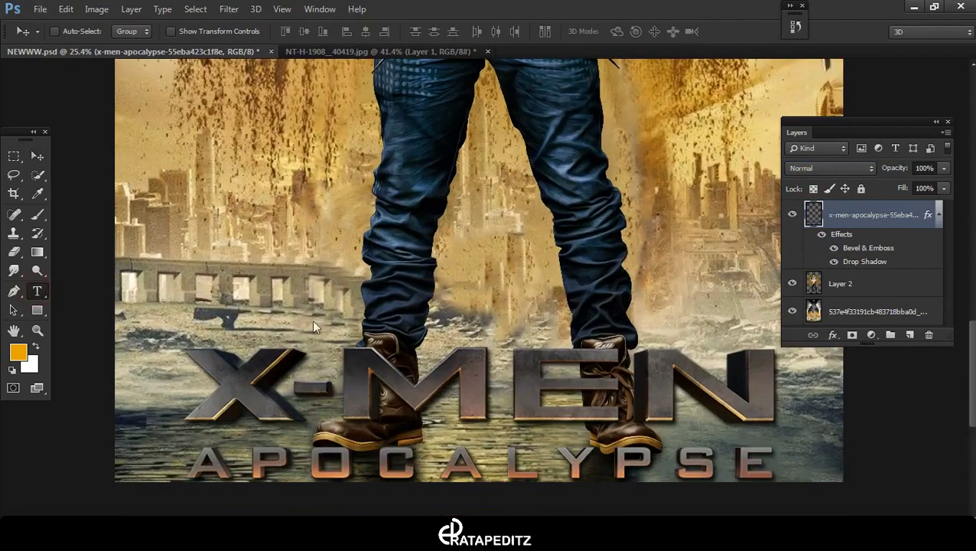
click(389, 335)
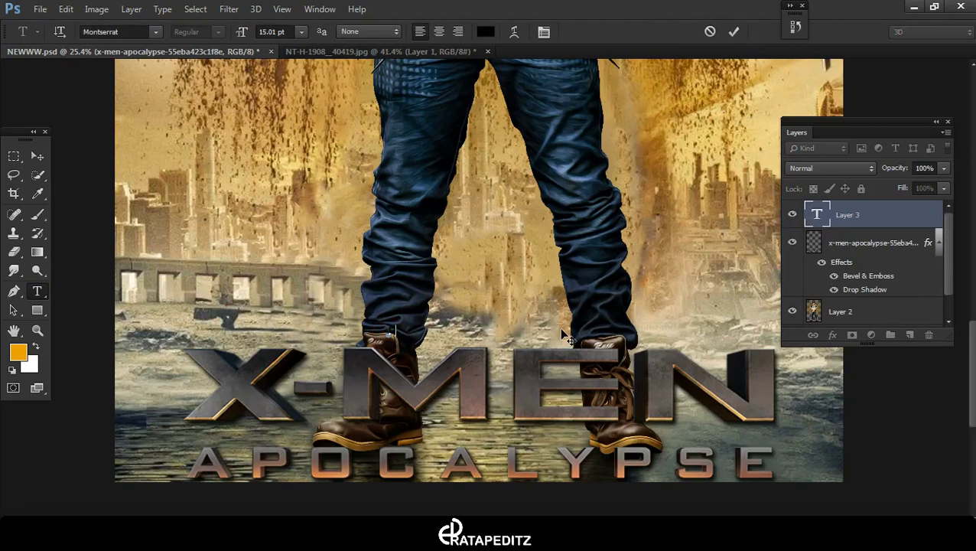
text(PRATAP )
text(EDITZ PRE)
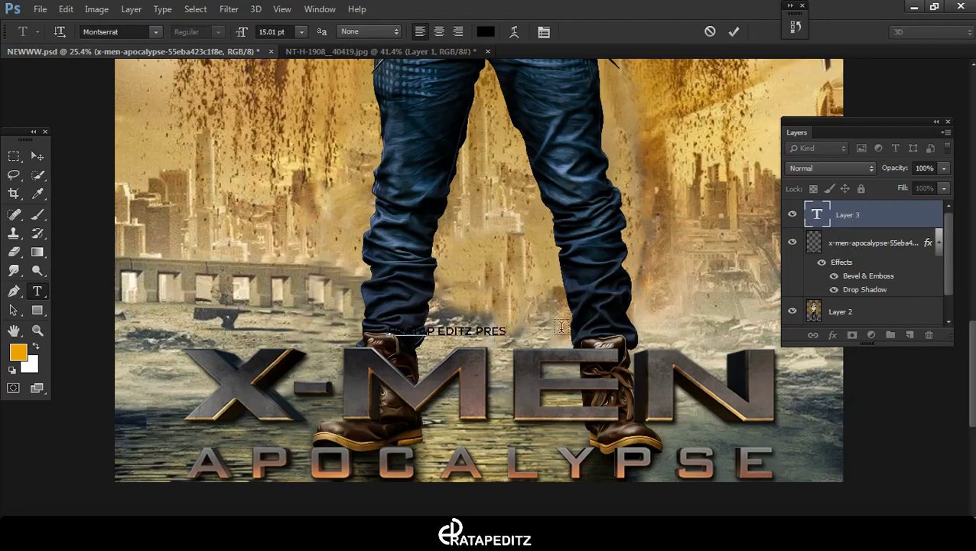
text(S)
key(ctrl+a)
mouse_move(240, 31)
mouse_down()
mouse_move(431, 199)
mouse_move(413, 192)
mouse_up()
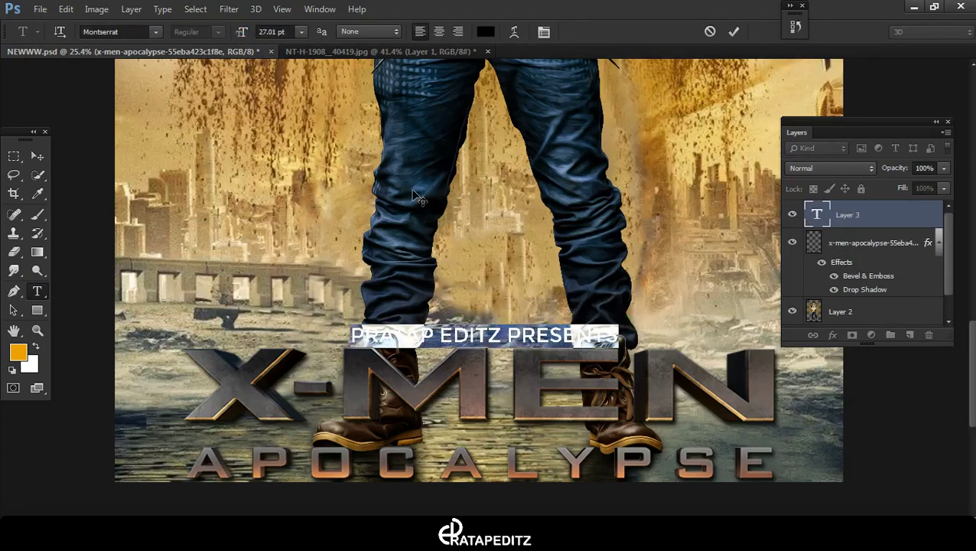
click(486, 31)
text(ffffff)
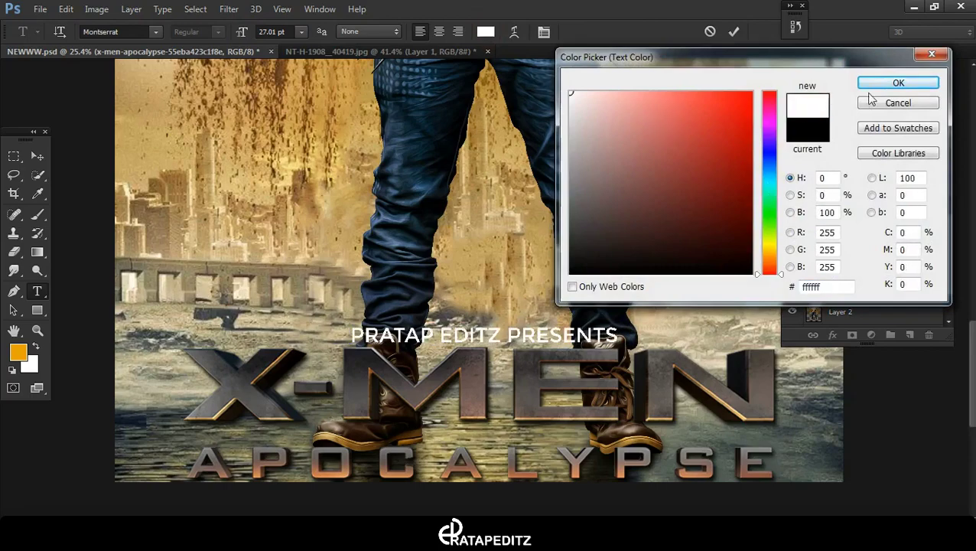
click(898, 83)
click(733, 31)
scroll(605, 320, down, 2)
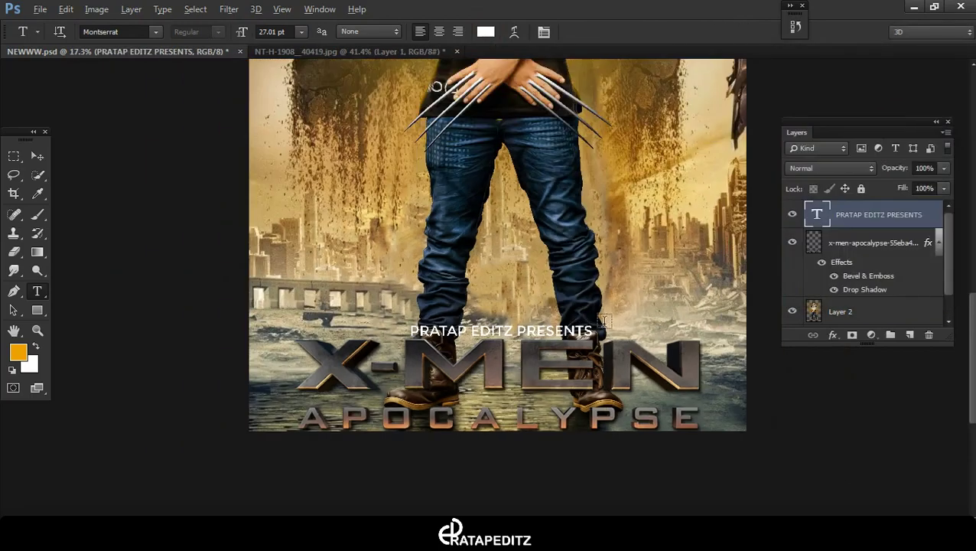
Give the credit text a Bevel & Emboss (depth 1%, size 0 px) and a drop shadow
double_click(888, 215)
double_click(935, 215)
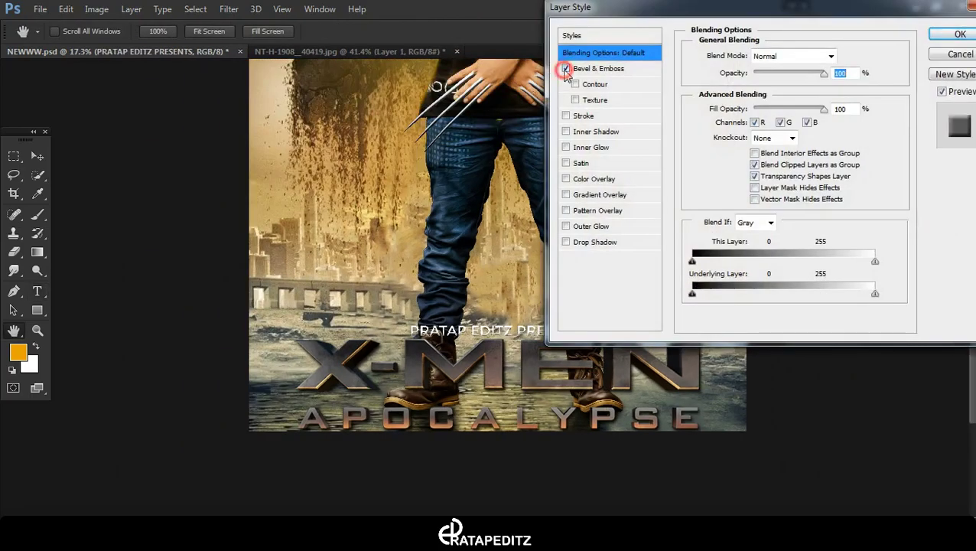
click(598, 68)
drag(756, 91, 746, 91)
drag(759, 121, 747, 122)
click(566, 242)
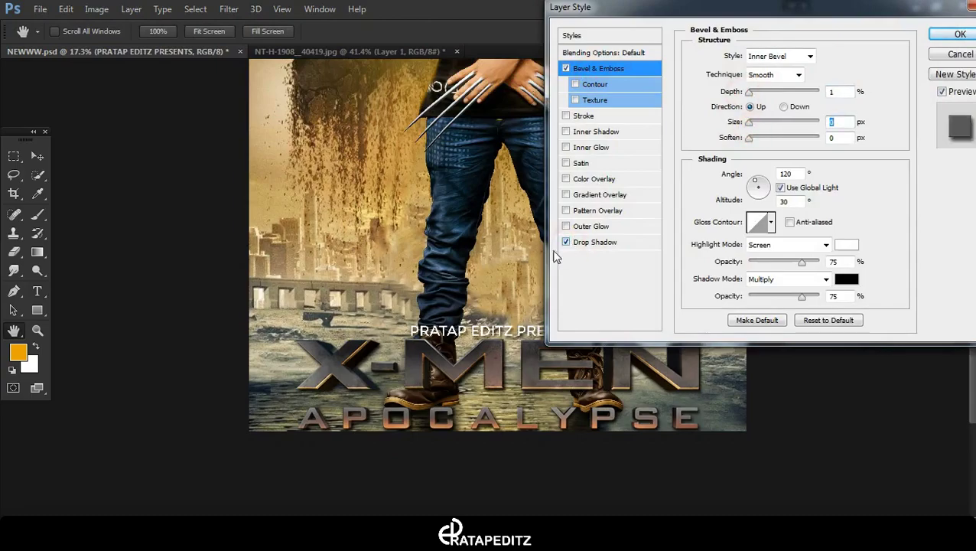
click(943, 40)
key(ctrl+0)
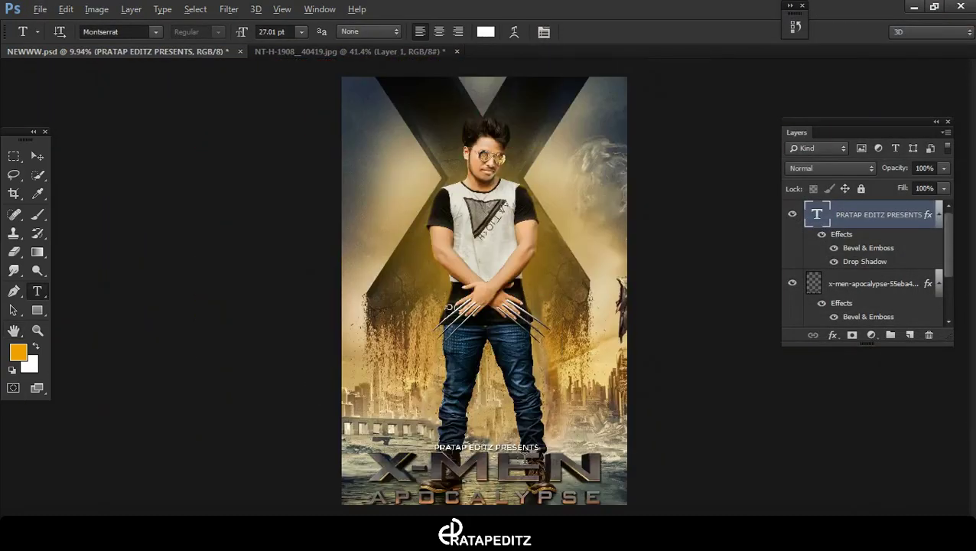
scroll(525, 458, up, 3)
scroll(513, 413, down, 1)
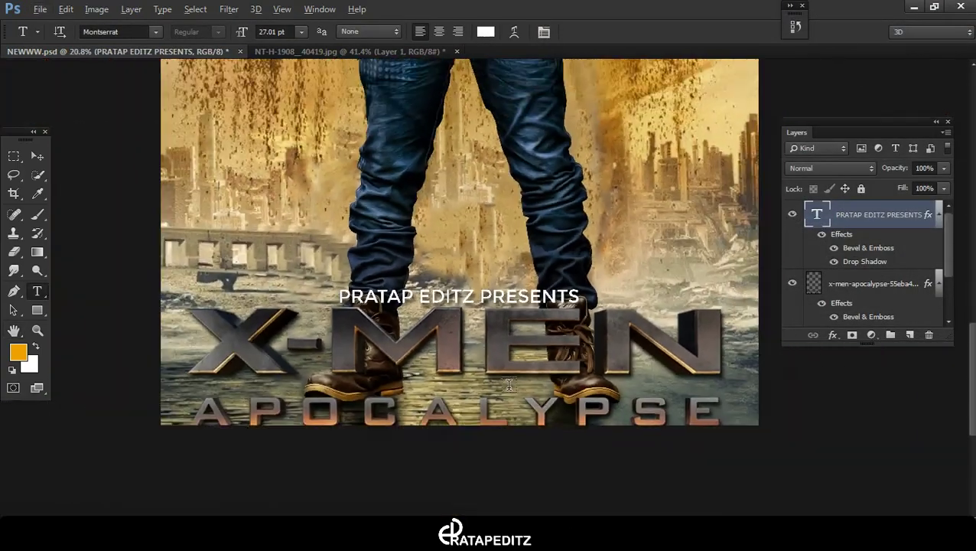
Rasterize the title logo's style and try a clipped title texture in the credit, then delete it
right_click(872, 284)
click(657, 239)
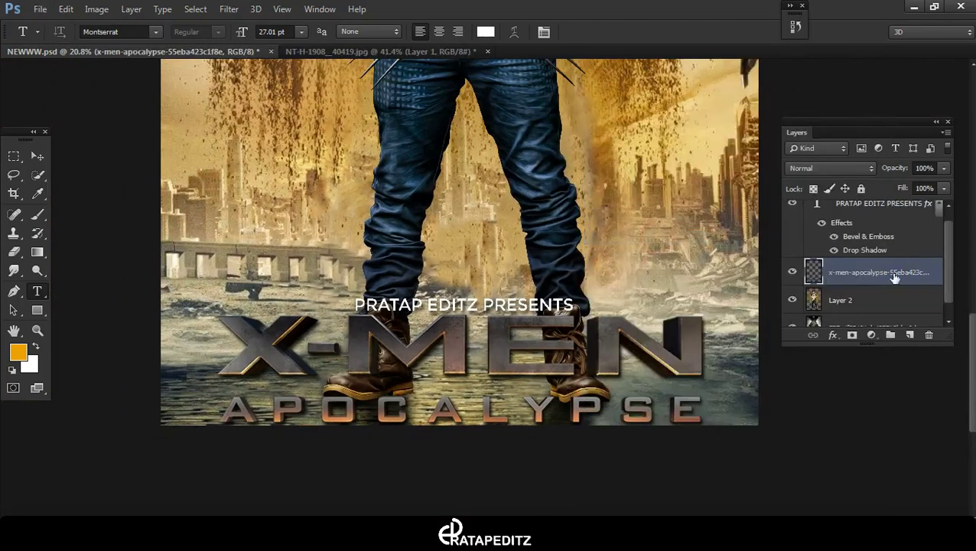
drag(894, 274, 871, 198)
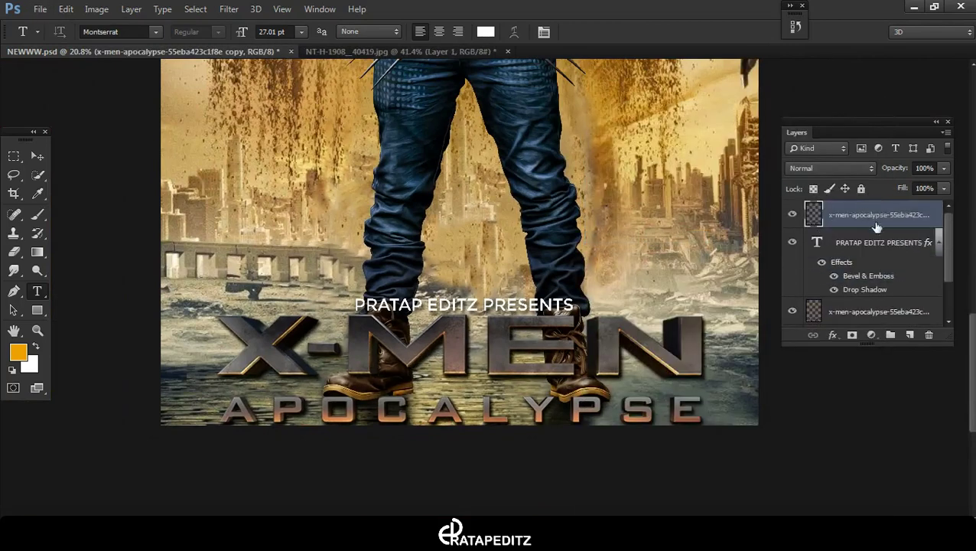
alt+click(860, 224)
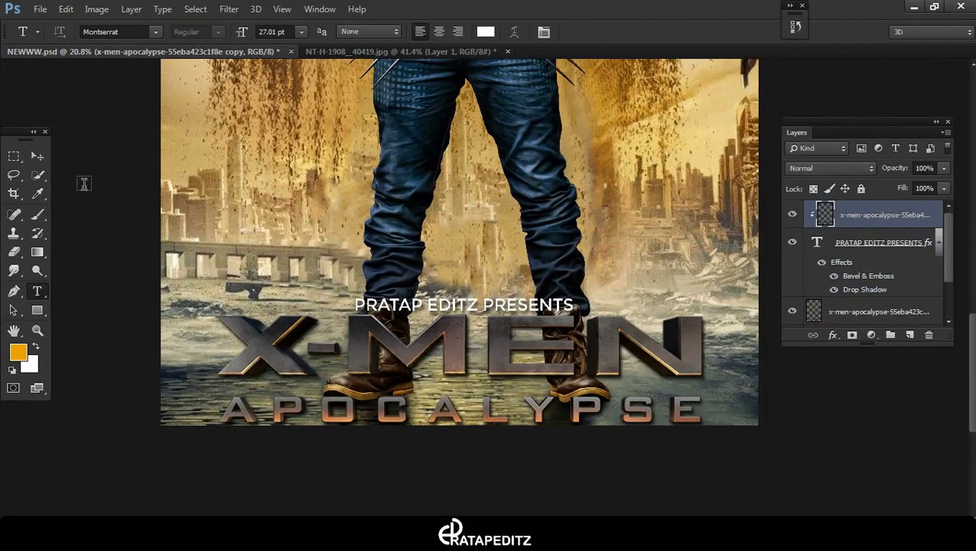
key(v)
drag(536, 330, 499, 221)
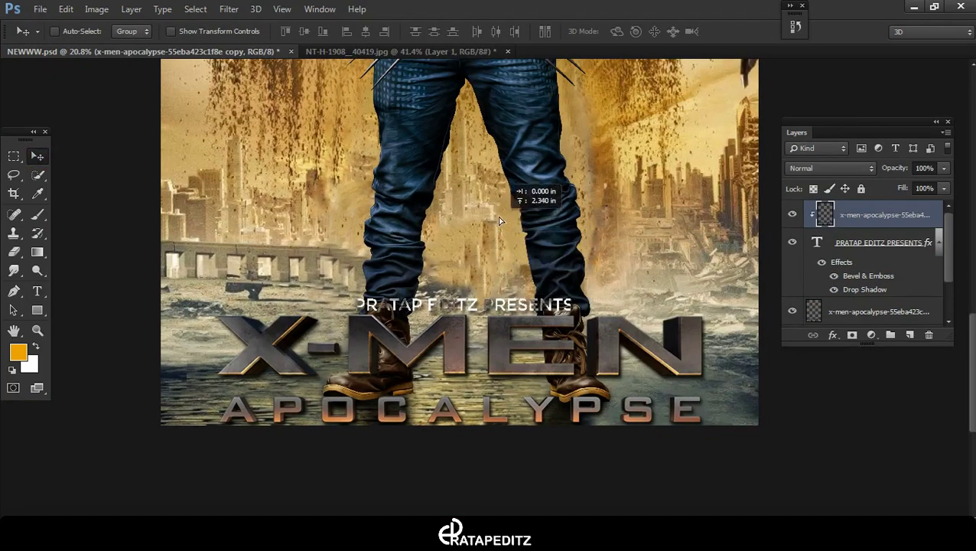
mouse_move(499, 221)
mouse_down()
mouse_move(493, 301)
mouse_move(526, 305)
mouse_up()
key(Delete)
Rasterize the credit text's layer style into pixels
scroll(528, 305, down, 3)
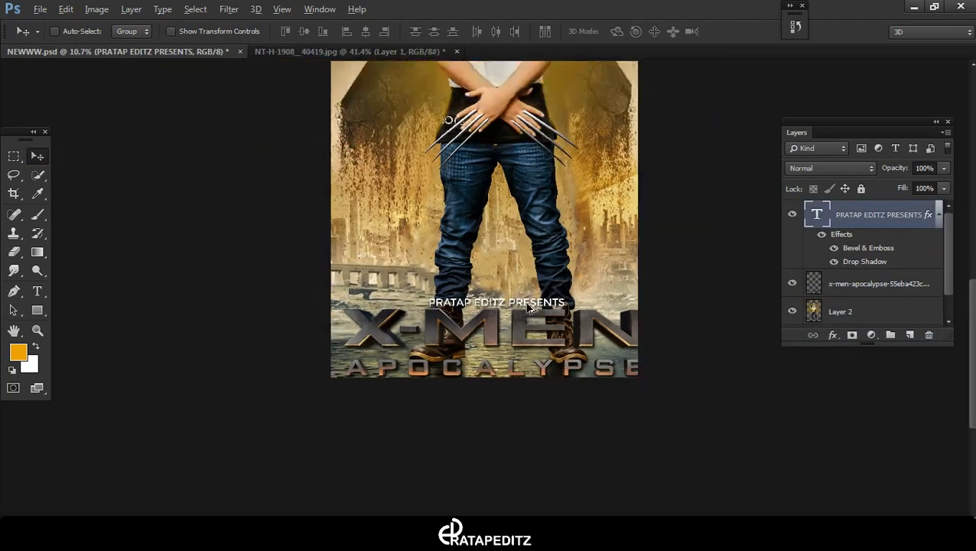
scroll(528, 306, down, 1)
scroll(890, 308, down, 1)
scroll(886, 298, up, 1)
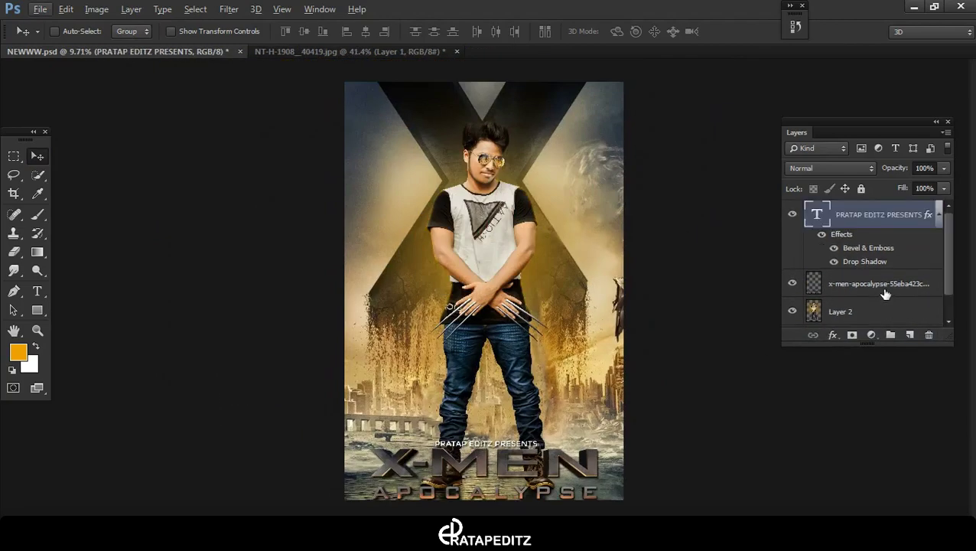
right_click(893, 220)
click(908, 219)
right_click(908, 220)
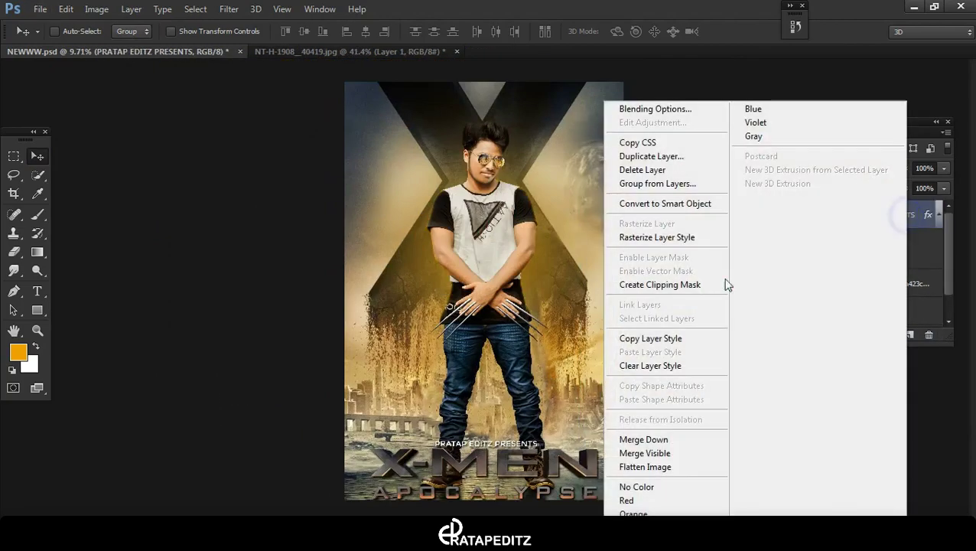
click(691, 237)
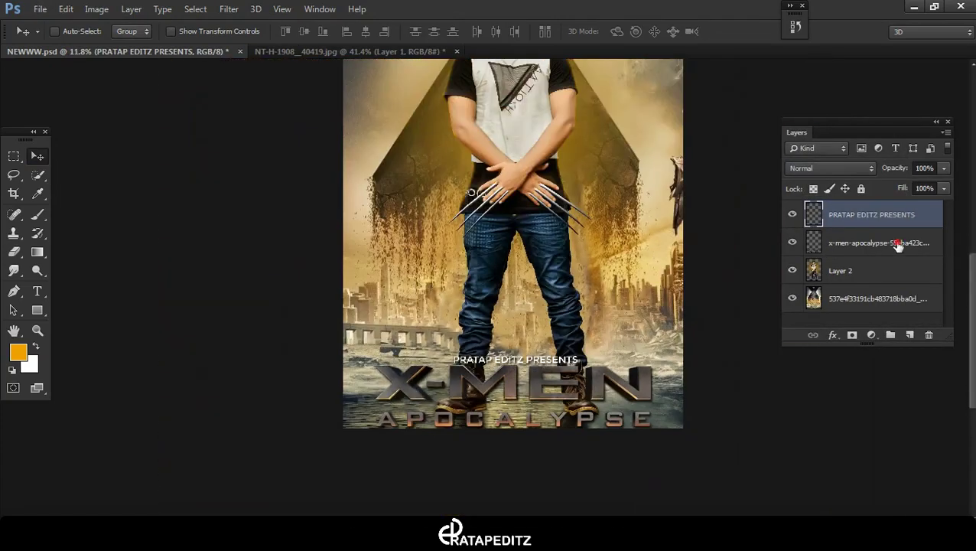
Merge all poster layers into one and start Place Embedded
shift+click(890, 267)
right_click(890, 268)
click(626, 439)
shift+click(872, 243)
right_click(890, 242)
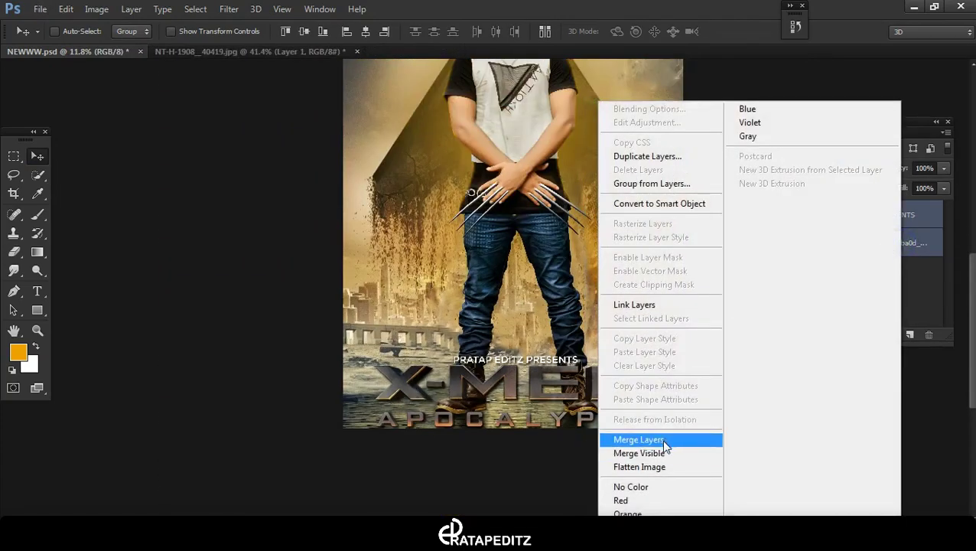
click(666, 440)
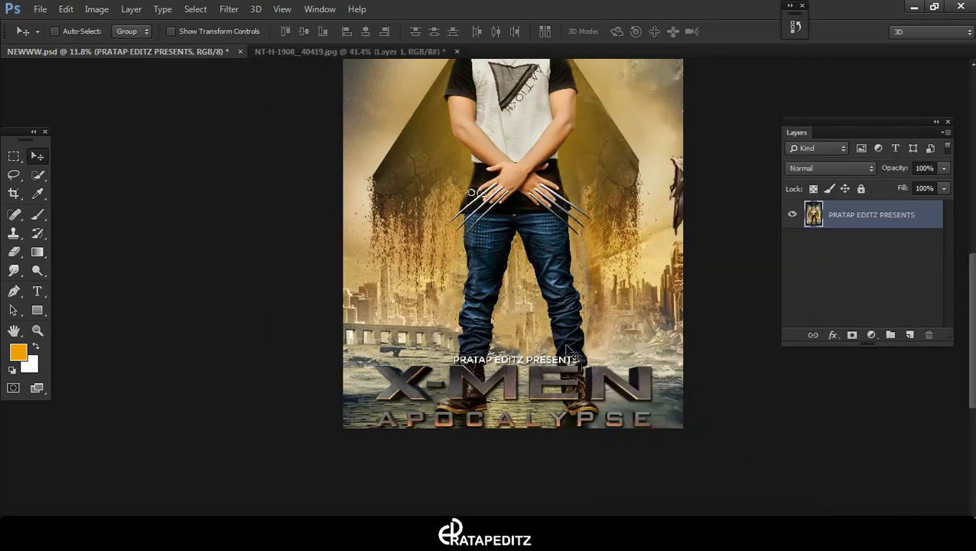
key(ctrl+0)
click(40, 8)
click(125, 214)
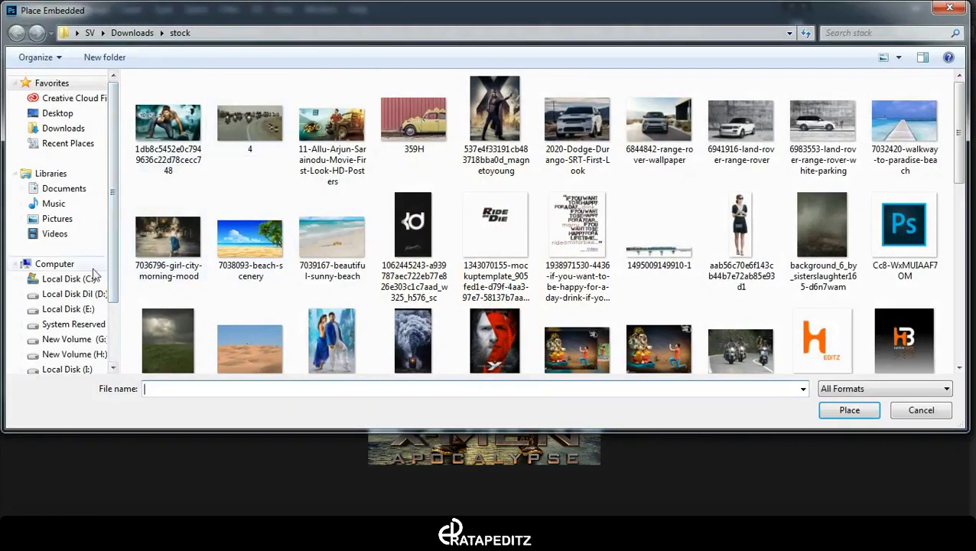
Place the Final Logo file from H:\New folder\BG\LOGO into the poster
click(74, 354)
double_click(165, 218)
double_click(246, 99)
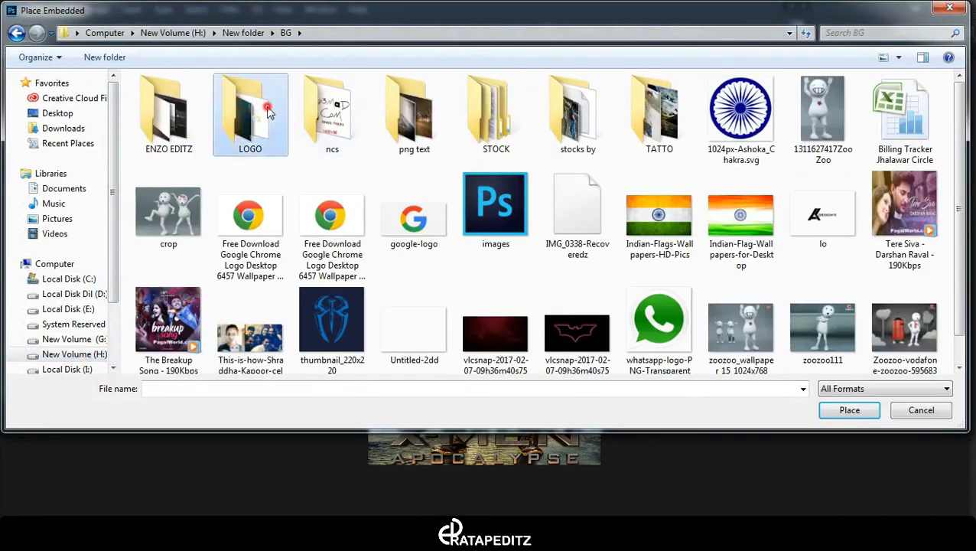
double_click(252, 100)
click(689, 138)
click(849, 411)
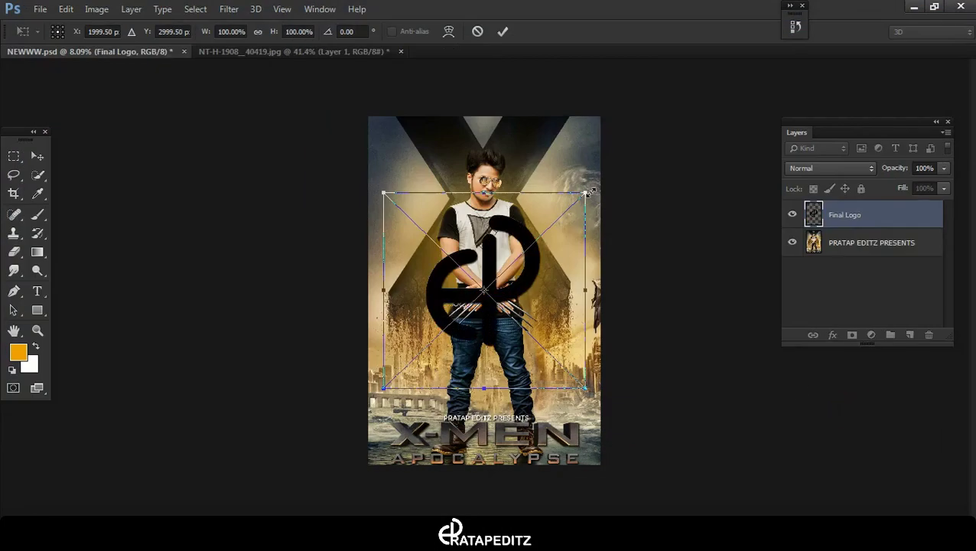
Scale the EP logo down, move it near the top, and set its blend mode to Soft Light
drag(585, 193, 456, 351)
key(ctrl+z)
mouse_move(586, 195)
mouse_down()
mouse_move(511, 265)
mouse_move(440, 264)
mouse_up()
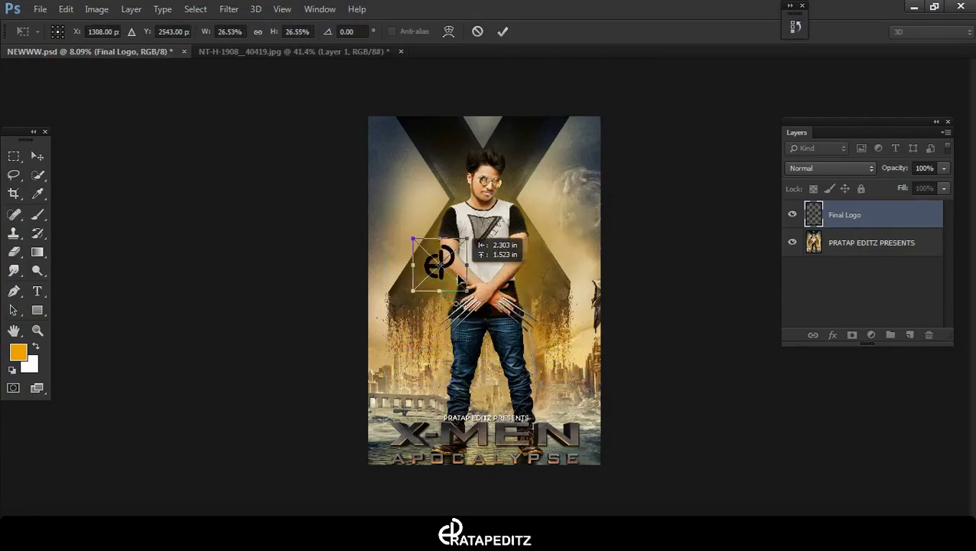
click(503, 32)
scroll(456, 273, up, 3)
click(831, 168)
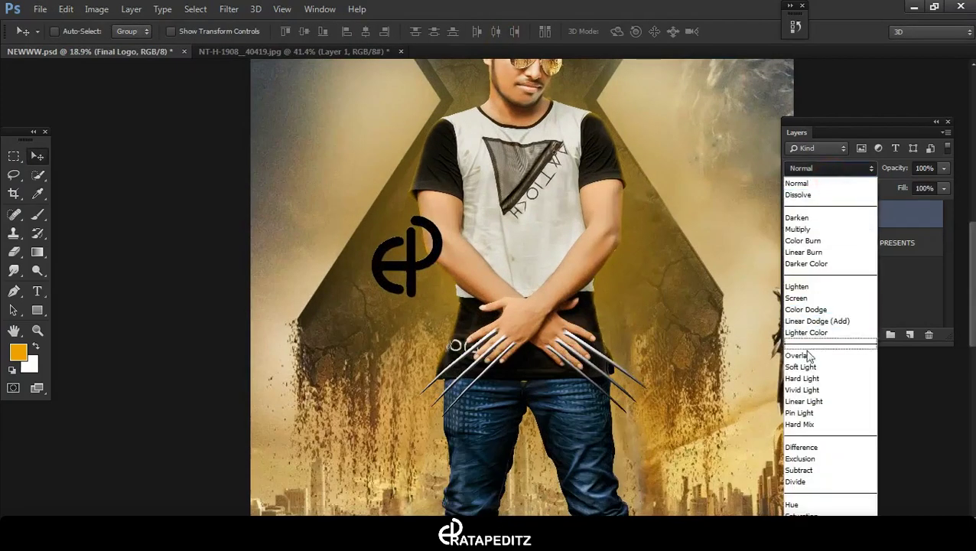
click(810, 356)
drag(406, 260, 398, 110)
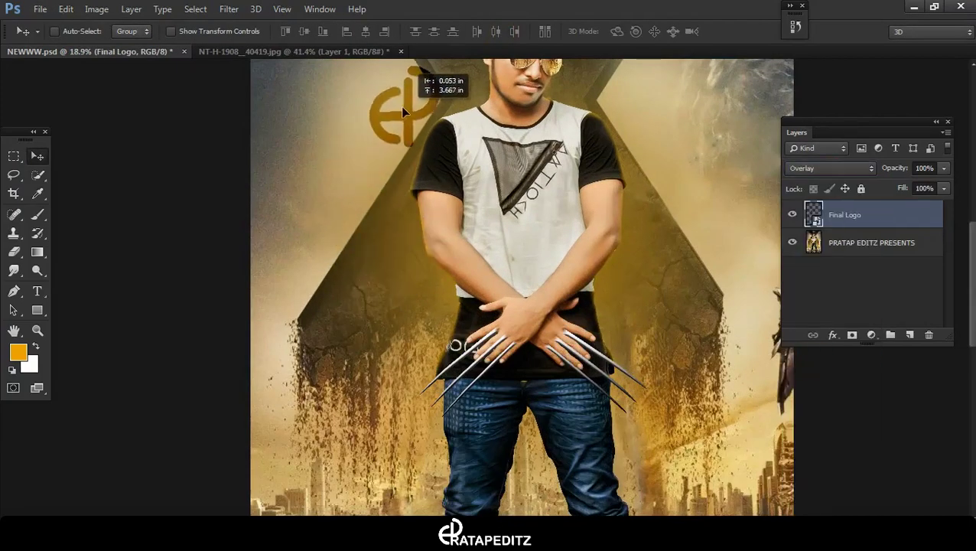
click(831, 168)
click(811, 375)
Free-transform the EP logo to about 10% and place it at the upper left
key(ctrl+0)
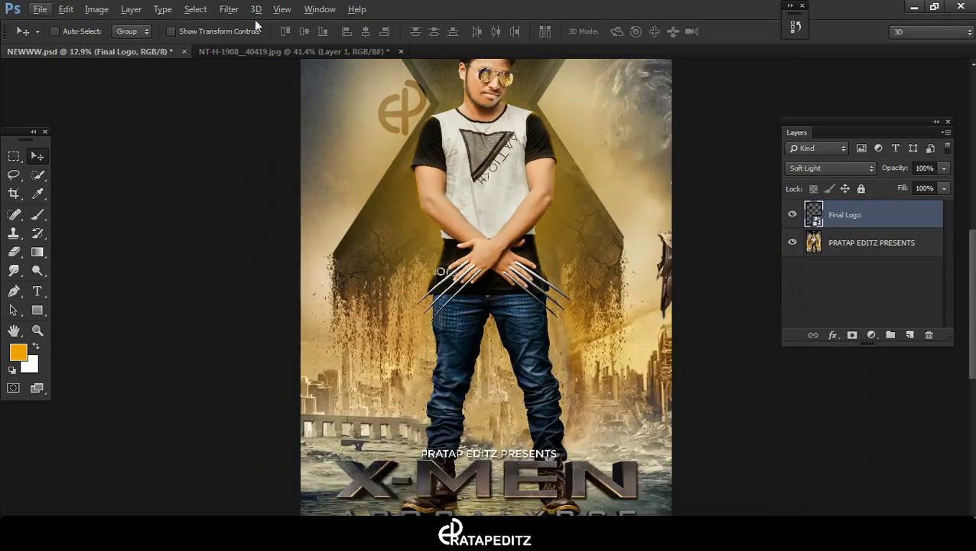
click(171, 31)
mouse_move(427, 80)
mouse_down()
mouse_move(343, 170)
mouse_move(397, 209)
mouse_up()
drag(361, 153, 424, 108)
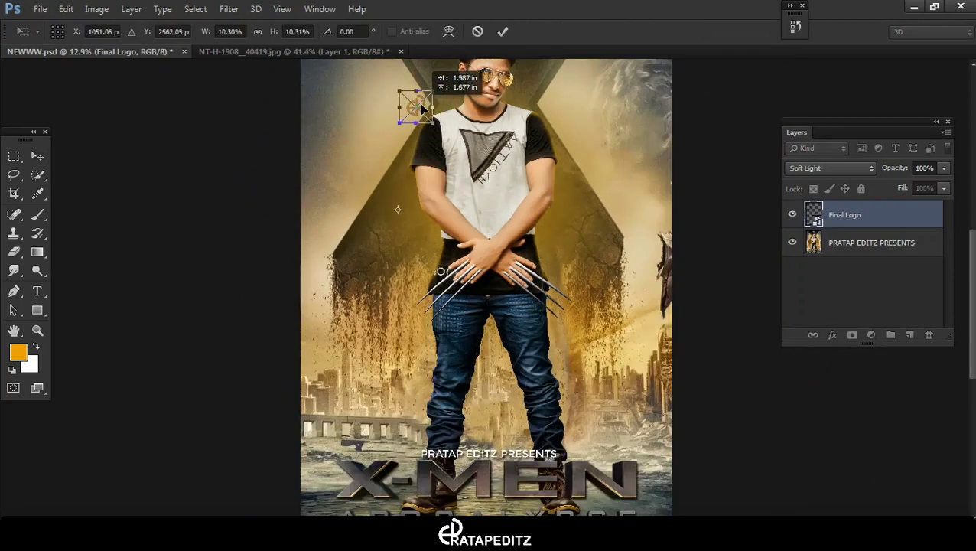
key(Return)
Merge the logo with the poster layer and start another Place Embedded
alt+scroll(543, 156, down, 2)
alt+scroll(548, 184, down, 1)
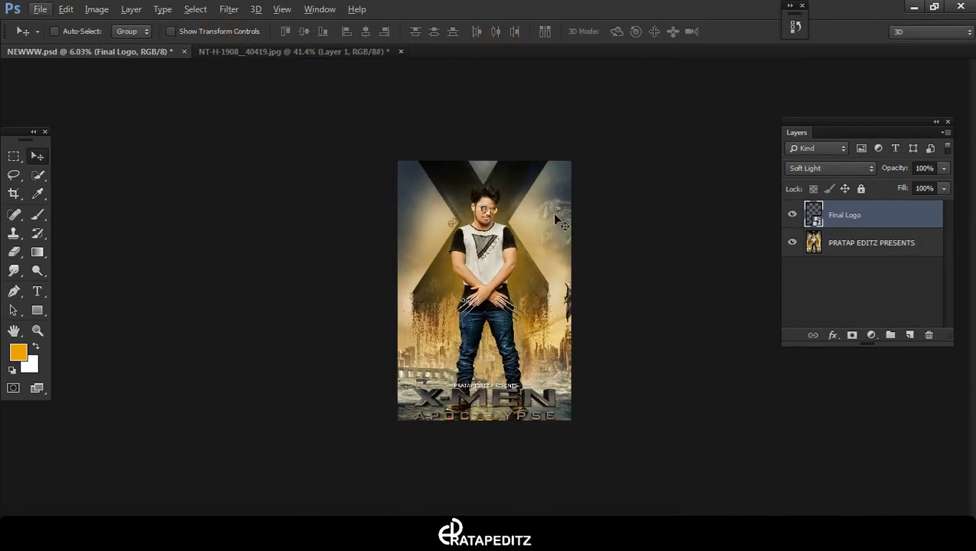
shift+click(872, 242)
right_click(845, 245)
click(628, 438)
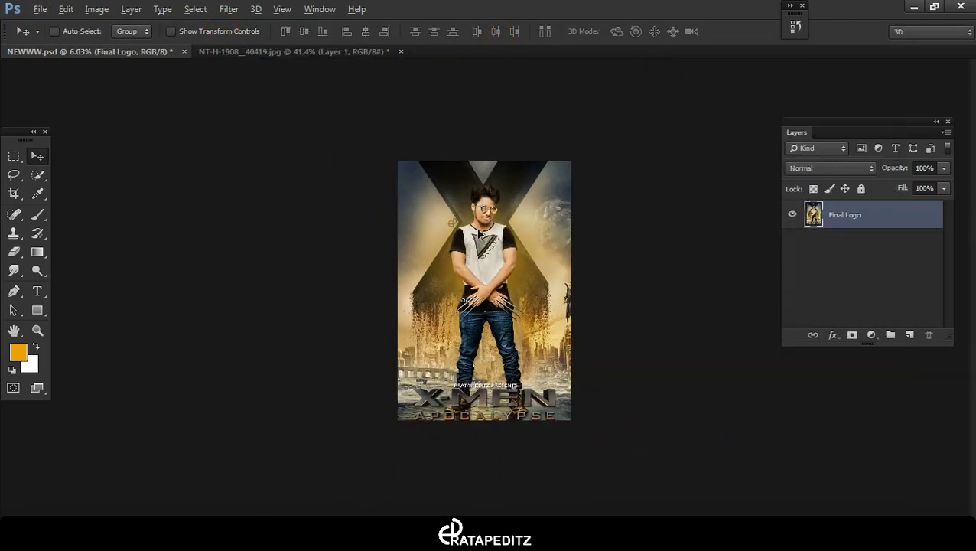
alt+scroll(482, 295, down, 1)
click(40, 10)
click(96, 214)
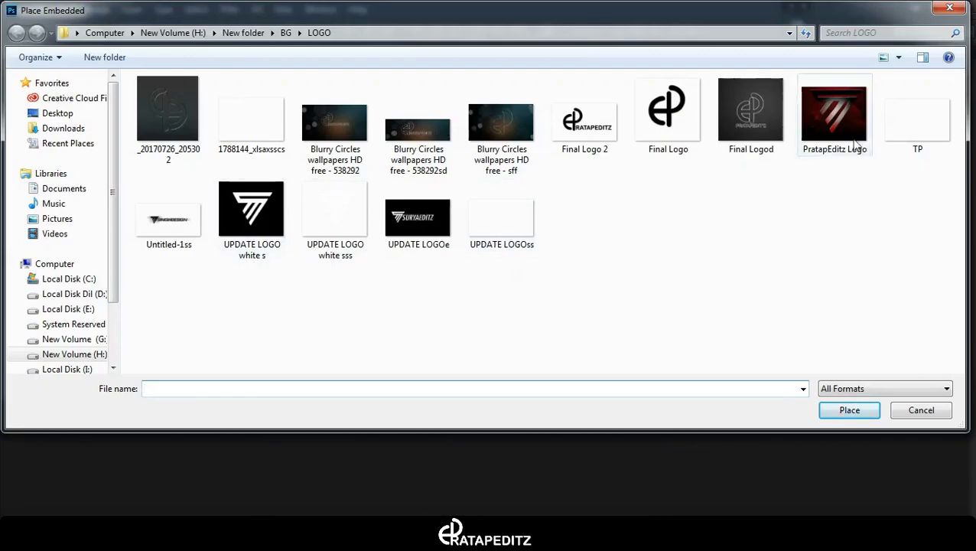
Place the TP logo and enlarge it to about 387%
double_click(917, 107)
alt+scroll(496, 302, up, 2)
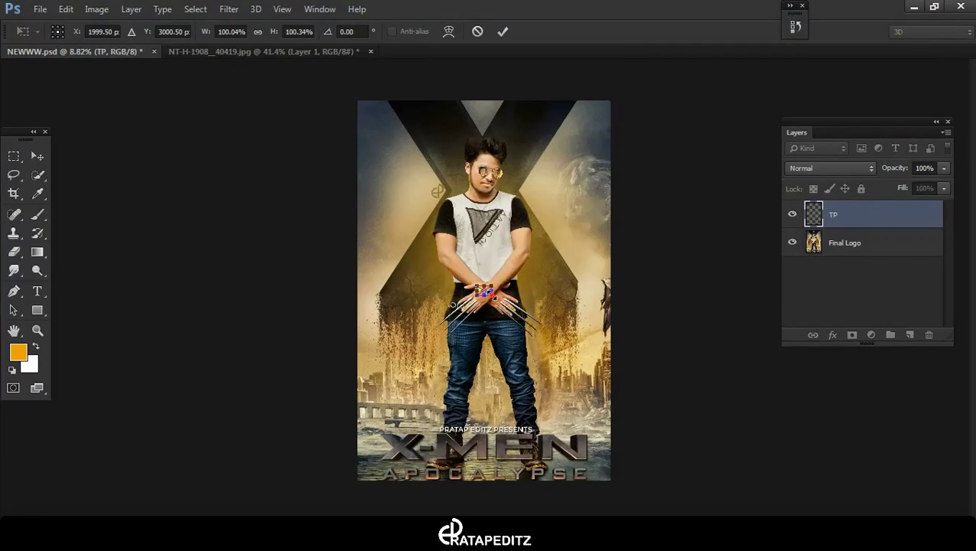
mouse_move(493, 297)
mouse_down()
mouse_move(533, 352)
mouse_move(540, 221)
mouse_up()
scroll(521, 335, down, 1)
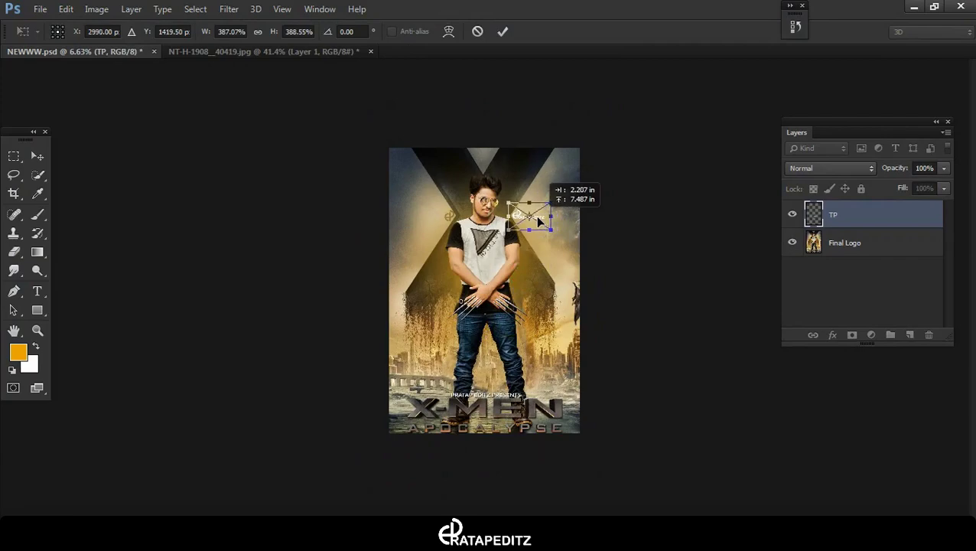
click(502, 31)
alt+scroll(589, 190, up, 3)
alt+scroll(588, 190, up, 1)
Set the TP wordmark's blend mode to Overlay and position it right of the hands
click(830, 167)
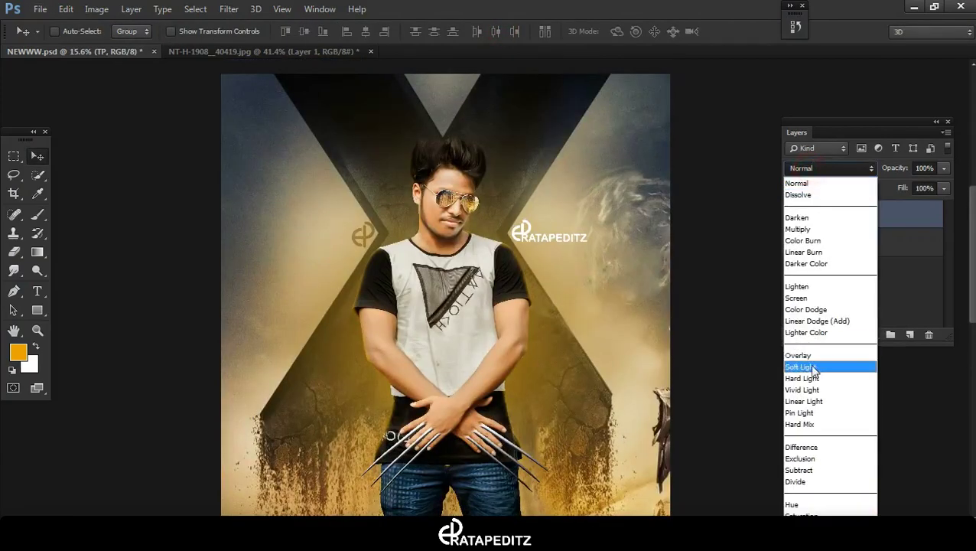
click(813, 370)
drag(554, 234, 562, 387)
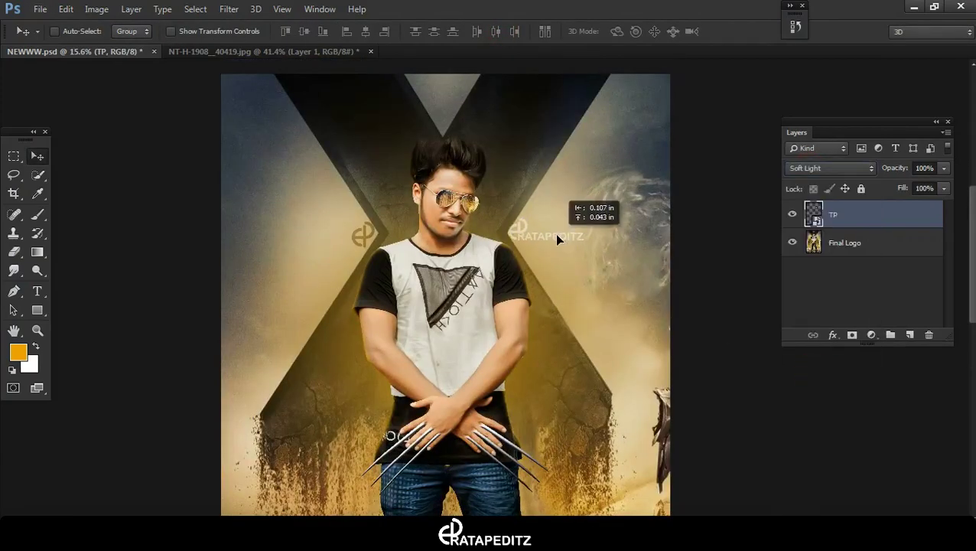
click(812, 168)
click(816, 355)
mouse_move(561, 396)
mouse_down()
mouse_move(577, 475)
mouse_move(556, 389)
mouse_up()
alt+scroll(598, 348, down, 3)
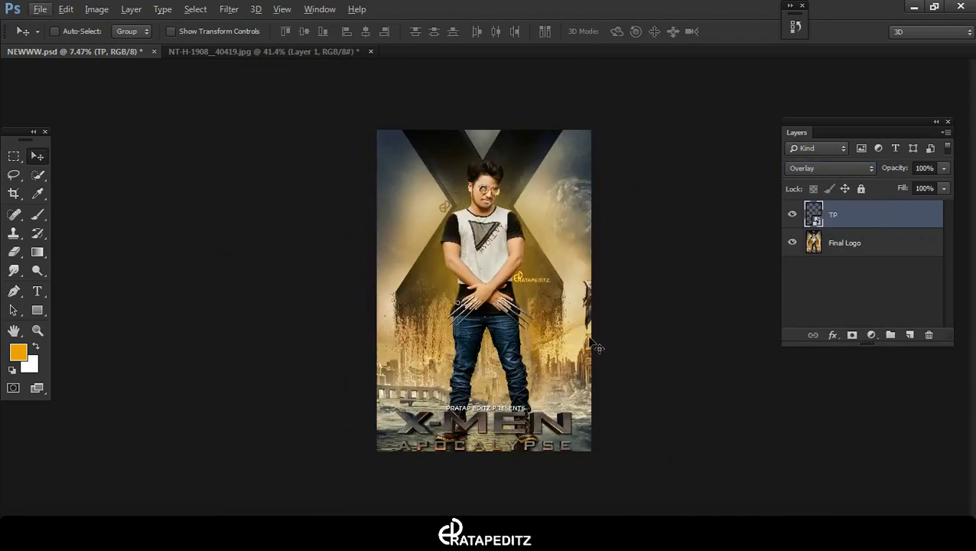
alt+scroll(545, 289, down, 1)
Merge the TP and Final Logo layers and add a Selective Color adjustment layer
ctrl+click(887, 242)
right_click(889, 237)
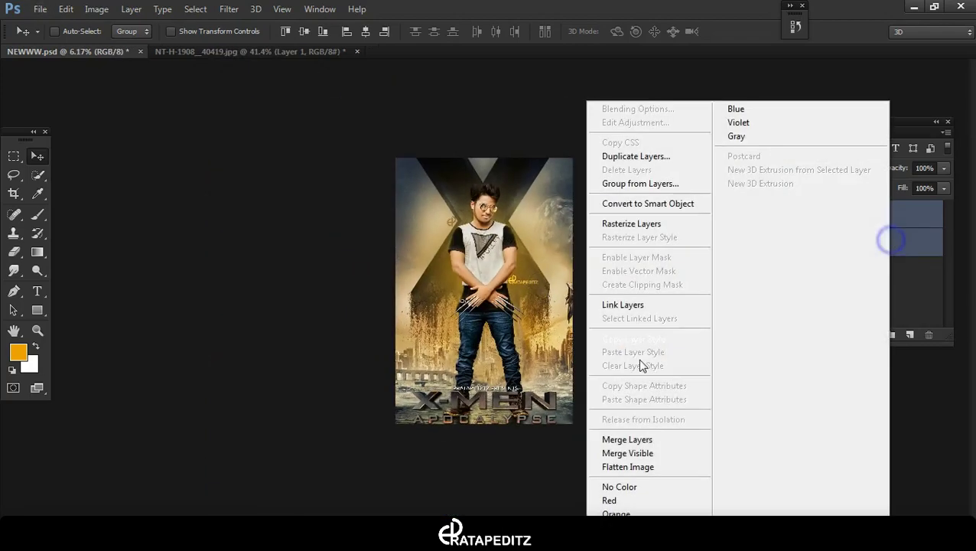
click(643, 440)
click(871, 334)
click(838, 325)
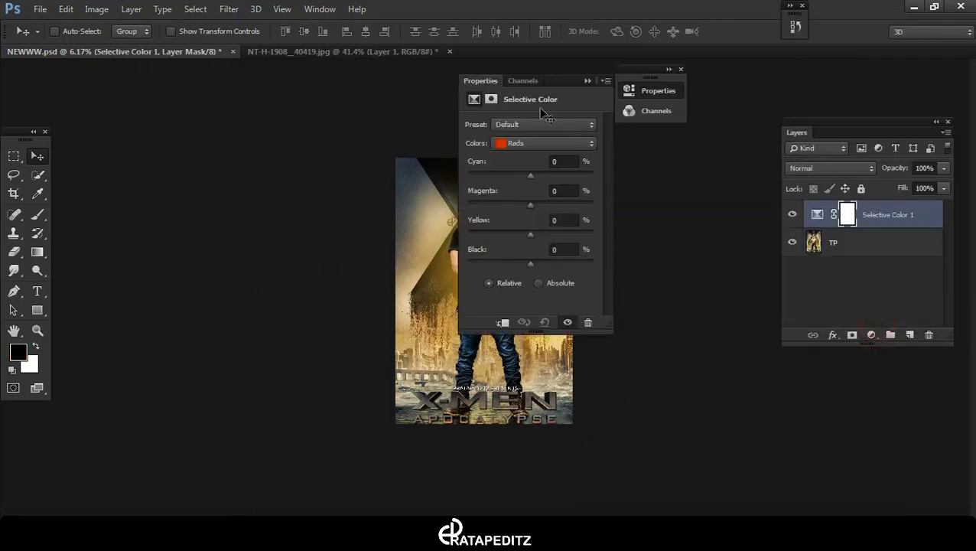
drag(563, 85, 704, 78)
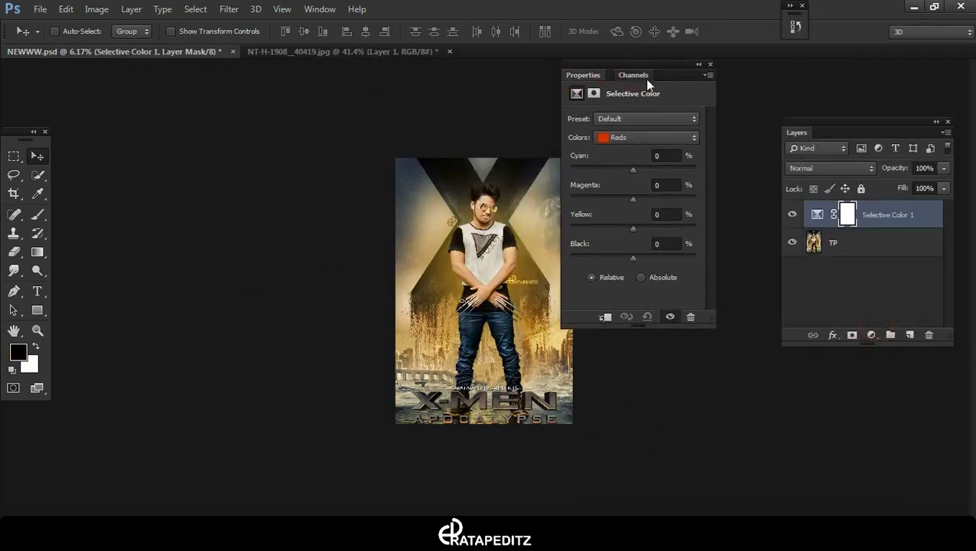
Set the Selective Color adjustment to the Blacks range (Cyan -1, Magenta +2, Yellow +3)
click(685, 136)
click(676, 243)
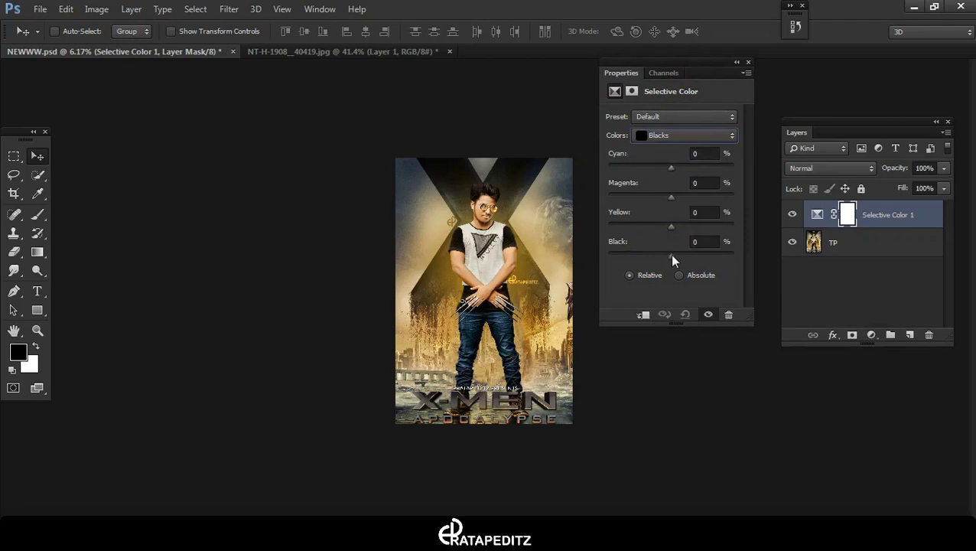
drag(669, 254, 674, 227)
drag(668, 167, 672, 167)
click(737, 63)
Merge the Selective Color adjustment with the TP layer
shift+click(805, 243)
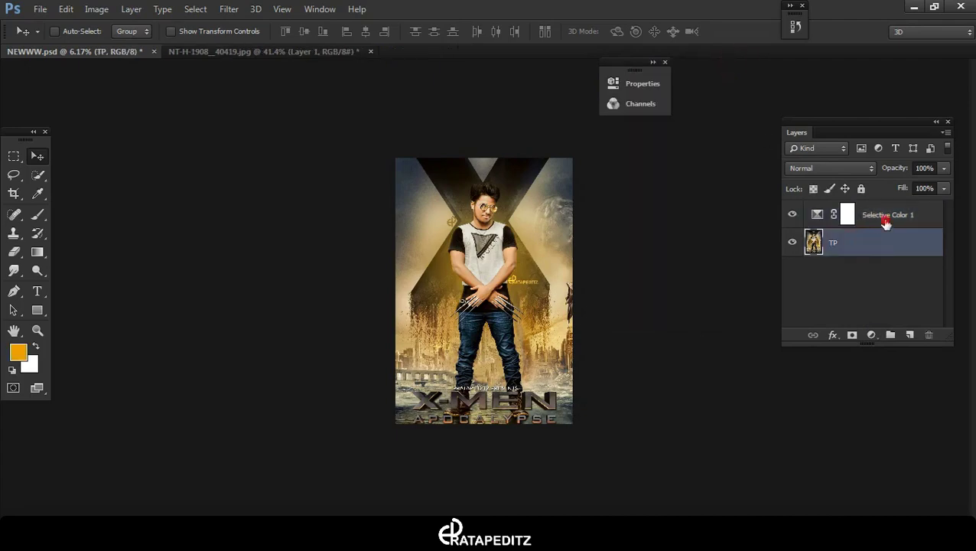
right_click(800, 223)
click(599, 442)
key(ctrl+0)
In the Camera Raw Filter, raise Clarity to +33 and lift Whites, Highlights and Shadows
click(229, 8)
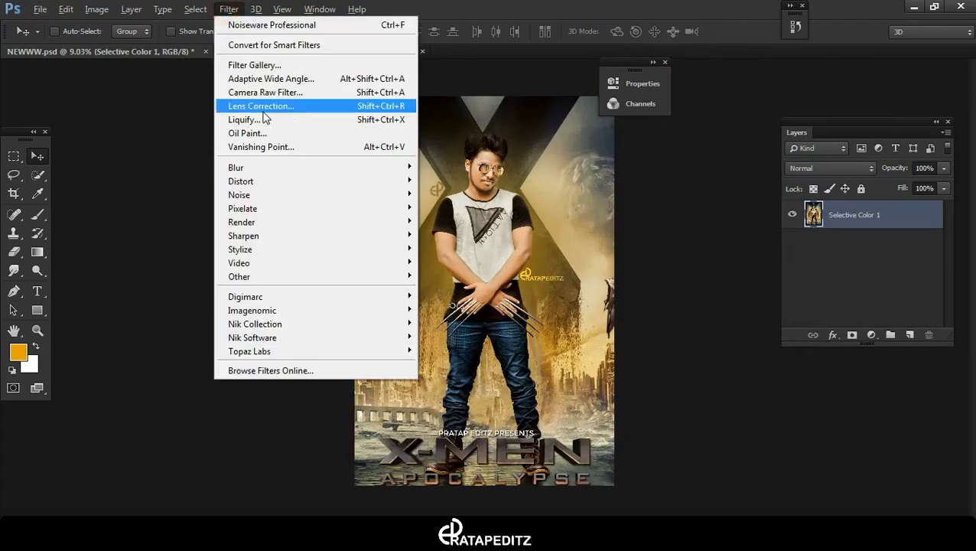
click(327, 102)
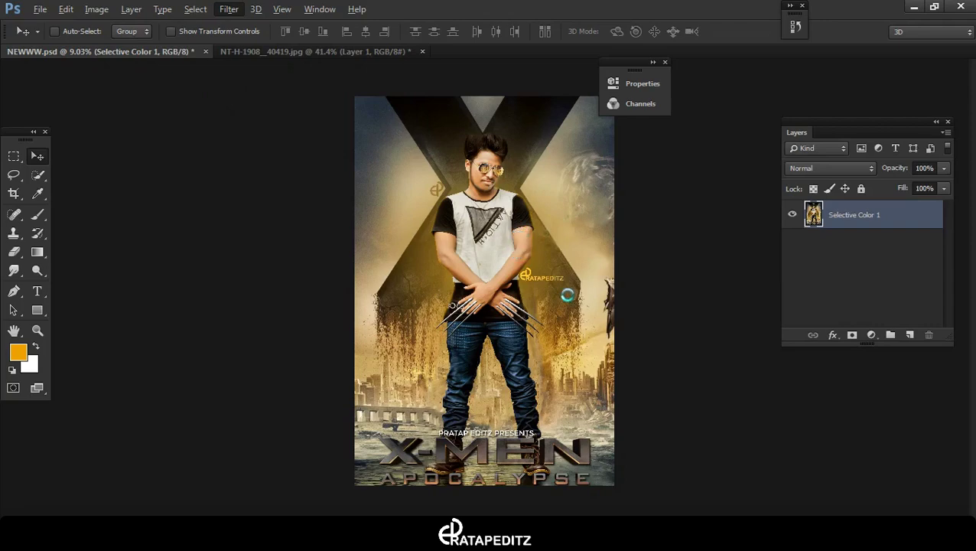
click(505, 229)
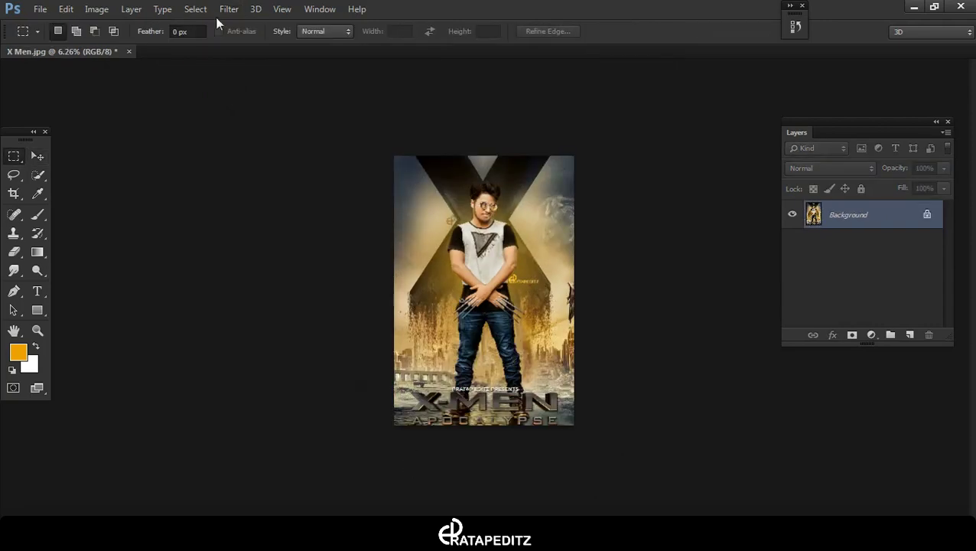
click(229, 9)
click(261, 90)
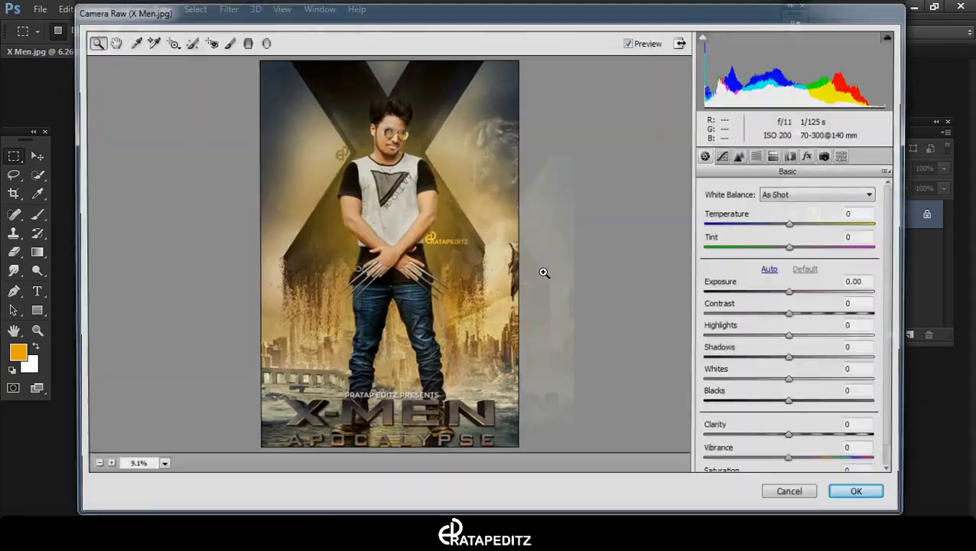
drag(795, 439, 823, 439)
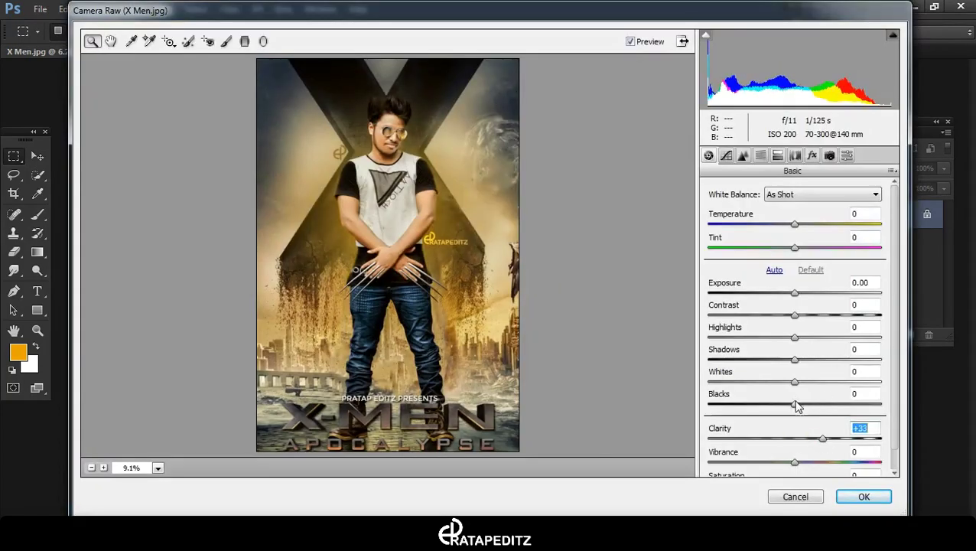
mouse_move(795, 381)
mouse_down()
mouse_move(804, 381)
mouse_move(799, 315)
mouse_up()
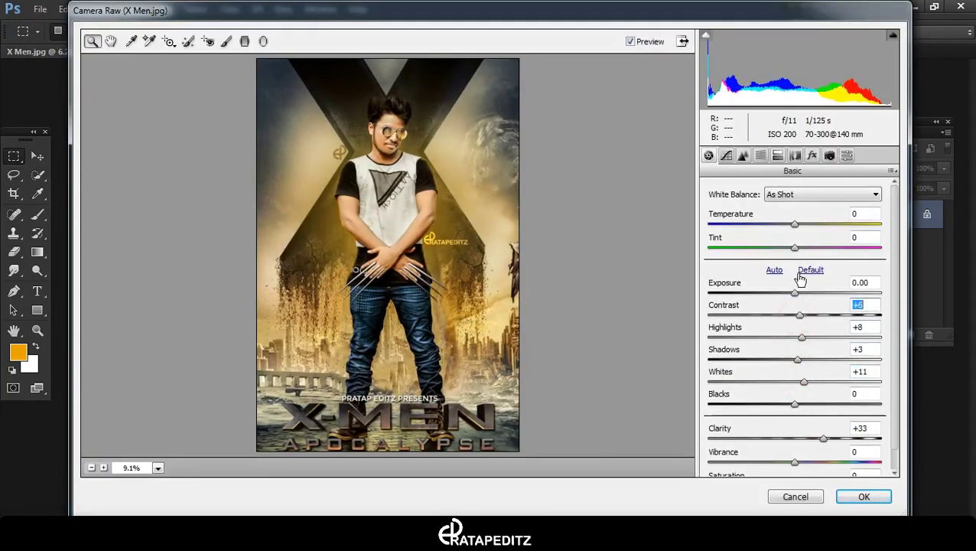
Nudge Yellows saturation and add a Post Crop Vignette (-63, 67, +22, 74), then apply
click(743, 155)
click(760, 155)
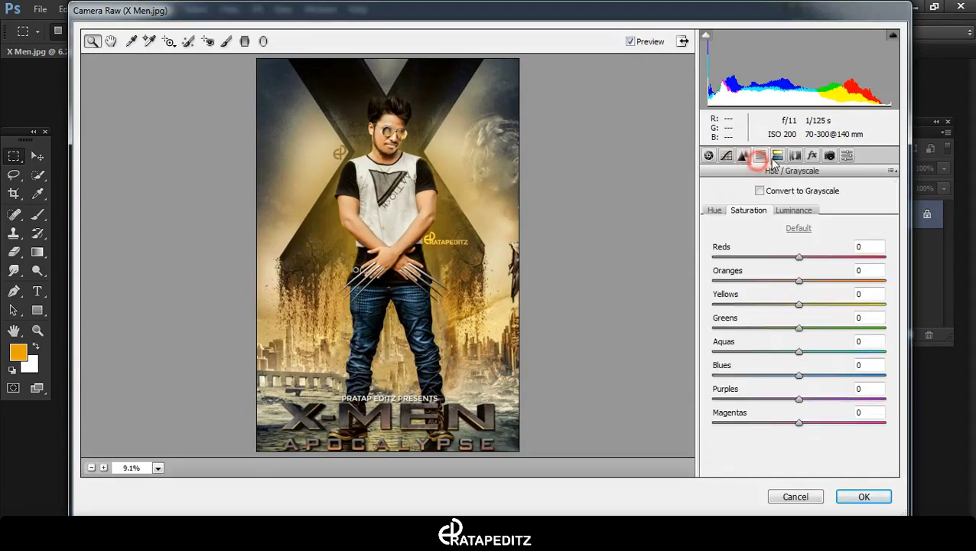
drag(799, 304, 819, 304)
click(811, 155)
drag(799, 340, 745, 340)
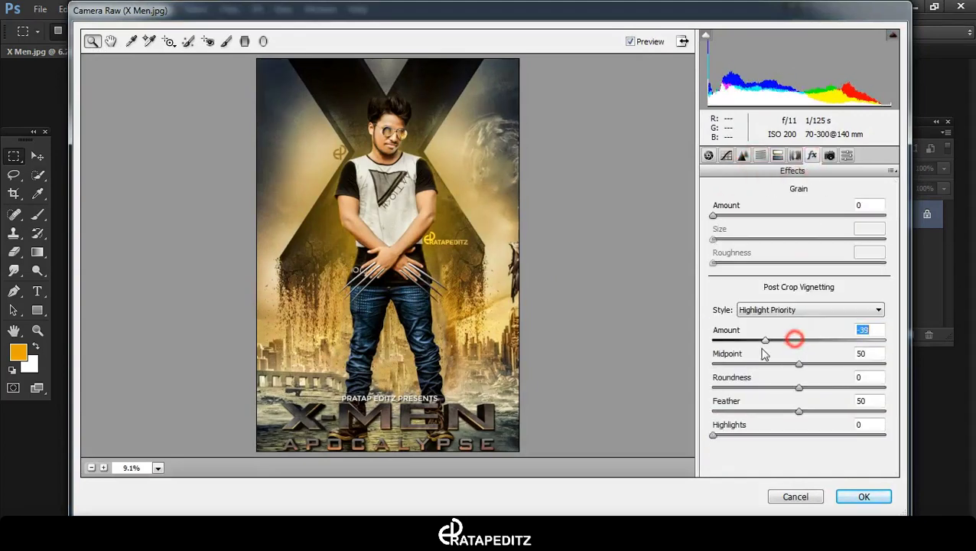
mouse_move(799, 388)
mouse_down()
mouse_move(818, 388)
mouse_move(828, 363)
mouse_up()
drag(799, 411, 841, 411)
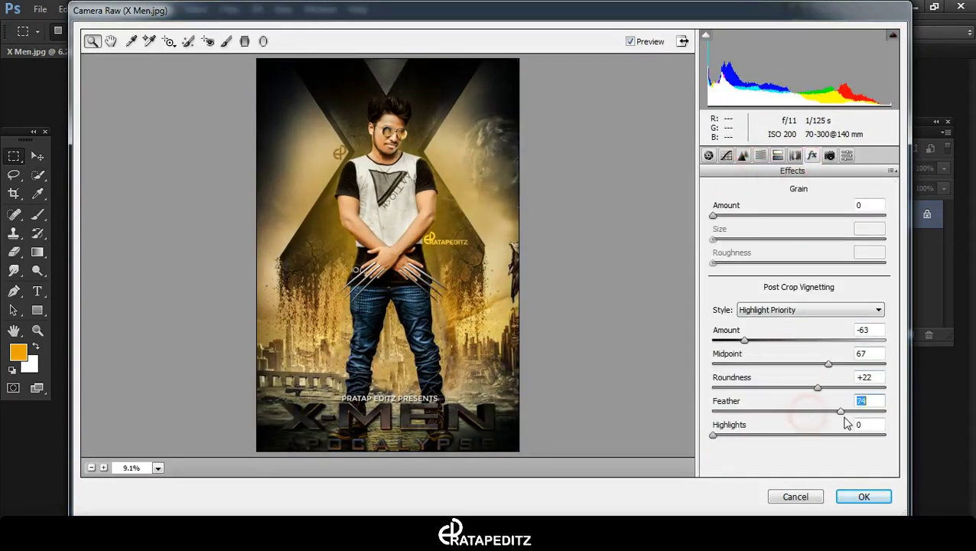
click(864, 496)
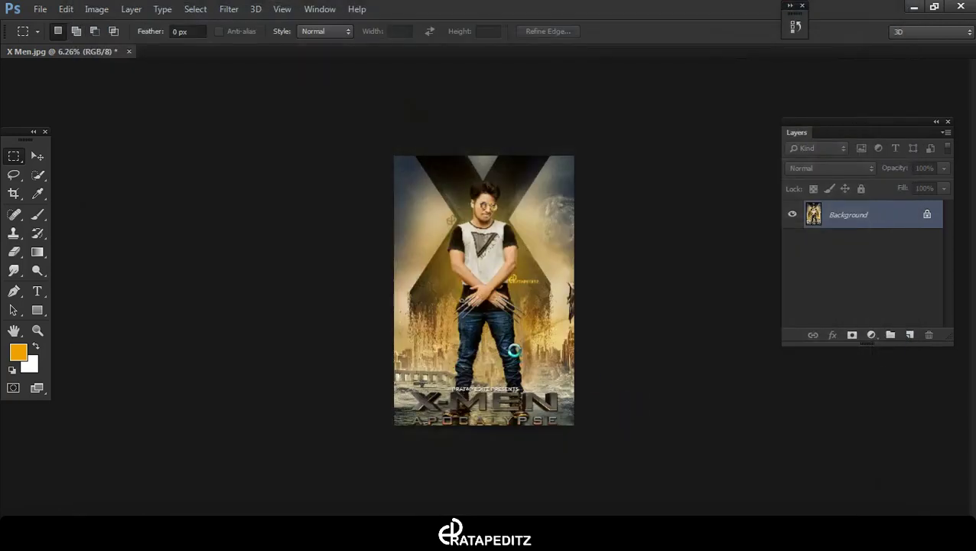
Unlock the Background into an editable Layer 0, discarding a test duplicate
scroll(459, 275, up, 2)
scroll(428, 272, down, 1)
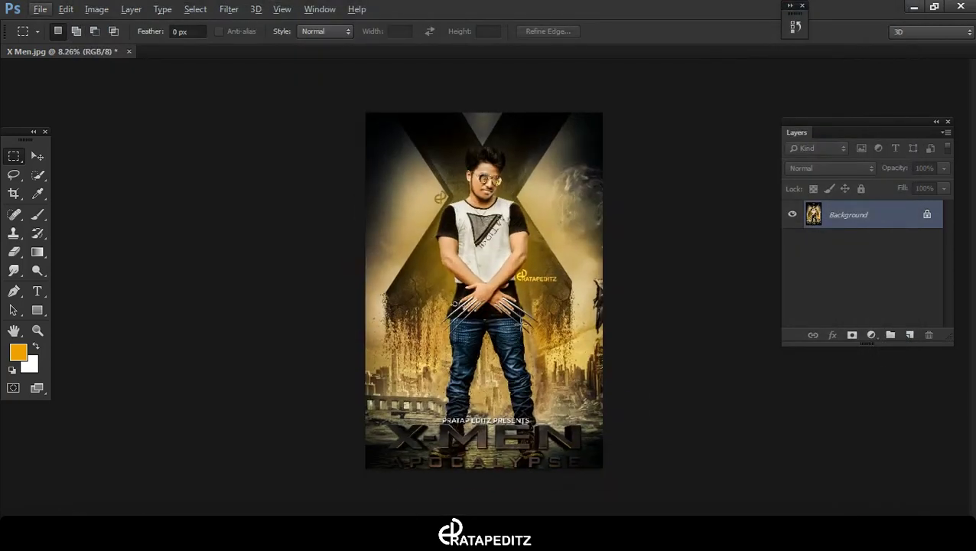
scroll(371, 270, up, 2)
scroll(963, 219, up, 2)
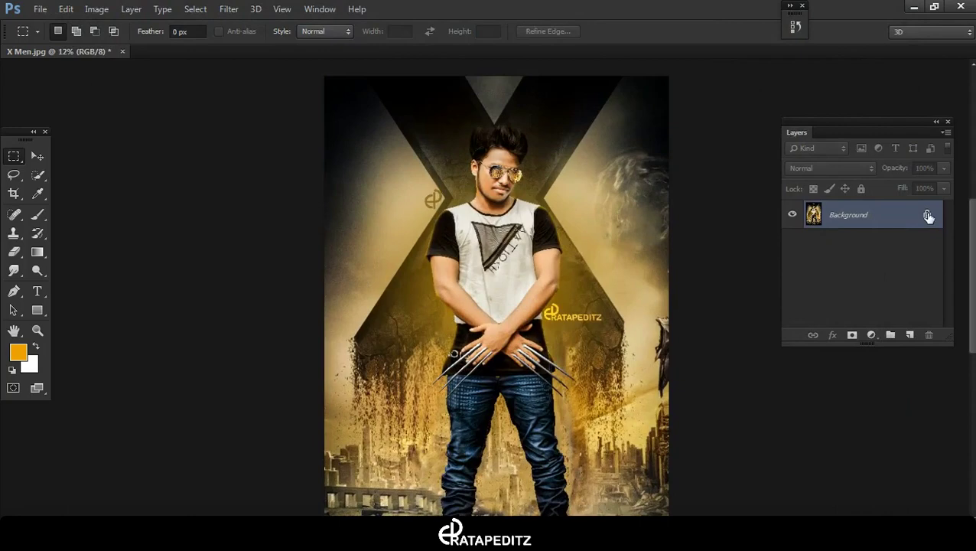
click(928, 217)
key(ctrl+j)
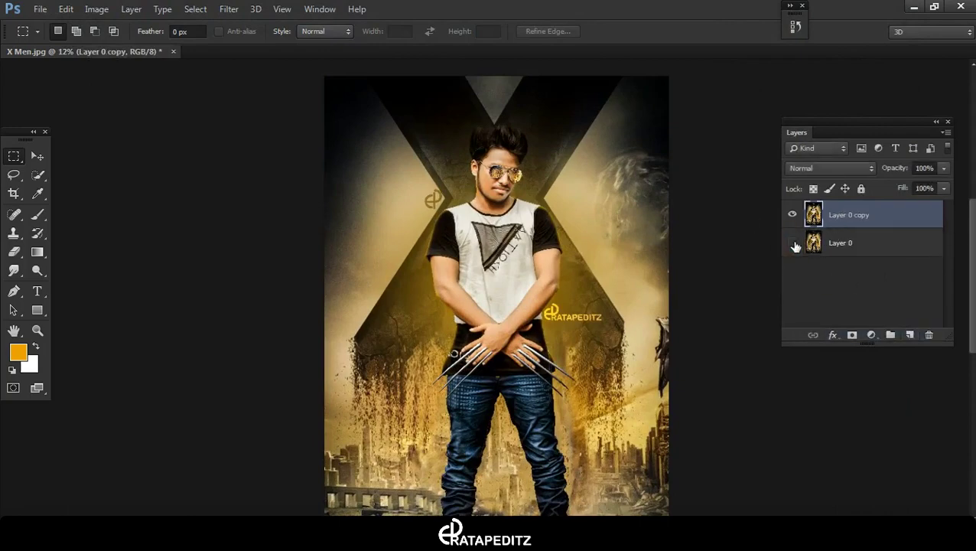
key(ctrl+z)
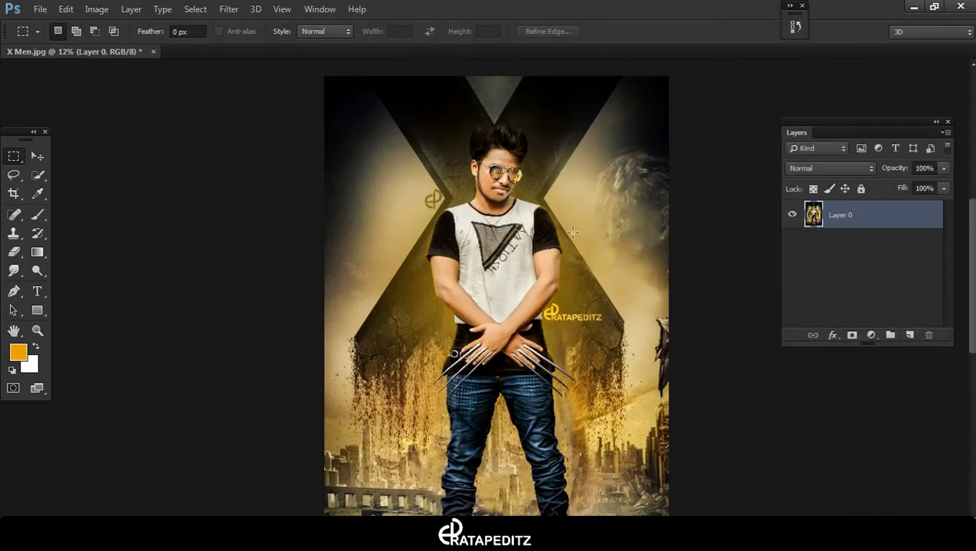
Launch Nik Color Efex Pro 4 on the poster from the Filter menu
scroll(572, 231, down, 1)
scroll(572, 231, down, 2)
scroll(143, 81, down, 1)
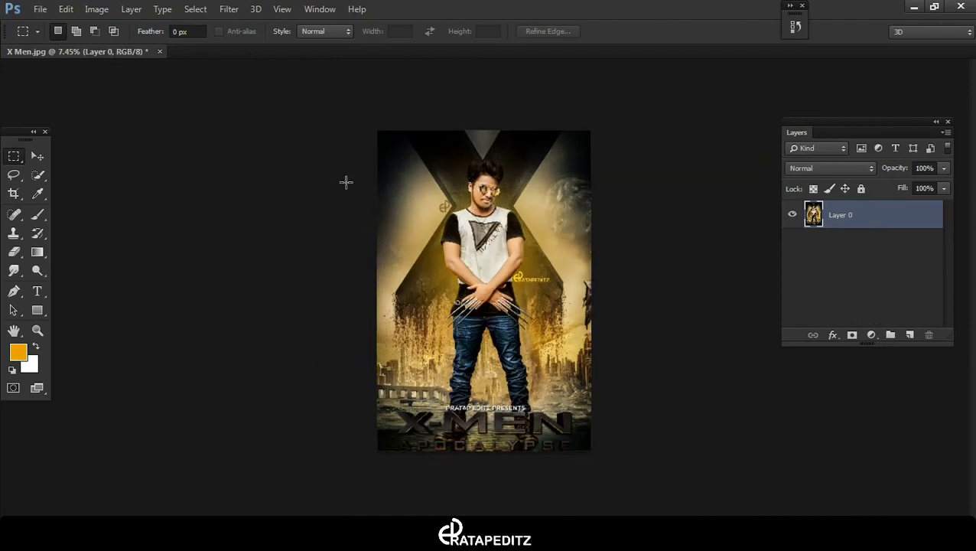
click(228, 9)
mouse_move(255, 324)
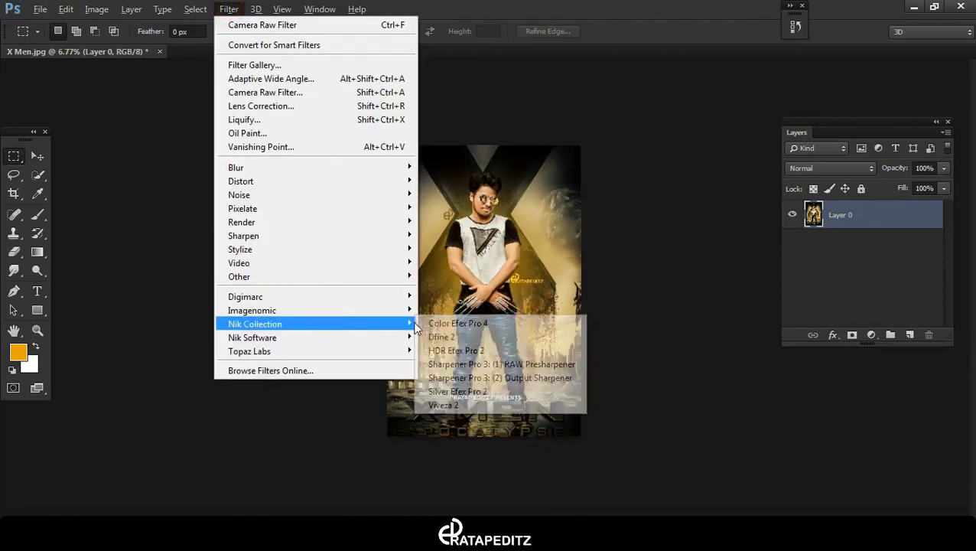
click(450, 328)
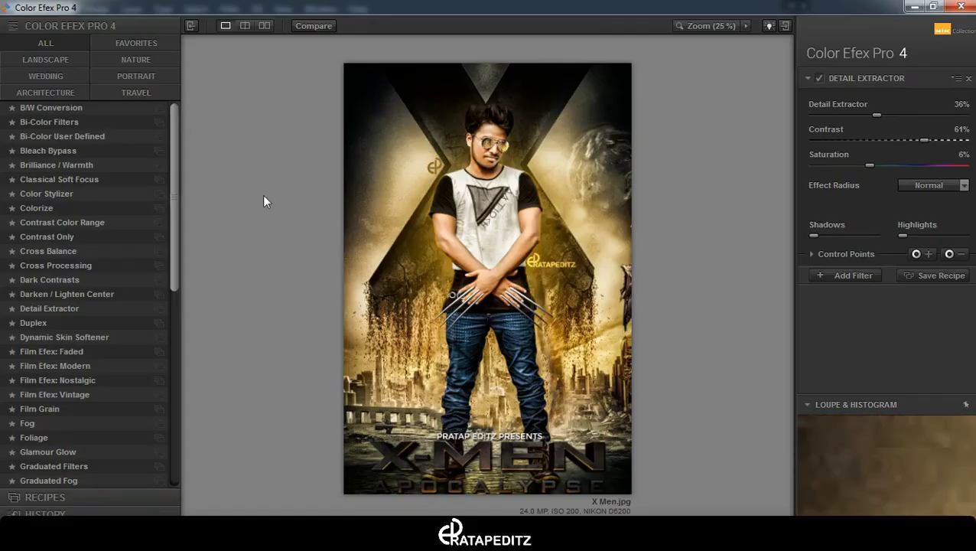
Choose Cross Processing in Color Efex Pro 4 and add it to the filter stack
click(57, 265)
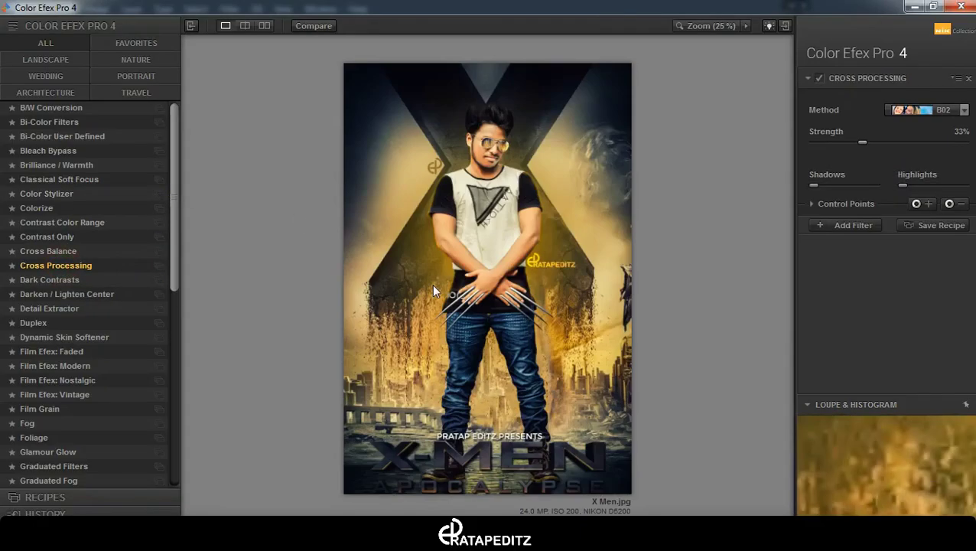
click(853, 226)
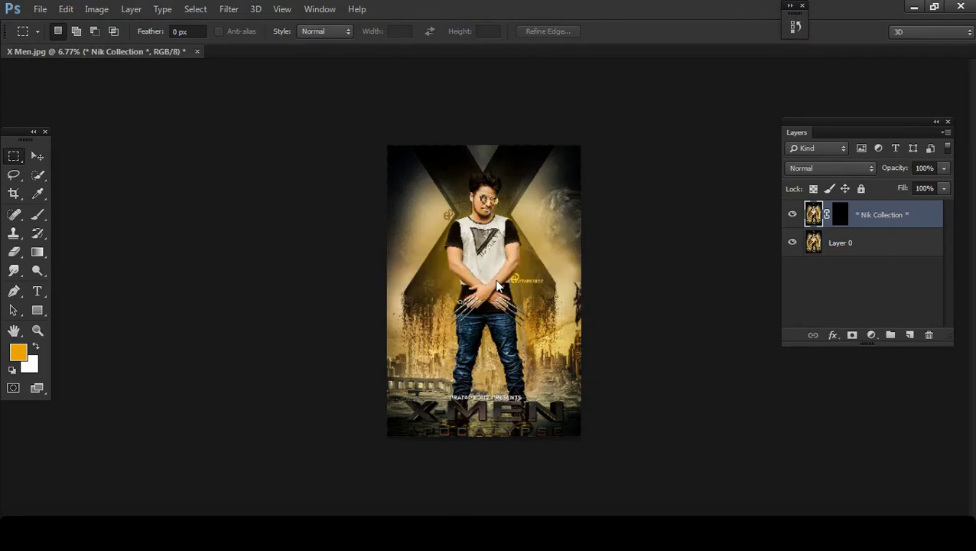
Merge the Cross Processing (CEP 4) layer with Layer 0, then zoom in on the watermark
scroll(496, 286, up, 3)
scroll(496, 286, up, 2)
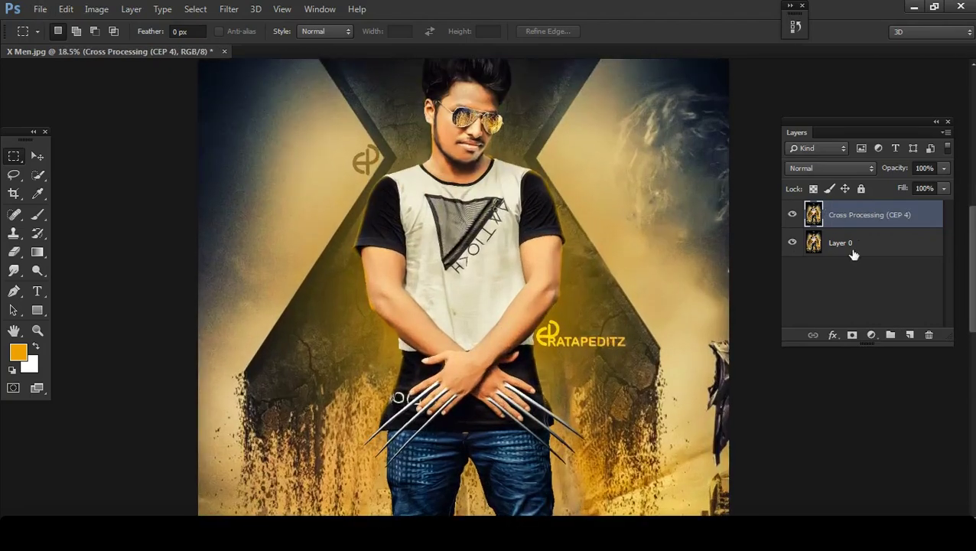
shift+click(855, 245)
right_click(862, 237)
click(600, 439)
scroll(532, 375, up, 2)
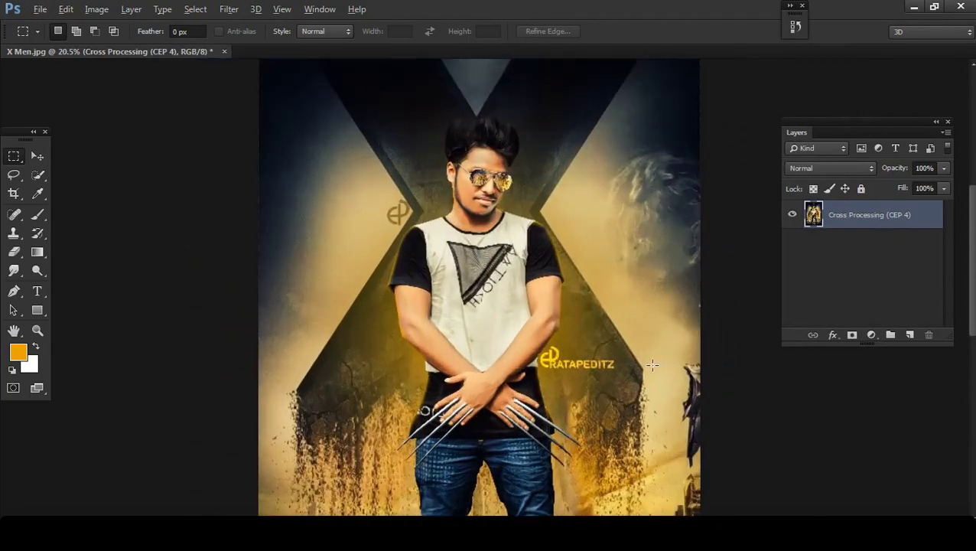
scroll(532, 374, up, 4)
scroll(531, 375, up, 3)
scroll(535, 376, up, 2)
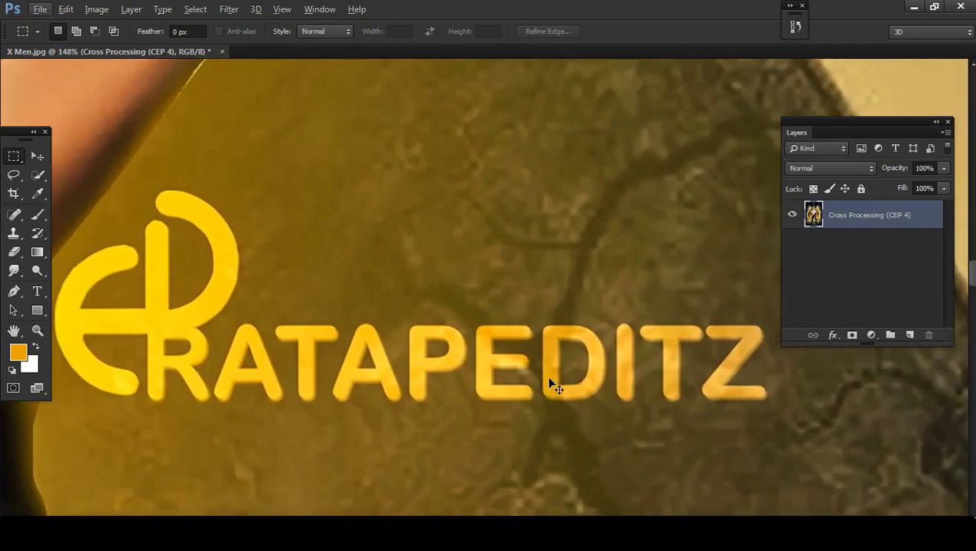